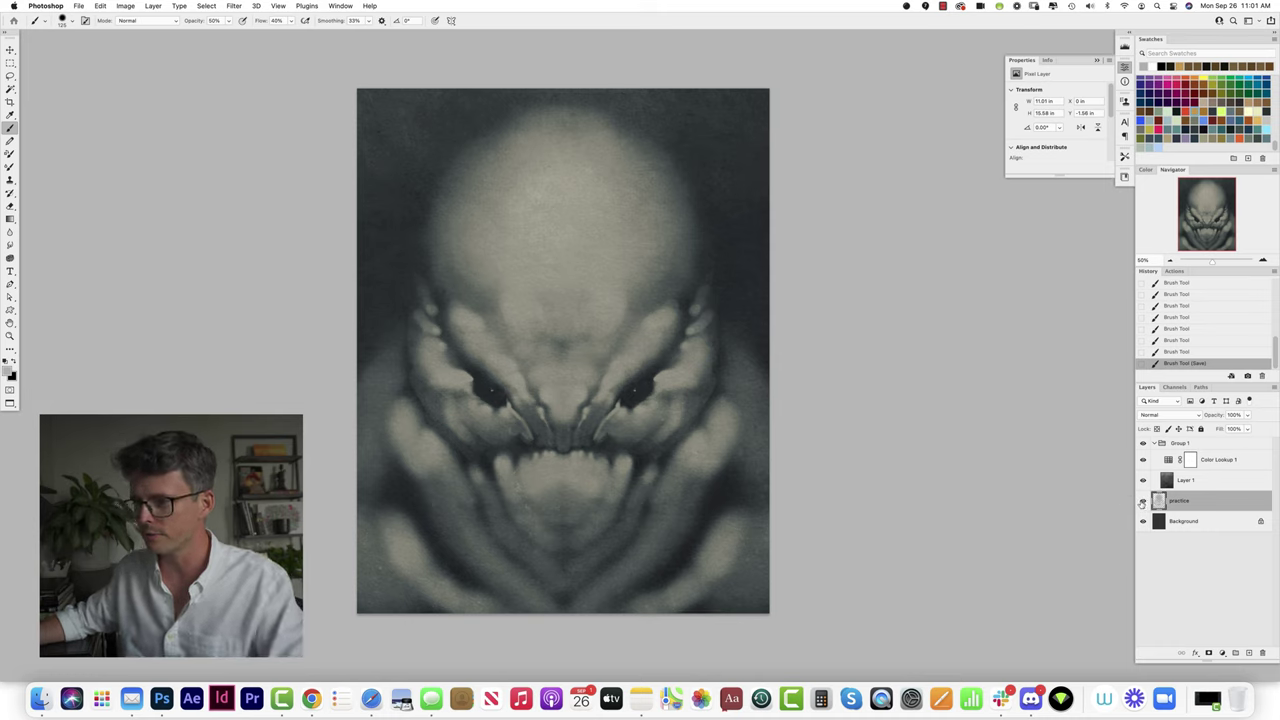
Step: Toggle the visibility of the practice painting, the Color Lookup 1 adjustment and Group 1 to compare their effect on the image
left_click(1144, 501)
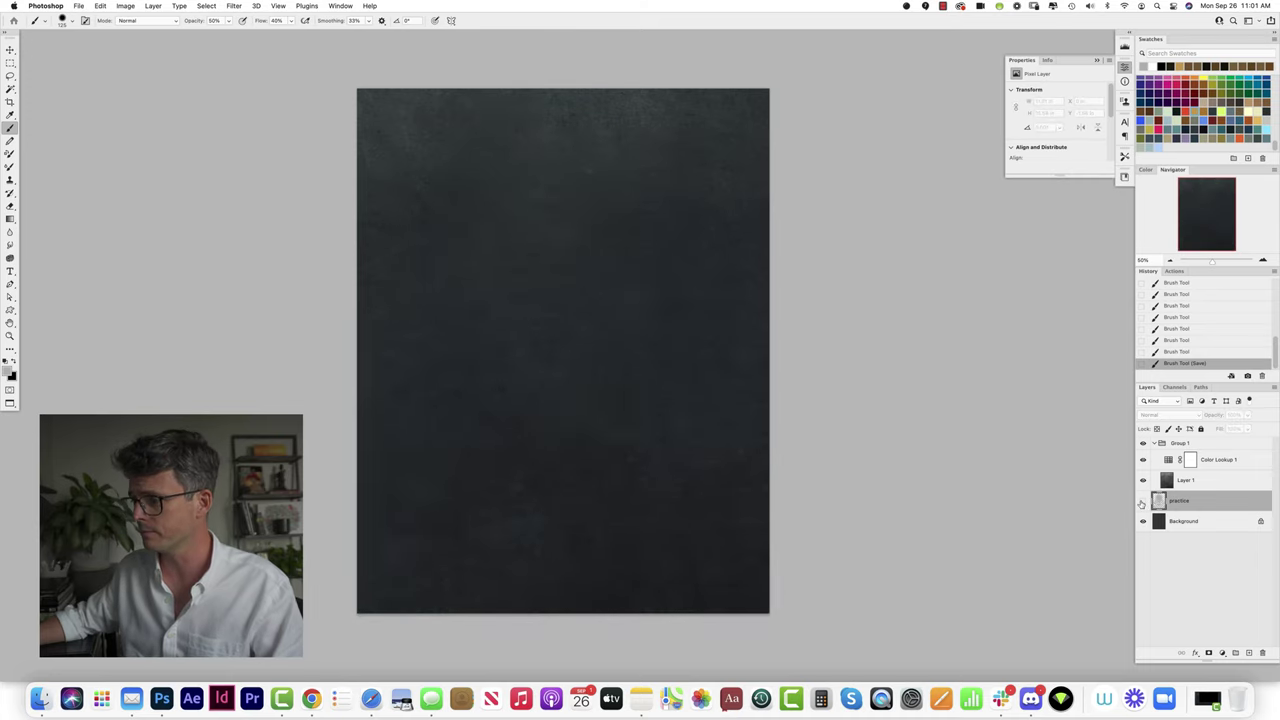
left_click(1144, 501)
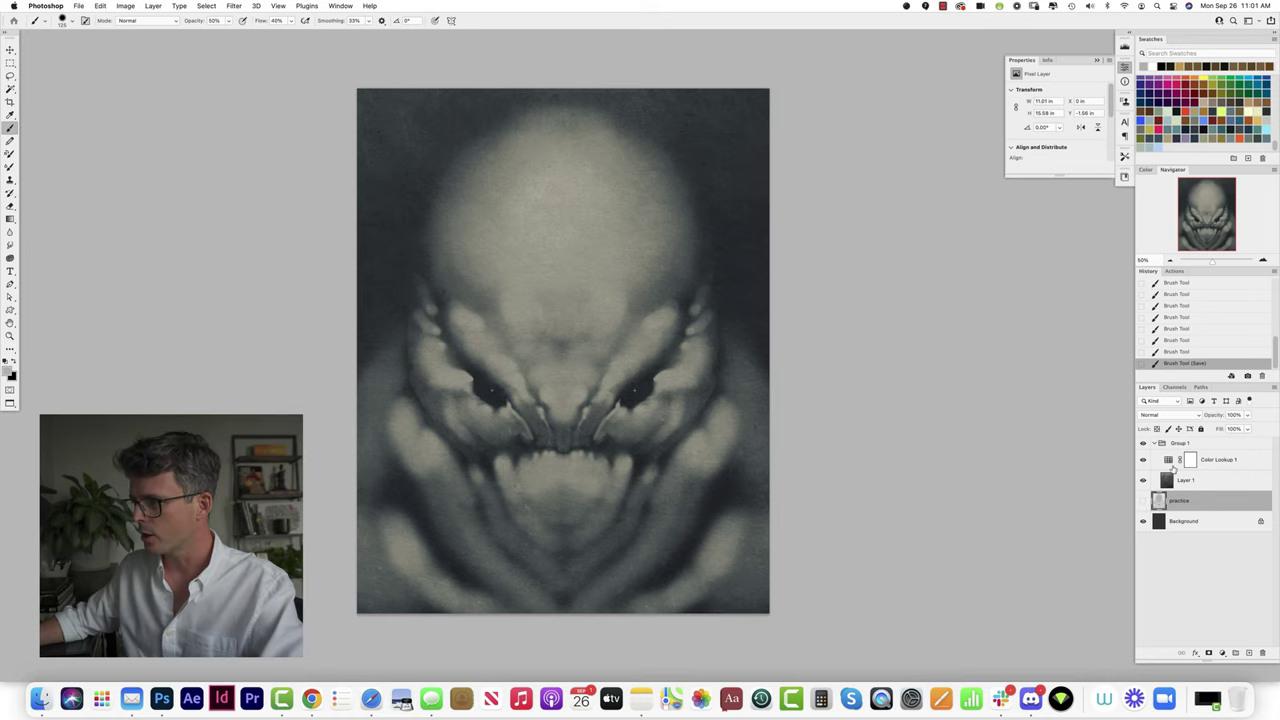
key("super+comma")
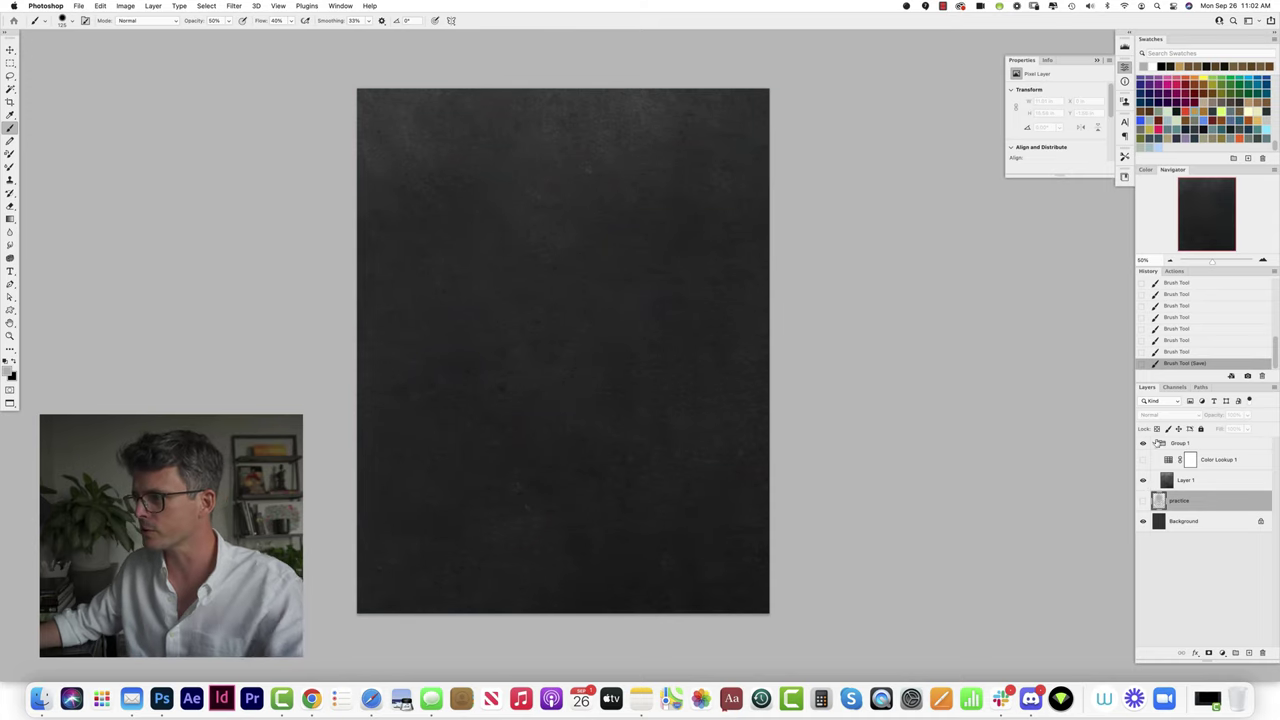
left_click(1143, 443)
left_click(1143, 501)
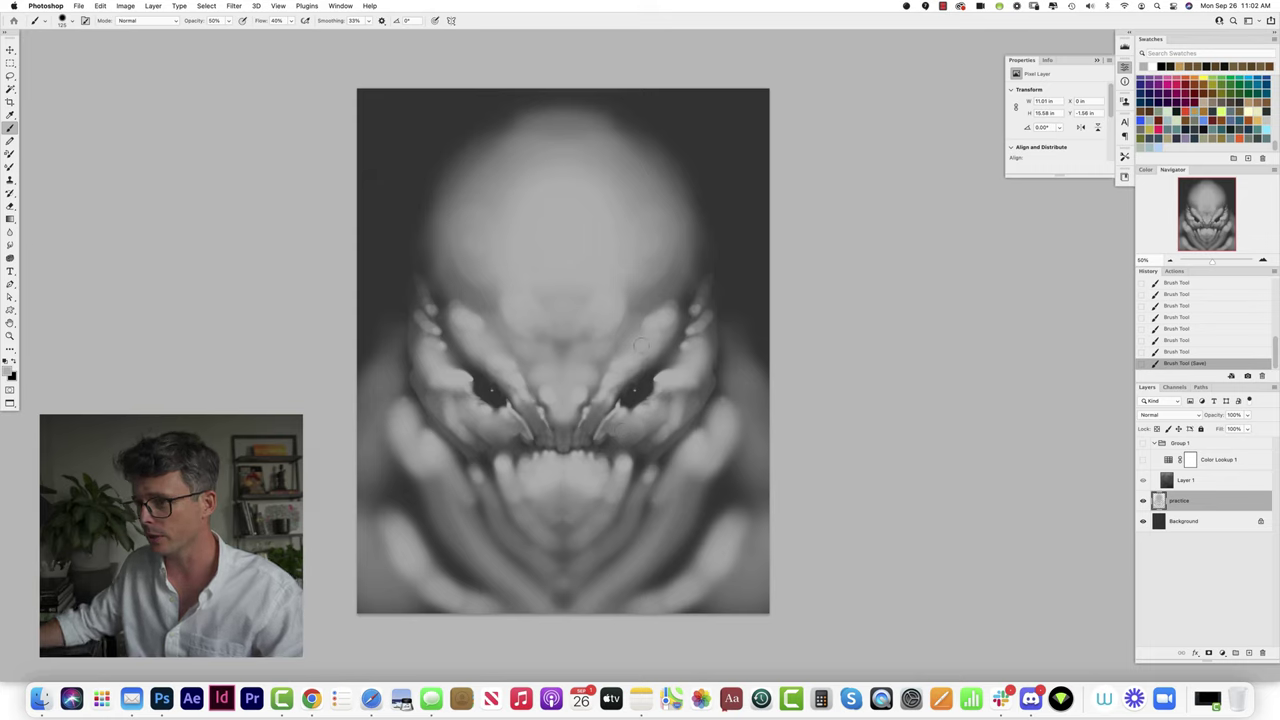
left_click(1143, 501)
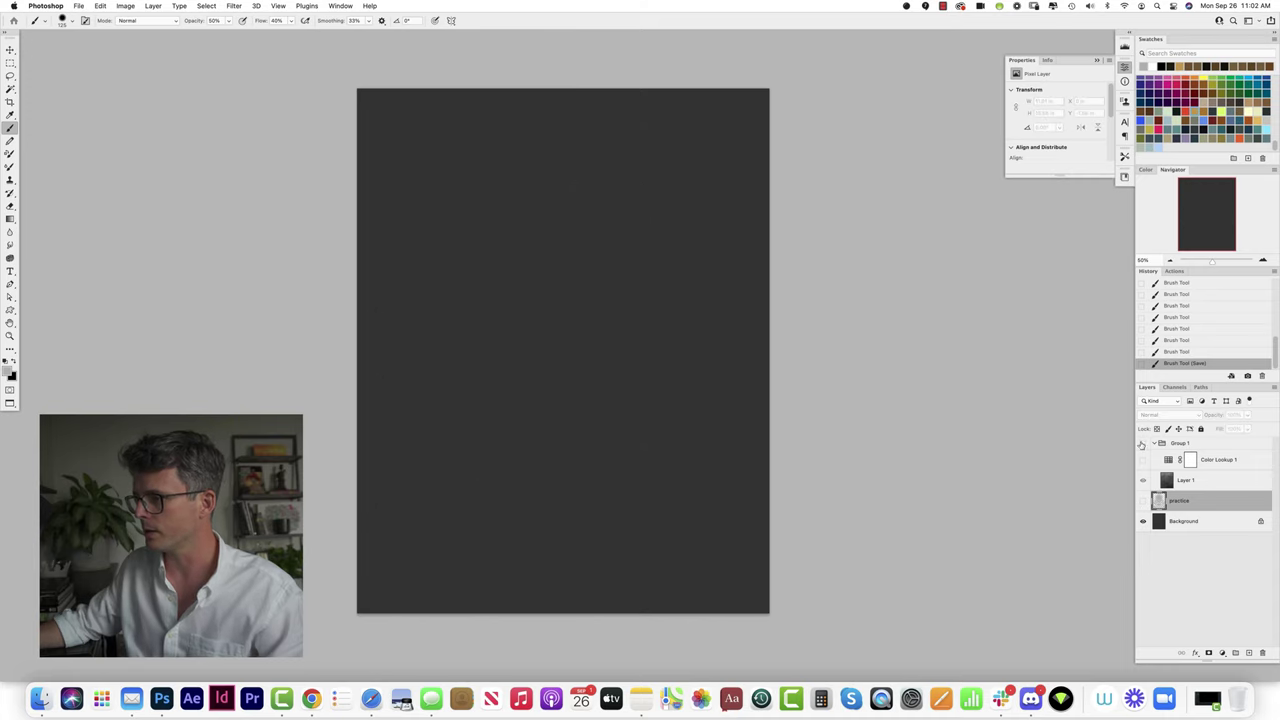
left_click(1143, 443)
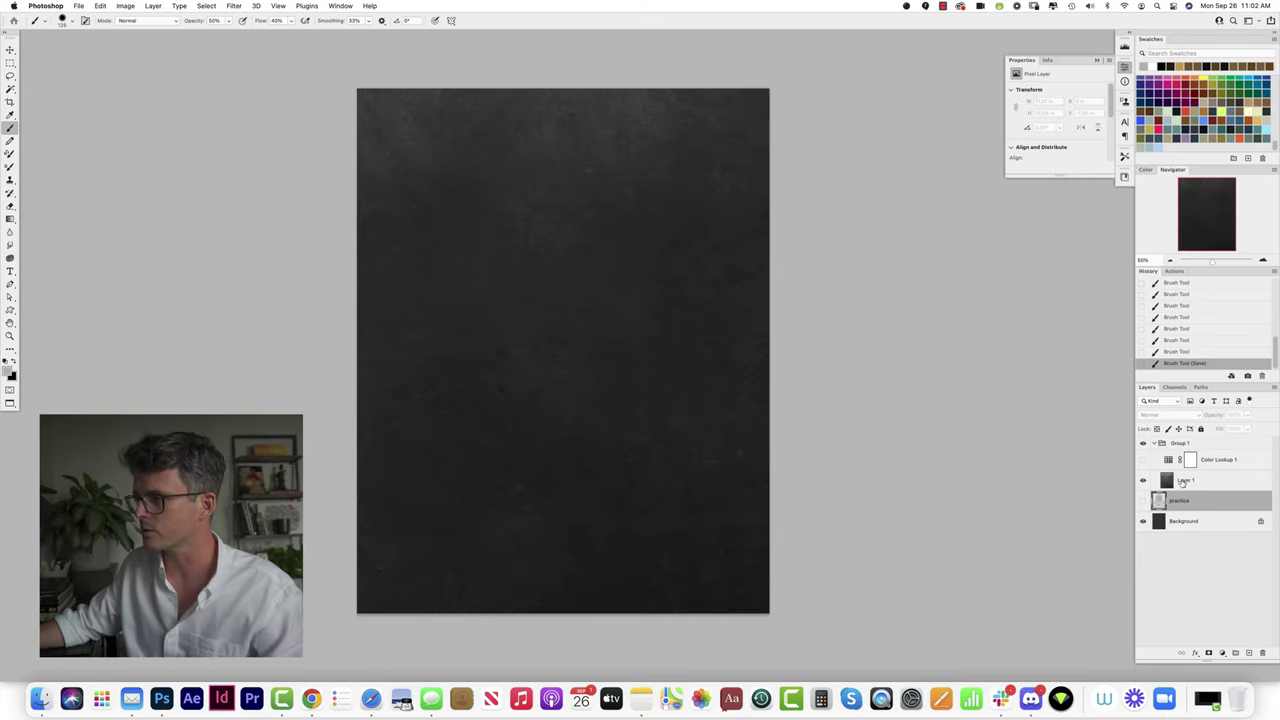
Step: Check the blend modes for the Layer 1 texture and keep it set to Soft Light
left_click(1183, 482)
left_click(1155, 414)
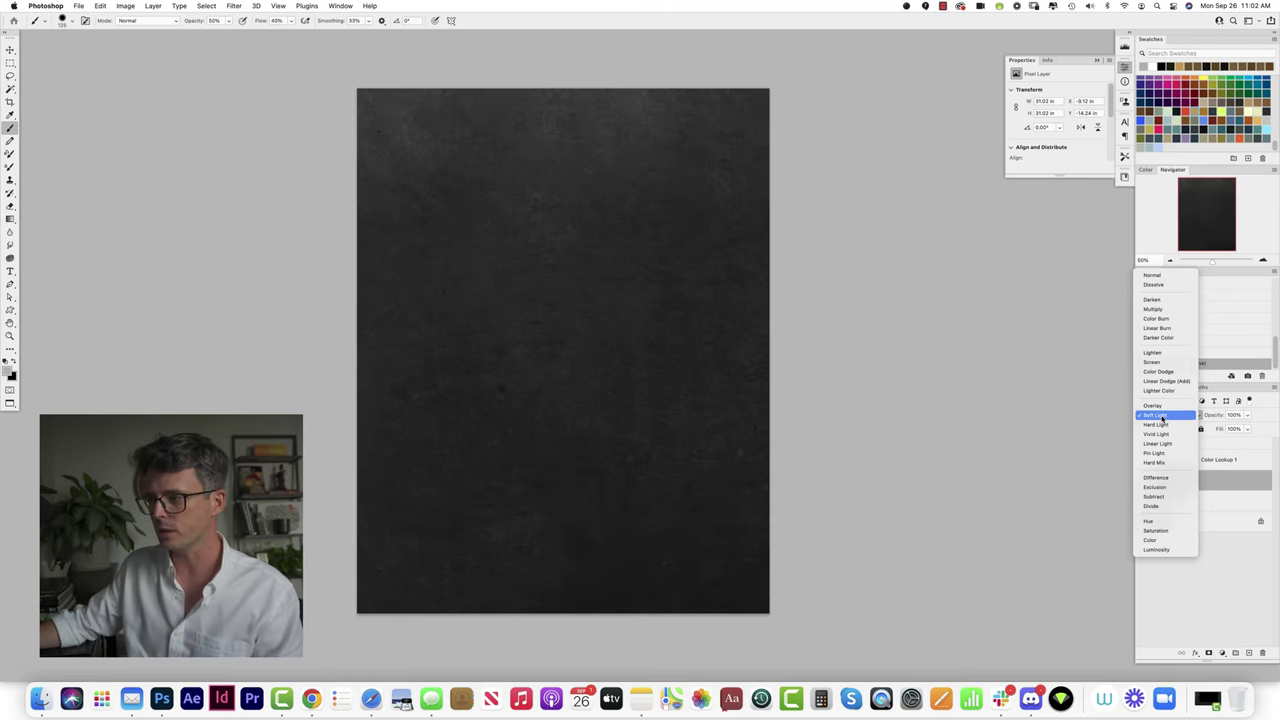
left_click(1162, 416)
Step: Show the practice painting and turn the Color Lookup 1 adjustment back on
left_click(1144, 501)
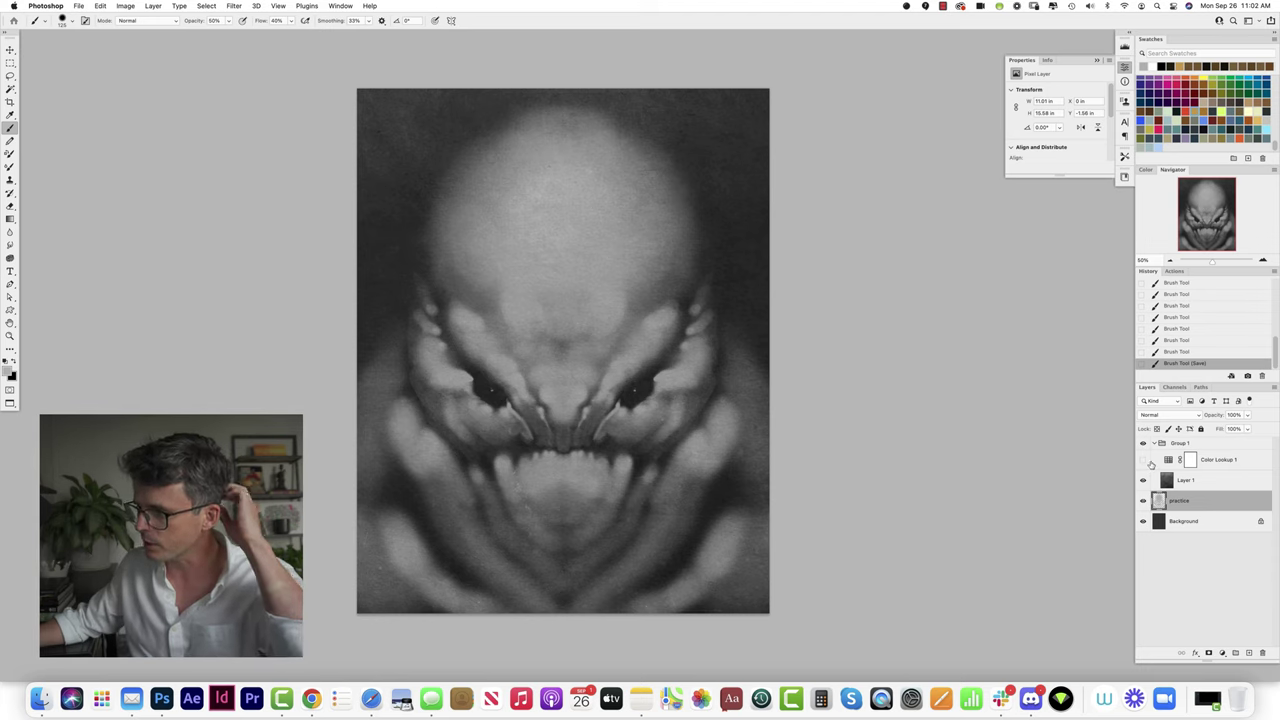
left_click(1221, 460)
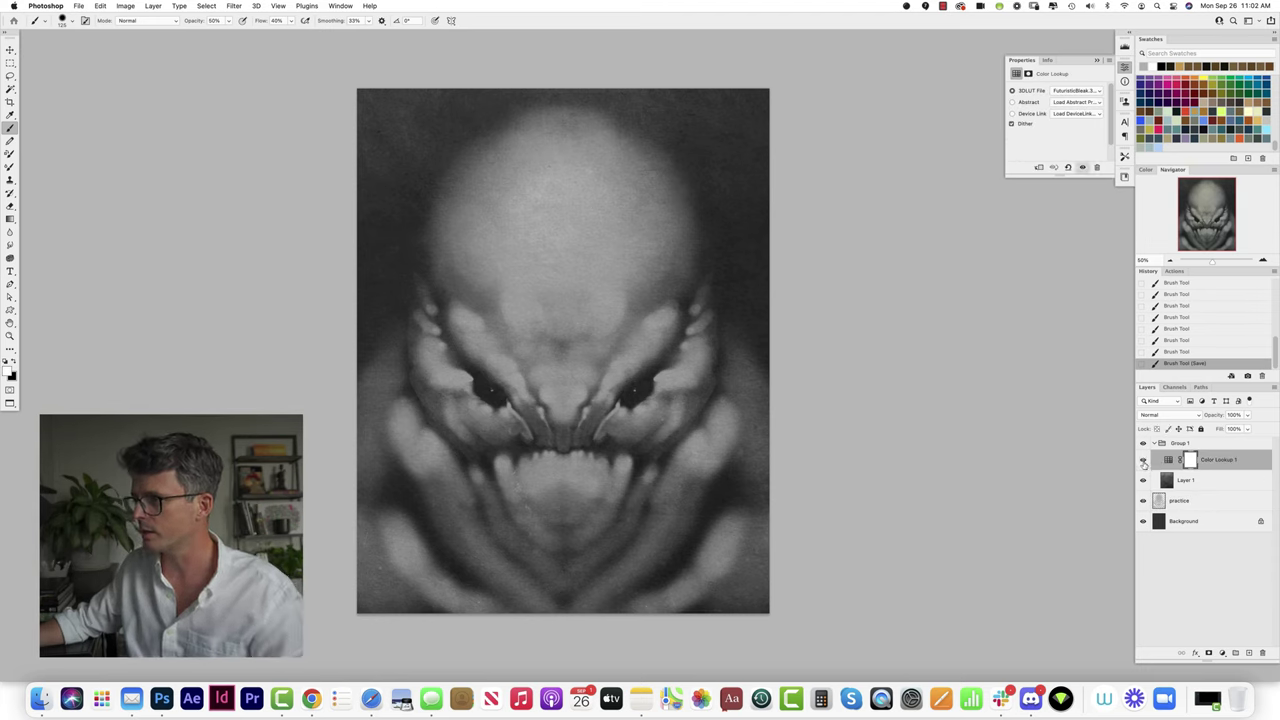
left_click(1143, 460)
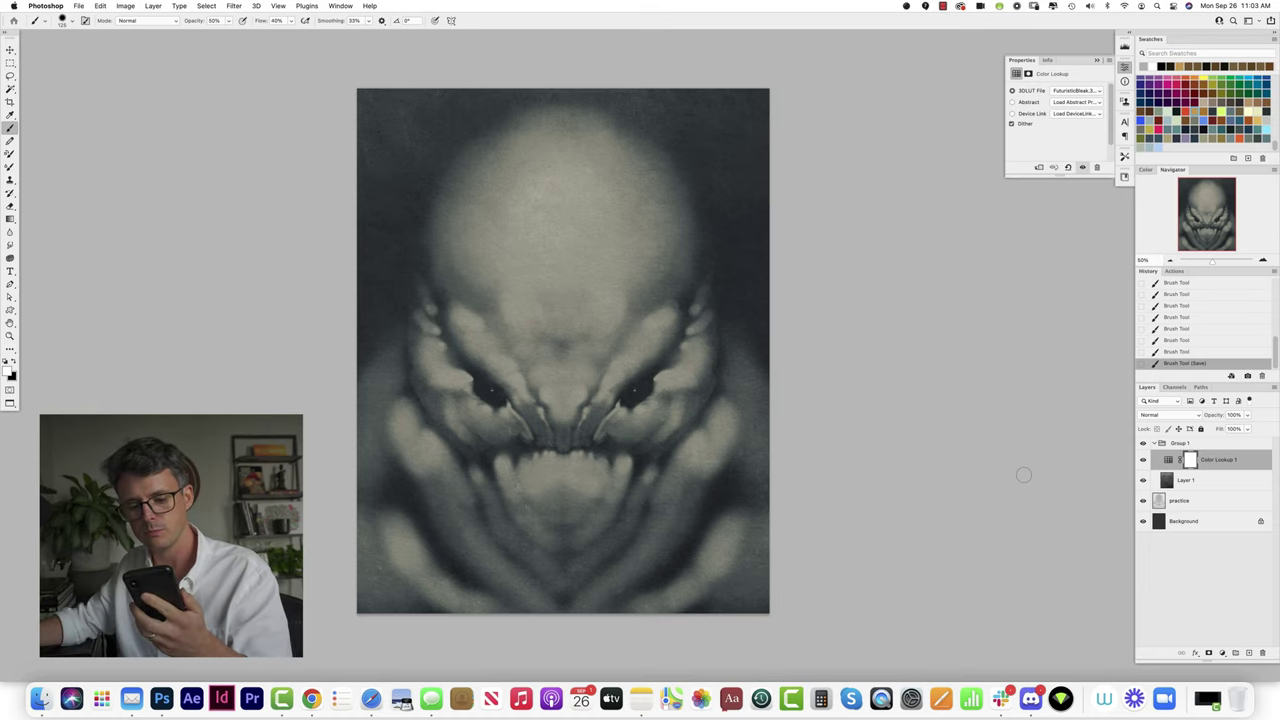
Step: Hide the practice layer and add a new empty layer directly above it
left_click(1143, 500)
left_click(1184, 502)
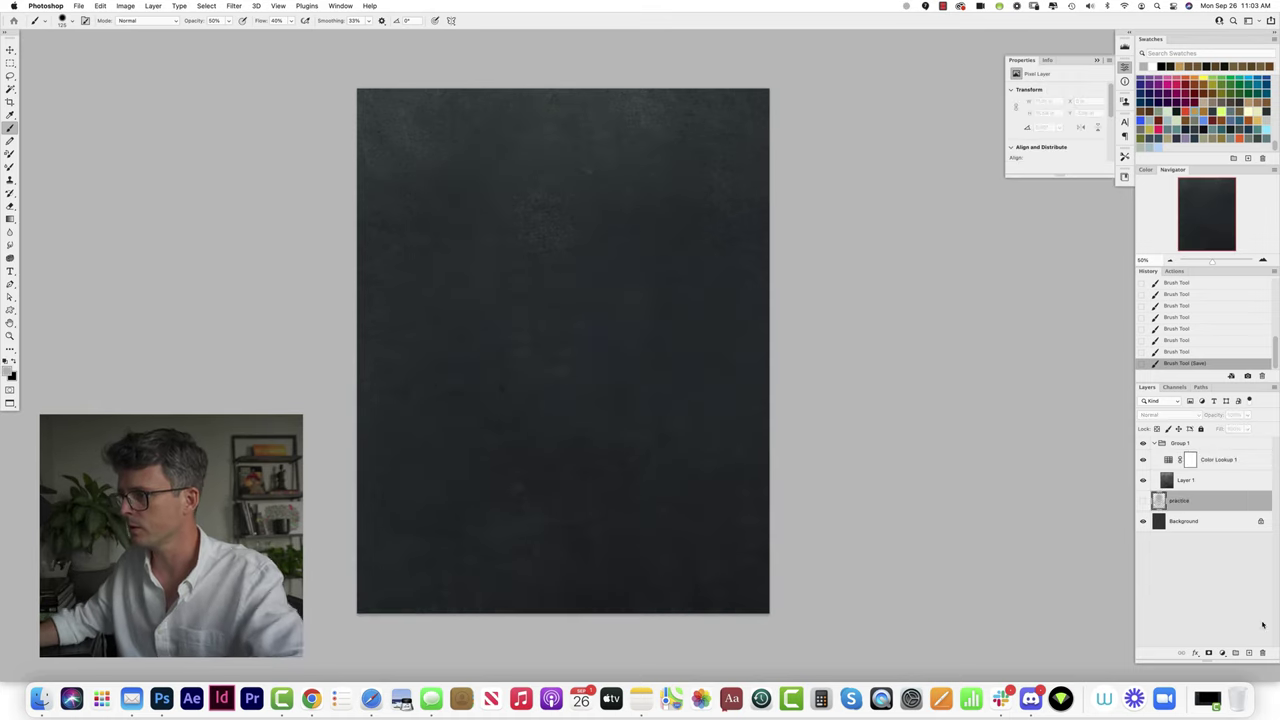
left_click(1249, 653)
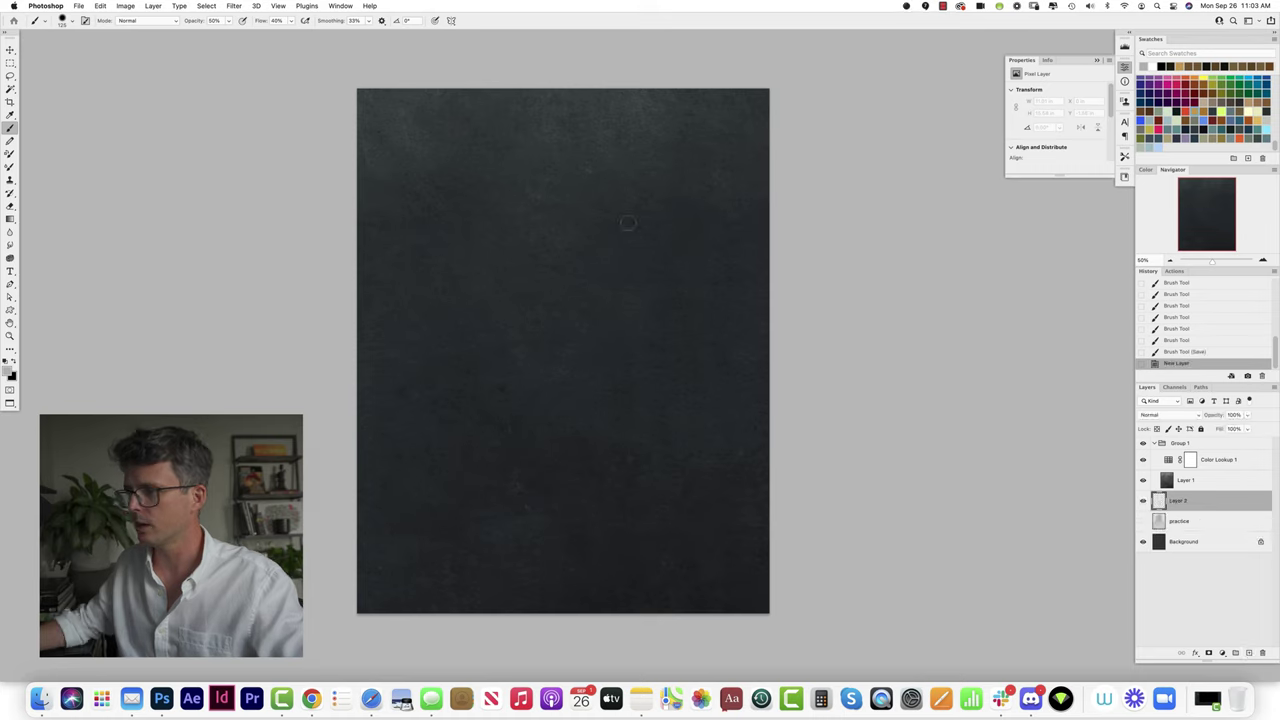
Step: Turn on vertical paint symmetry through the middle of the canvas and hide its guide line
left_click(451, 20)
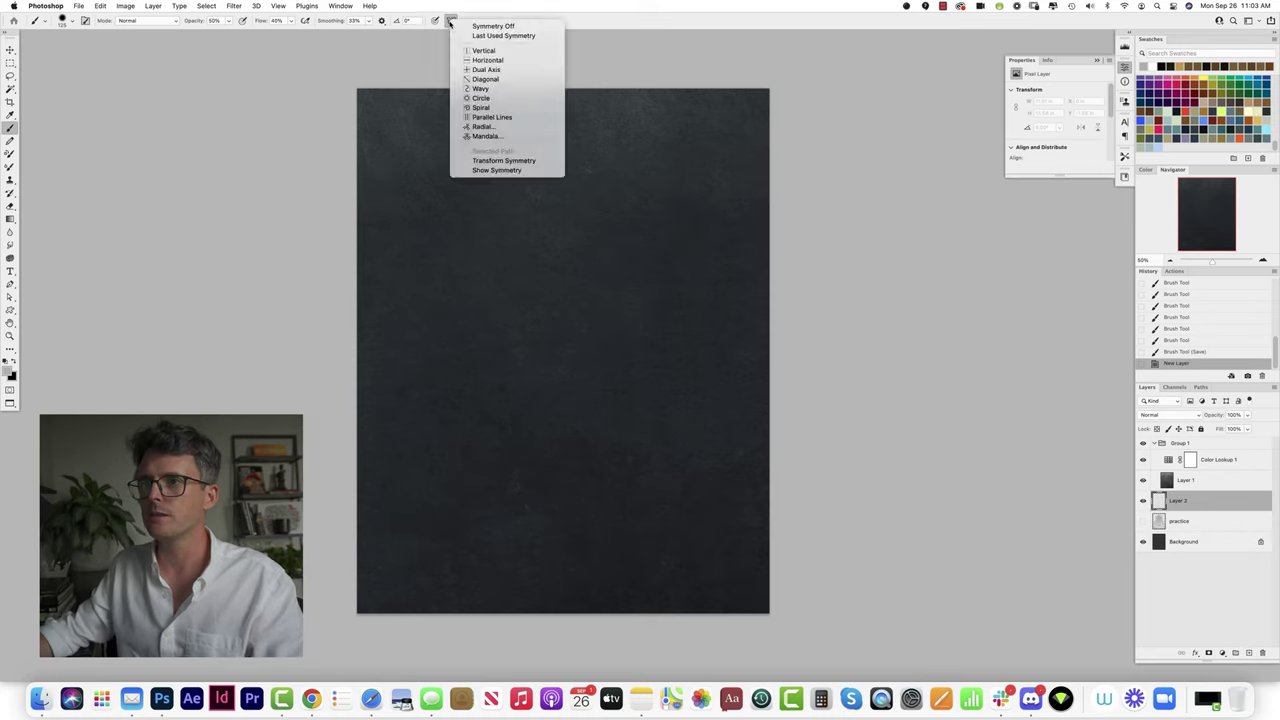
left_click(489, 52)
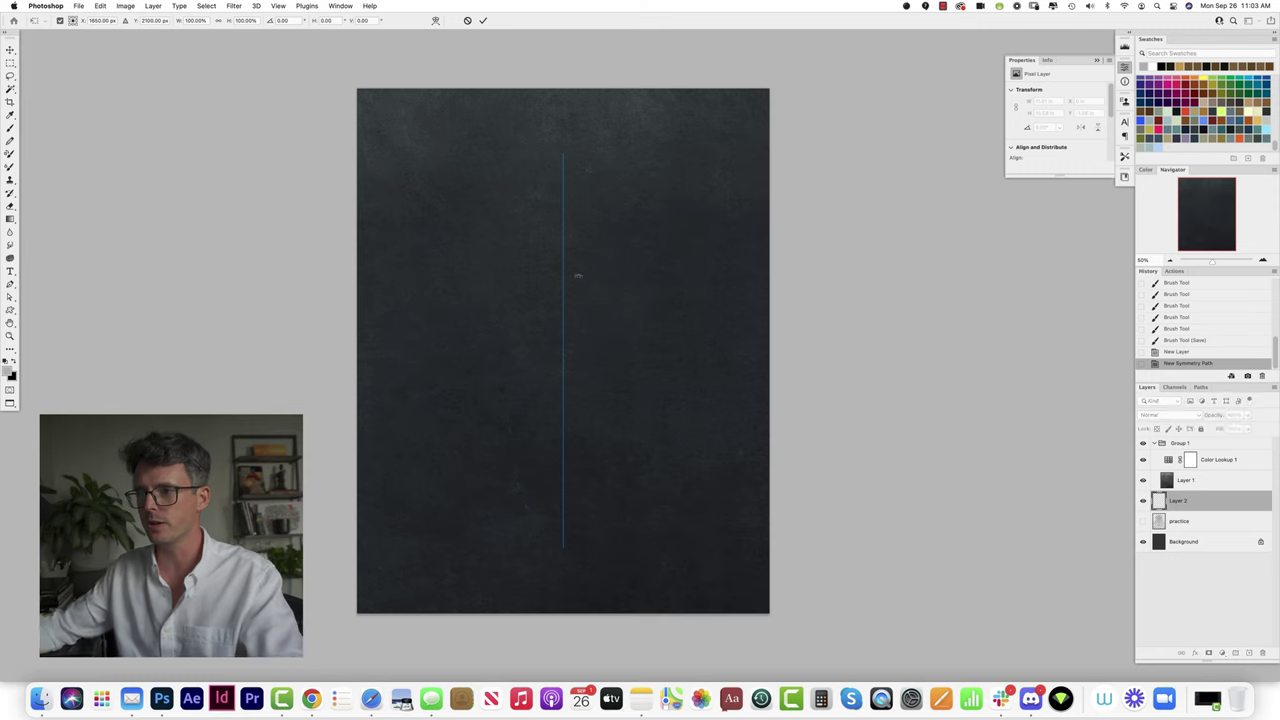
key("Return")
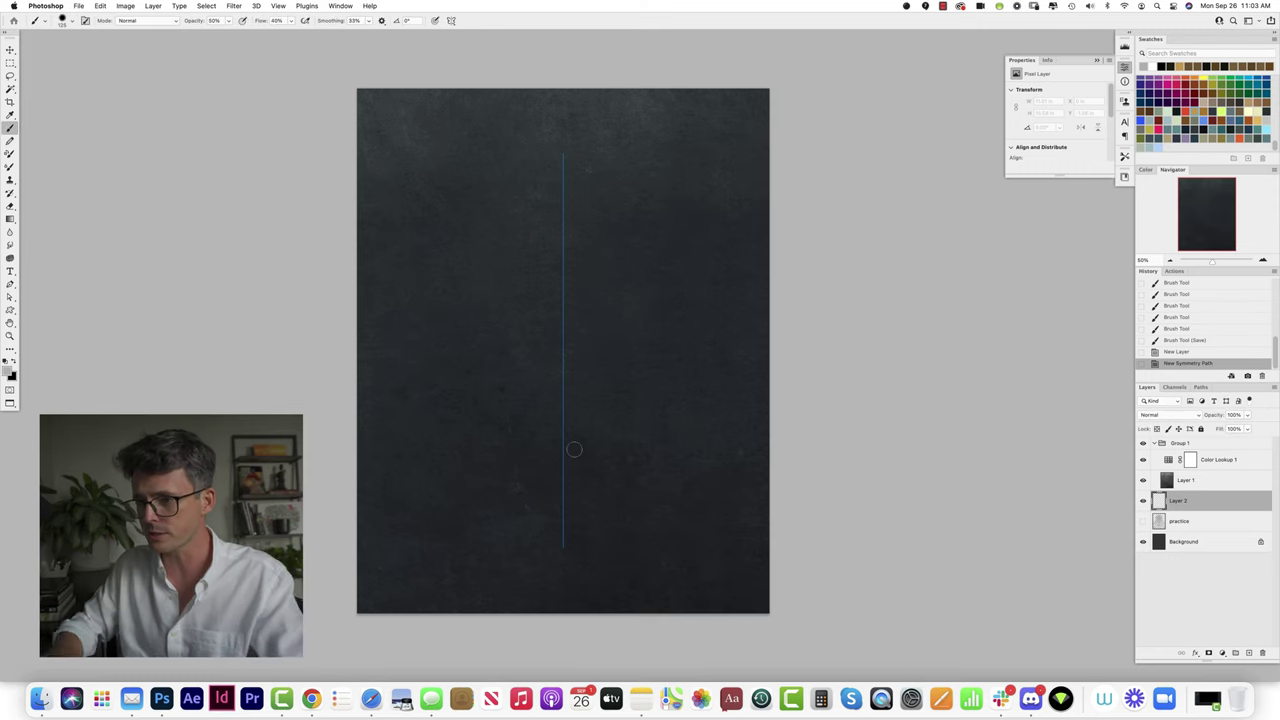
left_click(450, 21)
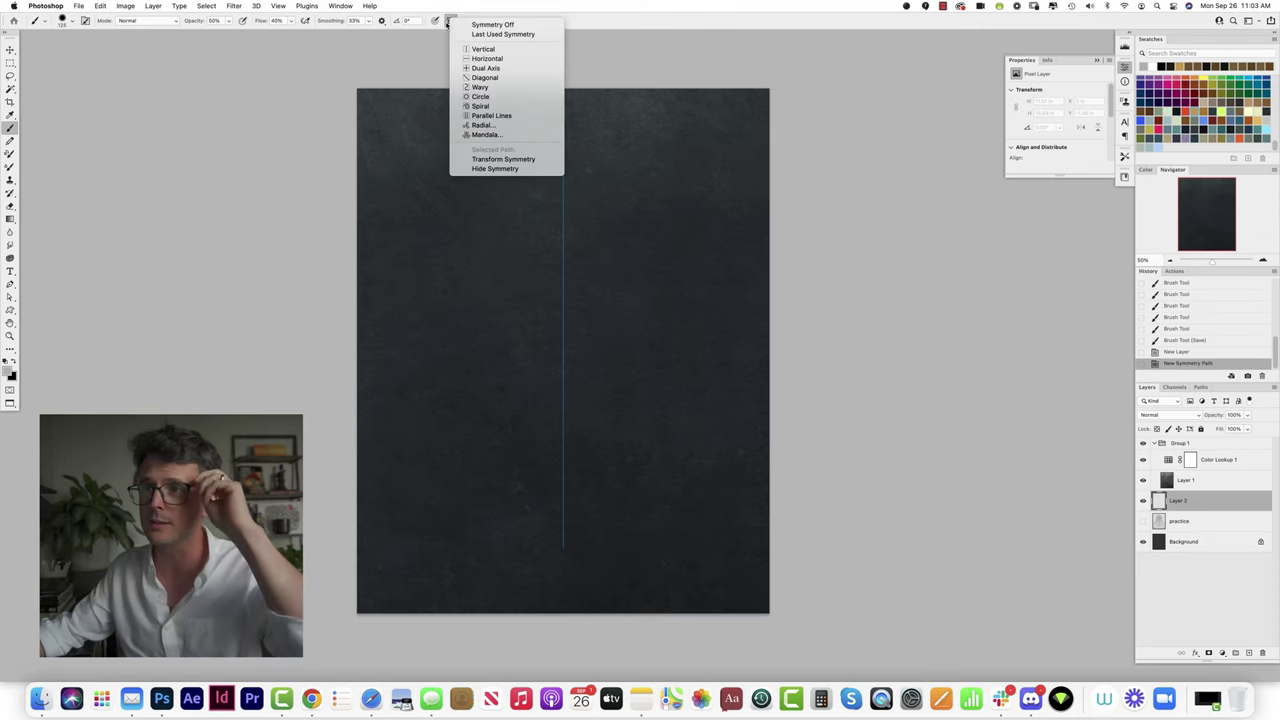
left_click(505, 169)
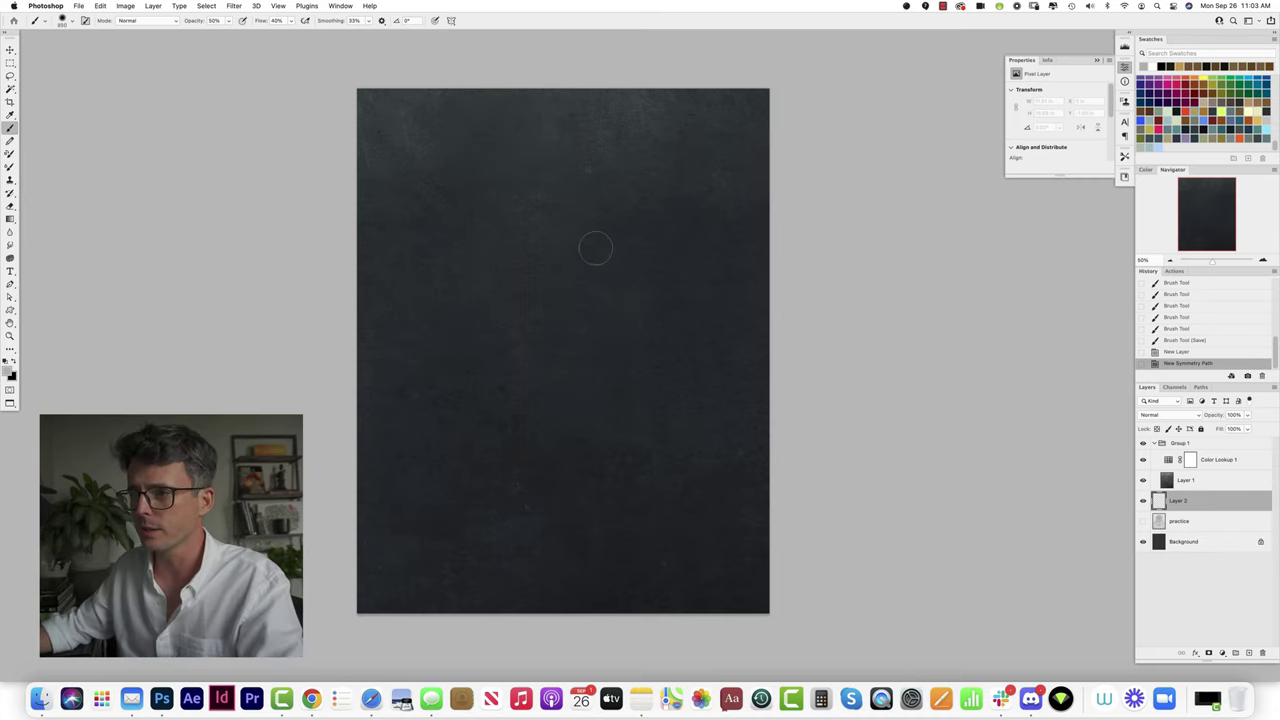
Step: Try a mirrored stroke with an enlarged brush on the upper part of the canvas and undo it
key("bracketright")
key("bracketright")
key("bracketright")
mouse_move(586, 223)
left_mouse_down()
mouse_move(611, 286)
mouse_move(571, 178)
mouse_move(614, 196)
mouse_move(605, 350)
mouse_move(648, 290)
left_mouse_up()
key("super+z")
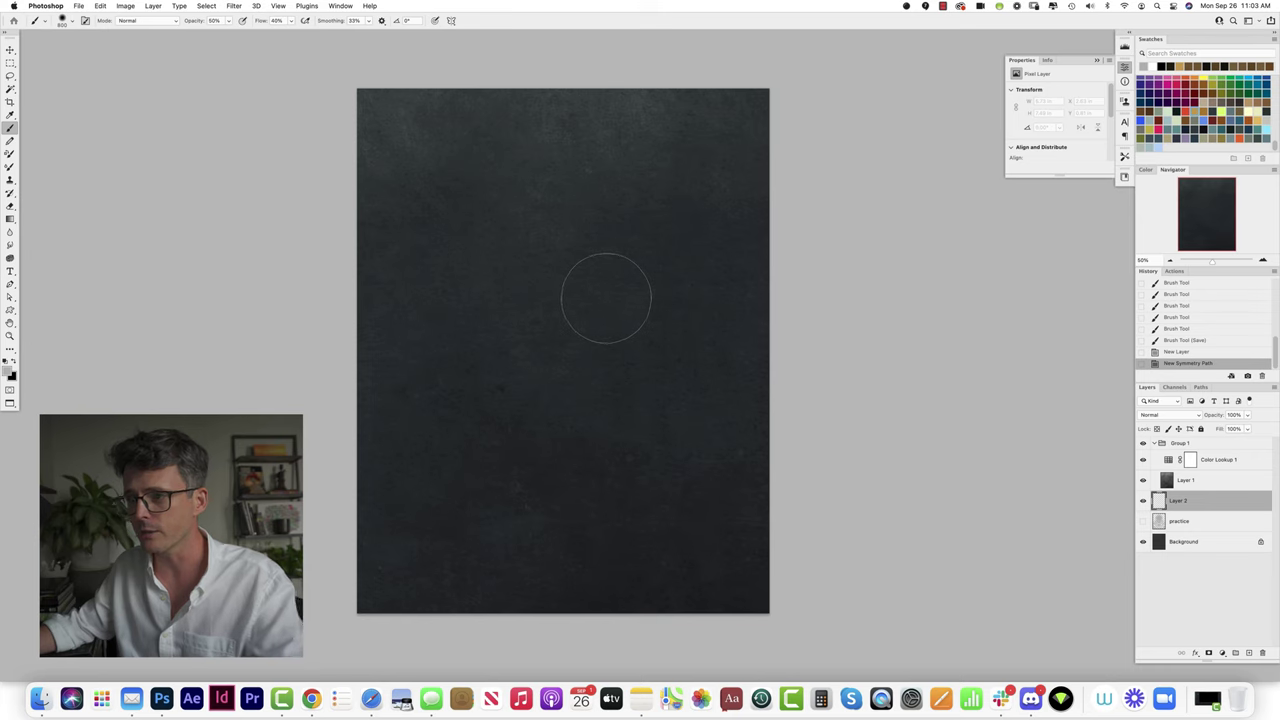
Step: Review the brush tip settings and enlarge the brush to 1000 px
key("F5")
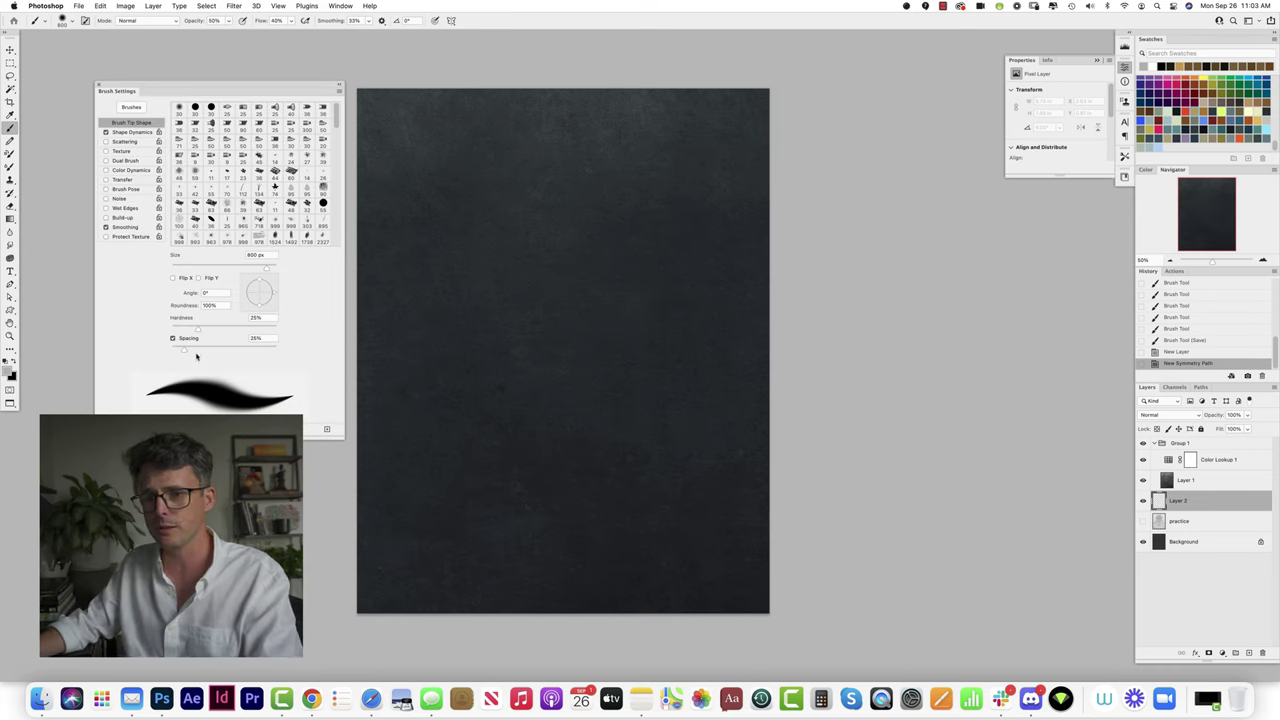
key("F5")
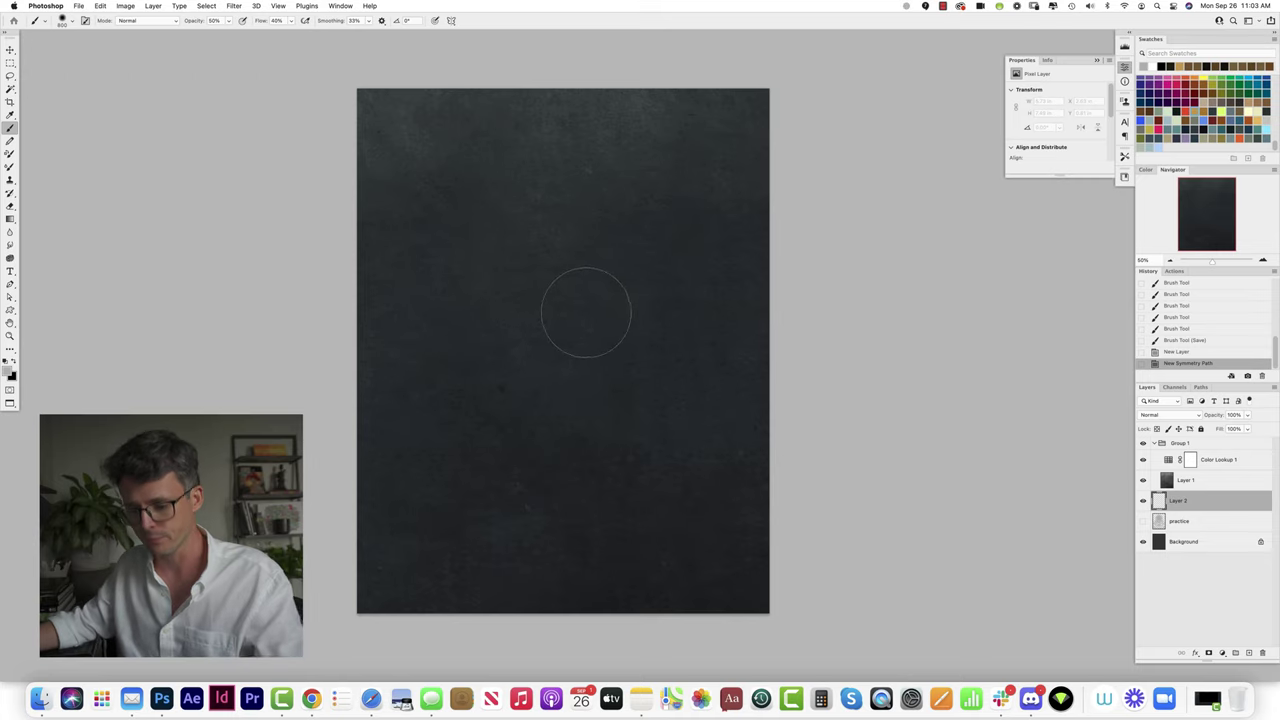
key("bracketright")
key("bracketright")
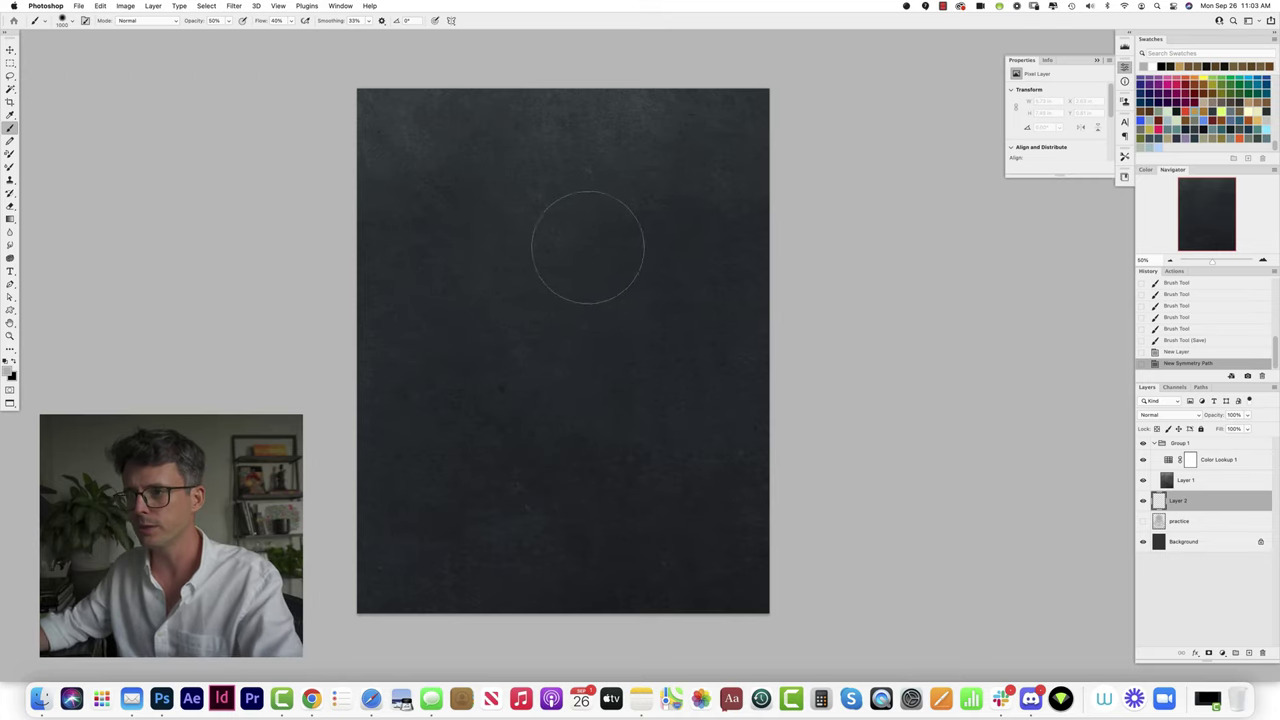
Step: Try the round brush at 100%, 75% and 50% hardness while viewing the brush settings, and close the settings
key("F5")
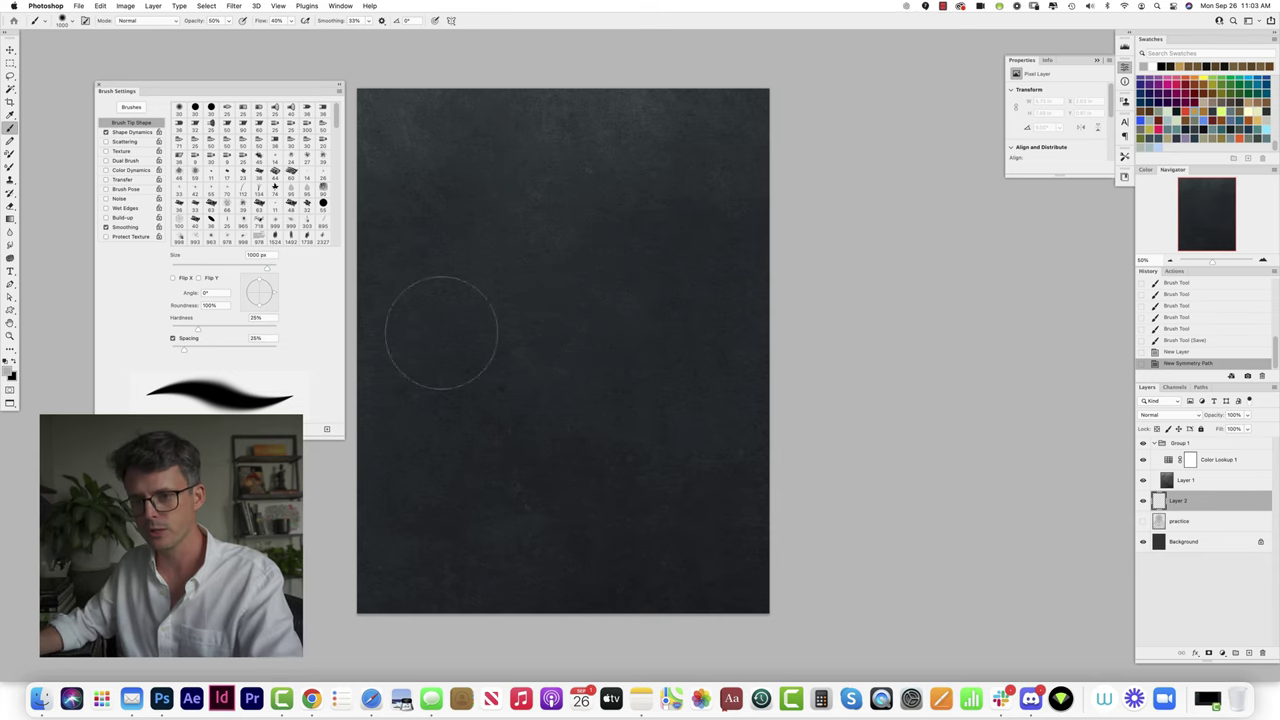
key("shift+bracketright")
key("shift+bracketright")
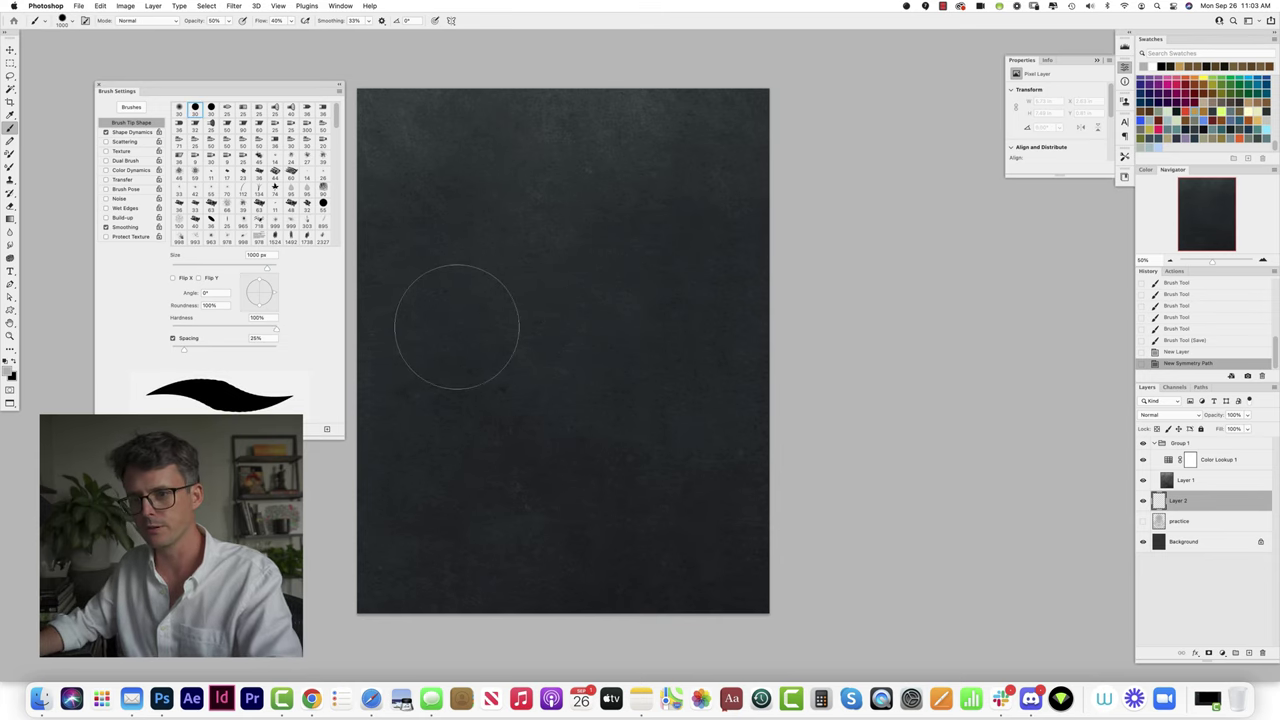
key("shift+bracketleft")
key("shift+bracketright")
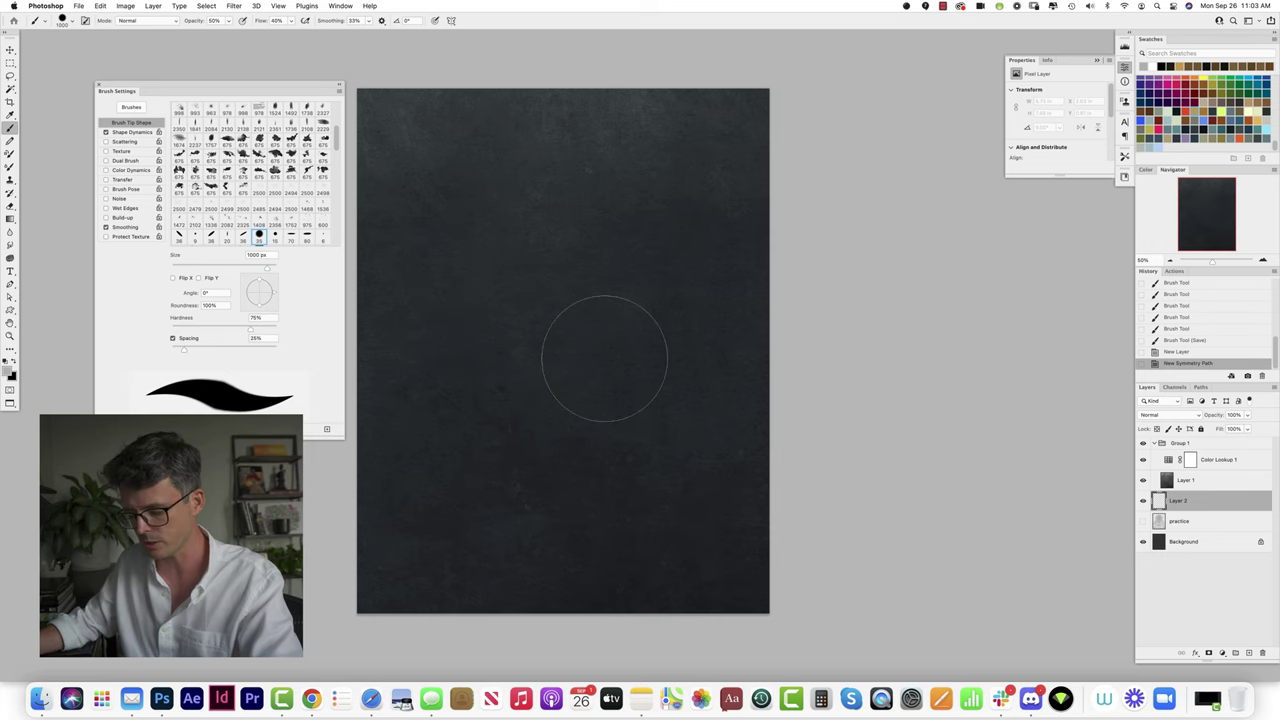
key("shift+bracketright")
key("shift+period")
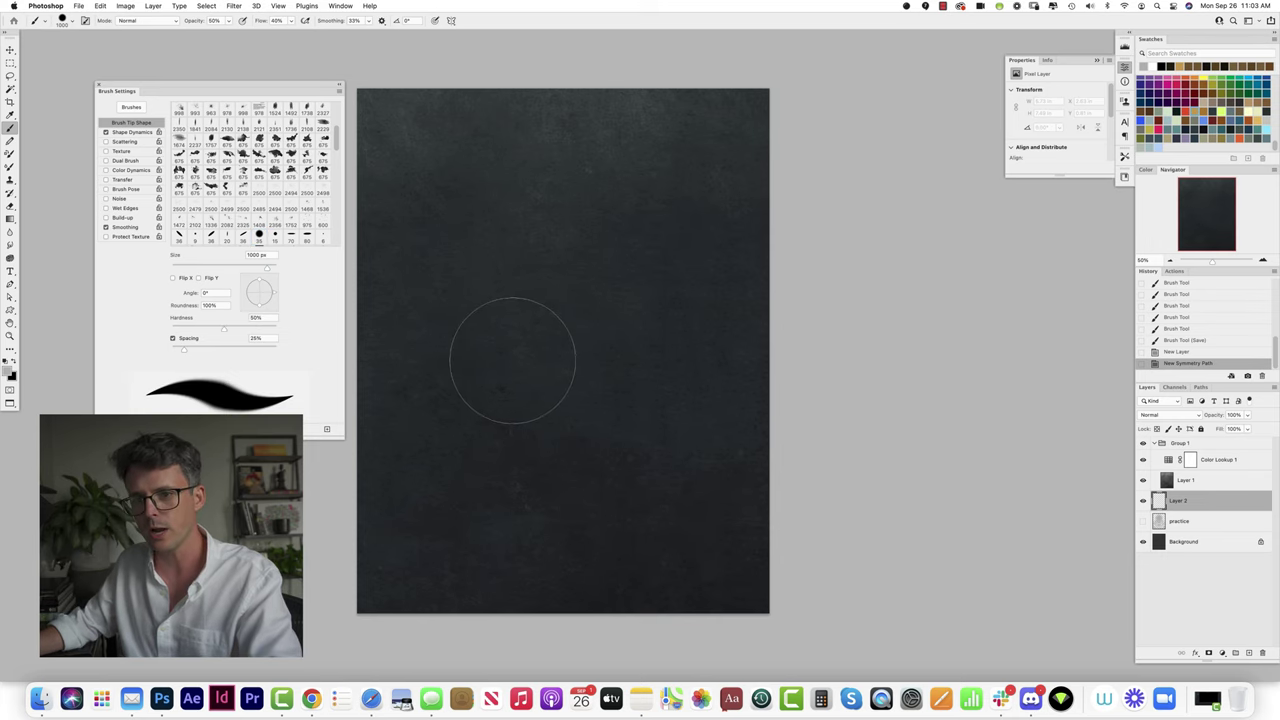
left_click(922, 358)
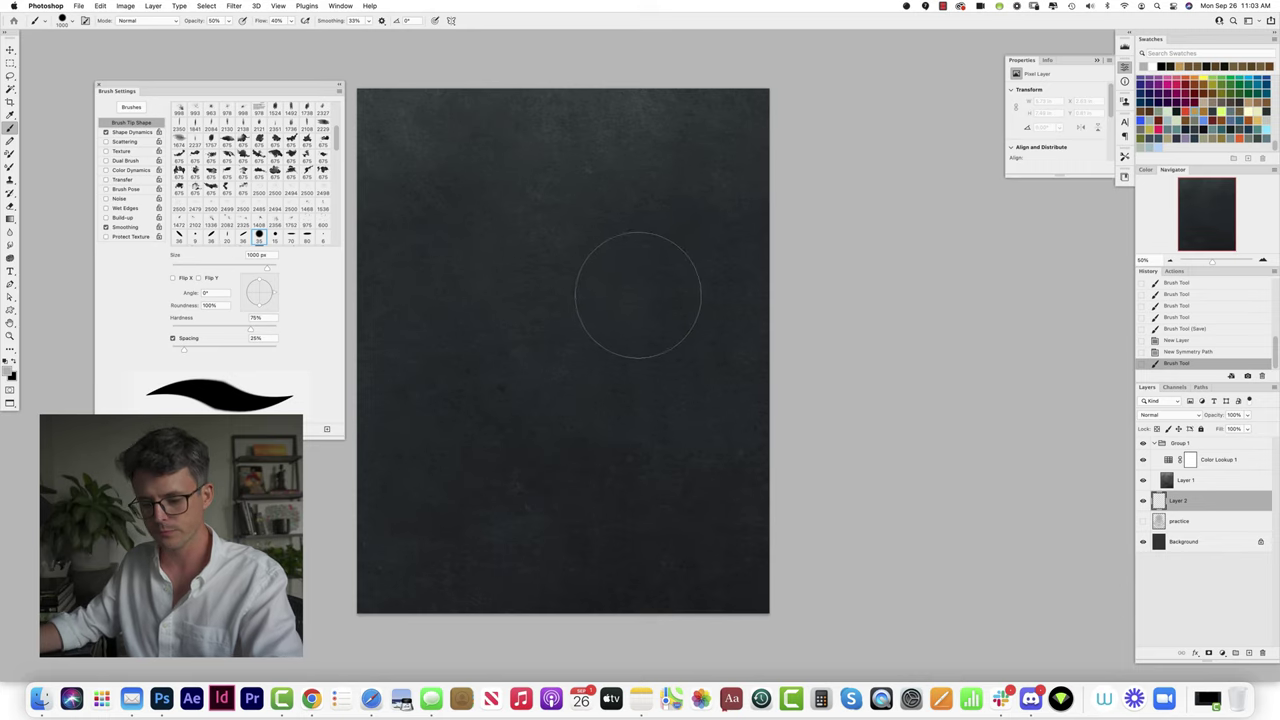
key("F5")
Step: Paint a light grey forehead tapering downward and a mirrored pair of slanted brow shapes below it, building up their brightness
mouse_move(566, 210)
left_mouse_down()
mouse_move(583, 236)
mouse_move(603, 237)
mouse_move(598, 258)
mouse_move(566, 234)
mouse_move(582, 236)
mouse_move(599, 292)
mouse_move(560, 371)
left_mouse_up()
left_click_drag(585, 230, 555, 185)
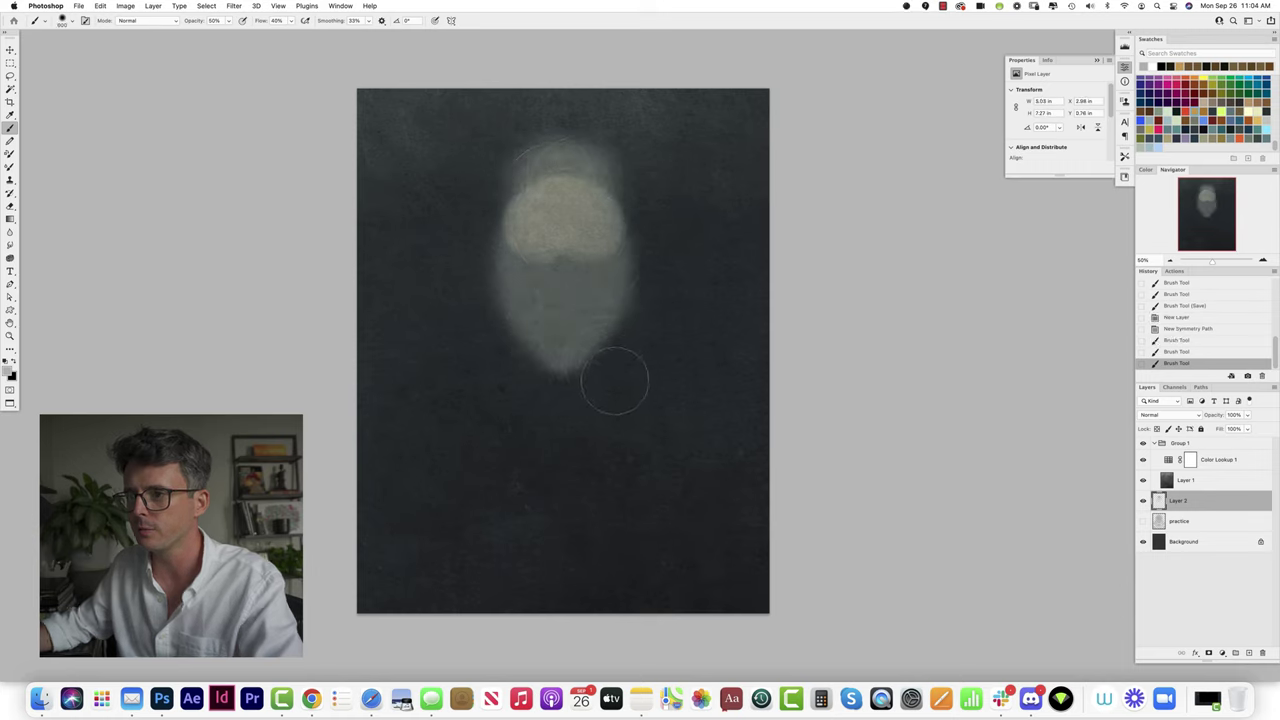
mouse_move(614, 377)
left_mouse_down()
mouse_move(604, 406)
mouse_move(653, 364)
mouse_move(640, 357)
mouse_move(656, 355)
mouse_move(654, 339)
mouse_move(584, 430)
left_mouse_up()
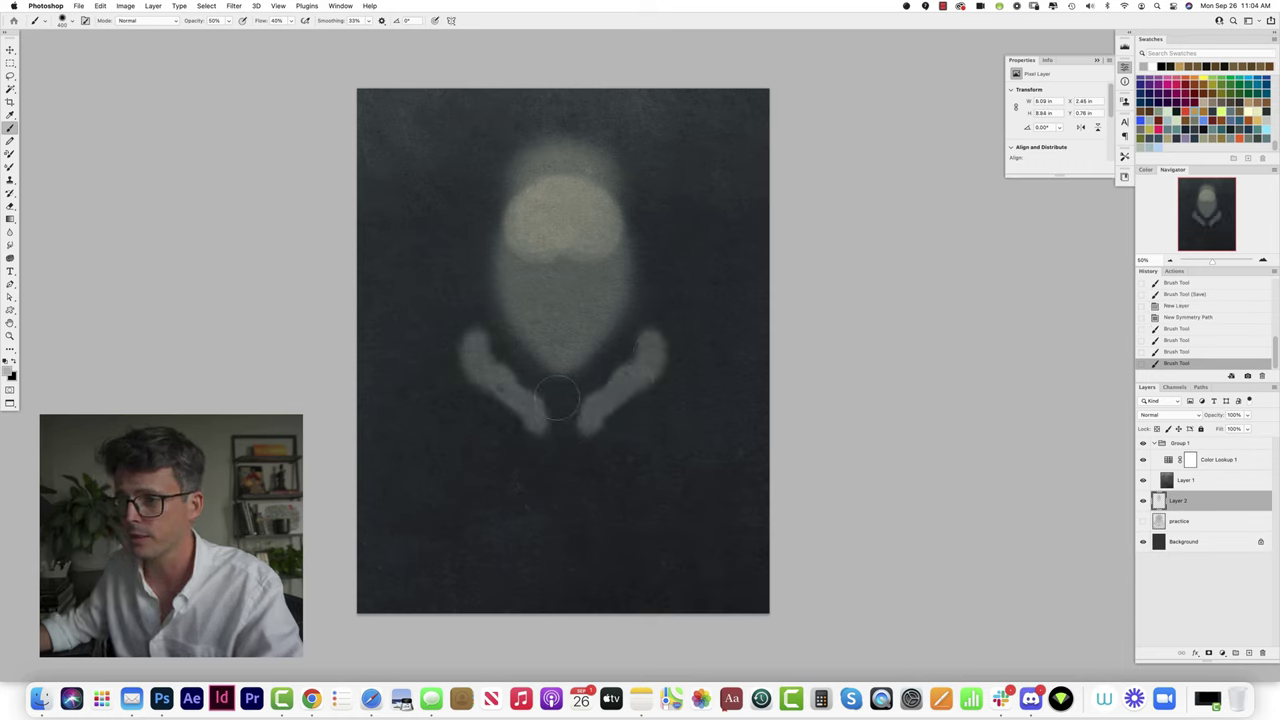
mouse_move(557, 378)
left_mouse_down()
mouse_move(581, 294)
mouse_move(574, 322)
mouse_move(553, 318)
mouse_move(581, 327)
mouse_move(593, 255)
mouse_move(609, 290)
left_mouse_up()
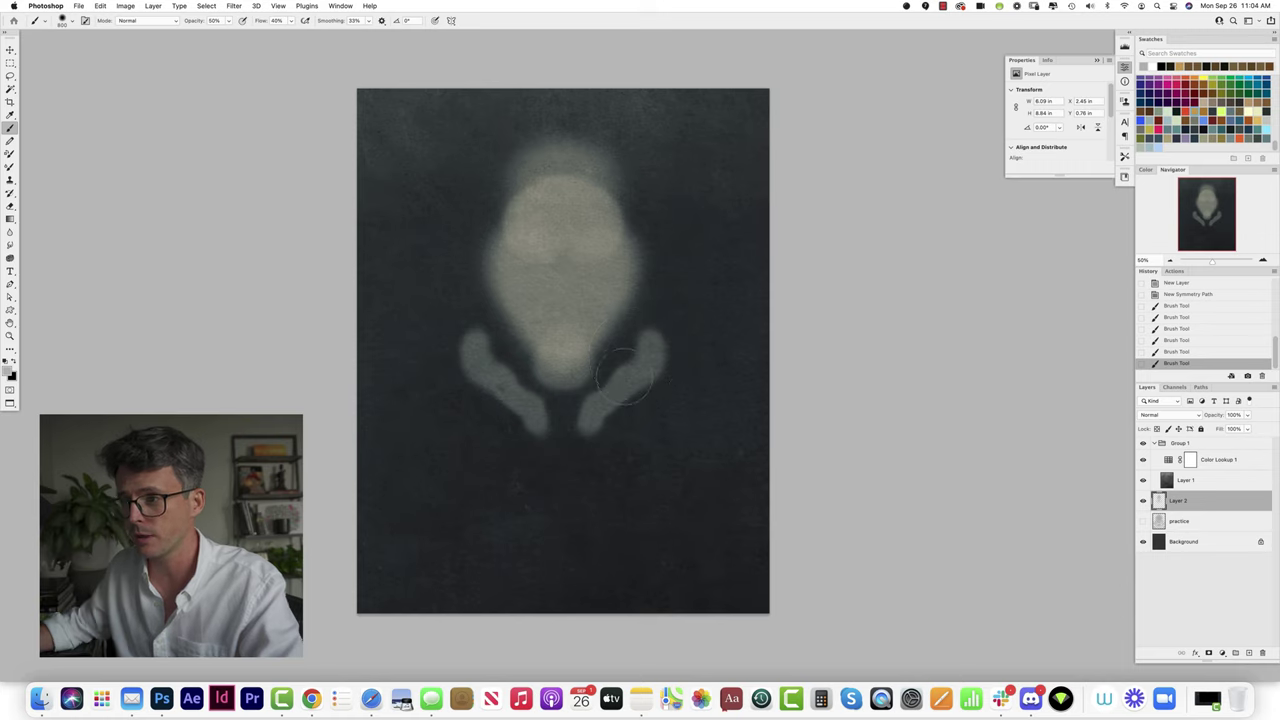
mouse_move(622, 372)
left_mouse_down()
mouse_move(660, 361)
mouse_move(664, 315)
mouse_move(655, 374)
mouse_move(610, 430)
left_mouse_up()
Step: Dab small mirrored nostrils between the lower brow ends and extend the forehead's tip down toward them
key("bracketleft")
key("bracketleft")
left_click(576, 425)
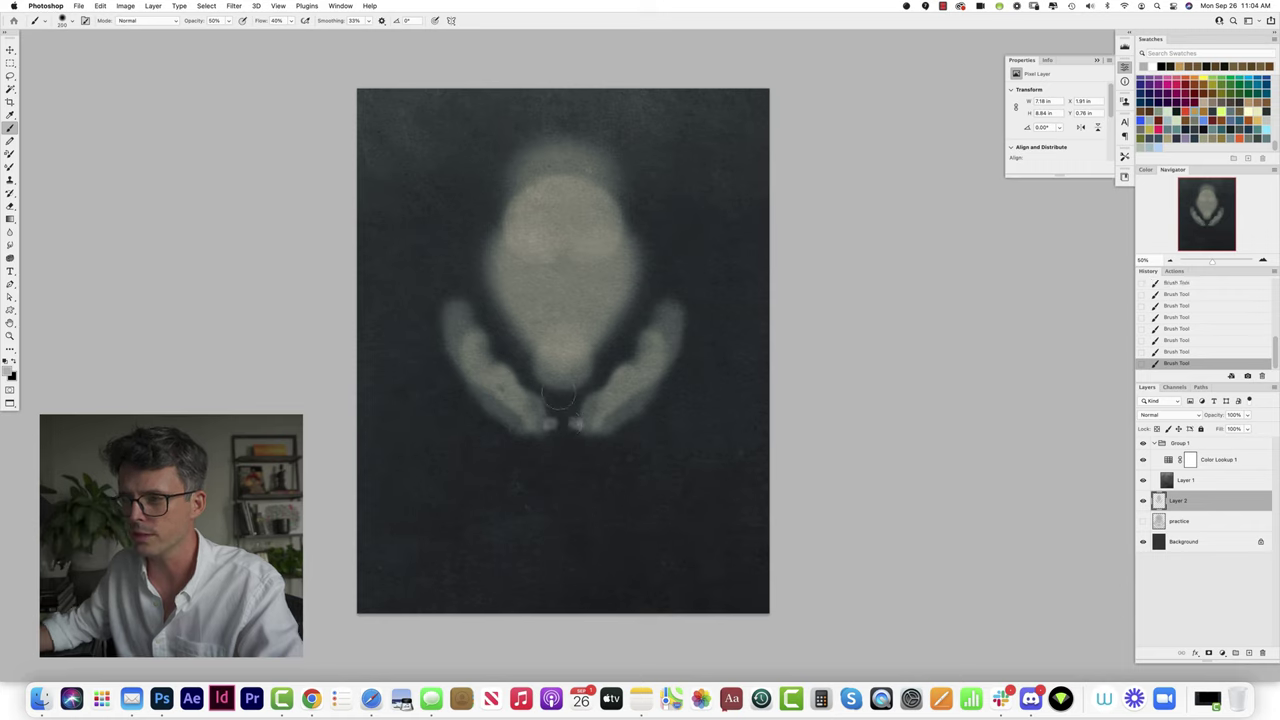
left_click(563, 395)
key("bracketright")
key("bracketright")
left_click(564, 390)
Step: Paint a mirrored, forked muzzle shape directly below the nostrils
left_click(565, 442)
mouse_move(563, 447)
left_mouse_down()
mouse_move(560, 472)
mouse_move(566, 440)
mouse_move(595, 465)
mouse_move(580, 467)
left_mouse_up()
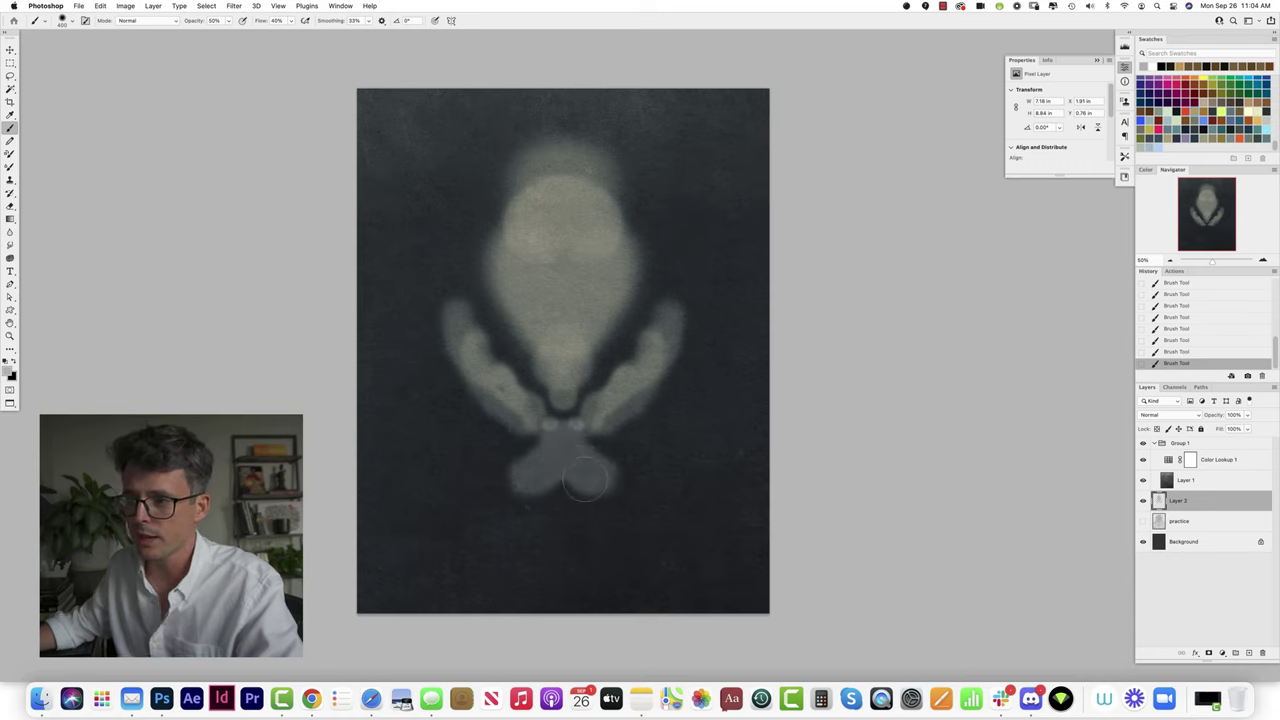
Step: Erase the nostril dabs and trim the shapes around the muzzle, and repaint its outer ends brighter
key("e")
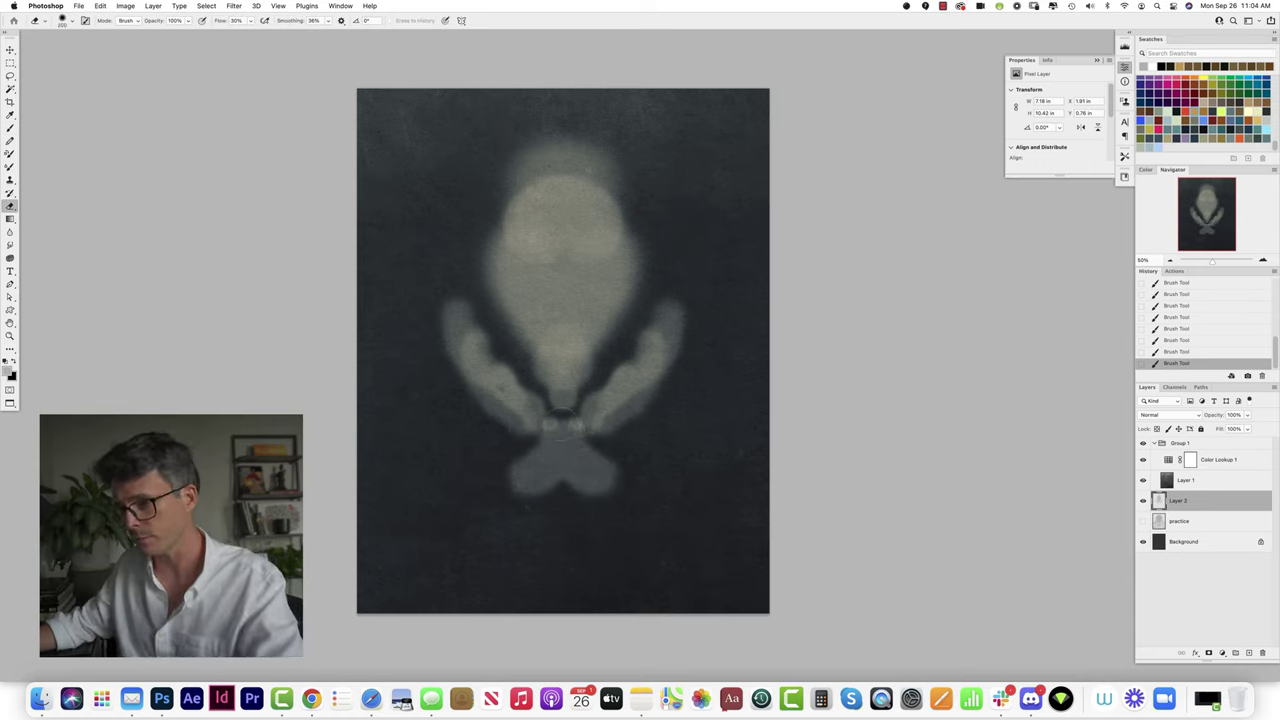
mouse_move(560, 440)
left_mouse_down()
mouse_move(593, 386)
mouse_move(559, 399)
mouse_move(606, 386)
mouse_move(620, 355)
mouse_move(611, 373)
mouse_move(669, 393)
mouse_move(621, 408)
mouse_move(661, 366)
mouse_move(596, 423)
mouse_move(617, 479)
mouse_move(575, 463)
mouse_move(596, 487)
mouse_move(573, 473)
mouse_move(522, 487)
left_mouse_up()
key("b")
left_click_drag(615, 472, 611, 458)
Step: Replace the stroke at the forehead's lower tip with a fainter one at 30% opacity and 30% flow
left_click_drag(564, 366, 564, 380)
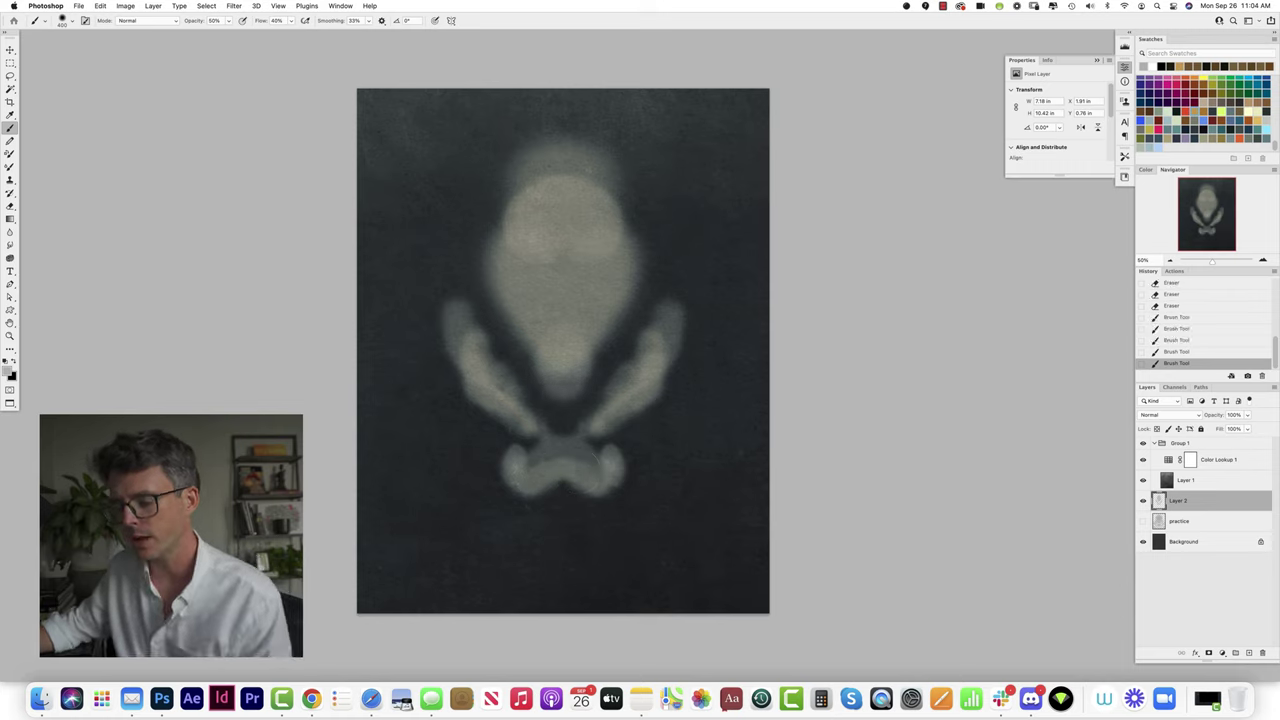
key("super+z")
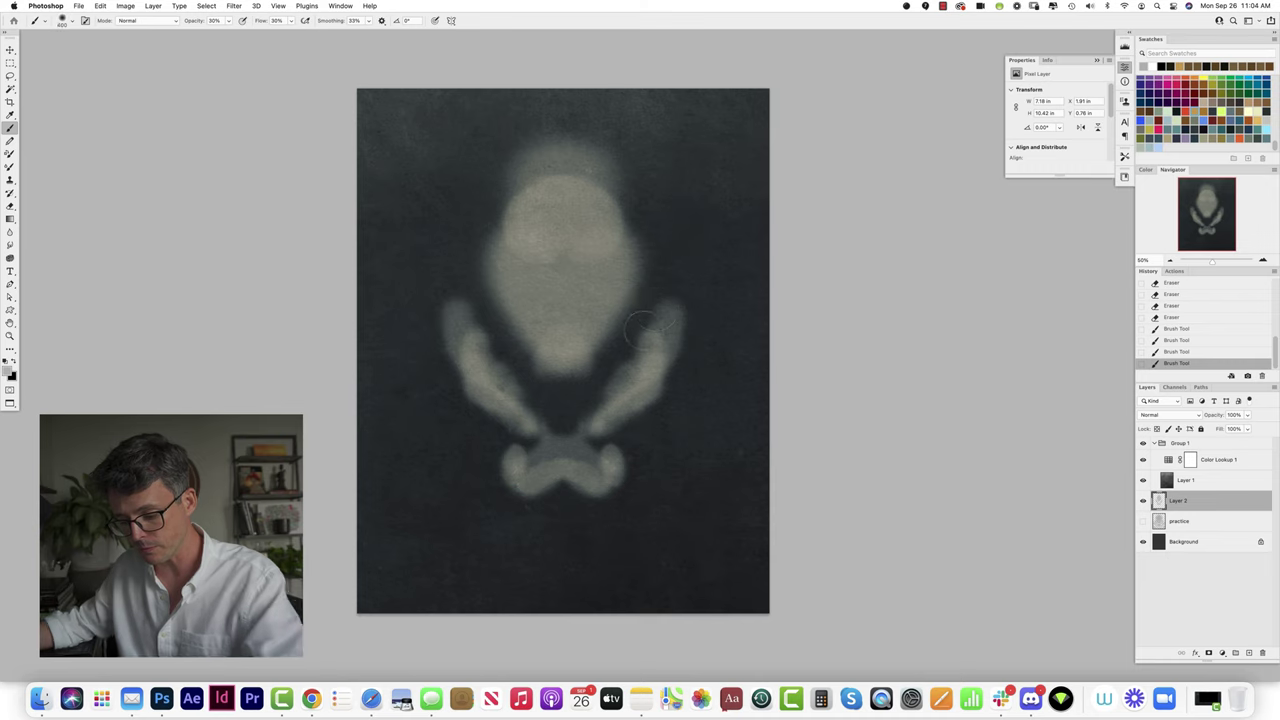
left_click_drag(567, 385, 568, 372)
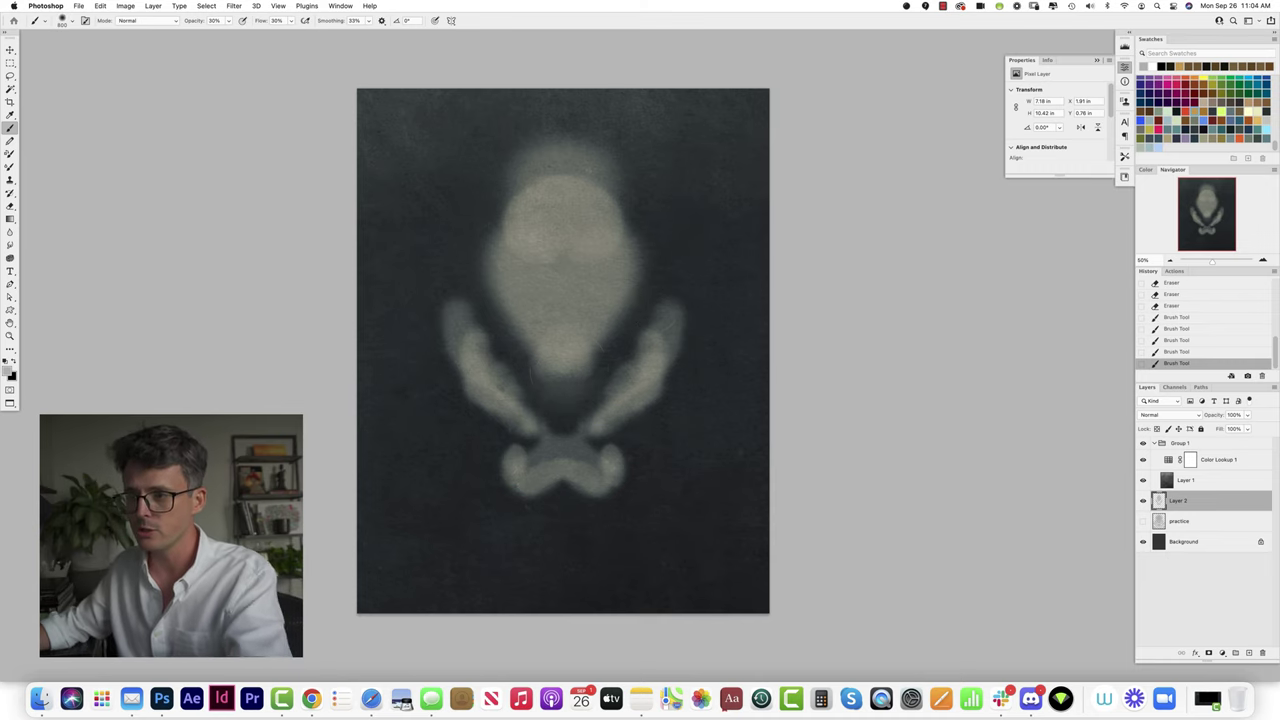
Step: Touch up the inner brows with faint mirrored strokes and erase the gap between the lower brow ends and the muzzle
left_click_drag(608, 334, 613, 348)
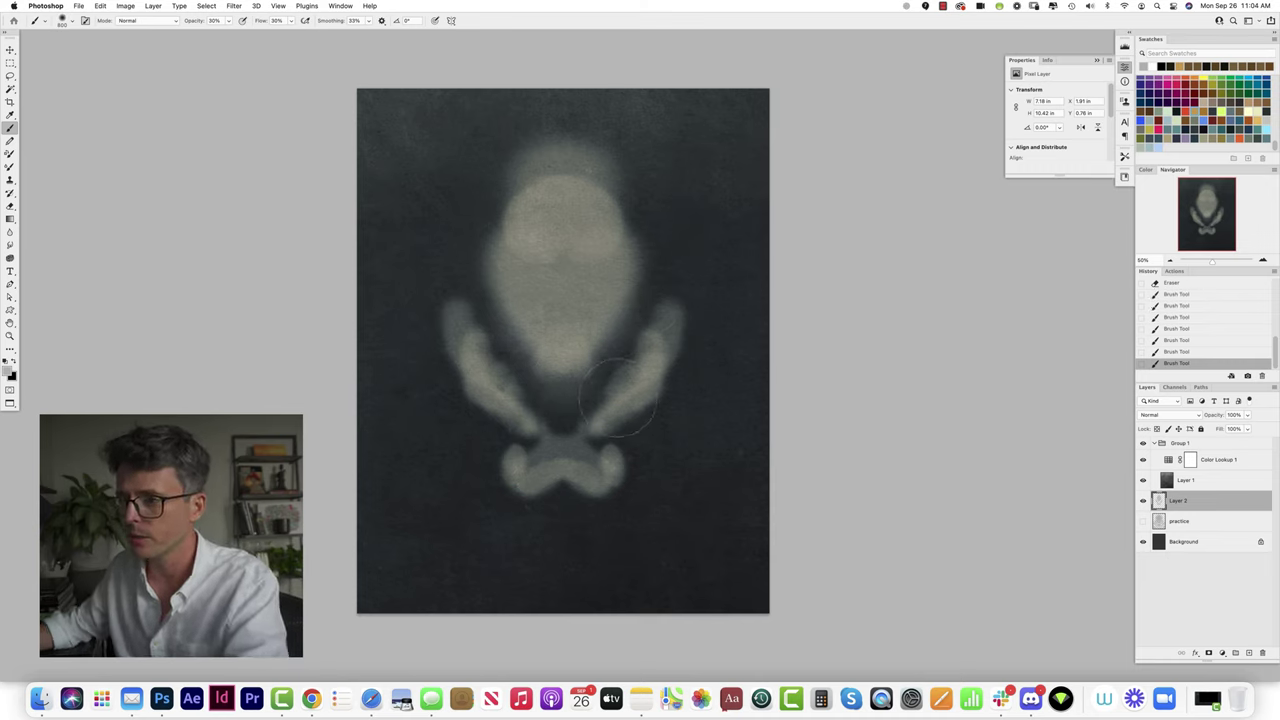
left_click_drag(619, 400, 613, 414)
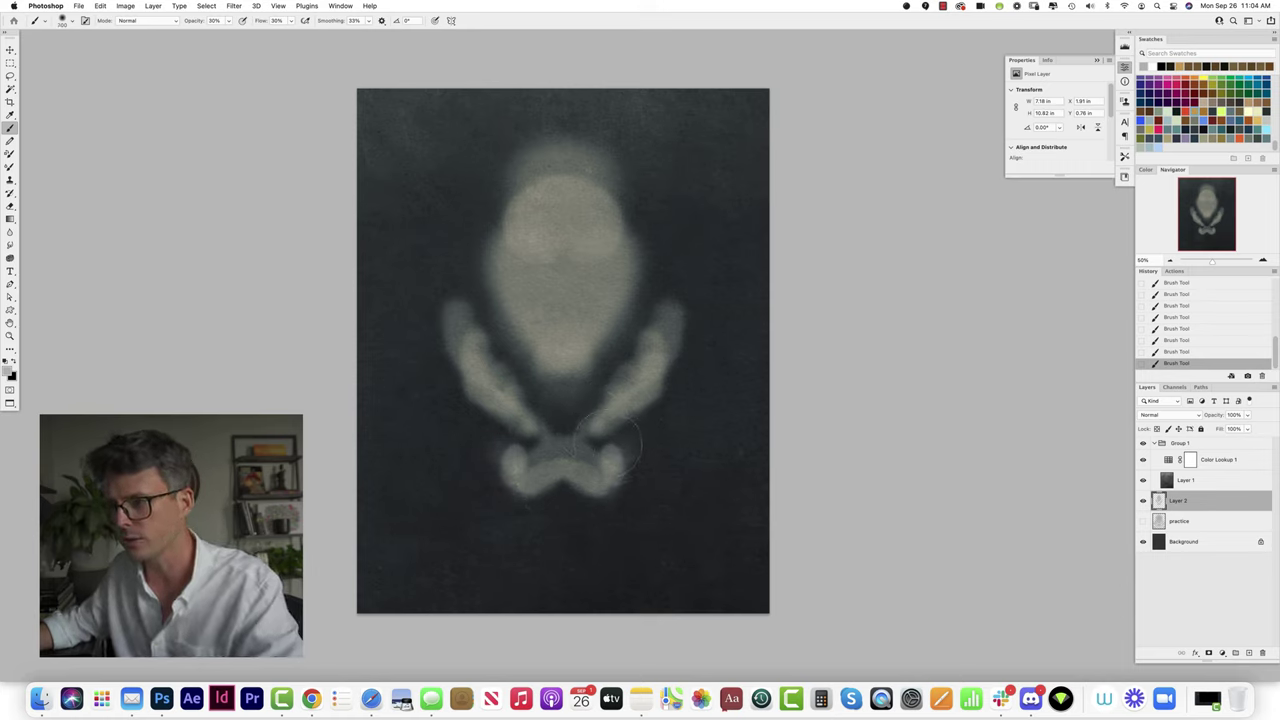
key("e")
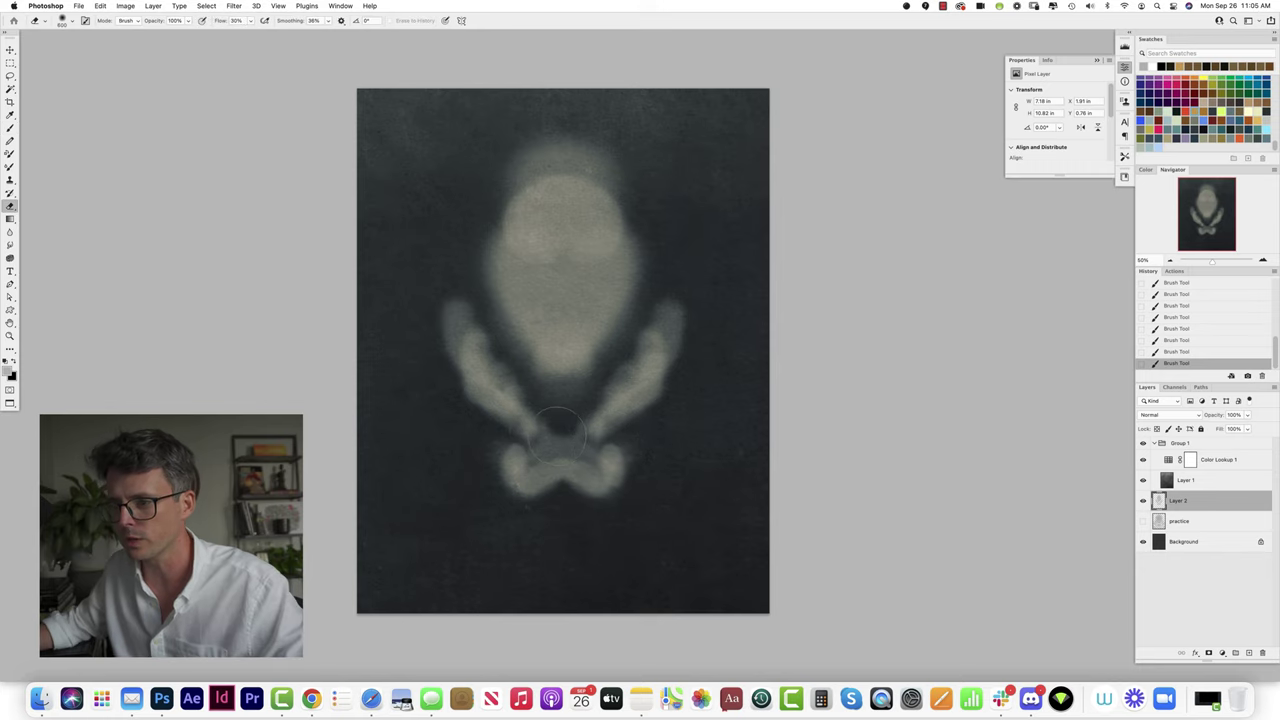
mouse_move(572, 422)
left_mouse_down()
mouse_move(540, 402)
mouse_move(588, 420)
mouse_move(625, 386)
left_mouse_up()
key("b")
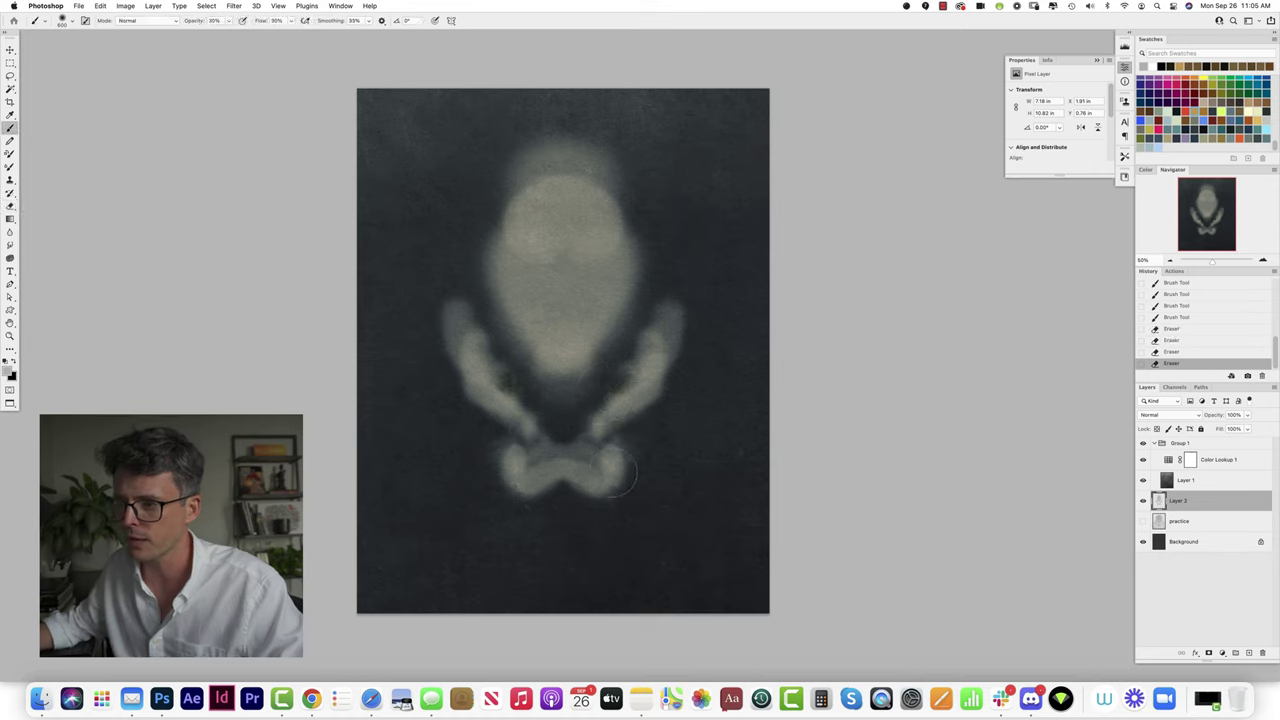
Step: Paint a mirrored jaw below the muzzle and cheek shapes rising beside it, building them up at 40% opacity
mouse_move(612, 472)
left_mouse_down()
mouse_move(544, 483)
mouse_move(554, 491)
mouse_move(524, 497)
mouse_move(558, 493)
mouse_move(576, 511)
mouse_move(546, 493)
mouse_move(585, 495)
mouse_move(567, 506)
mouse_move(571, 523)
mouse_move(564, 511)
mouse_move(598, 530)
mouse_move(665, 448)
mouse_move(557, 532)
left_mouse_up()
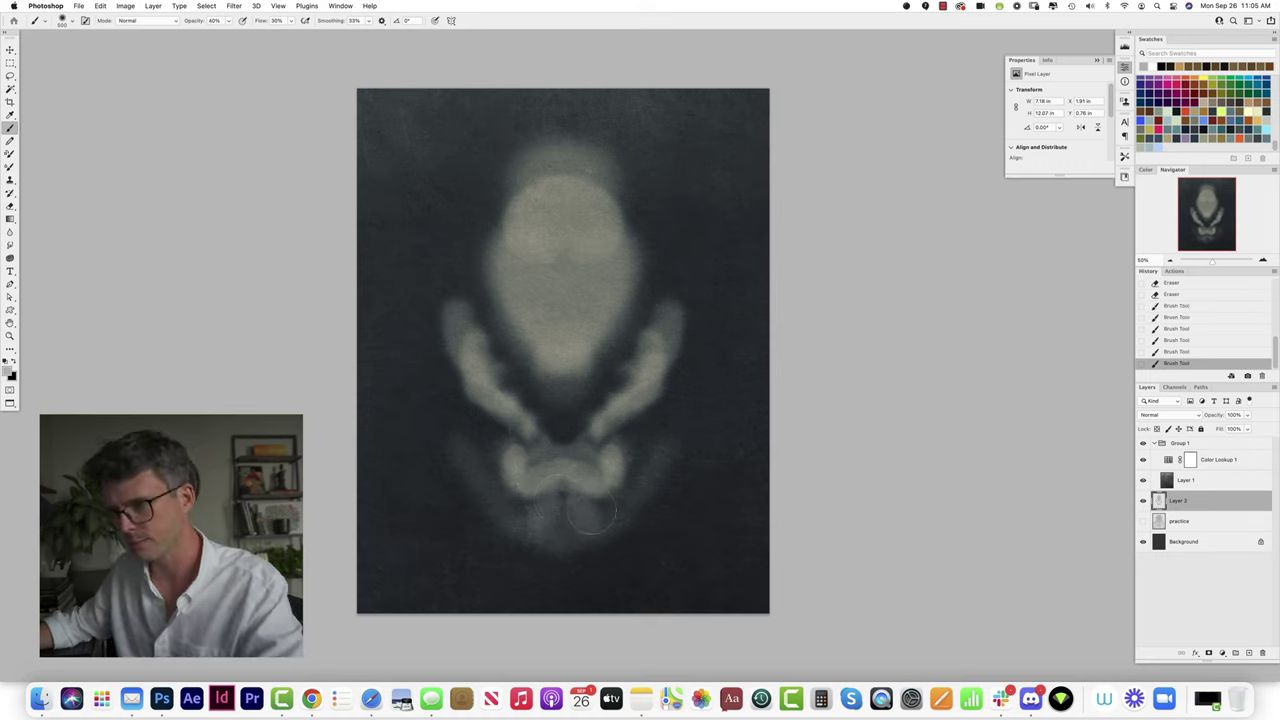
key("4")
mouse_move(597, 516)
left_mouse_down()
mouse_move(600, 526)
mouse_move(660, 495)
mouse_move(653, 438)
mouse_move(624, 456)
mouse_move(663, 404)
left_mouse_up()
Step: Extend the forehead's lower tip at 90% opacity and fade both brows with the eraser at 40% opacity
key("9")
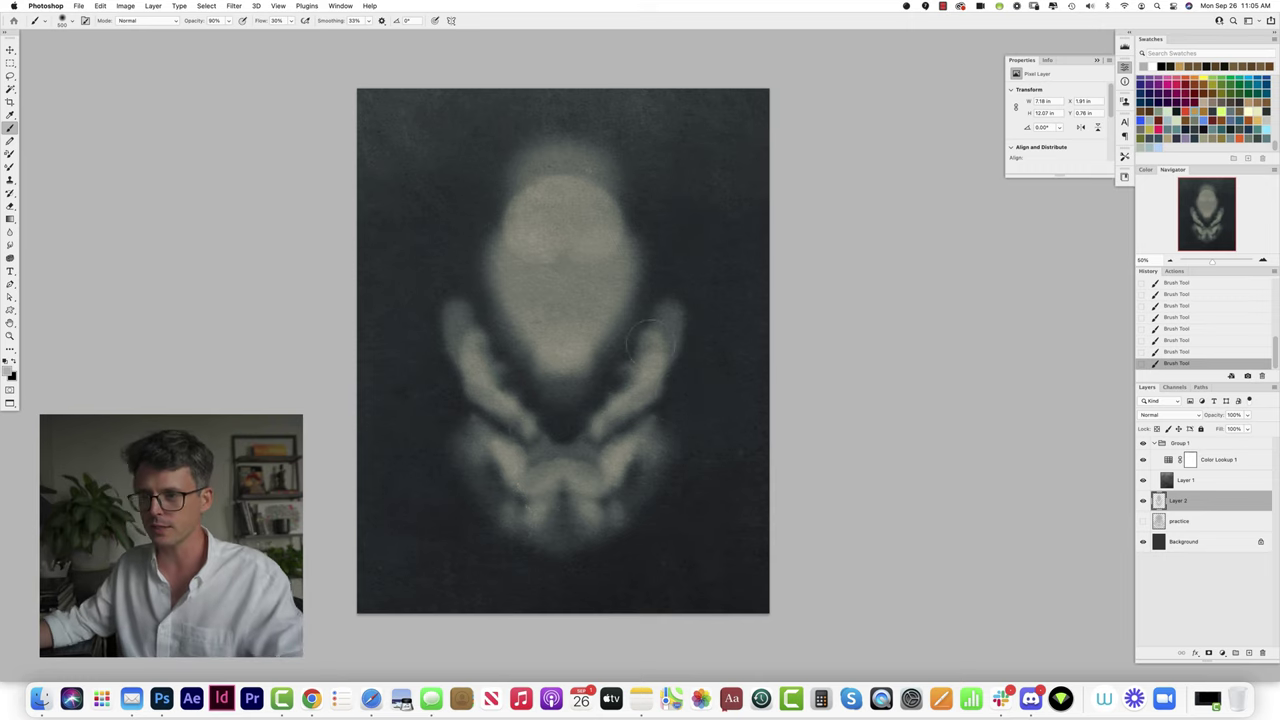
mouse_move(575, 378)
left_mouse_down()
mouse_move(589, 398)
mouse_move(577, 421)
mouse_move(623, 367)
mouse_move(547, 431)
mouse_move(519, 431)
mouse_move(505, 408)
mouse_move(520, 386)
mouse_move(524, 399)
mouse_move(454, 268)
mouse_move(464, 304)
mouse_move(440, 378)
left_mouse_up()
key("e")
key("4")
mouse_move(642, 360)
left_mouse_down()
mouse_move(689, 307)
mouse_move(654, 340)
mouse_move(655, 368)
mouse_move(698, 318)
left_mouse_up()
left_click_drag(597, 432, 660, 403)
Step: Dab small mirrored highlights at the inner brow ends at 30% opacity
key("b")
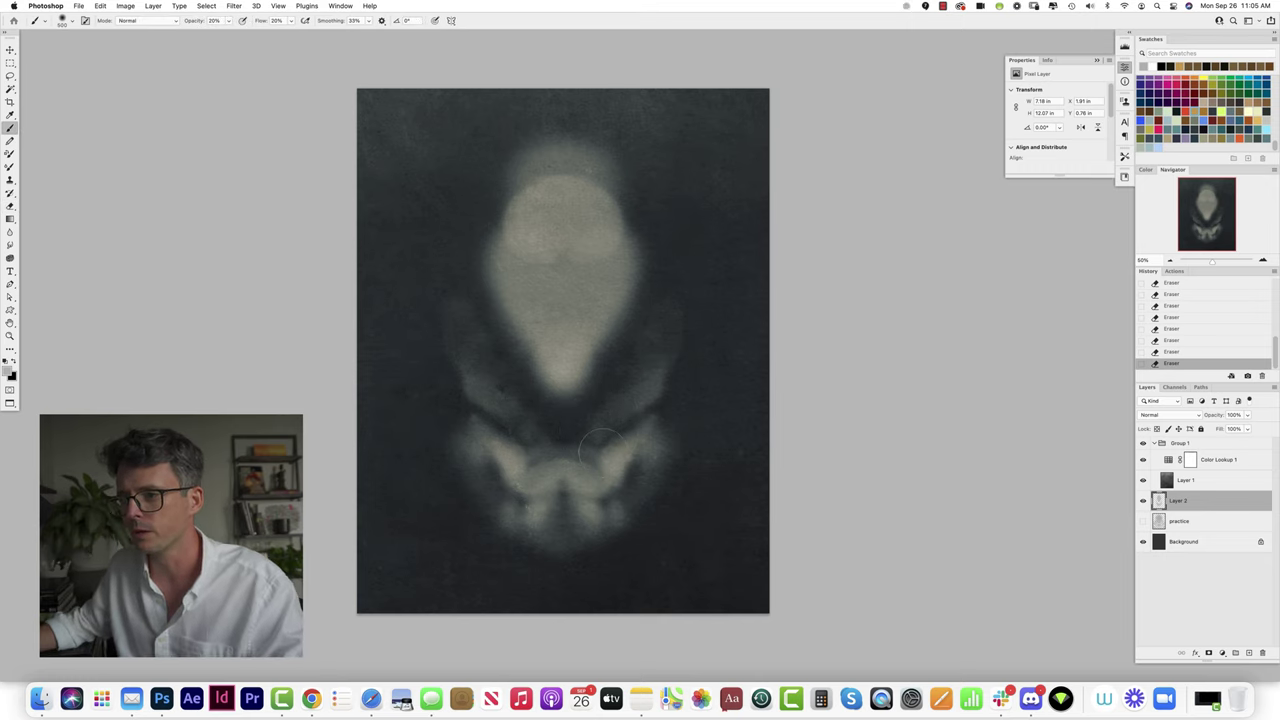
key("3")
left_click(586, 432)
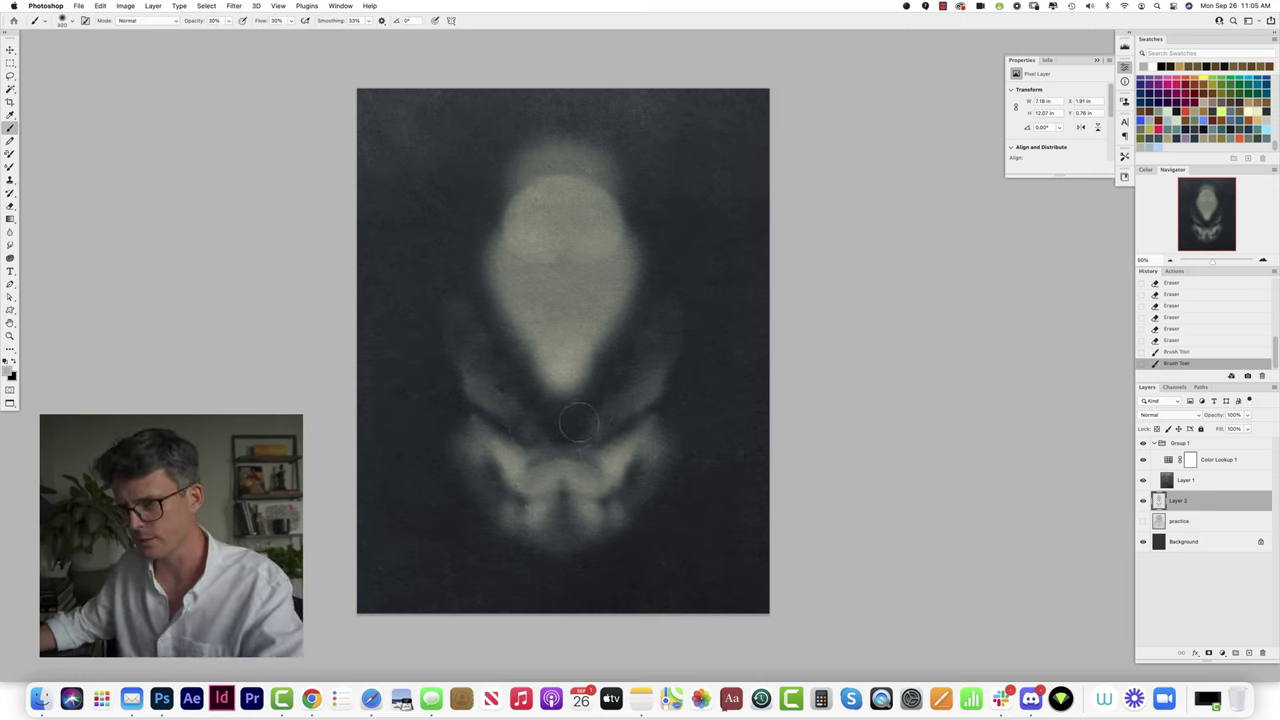
key("shift+]")
left_click(596, 431)
left_click(598, 430)
left_click(595, 431)
left_click(593, 431)
left_click(595, 431)
left_click(591, 434)
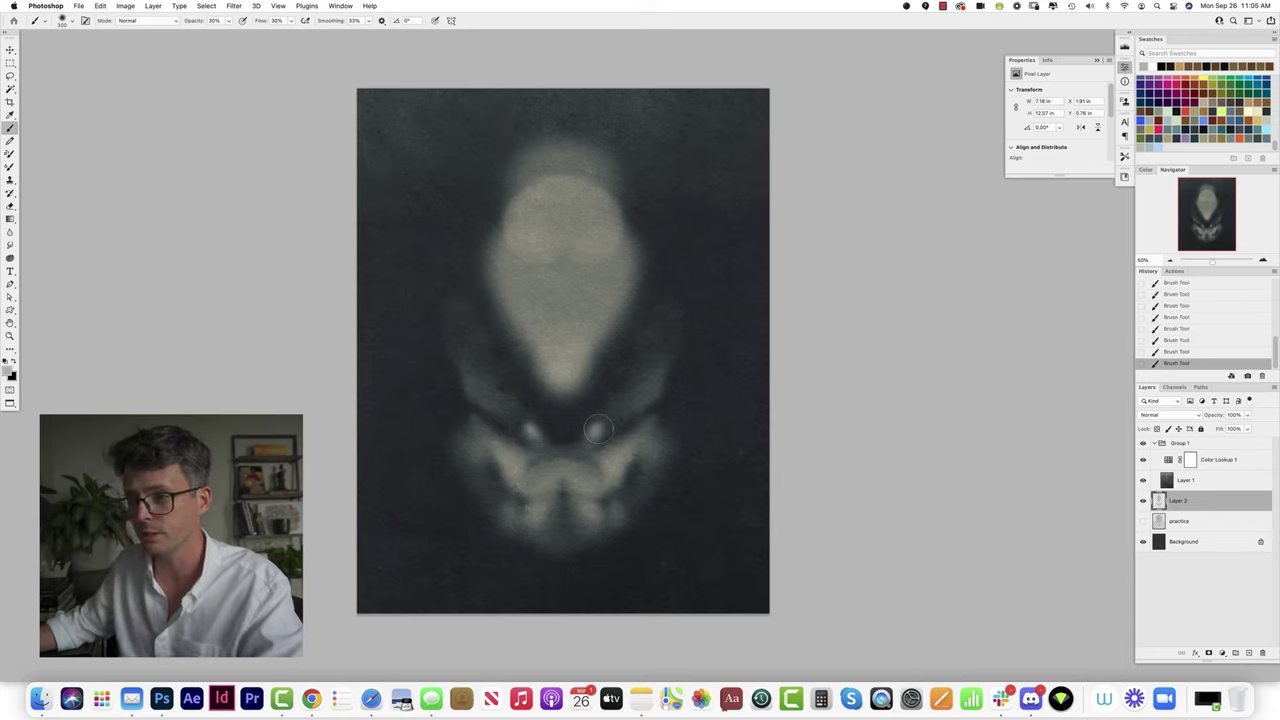
Step: Rebuild the brows outward from the inner highlights at 40% opacity and 40% flow, and brush lightly over the cheeks
left_click_drag(598, 430, 615, 416)
left_click(627, 405)
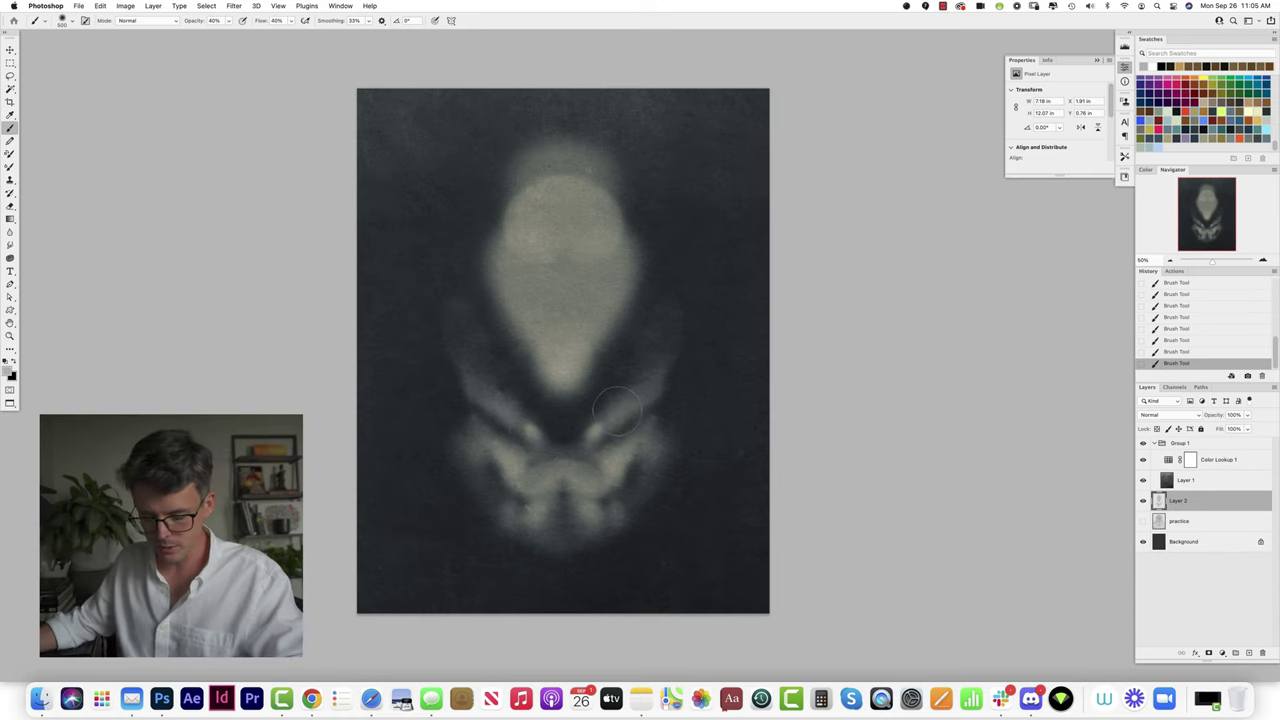
mouse_move(620, 402)
left_mouse_down()
mouse_move(651, 391)
mouse_move(680, 343)
mouse_move(667, 384)
left_mouse_up()
key("bracketright")
key("bracketright")
key("bracketleft")
mouse_move(644, 459)
left_mouse_down()
mouse_move(630, 471)
mouse_move(648, 456)
left_mouse_up()
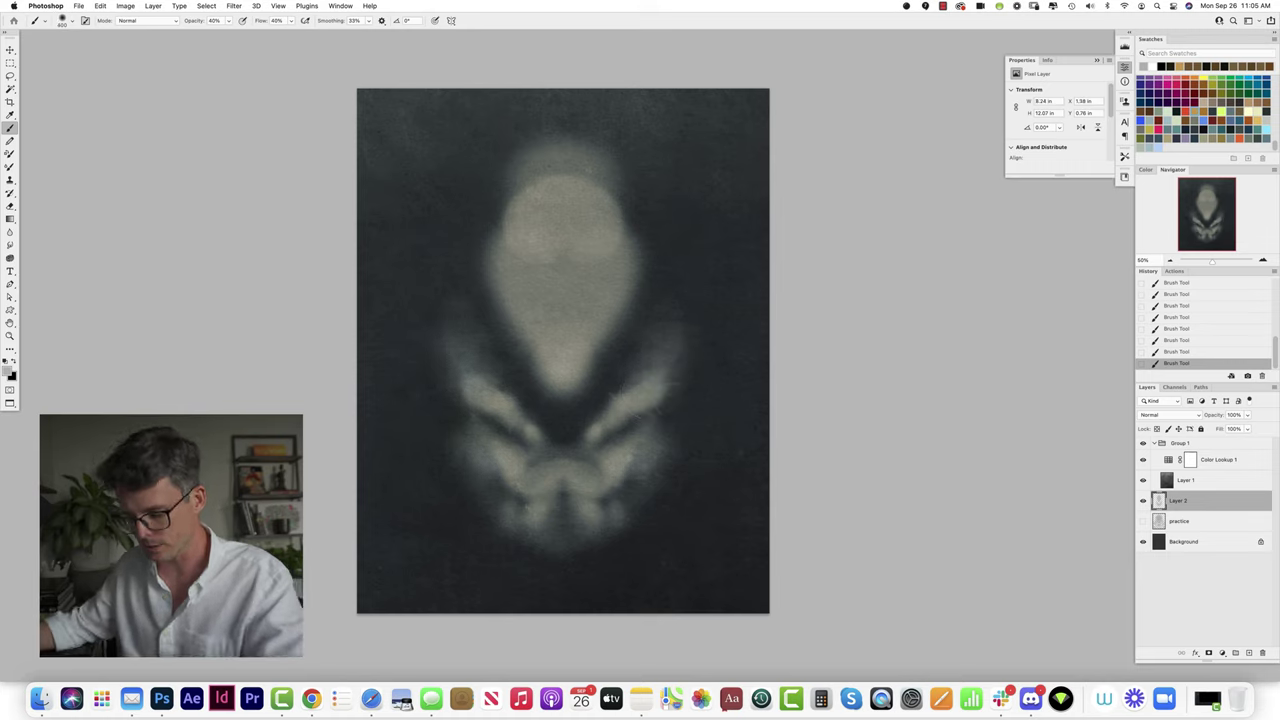
Step: Widen the forehead's sides with soft mirrored strokes and brush down the centre from its tip into the muzzle
mouse_move(610, 360)
left_mouse_down()
mouse_move(640, 318)
mouse_move(628, 330)
mouse_move(644, 238)
left_mouse_up()
mouse_move(562, 398)
left_mouse_down()
mouse_move(666, 333)
mouse_move(627, 383)
mouse_move(650, 372)
mouse_move(618, 441)
mouse_move(536, 478)
mouse_move(516, 538)
mouse_move(495, 446)
mouse_move(445, 458)
mouse_move(548, 546)
mouse_move(614, 459)
mouse_move(610, 480)
mouse_move(566, 444)
left_mouse_up()
key("e")
key("b")
mouse_move(568, 448)
left_mouse_down()
mouse_move(552, 458)
mouse_move(556, 474)
mouse_move(570, 470)
mouse_move(554, 467)
left_mouse_up()
mouse_move(572, 468)
left_mouse_down()
mouse_move(538, 493)
mouse_move(545, 448)
left_mouse_up()
Step: Erase the muzzle's side wings and soften the inner brow ends with the eraser at 40% opacity and 40% flow
key("e")
left_click_drag(548, 445, 568, 442)
mouse_move(552, 440)
left_mouse_down()
mouse_move(580, 438)
mouse_move(552, 445)
left_mouse_up()
mouse_move(555, 440)
left_mouse_down()
mouse_move(616, 419)
mouse_move(630, 377)
mouse_move(603, 428)
left_mouse_up()
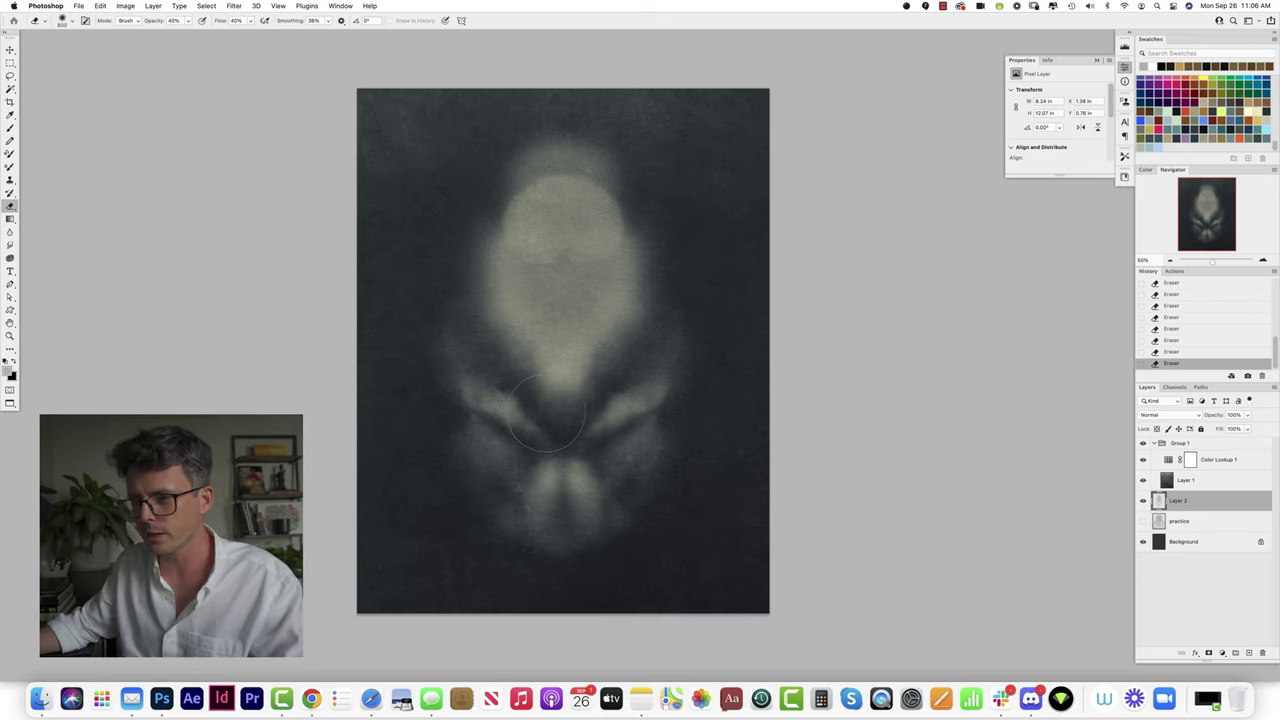
Step: Paint mirrored cheek ridges, rounded jaw lobes and small nose marks below the forehead
key("b")
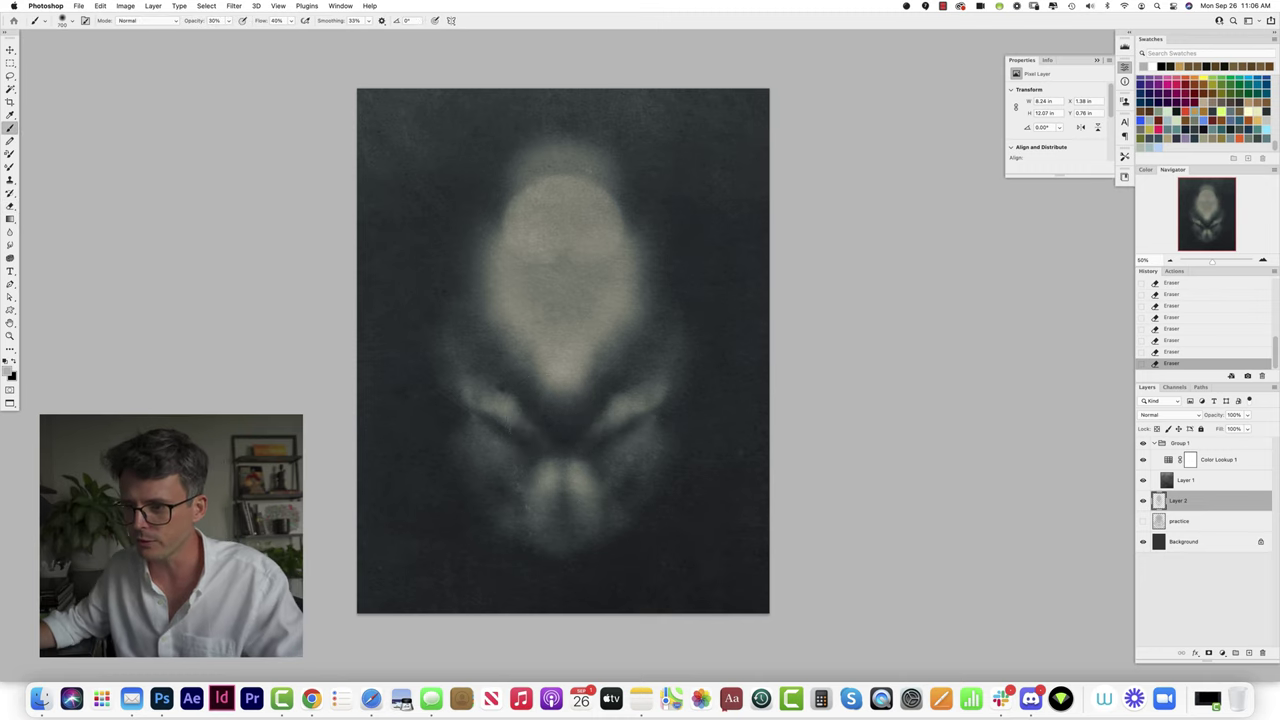
left_click(580, 458)
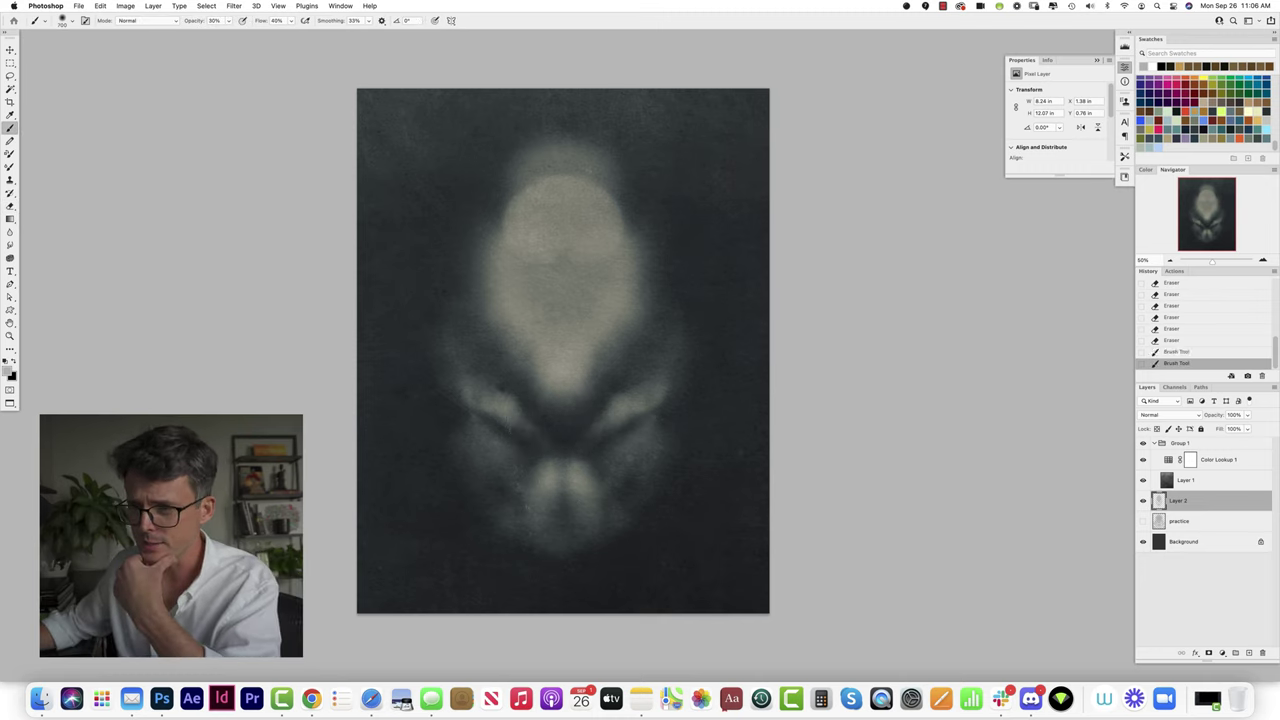
left_click(644, 327)
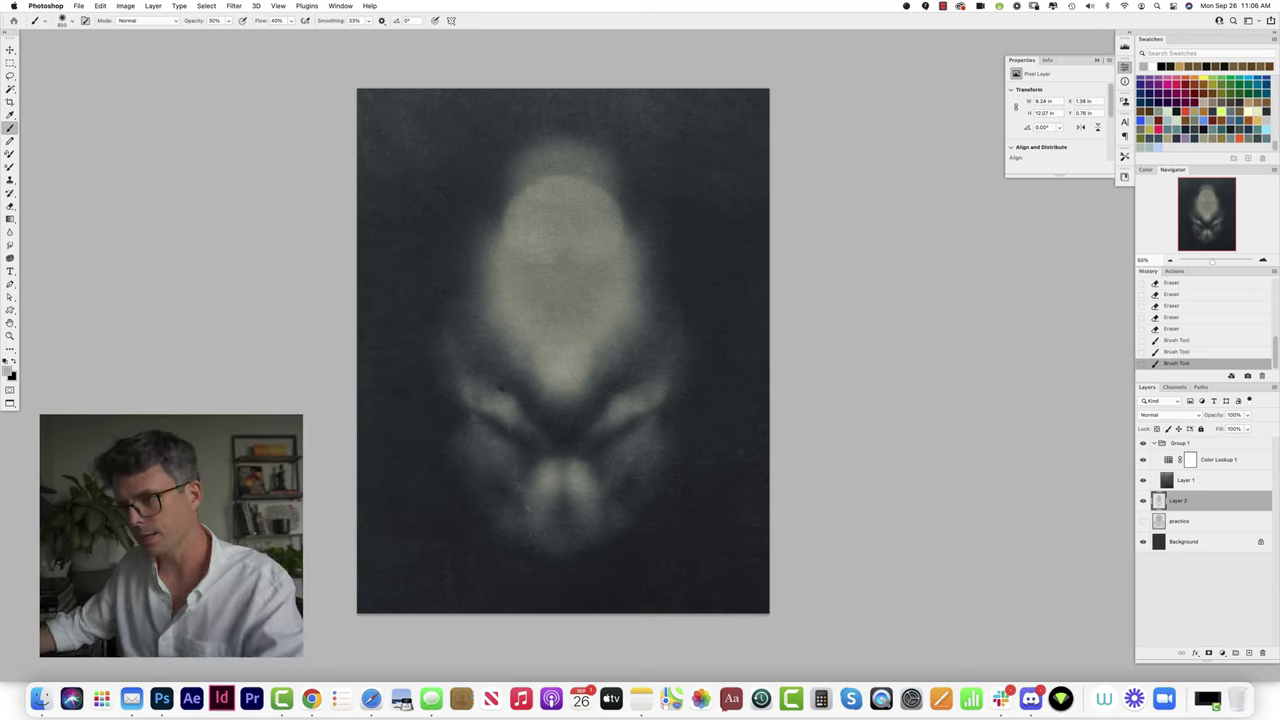
mouse_move(582, 459)
left_mouse_down()
mouse_move(564, 518)
mouse_move(541, 534)
left_mouse_up()
mouse_move(580, 516)
left_mouse_down()
mouse_move(589, 545)
mouse_move(609, 487)
mouse_move(592, 530)
mouse_move(601, 551)
mouse_move(631, 518)
left_mouse_up()
key("bracketleft")
key("bracketleft")
key("bracketleft")
key("bracketleft")
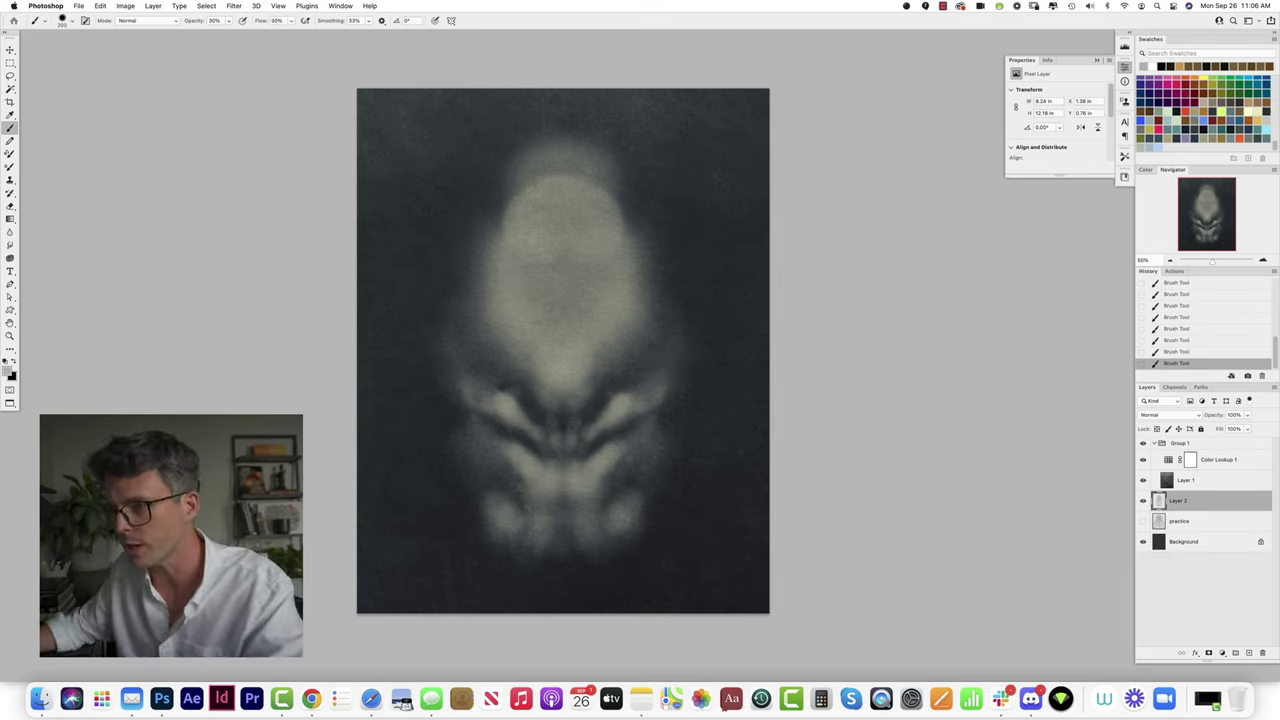
Step: Extend the brows' outer ends upward with a larger brush and brighten the muzzle's sides, discarding the extra cheek stroke
key("]")
key("]")
mouse_move(642, 388)
left_mouse_down()
mouse_move(677, 340)
mouse_move(684, 352)
left_mouse_up()
mouse_move(661, 431)
left_mouse_down()
mouse_move(627, 459)
mouse_move(667, 422)
left_mouse_up()
key("super+z")
left_click_drag(596, 484, 597, 505)
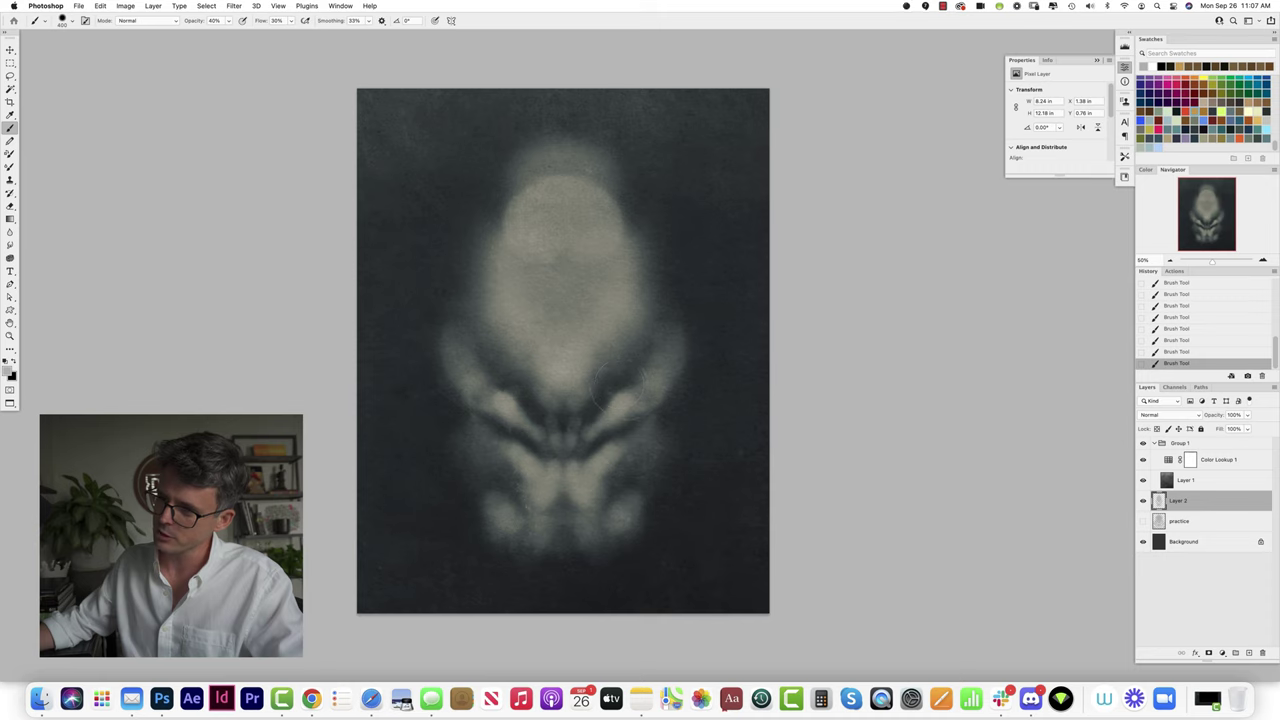
Step: Fill in the forehead's lower sides and erase a dark, angled groove between the forehead and the brows
left_click_drag(598, 398, 636, 345)
key("e")
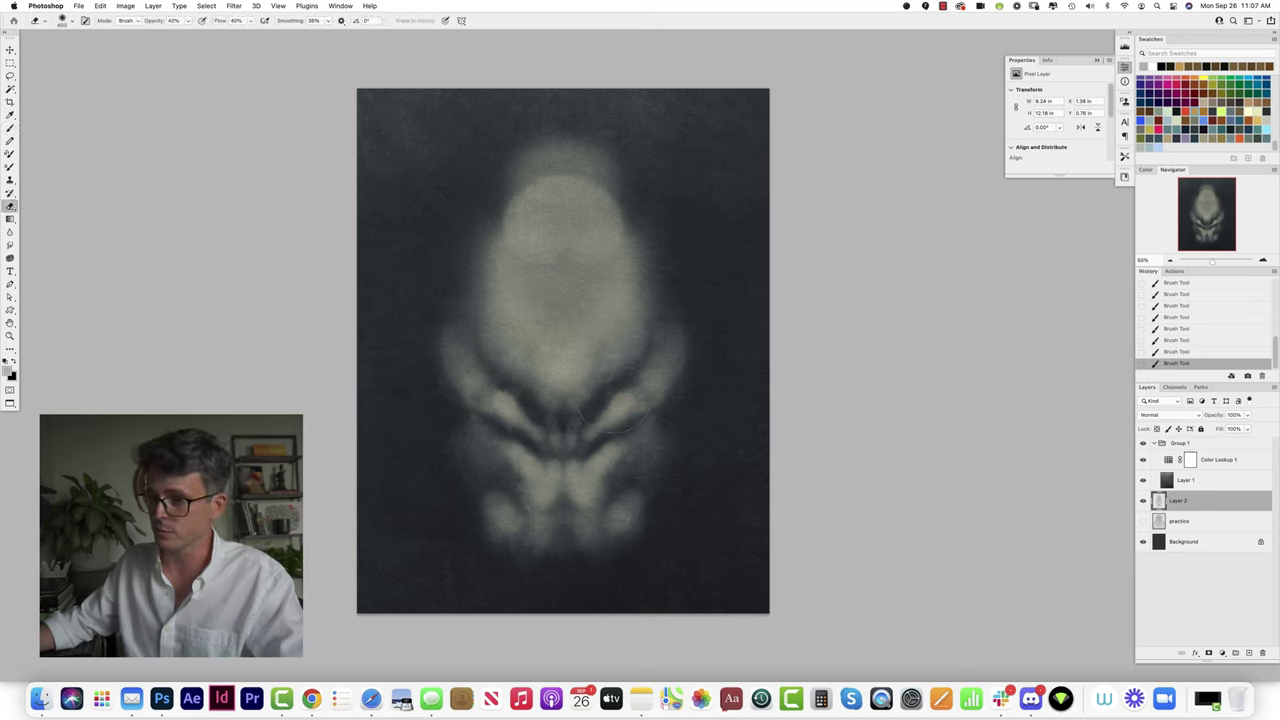
mouse_move(592, 400)
left_mouse_down()
mouse_move(628, 396)
mouse_move(641, 378)
left_mouse_up()
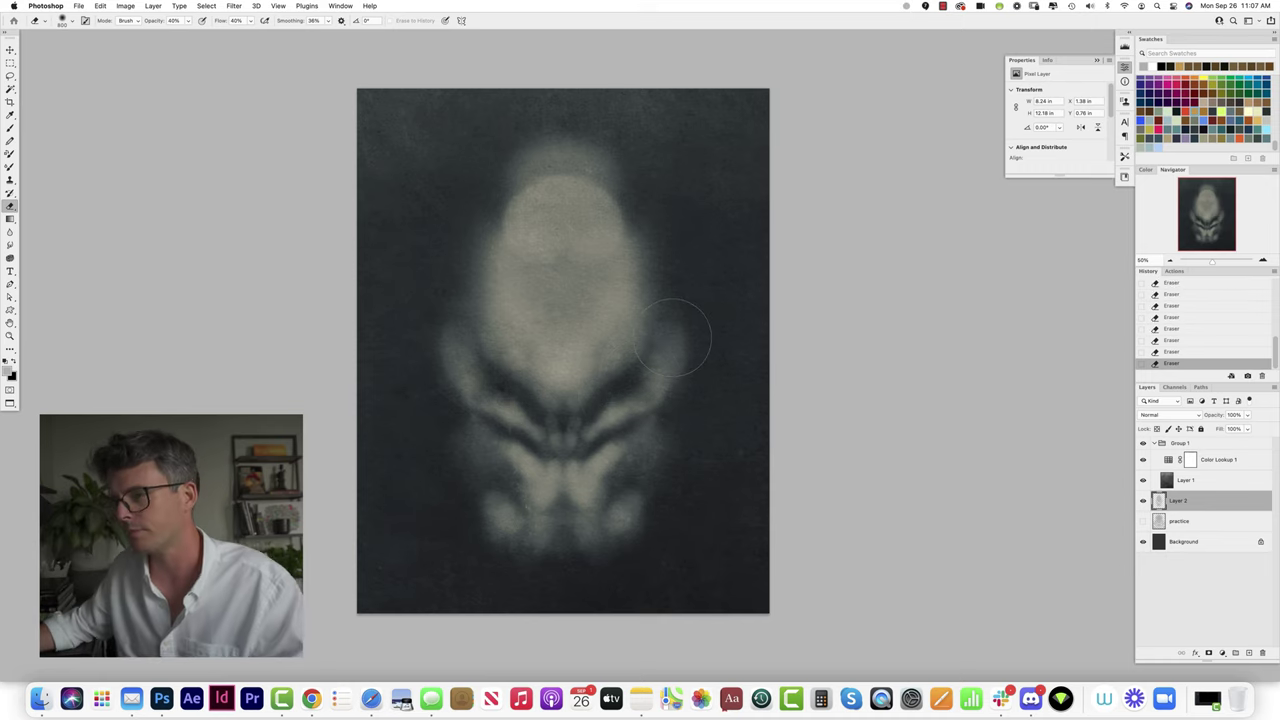
Step: Brighten the brows' outer curves and add soft mirrored strokes around the nose bridge and lower forehead
key("b")
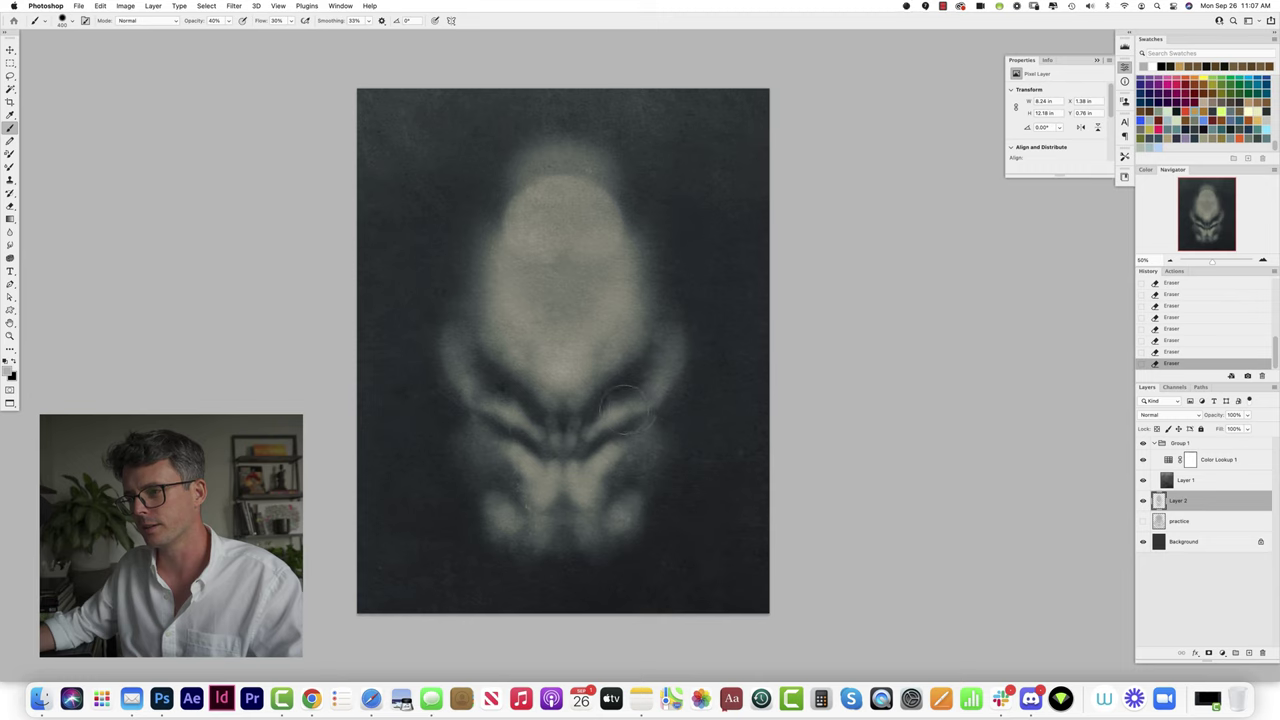
mouse_move(628, 400)
left_mouse_down()
mouse_move(640, 412)
mouse_move(700, 340)
left_mouse_up()
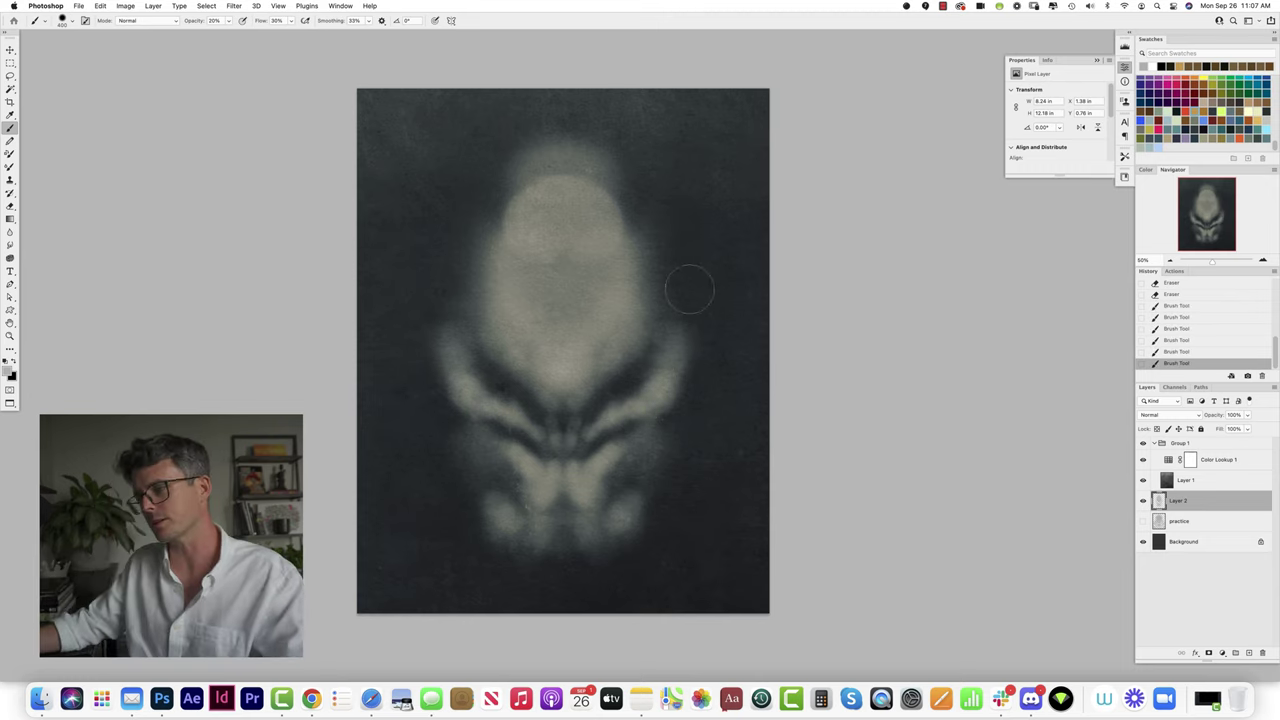
left_click_drag(565, 428, 606, 394)
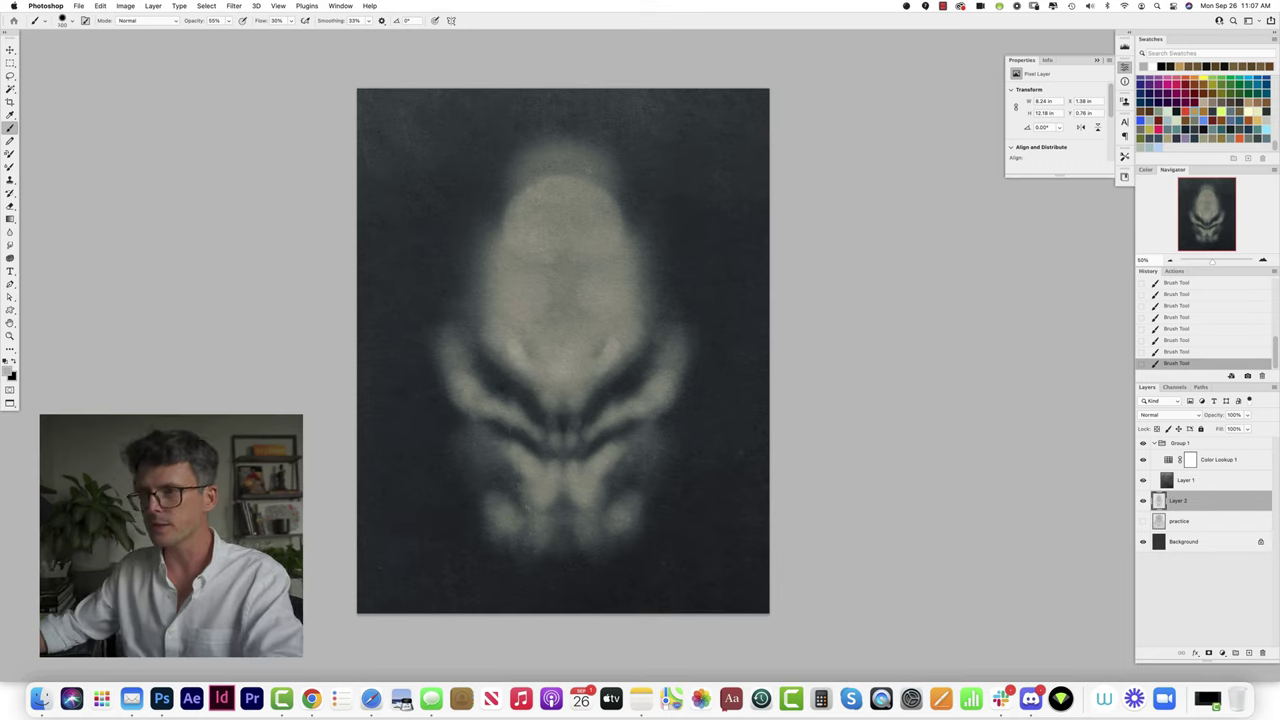
Step: Extend the crown with a larger brush and erase mirrored hollows in the upper forehead, leaving a central ridge
key("]")
mouse_move(588, 180)
left_mouse_down()
mouse_move(570, 190)
mouse_move(617, 208)
mouse_move(612, 182)
mouse_move(590, 174)
mouse_move(620, 232)
mouse_move(632, 190)
mouse_move(592, 160)
left_mouse_up()
key("e")
mouse_move(615, 212)
left_mouse_down()
mouse_move(622, 268)
mouse_move(607, 268)
mouse_move(620, 290)
mouse_move(634, 212)
left_mouse_up()
key("b")
key("super+z")
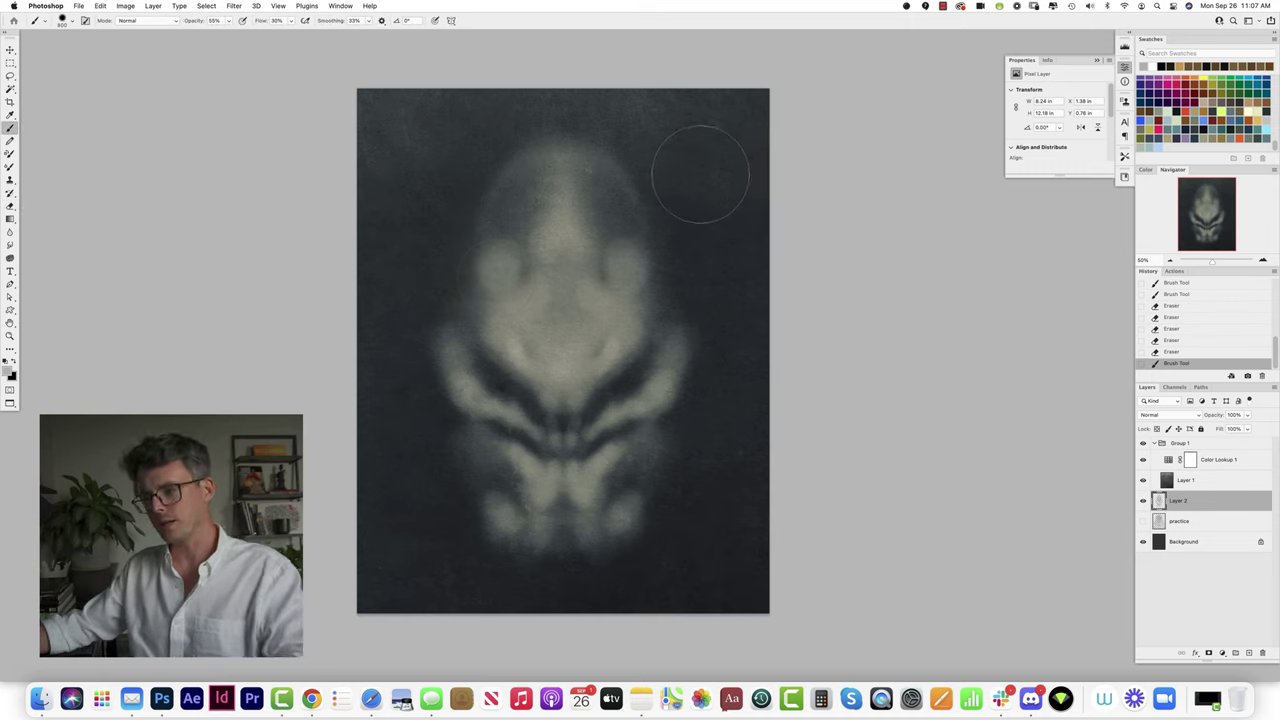
Step: Brush over the nose bridge and soften the small nose marks with the eraser
mouse_move(561, 402)
left_mouse_down()
mouse_move(564, 428)
mouse_move(605, 378)
mouse_move(570, 415)
mouse_move(575, 440)
mouse_move(603, 386)
mouse_move(590, 385)
mouse_move(615, 385)
left_mouse_up()
key("e")
key("b")
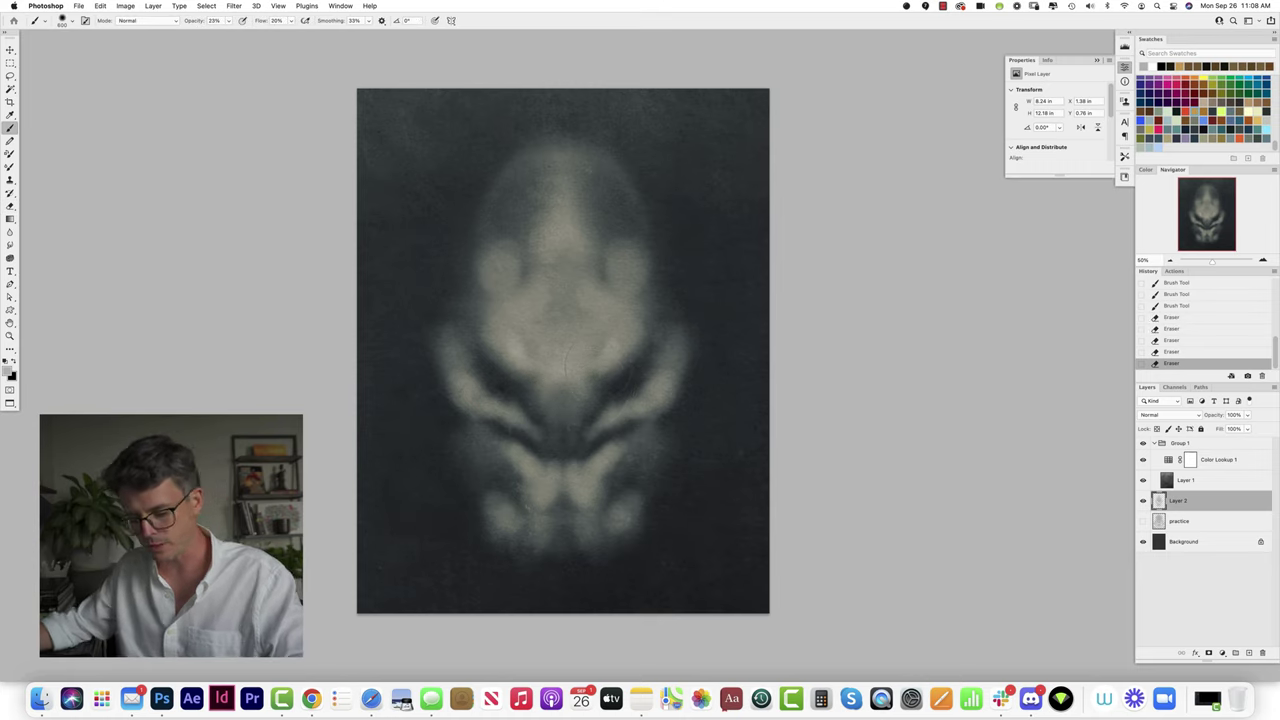
Step: Dab mirrored highlights onto the lower sides of the forehead above the eye grooves, raising the opacity to 100%
left_click(611, 345)
left_click(611, 345)
left_click(611, 345)
key("0")
left_click(611, 345)
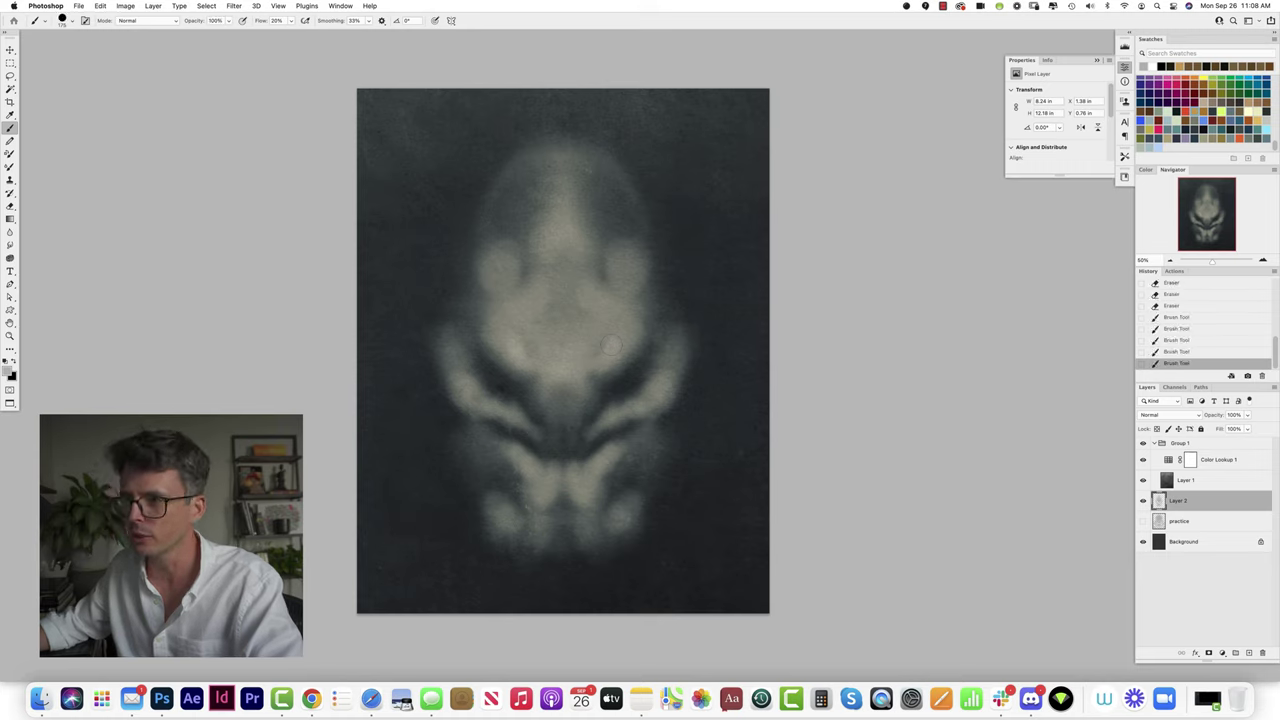
left_click(612, 345)
left_click(612, 345)
left_click(612, 345)
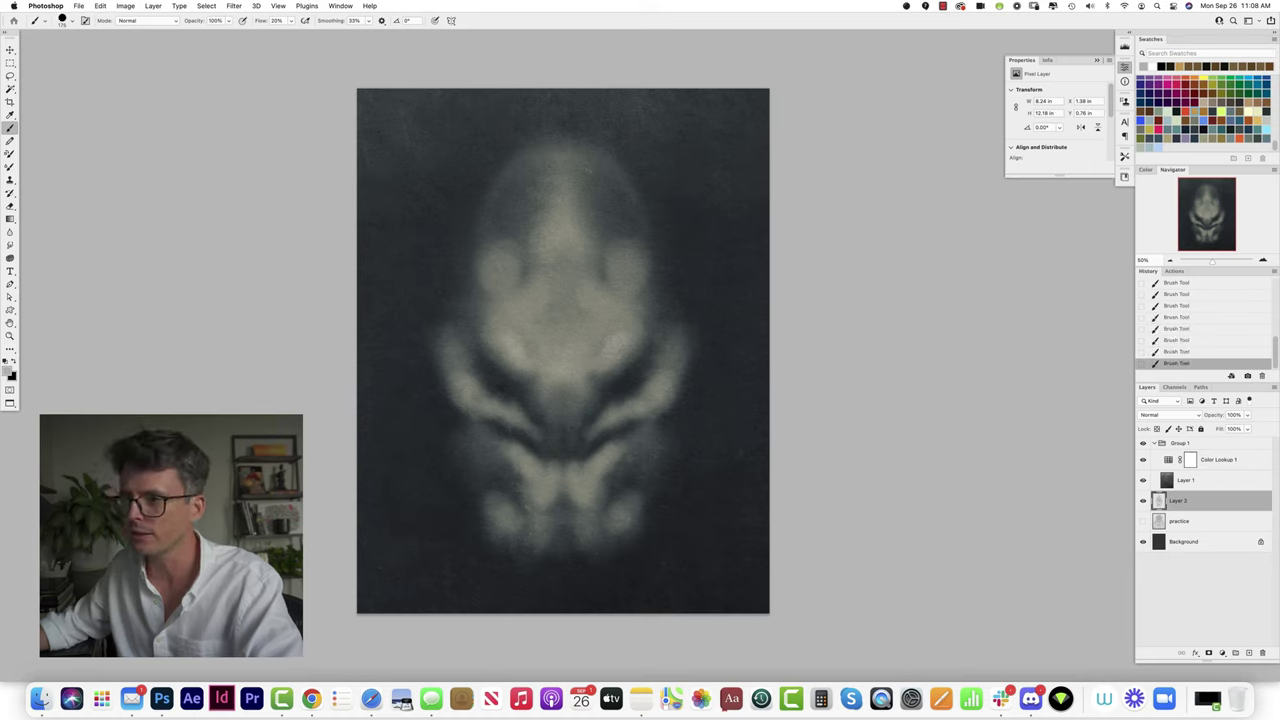
Step: Add small bright highlights at the inner ends of the brows and a fainter dab beneath the forehead at 30% opacity
left_click(604, 403)
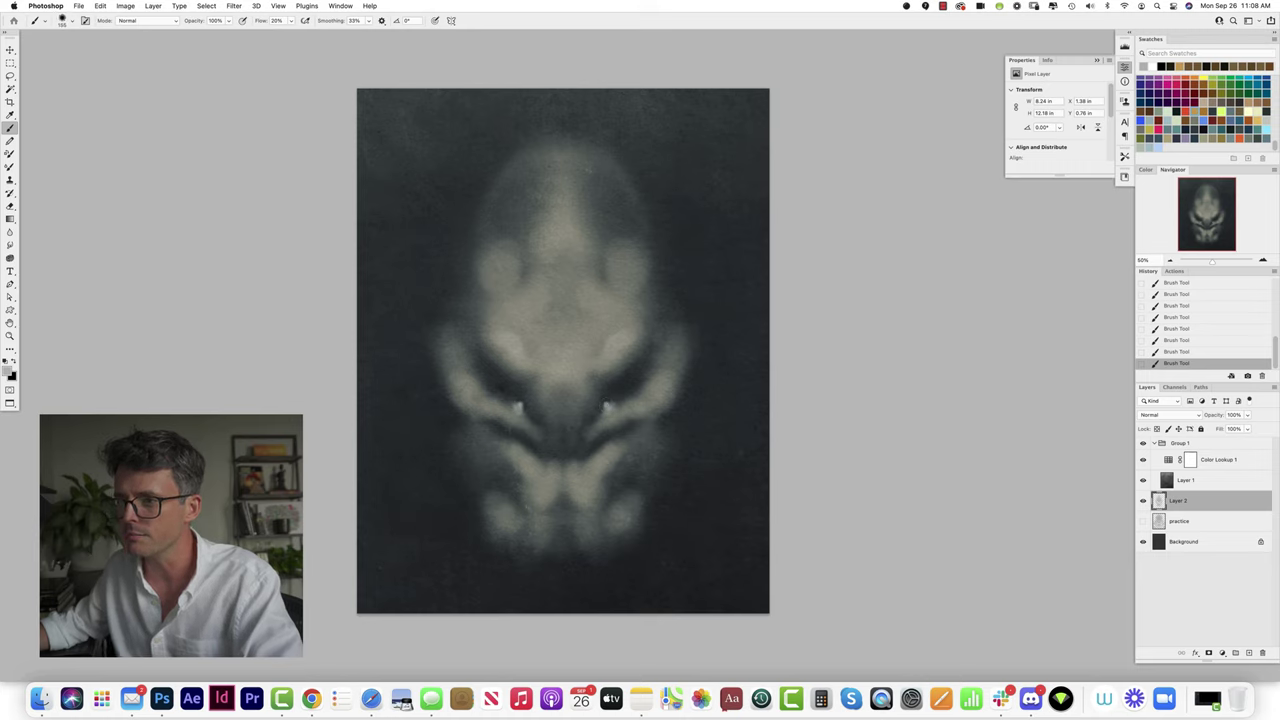
left_click_drag(606, 408, 592, 428)
key("bracketleft")
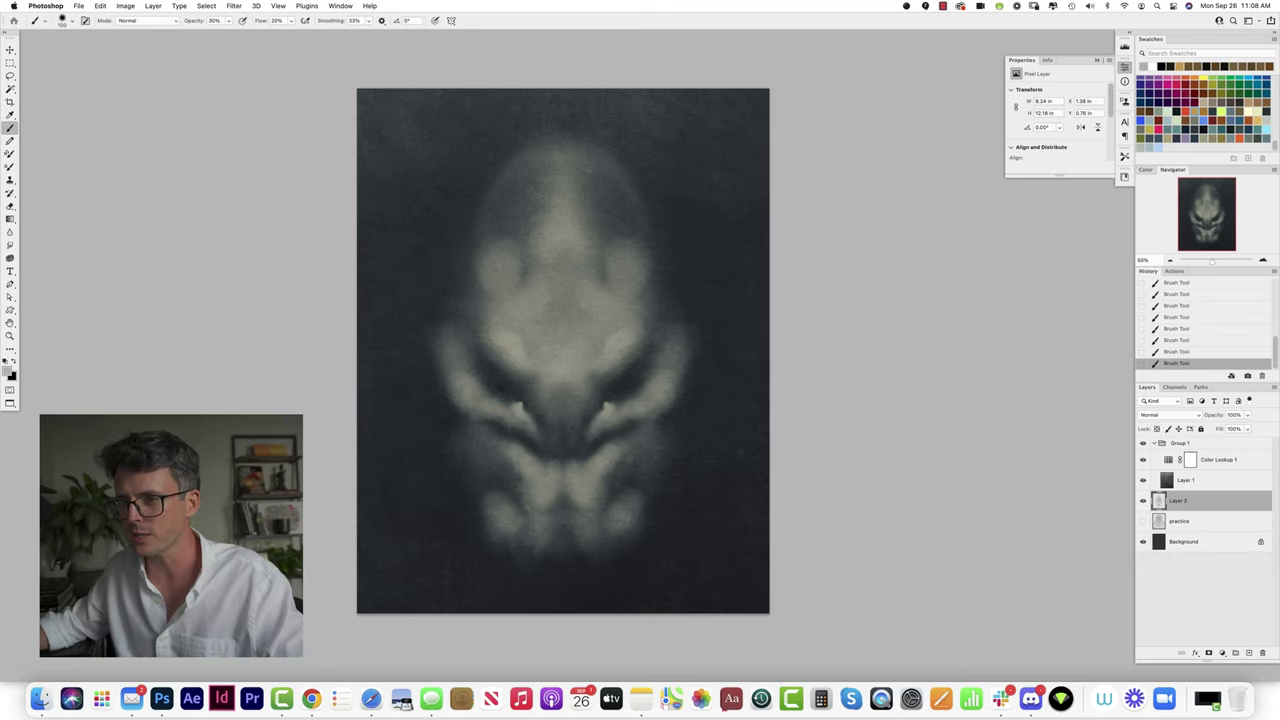
left_click(602, 378)
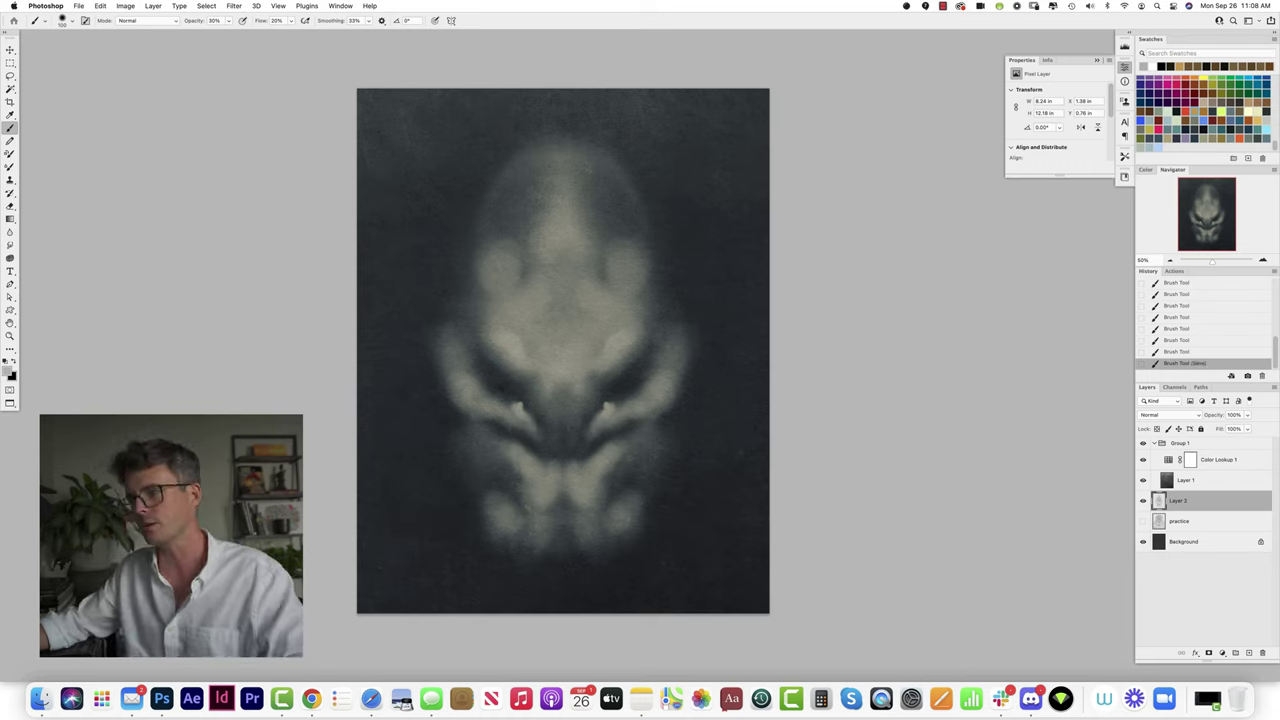
Step: Dab mirrored highlights on the inner ends of the cheek ridges beside the mouth, building up to 100% opacity
left_click(599, 451)
left_click(599, 450)
left_click(599, 450)
left_click(599, 450)
left_click(601, 451)
left_click(602, 453)
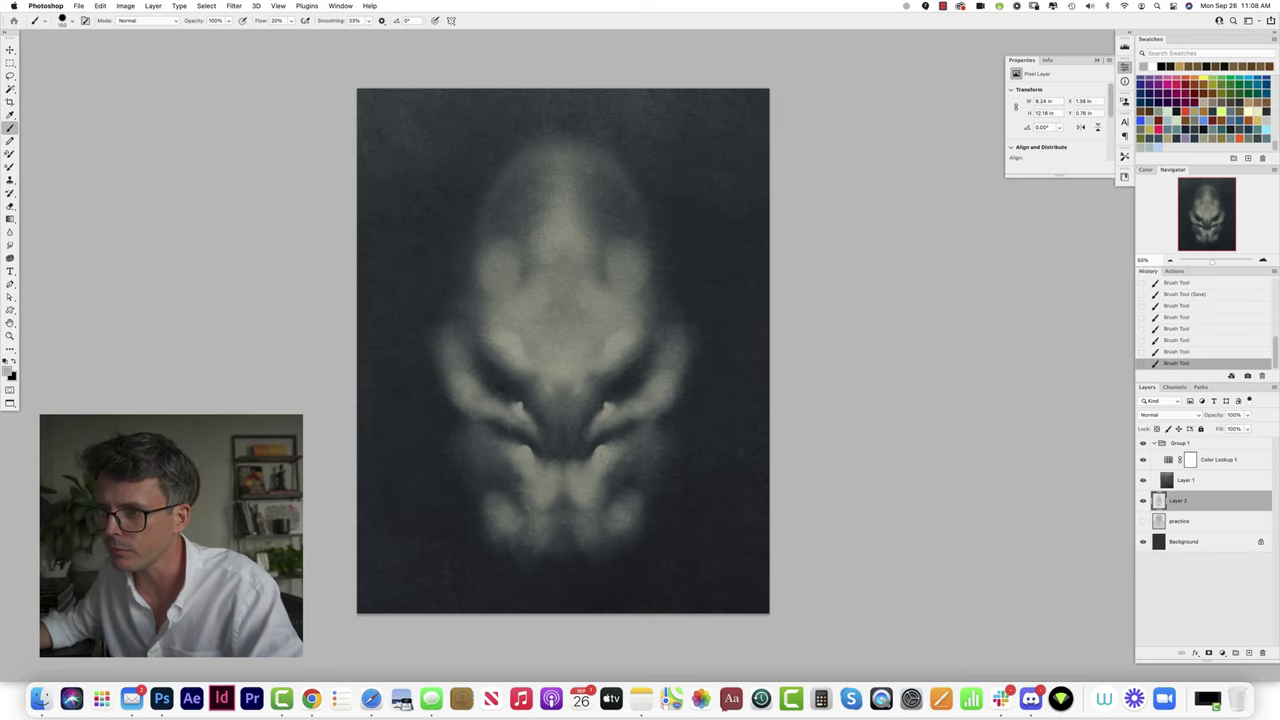
left_click(604, 454)
key("bracketright")
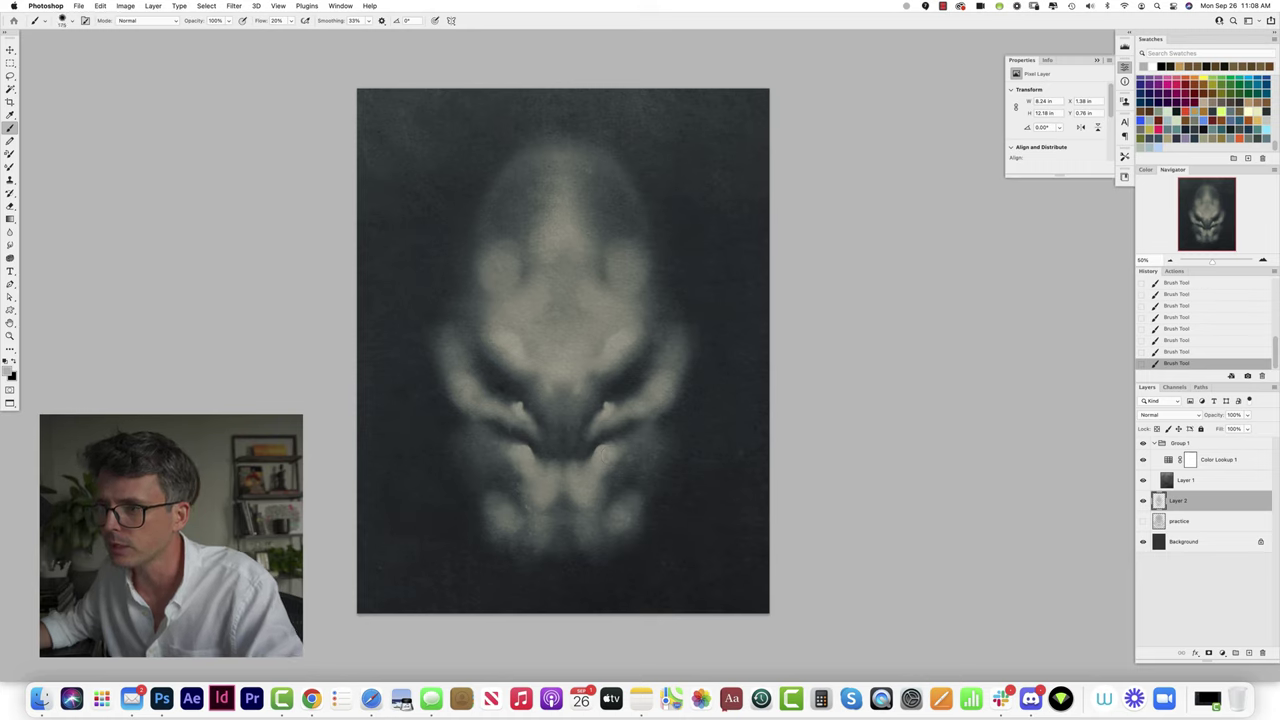
Step: Paint a row of small mirrored teeth above the muzzle with a hard brush and fade them with the eraser
key("period")
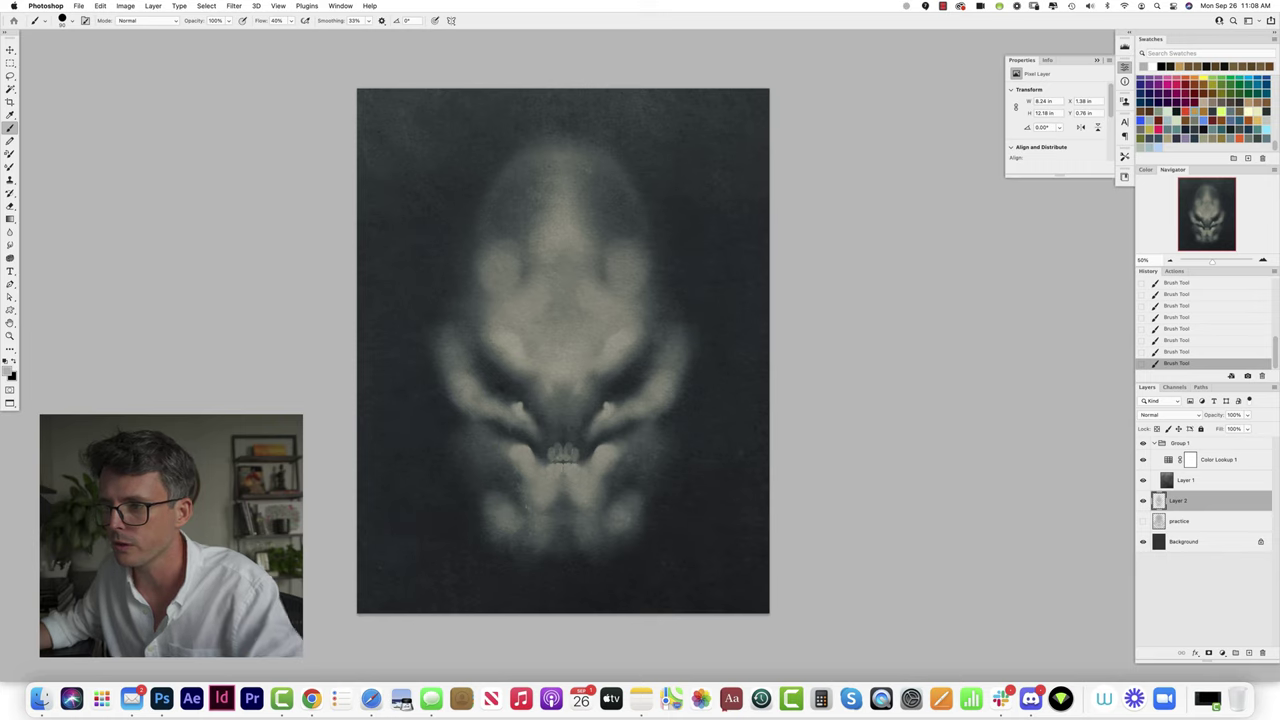
key("e")
left_click(565, 445)
left_click(562, 440)
left_click(572, 456)
left_click(584, 464)
left_click(574, 456)
left_click(566, 450)
Step: Repaint the teeth with small hard-brush dabs, using 80% opacity for the centre ones
key("b")
left_click(556, 456)
key("8")
left_click(564, 456)
left_click(573, 456)
left_click(563, 452)
Step: Strengthen the mirrored teeth with additional dabs at 44% and 60% opacity
key("4")
key("4")
left_click(556, 456)
left_click(571, 456)
key("6")
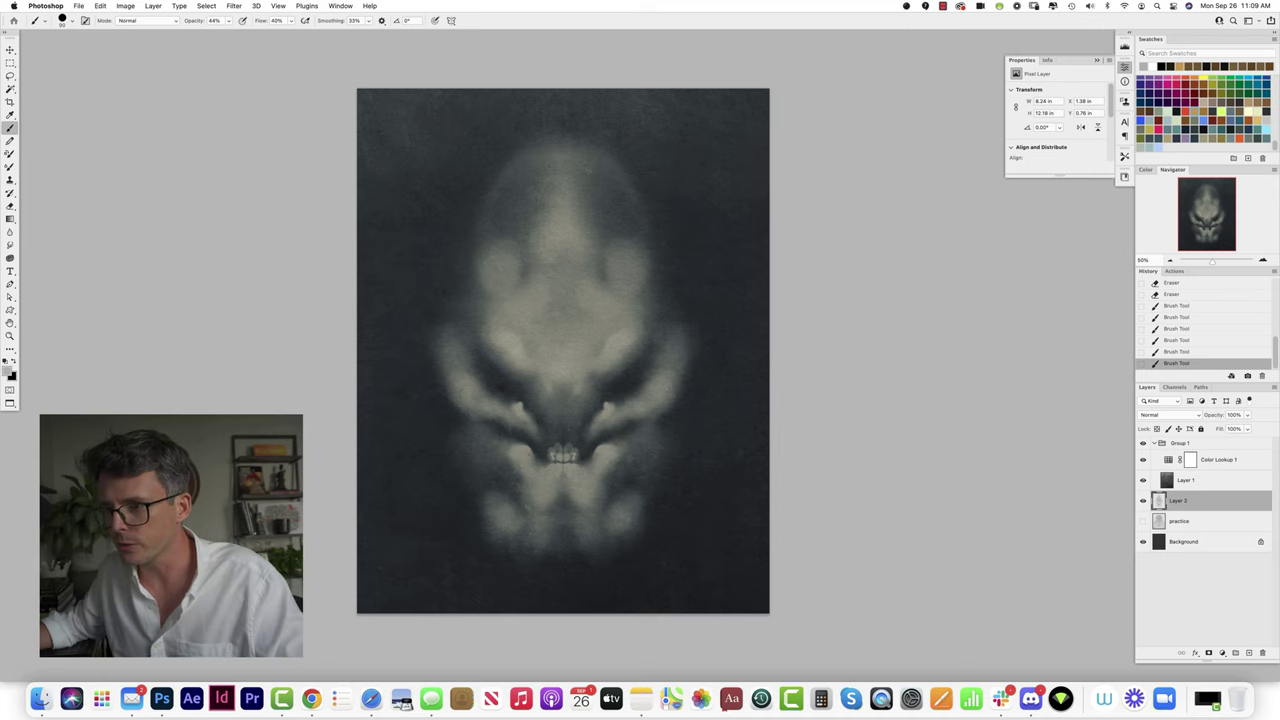
left_click(557, 456)
left_click(570, 456)
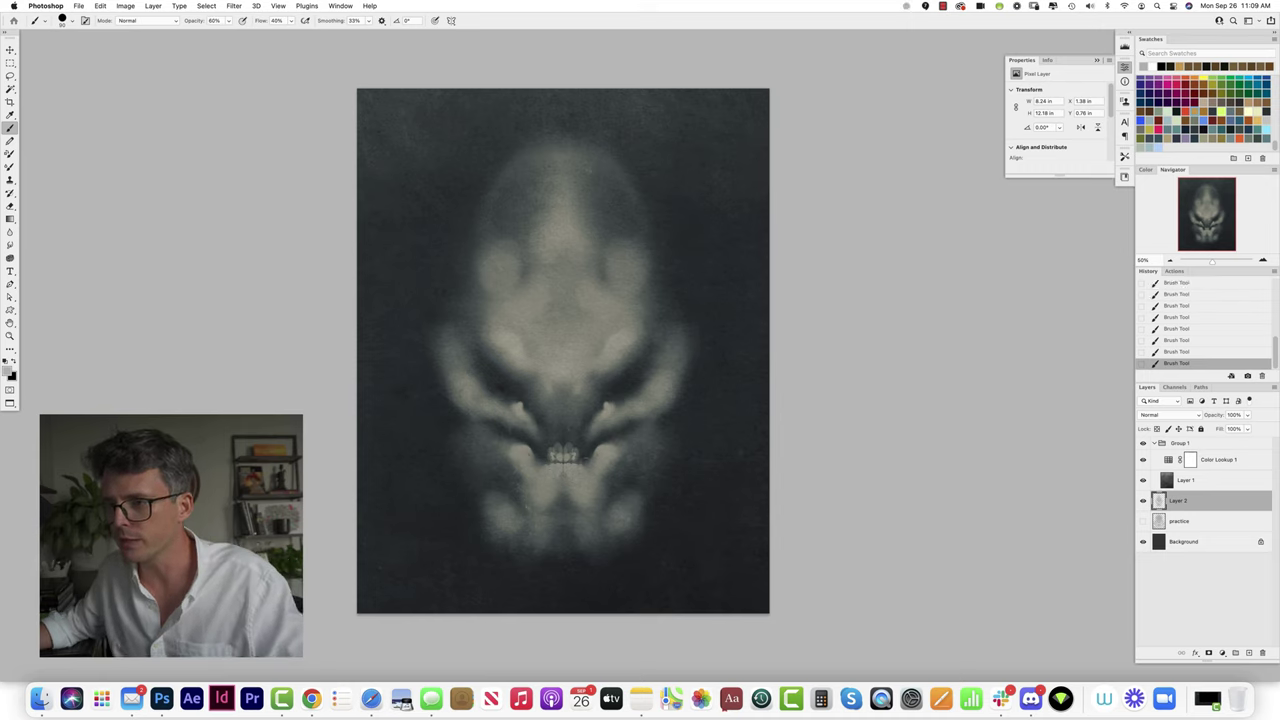
key("e")
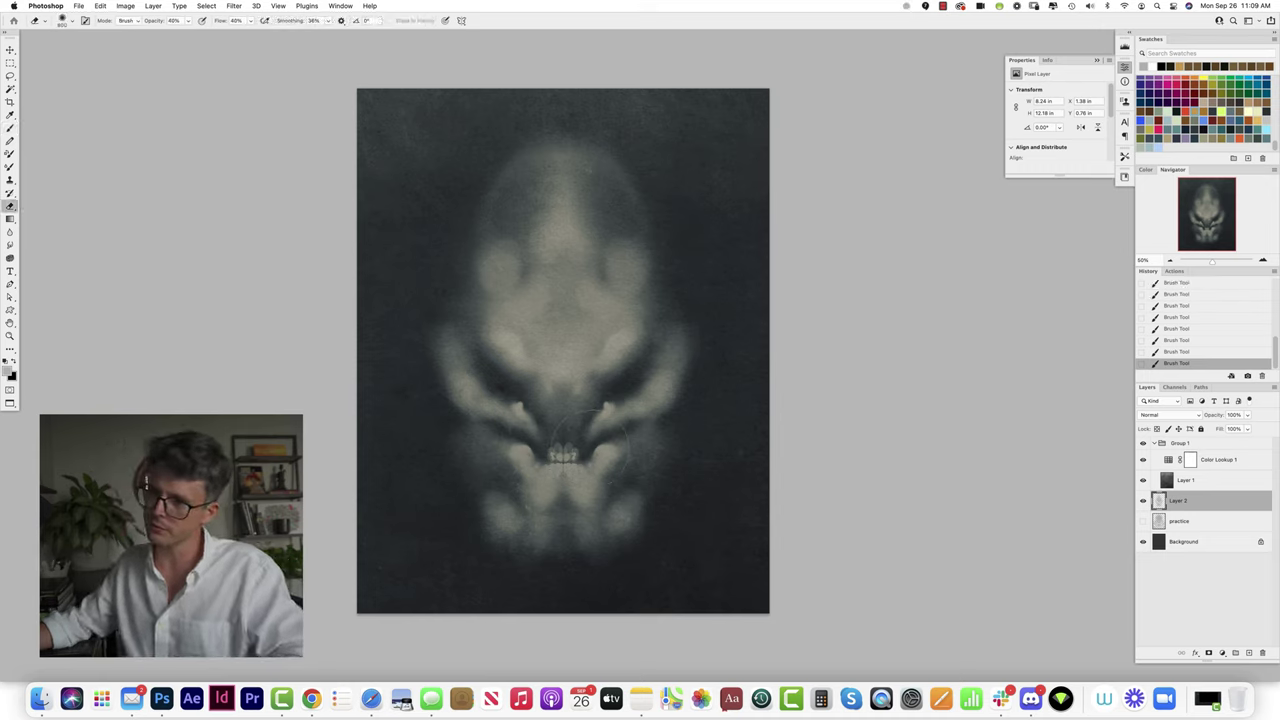
Step: Soften the mirrored area beside the teeth with large eraser dabs at 40% opacity
left_click(597, 443)
left_click(600, 443)
left_click(604, 443)
left_click(603, 445)
left_click(600, 447)
Step: Darken the gaps at both ends of the tooth row with a much smaller eraser at 30% opacity and flow
key("bracketleft")
key("bracketleft")
key("bracketleft")
key("bracketleft")
key("bracketleft")
key("bracketleft")
key("3")
key("shift+3")
left_click(589, 449)
left_click(587, 453)
left_click(587, 456)
Step: Erase the mirrored mouth corners at 50% opacity and flow to separate the cheek bumps from the muzzle
key("5")
key("shift+5")
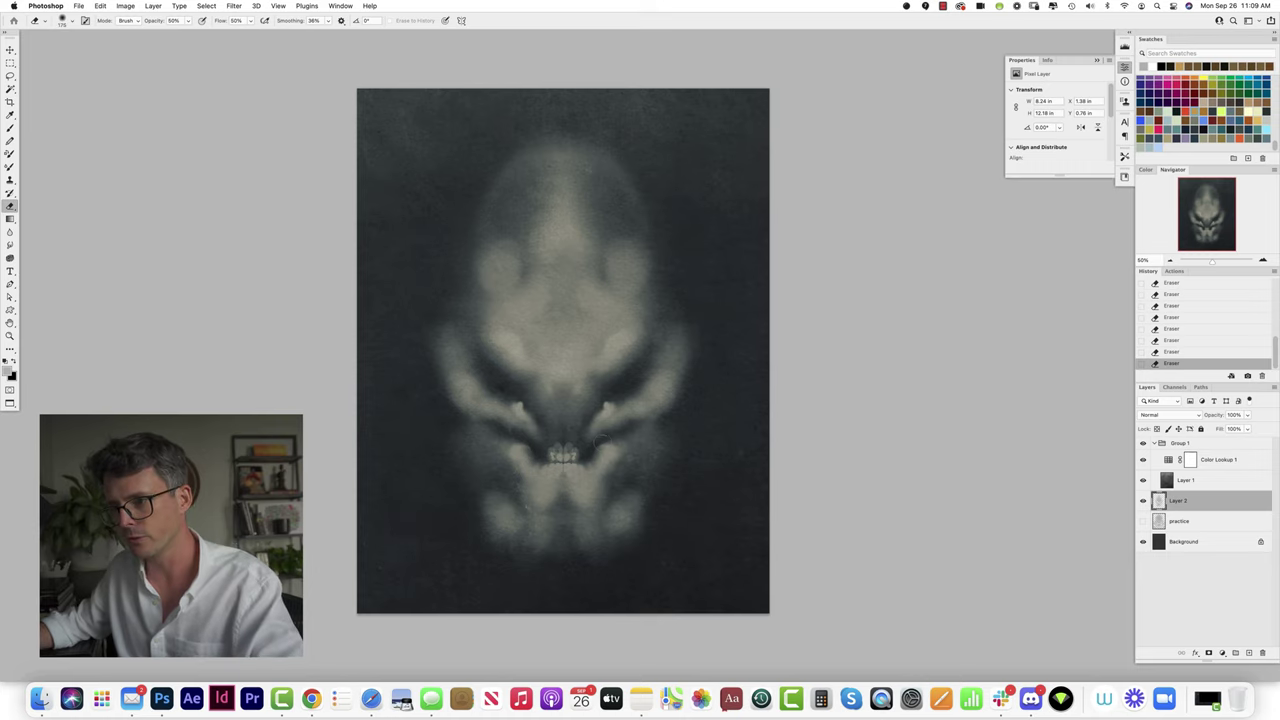
key("bracketleft")
key("bracketleft")
mouse_move(597, 447)
left_mouse_down()
mouse_move(594, 464)
mouse_move(604, 453)
left_mouse_up()
key("bracketright")
key("bracketright")
Step: Paint longer mirrored teeth across the mouth with fine brush strokes
key("b")
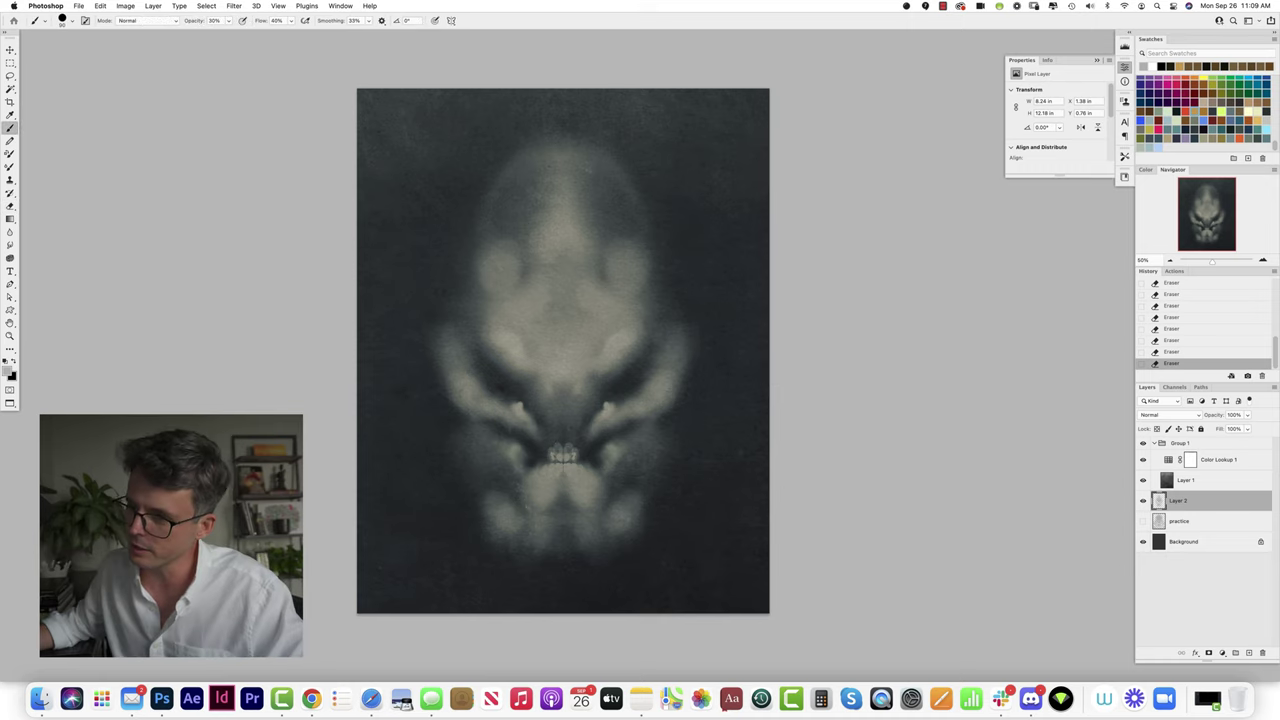
mouse_move(570, 432)
left_mouse_down()
mouse_move(582, 456)
mouse_move(568, 458)
mouse_move(578, 455)
left_mouse_up()
key("6")
key("5")
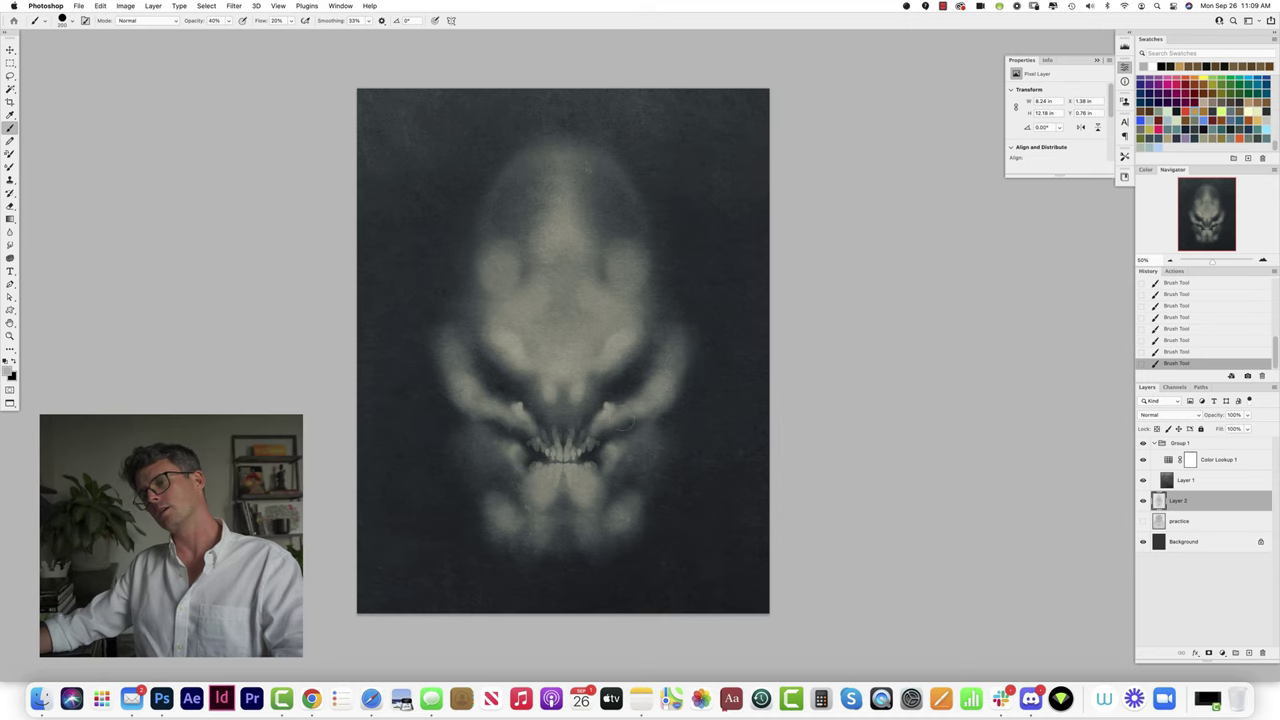
Step: Fade the lower jaw and chin on both sides with a soft eraser at 30% opacity
key("e")
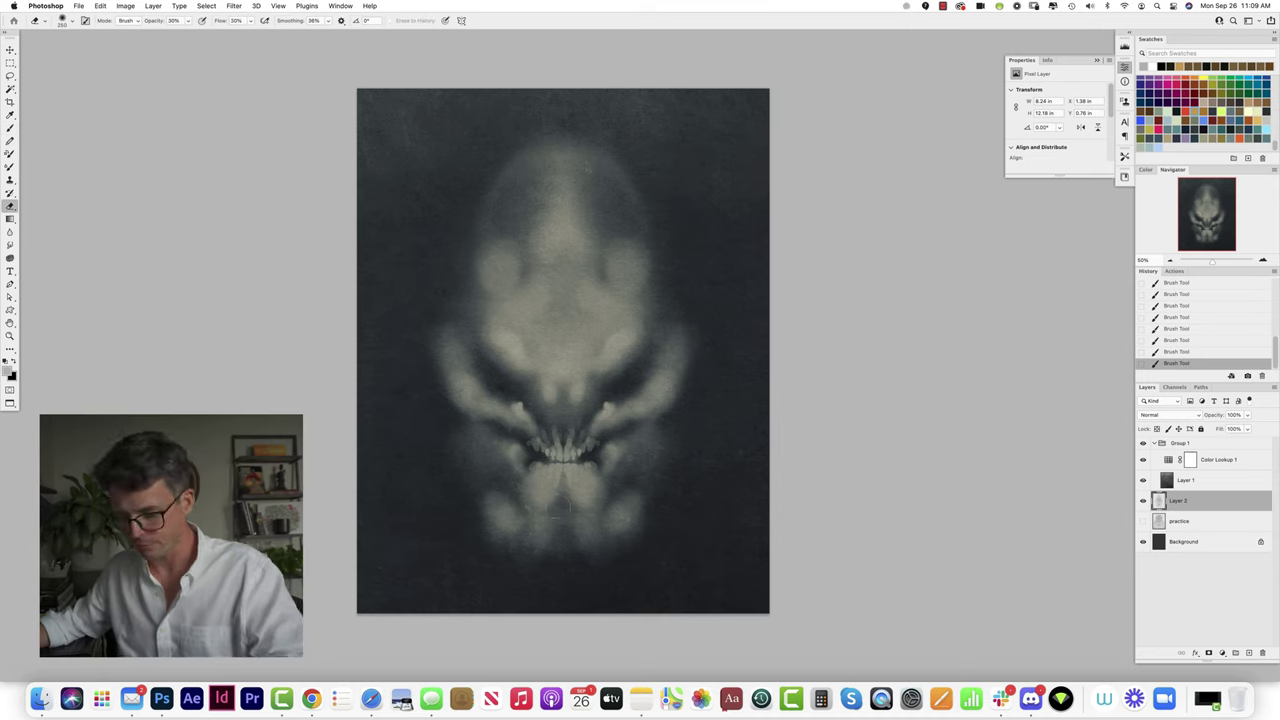
mouse_move(603, 484)
left_mouse_down()
mouse_move(548, 517)
mouse_move(523, 562)
mouse_move(504, 520)
left_mouse_up()
key("bracketright")
mouse_move(500, 512)
left_mouse_down()
mouse_move(543, 512)
mouse_move(585, 470)
left_mouse_up()
Step: Brighten the inner ends of the mirrored cheek ridges, raising the brush opacity to 100%
key("b")
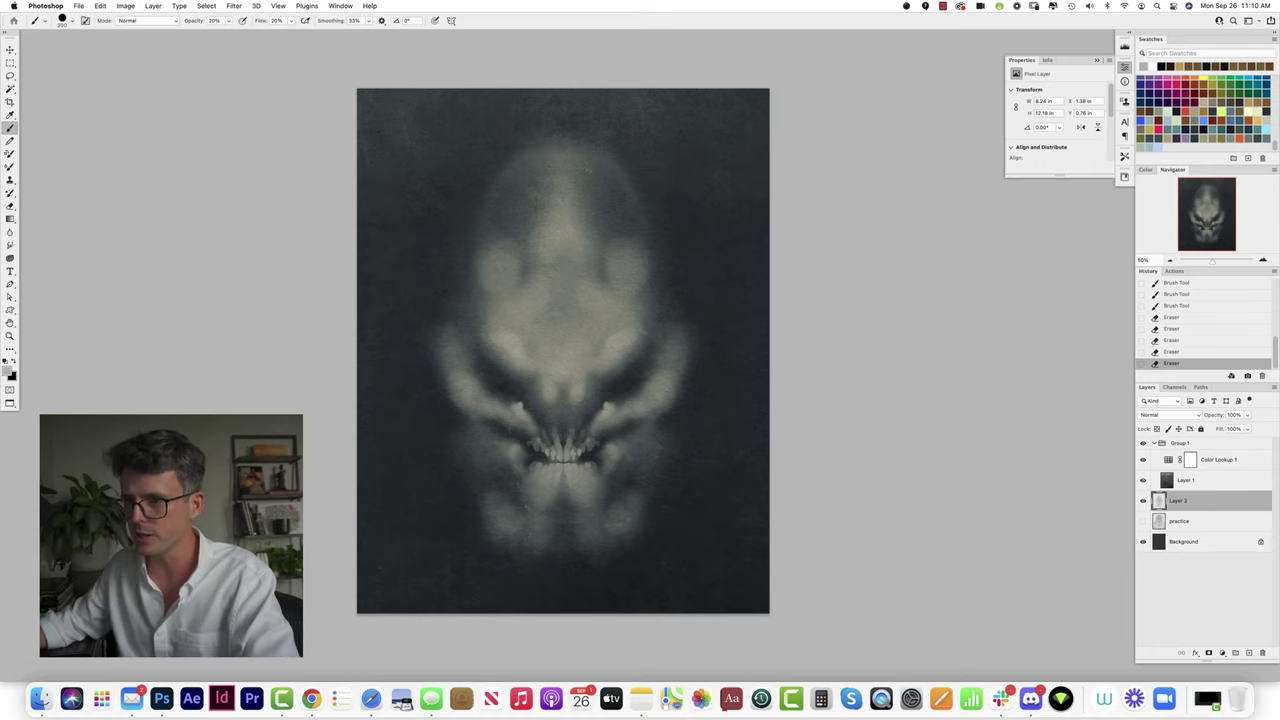
left_click(604, 400)
key("0")
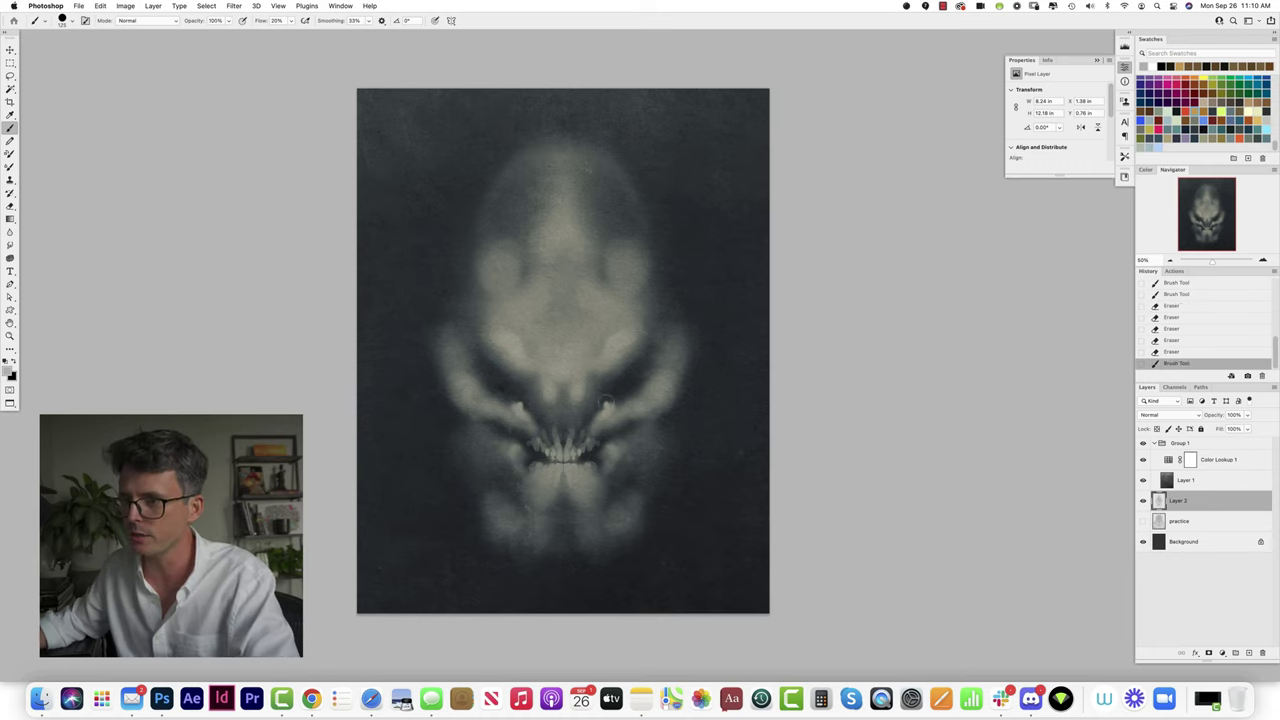
left_click_drag(606, 401, 605, 408)
left_click_drag(605, 404, 590, 428)
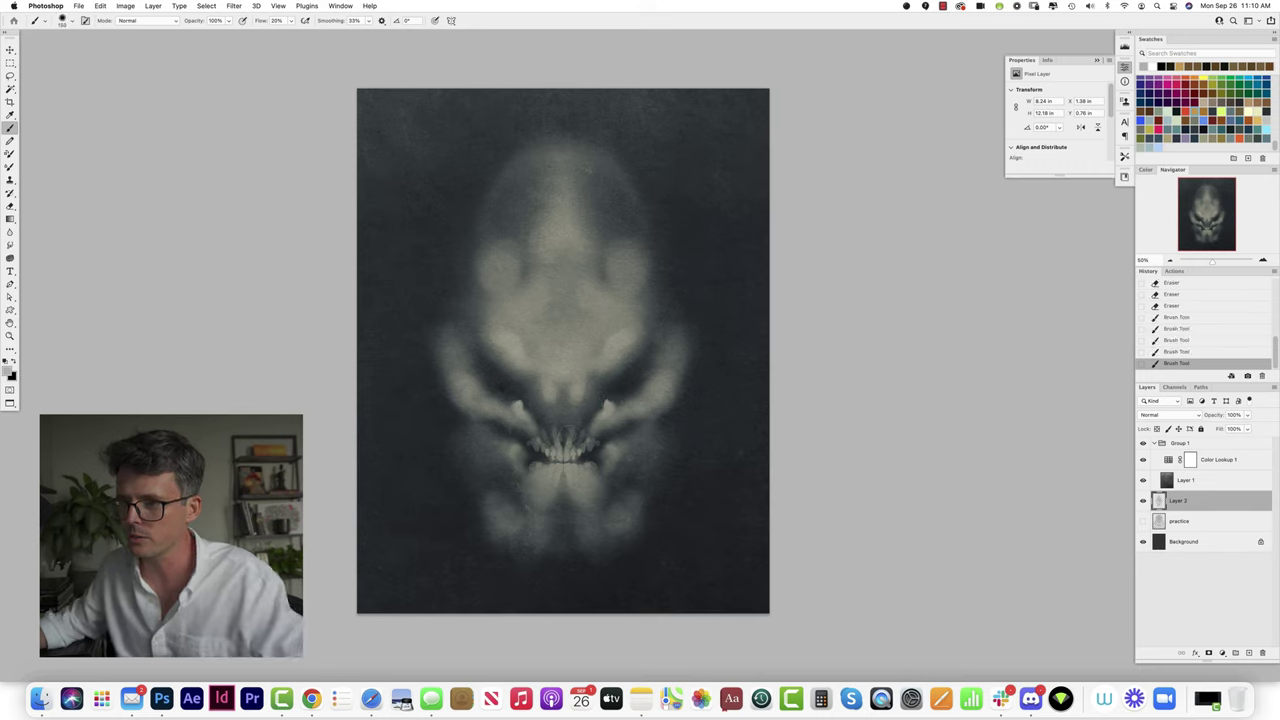
Step: Darken the area around the upper ends of the teeth with small eraser dabs
key("e")
left_click(556, 432)
left_click(554, 432)
left_click(552, 433)
left_click(550, 434)
left_click(550, 435)
left_click(549, 436)
left_click(549, 436)
left_click(510, 445)
Step: Build up mirrored highlights on the cheek bumps at the mouth corners with brush dabs at 50% opacity
key("b")
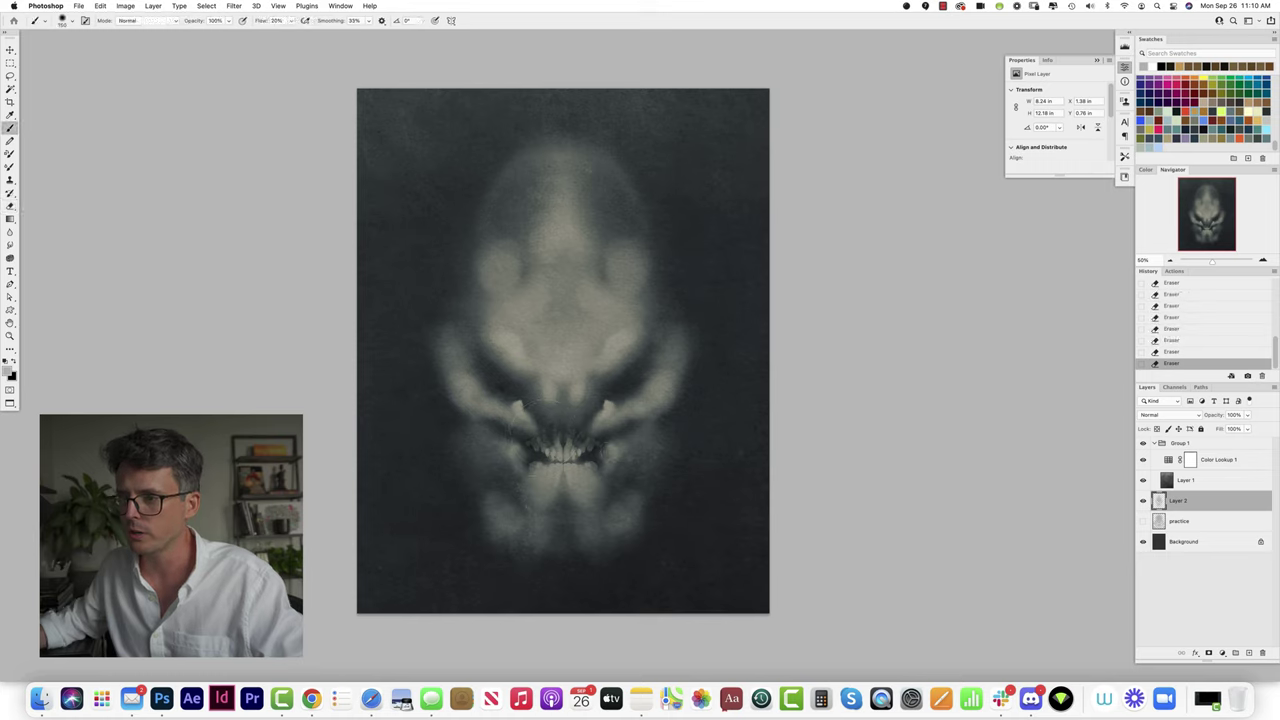
left_click(609, 441)
key("5")
left_click(609, 442)
left_click(608, 443)
left_click(608, 444)
left_click(607, 445)
left_click(609, 443)
left_click(611, 440)
left_click(612, 439)
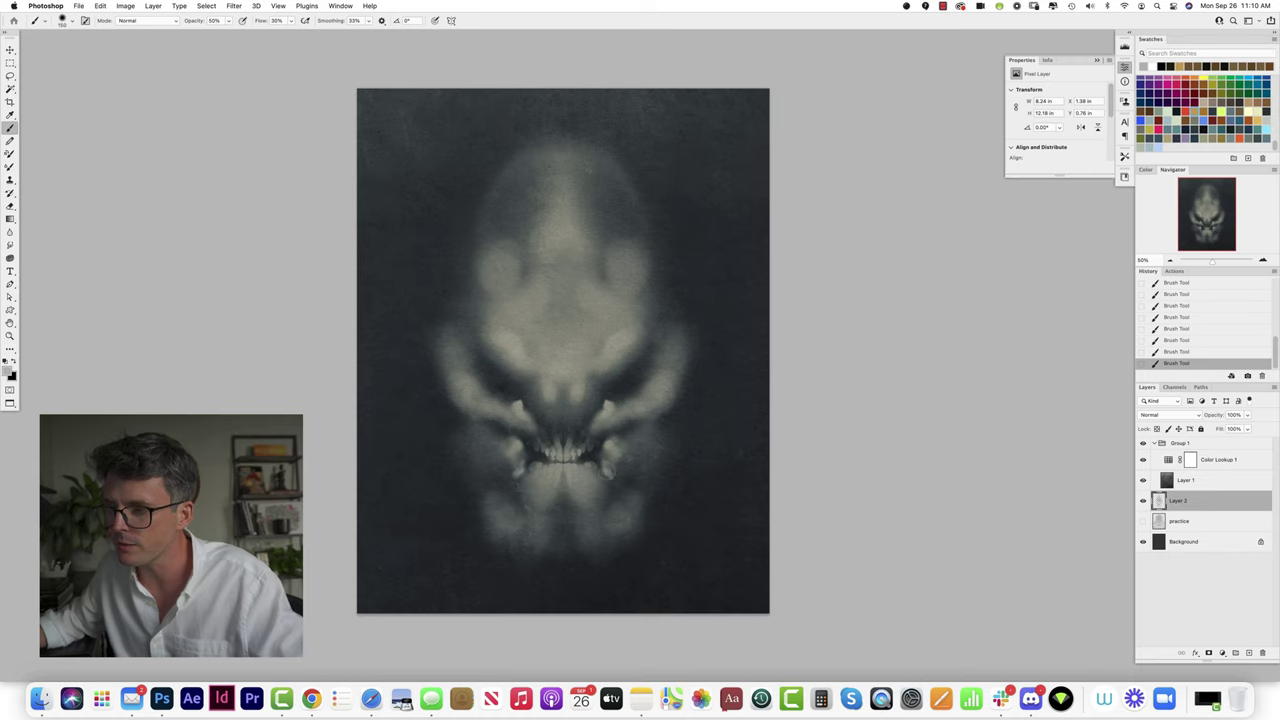
Step: Paint faint mirrored neck folds around and below the jaw with a large soft brush at 20% opacity
key("2")
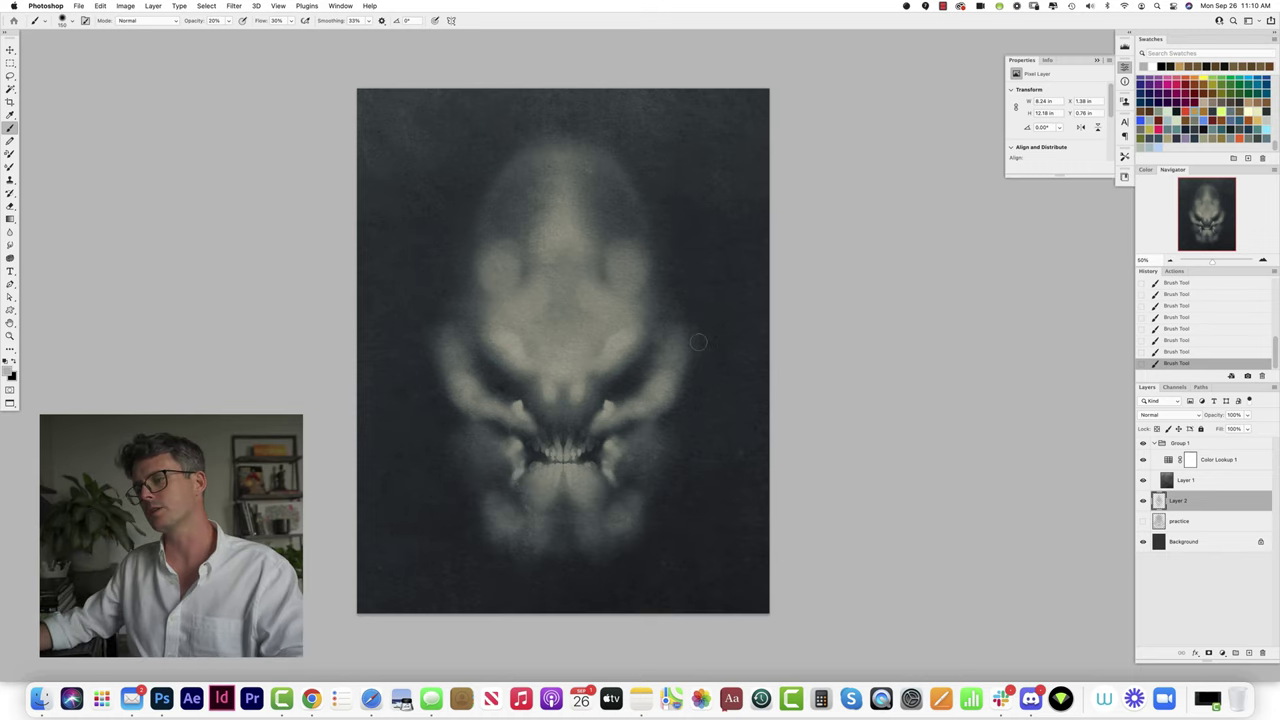
key("bracketright")
key("bracketright")
key("bracketright")
key("bracketright")
key("bracketright")
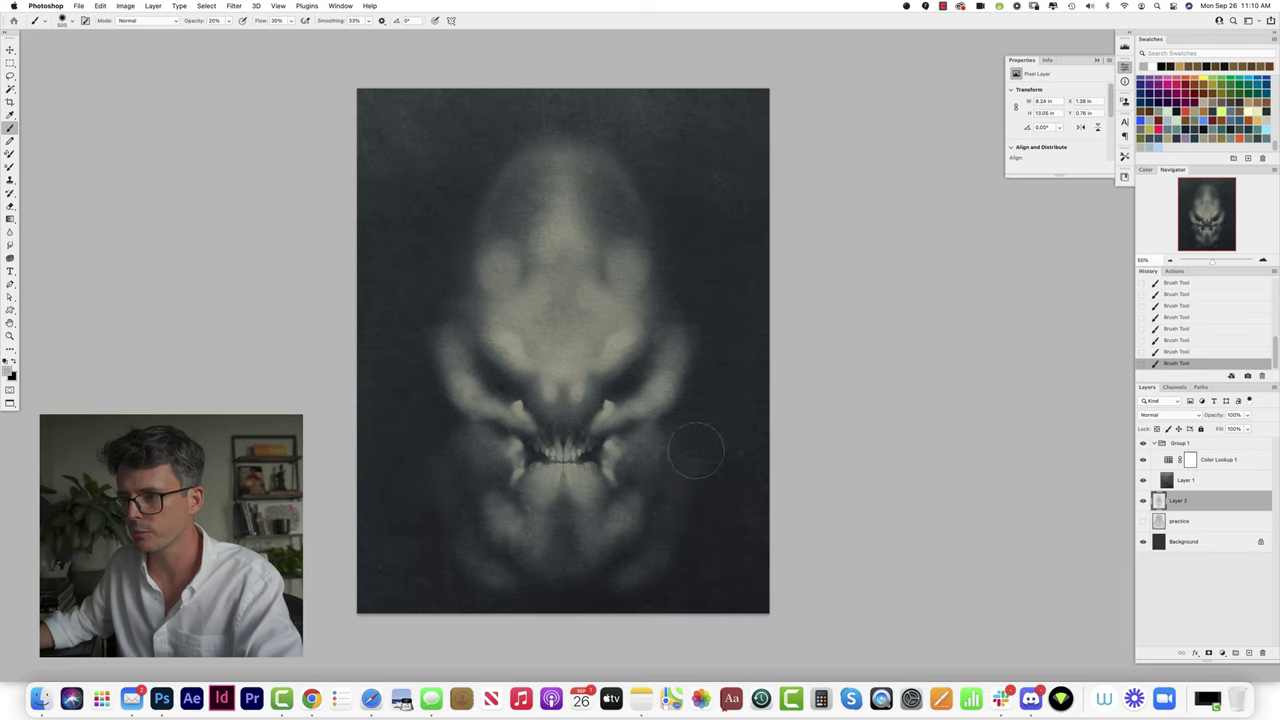
mouse_move(696, 450)
left_mouse_down()
mouse_move(655, 566)
mouse_move(596, 608)
mouse_move(709, 580)
mouse_move(723, 509)
mouse_move(716, 388)
mouse_move(688, 420)
left_mouse_up()
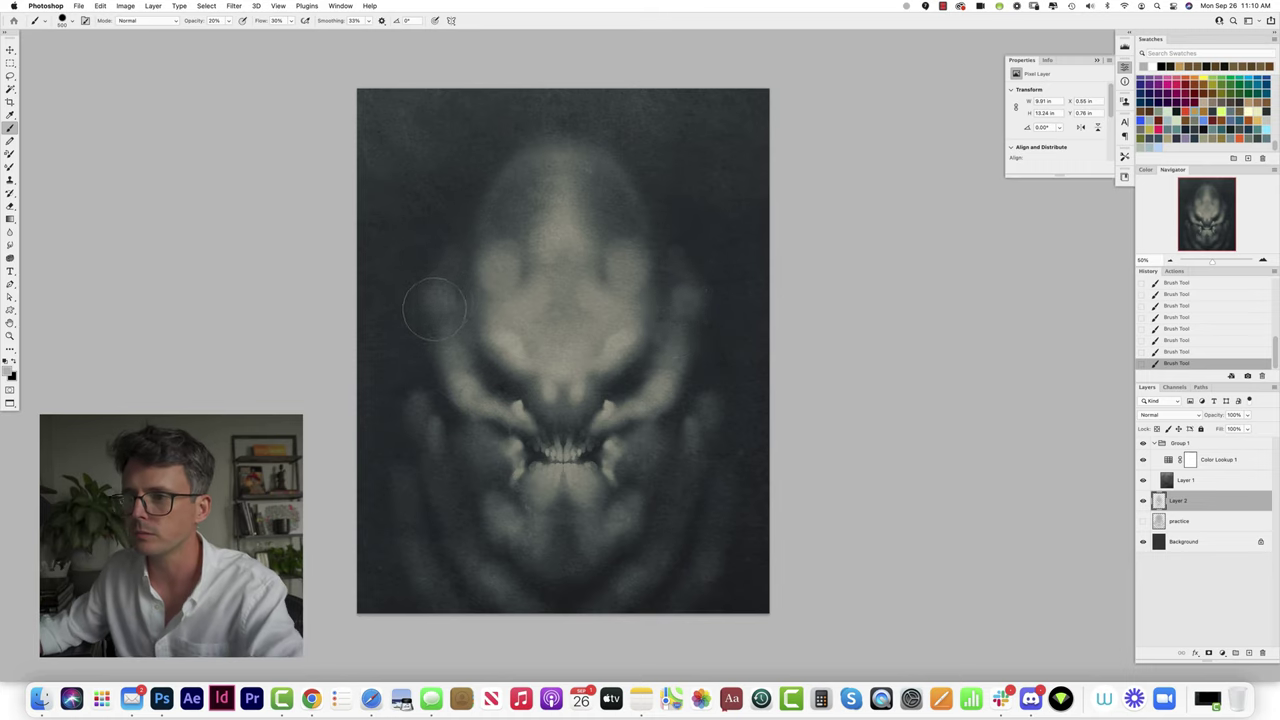
Step: Brighten the mirrored knobs and ridges beside the brows and block in soft shoulders behind the jaw
left_click_drag(438, 305, 439, 310)
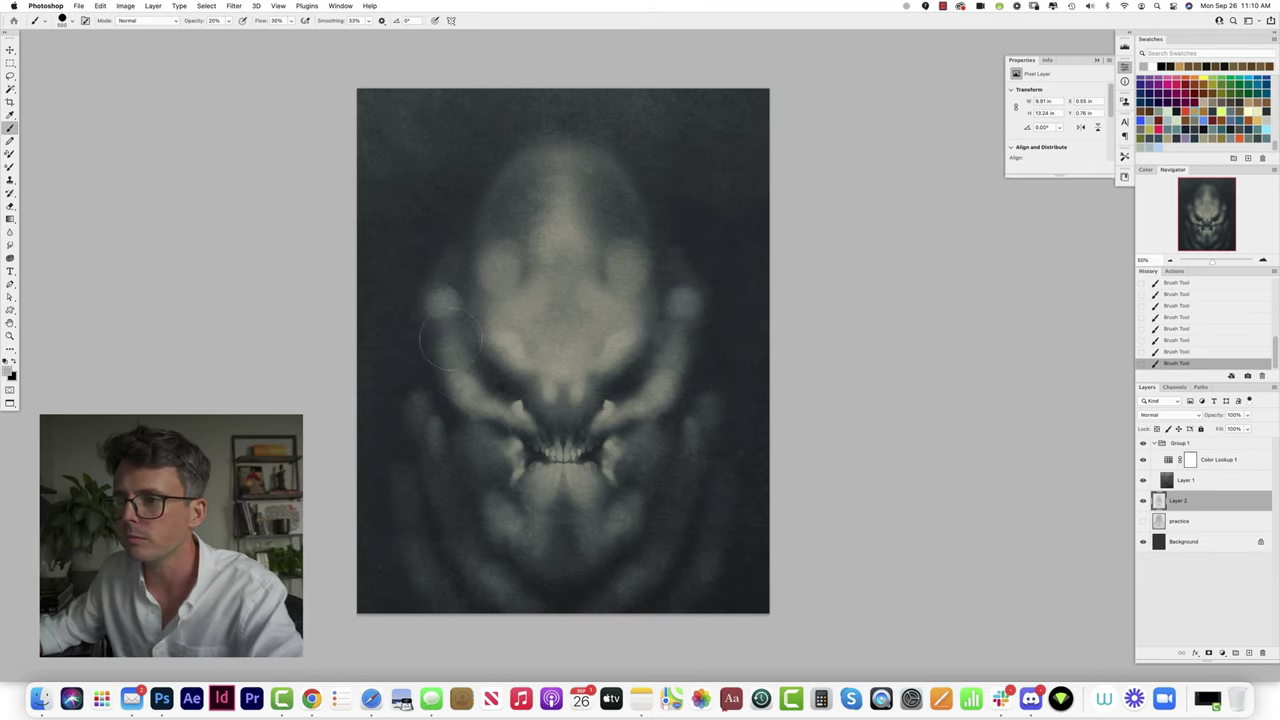
mouse_move(452, 360)
left_mouse_down()
mouse_move(440, 302)
mouse_move(452, 267)
left_mouse_up()
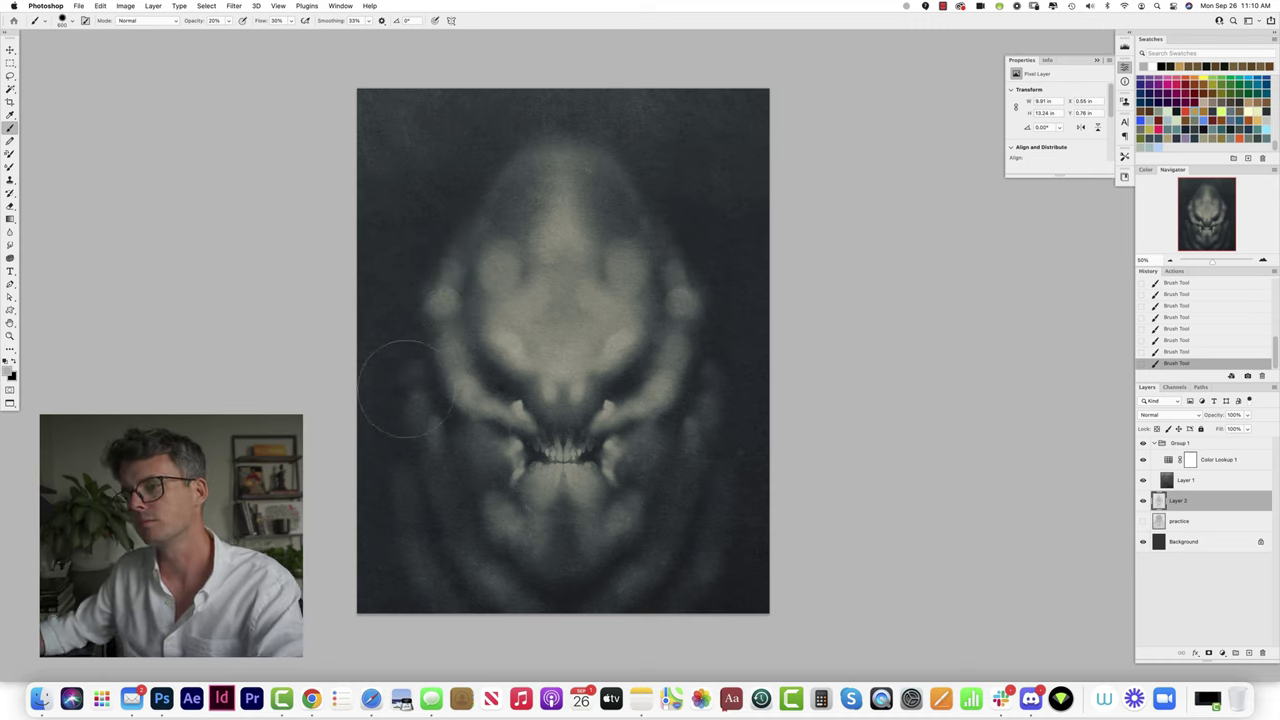
mouse_move(405, 366)
left_mouse_down()
mouse_move(384, 410)
mouse_move(421, 296)
mouse_move(389, 344)
mouse_move(408, 366)
mouse_move(412, 352)
mouse_move(398, 354)
mouse_move(374, 397)
left_mouse_up()
Step: Widen the cranium into a broad rounded dome with a large soft brush at 20% opacity
key("bracketleft")
key("bracketleft")
key("bracketright")
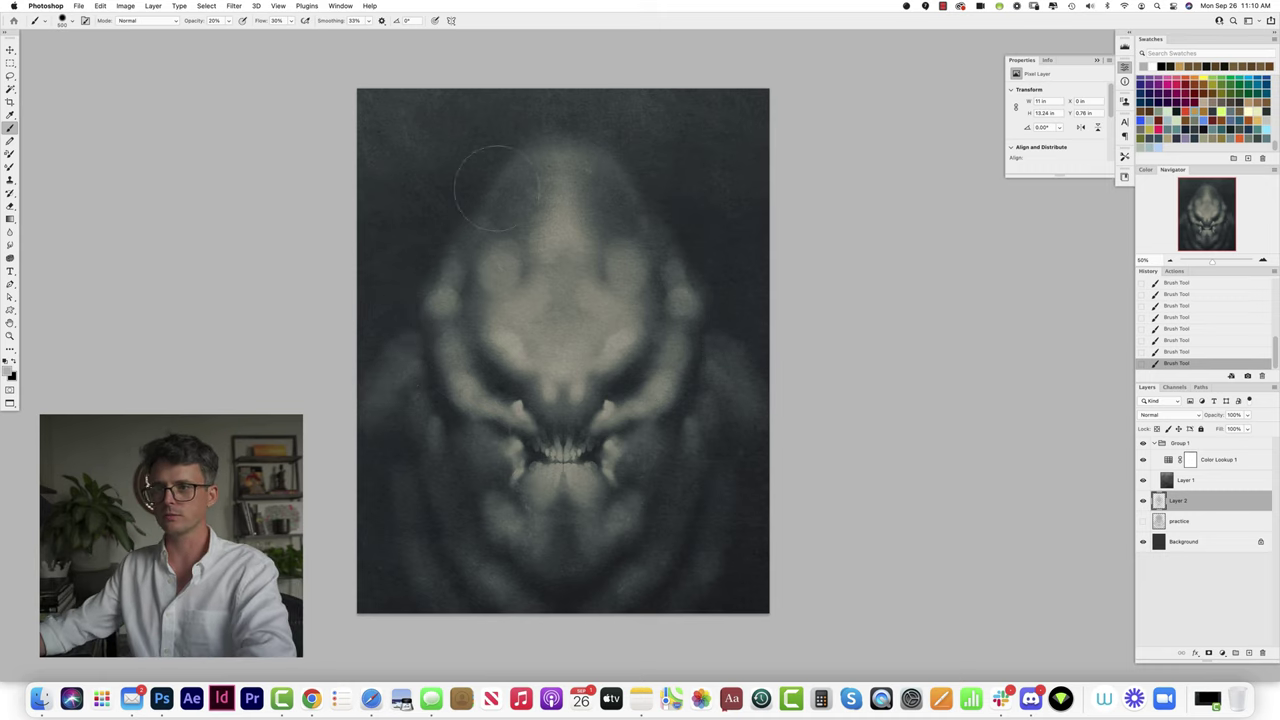
mouse_move(497, 189)
left_mouse_down()
mouse_move(527, 160)
mouse_move(499, 190)
mouse_move(534, 195)
mouse_move(529, 160)
mouse_move(499, 182)
mouse_move(524, 145)
mouse_move(477, 168)
mouse_move(449, 240)
mouse_move(514, 140)
mouse_move(539, 130)
mouse_move(499, 165)
mouse_move(550, 132)
left_mouse_up()
Step: Paint mirrored highlights on the inner and upper parts of the shoulders, varying the brush size
key("bracketleft")
key("bracketleft")
key("bracketleft")
key("bracketleft")
mouse_move(416, 358)
left_mouse_down()
mouse_move(415, 378)
mouse_move(416, 349)
mouse_move(390, 378)
left_mouse_up()
key("bracketright")
key("bracketright")
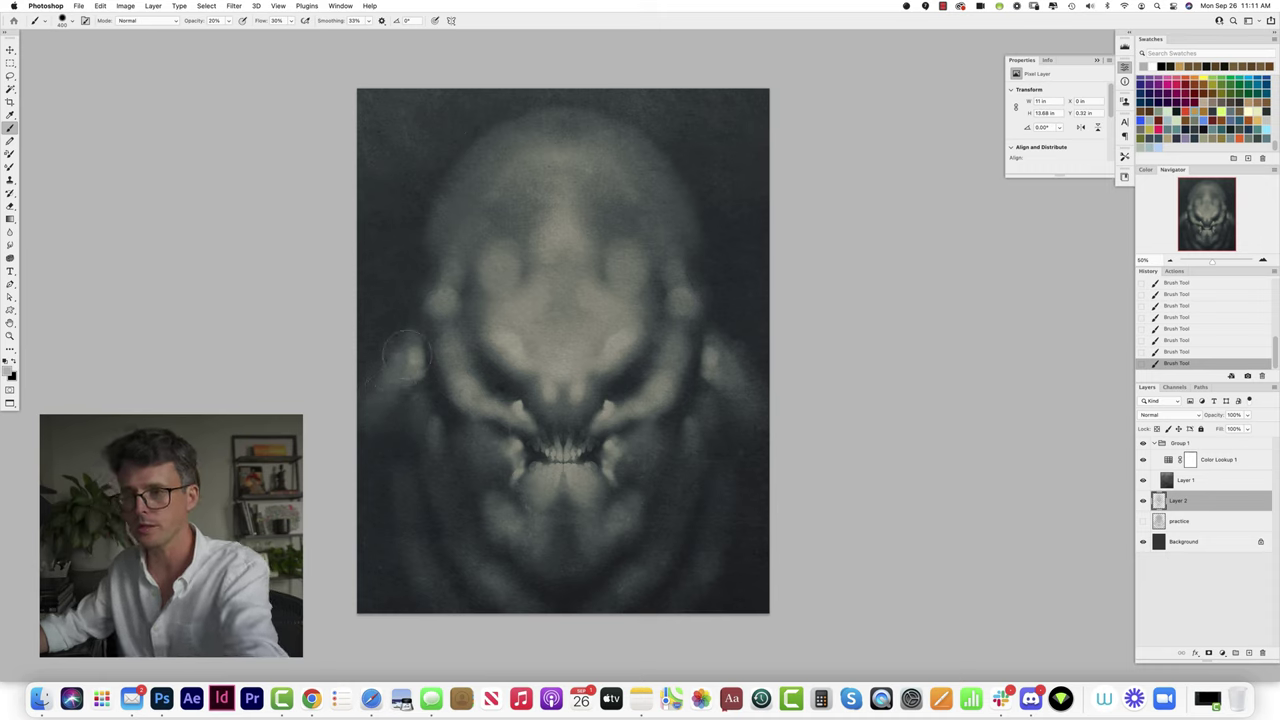
mouse_move(405, 348)
left_mouse_down()
mouse_move(415, 311)
mouse_move(384, 345)
left_mouse_up()
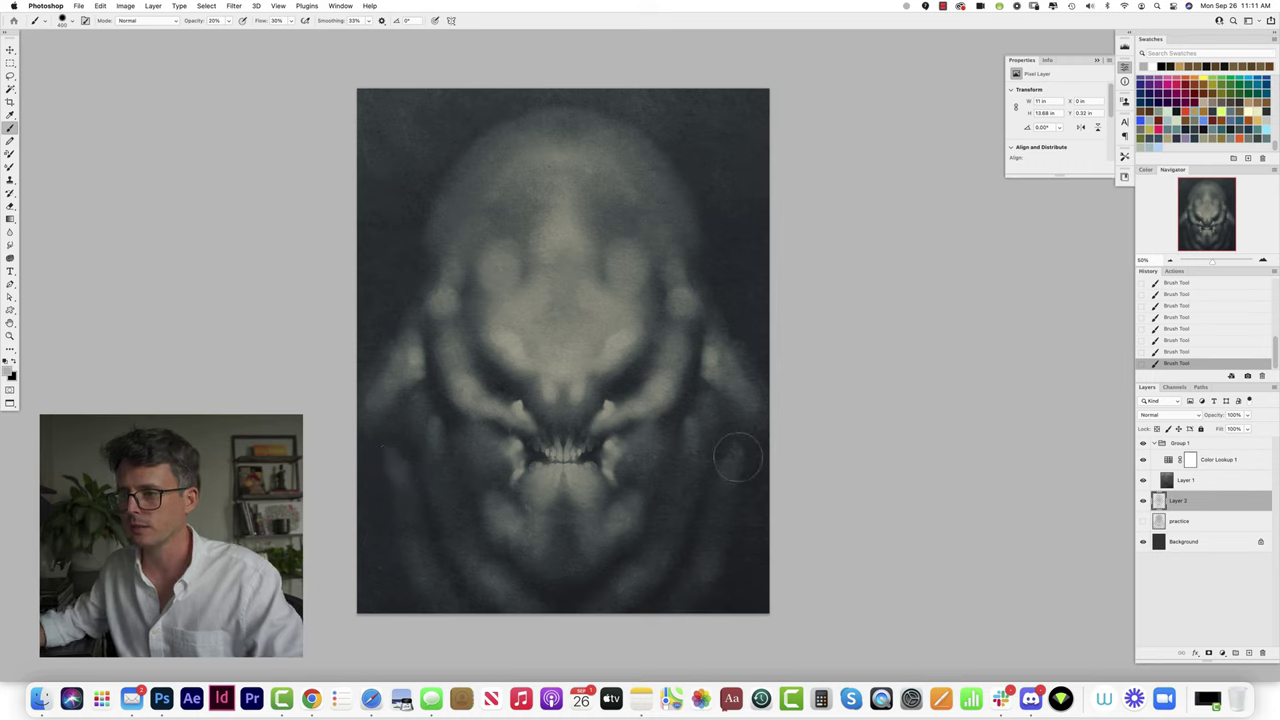
Step: Save the document and paint mirrored highlights along the neck folds beside the jaw
key("super+s")
mouse_move(740, 466)
left_mouse_down()
mouse_move(721, 511)
mouse_move(725, 472)
mouse_move(722, 485)
mouse_move(694, 466)
left_mouse_up()
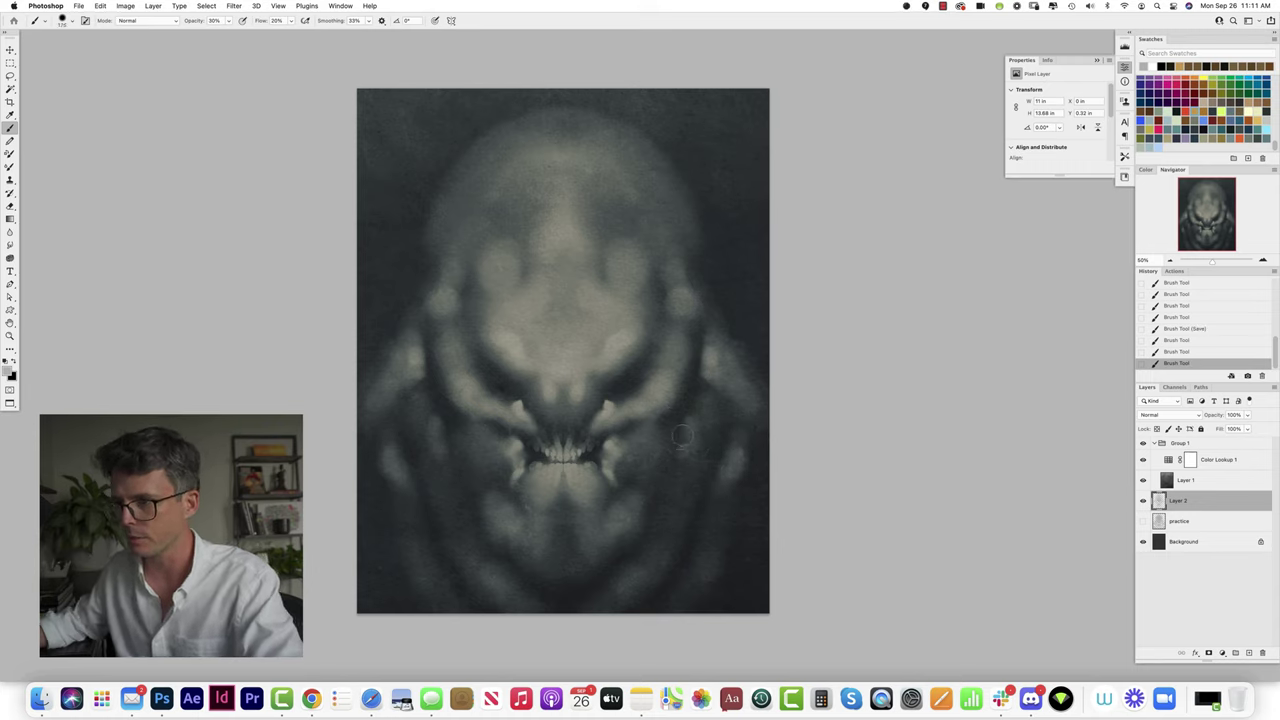
left_click_drag(678, 465, 640, 552)
Step: Extend the mirrored cheek bumps outward from the mouth corners, brushing the highlights at 100% opacity
mouse_move(682, 450)
left_mouse_down()
mouse_move(683, 464)
mouse_move(618, 437)
left_mouse_up()
key("]")
key("]")
key("]")
key("]")
key("0")
mouse_move(612, 441)
left_mouse_down()
mouse_move(631, 436)
mouse_move(621, 464)
mouse_move(644, 432)
mouse_move(640, 462)
left_mouse_up()
Step: Erase mirrored shadows beneath the cheek bumps and brush soft tone back along the sides of the jaw
key("e")
key("bracketleft")
mouse_move(641, 466)
left_mouse_down()
mouse_move(645, 454)
mouse_move(630, 468)
left_mouse_up()
left_click_drag(632, 470, 628, 478)
key("b")
mouse_move(646, 474)
left_mouse_down()
mouse_move(644, 488)
mouse_move(636, 468)
mouse_move(632, 494)
left_mouse_up()
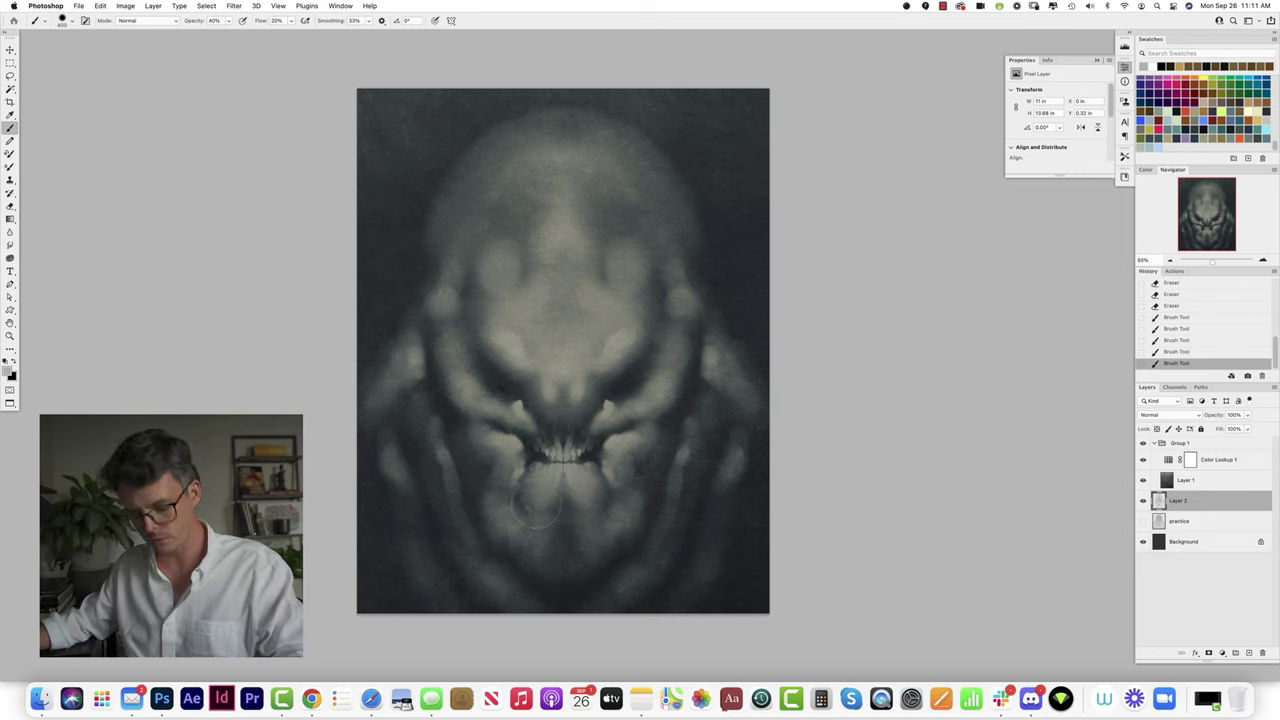
Step: Paint a bright mirrored ridge across the chin, building from 20% to 100% opacity and blending at lower opacity
key("2")
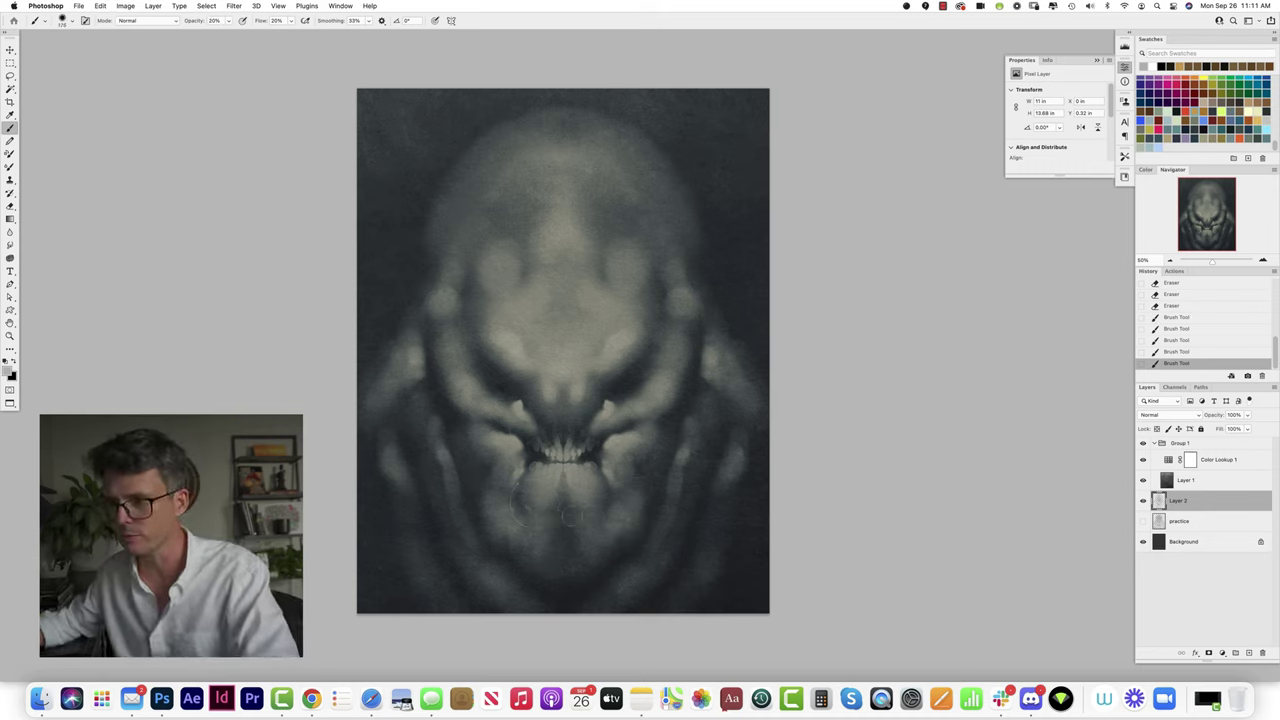
left_click(572, 522)
left_click(572, 520)
left_click(572, 519)
key("bracketright")
key("bracketright")
key("0")
left_click(576, 521)
mouse_move(577, 522)
left_mouse_down()
mouse_move(568, 501)
mouse_move(582, 528)
mouse_move(540, 524)
left_mouse_up()
key("5")
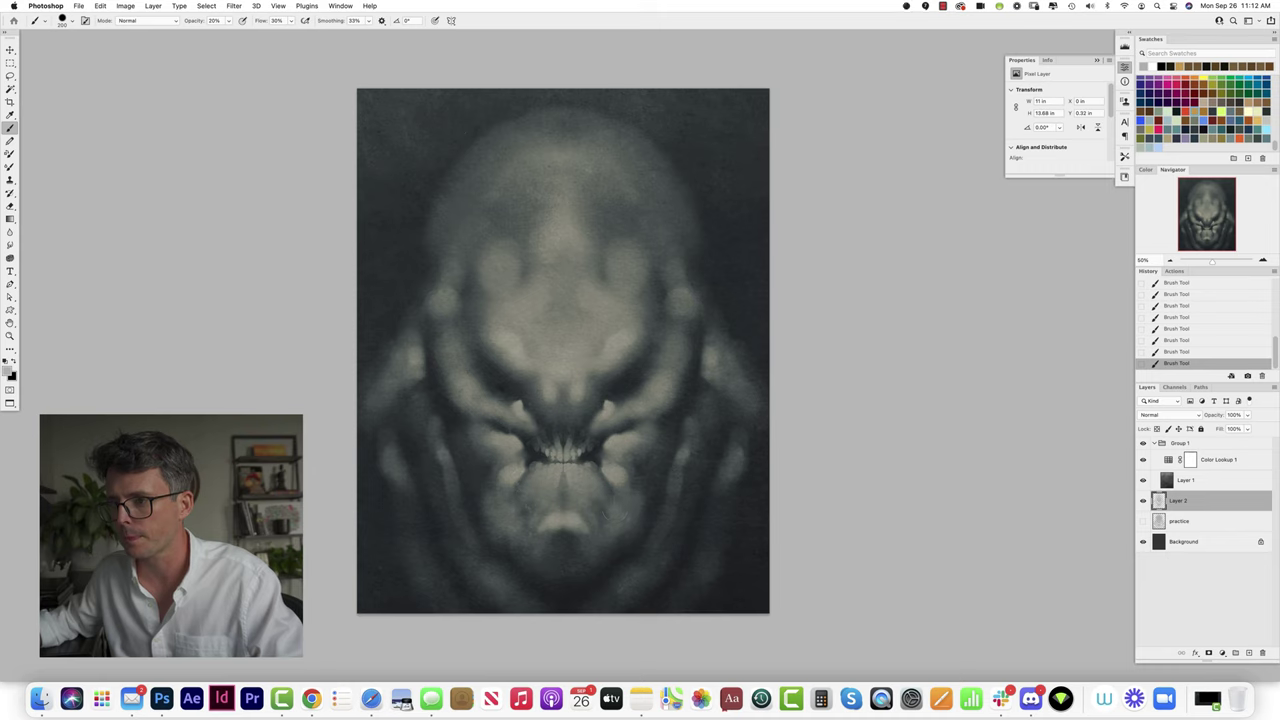
key("3")
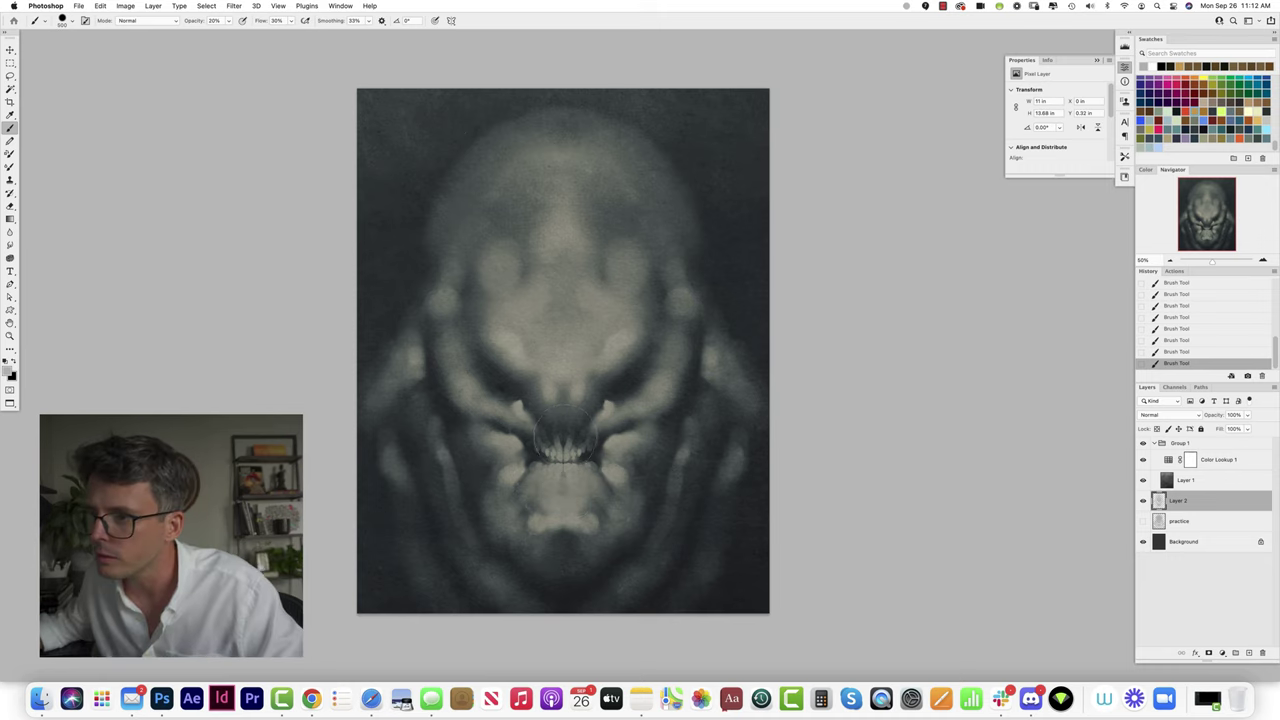
Step: Brighten the mirrored forehead lobes with a smaller soft brush at 30% opacity
key("2")
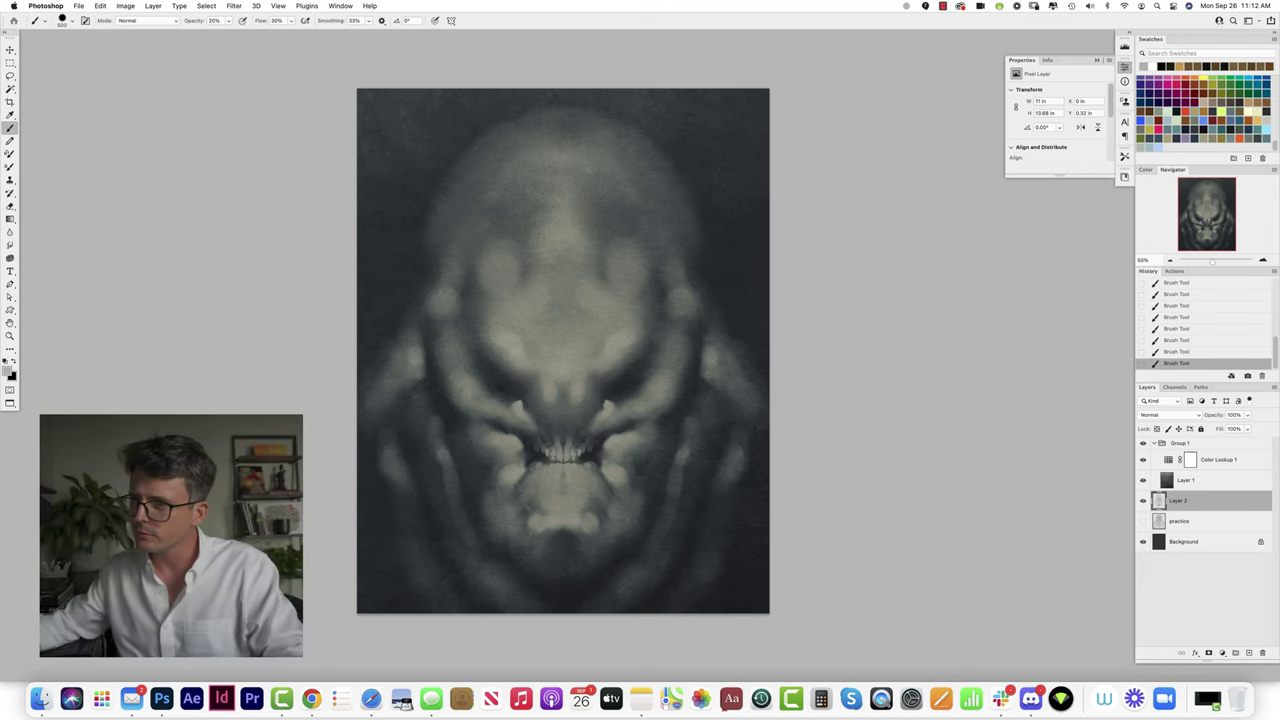
key("bracketleft")
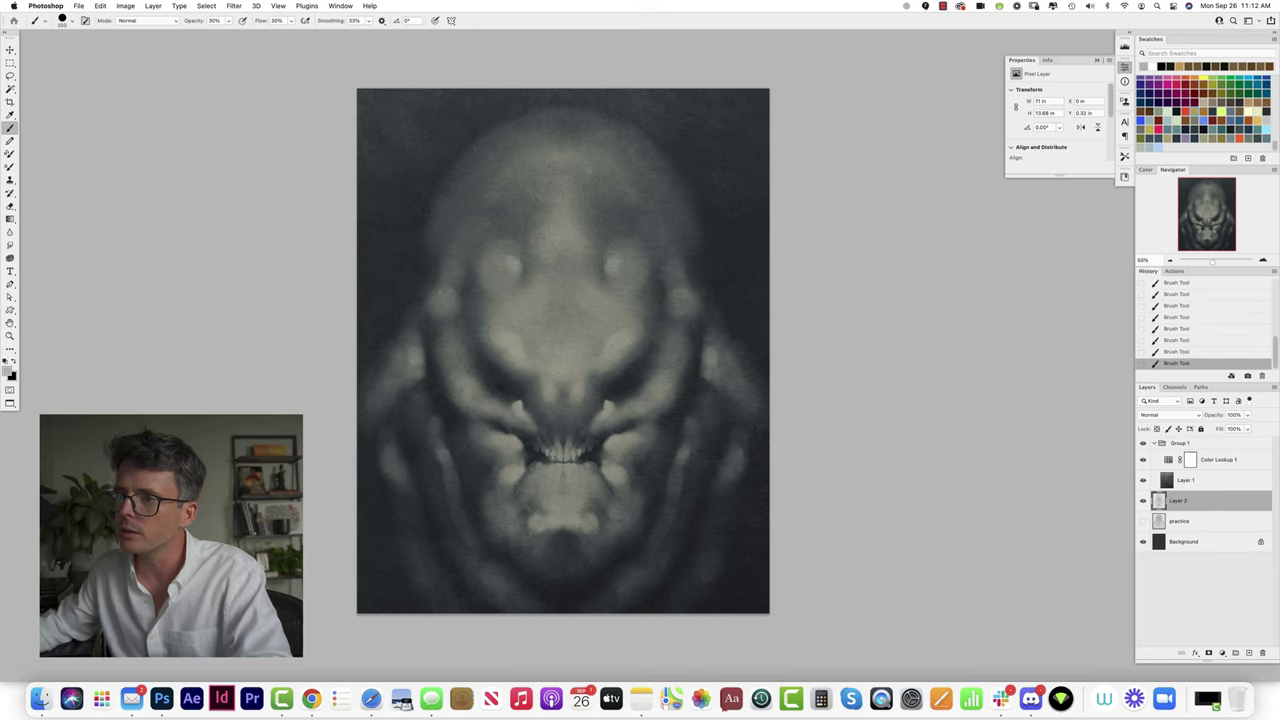
mouse_move(613, 261)
left_mouse_down()
mouse_move(668, 178)
mouse_move(640, 238)
mouse_move(673, 215)
mouse_move(645, 260)
left_mouse_up()
Step: Try mirrored radiating streaks across the cranium and step back through the history to remove them
key("bracketleft")
mouse_move(597, 215)
left_mouse_down()
mouse_move(634, 145)
mouse_move(641, 160)
mouse_move(594, 145)
left_mouse_up()
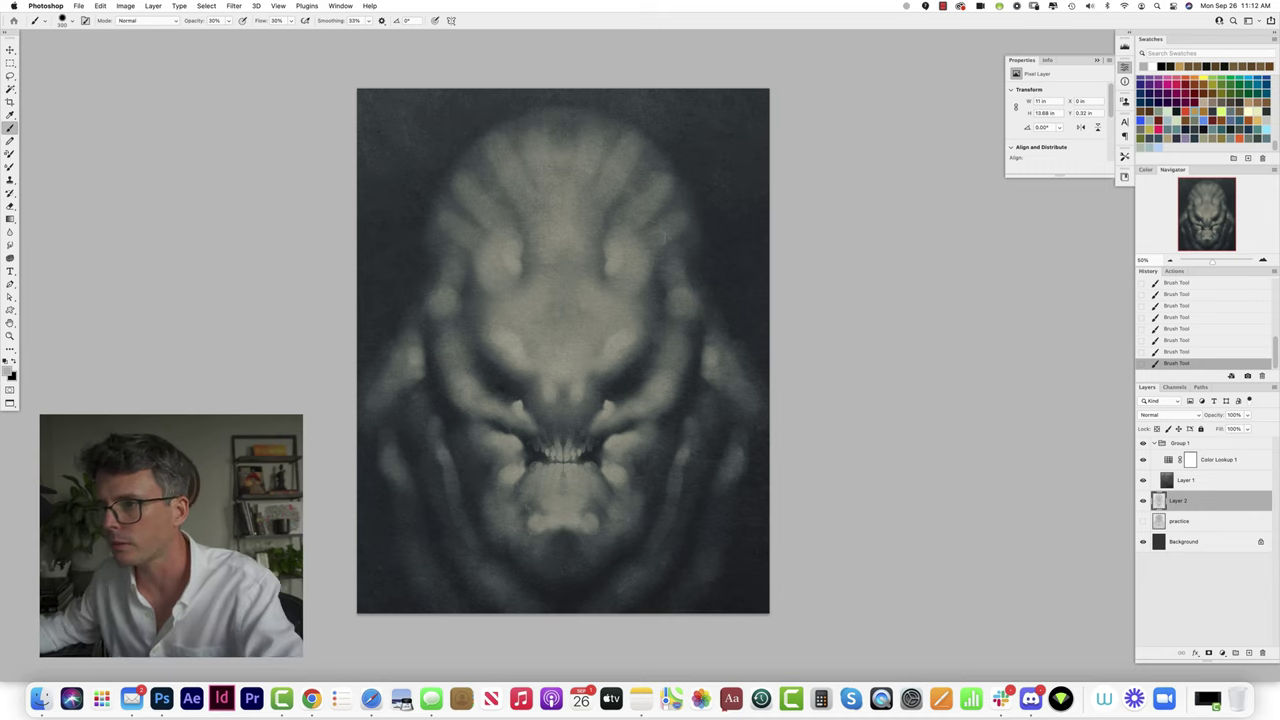
left_click_drag(660, 238, 658, 252)
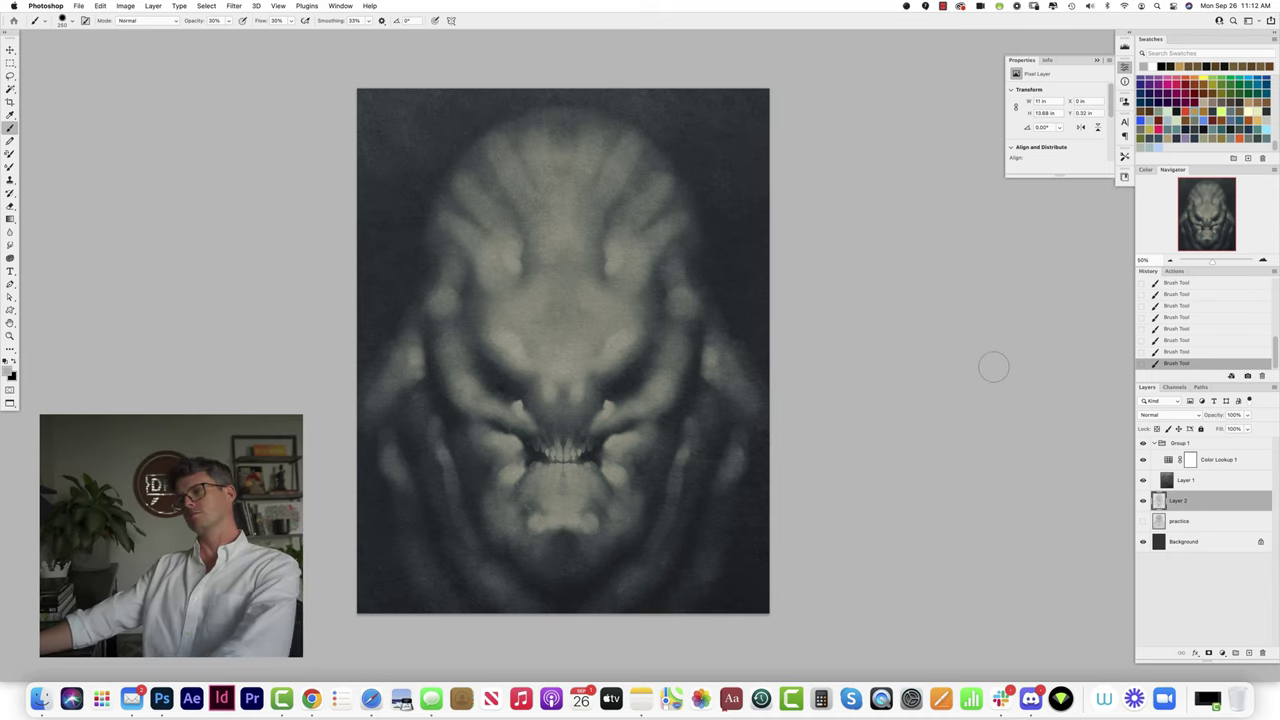
left_click(1196, 305)
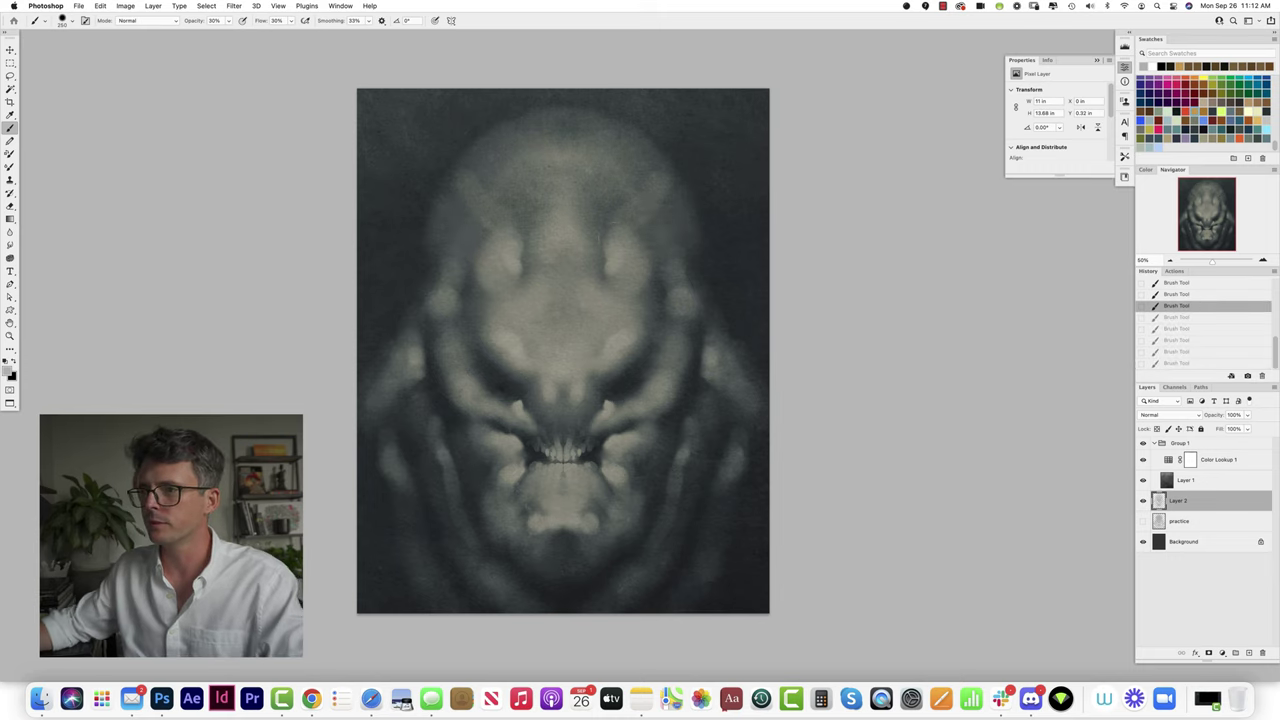
key("super+shift+z")
key("super+shift+z")
key("super+shift+z")
key("super+shift+z")
key("super+shift+z")
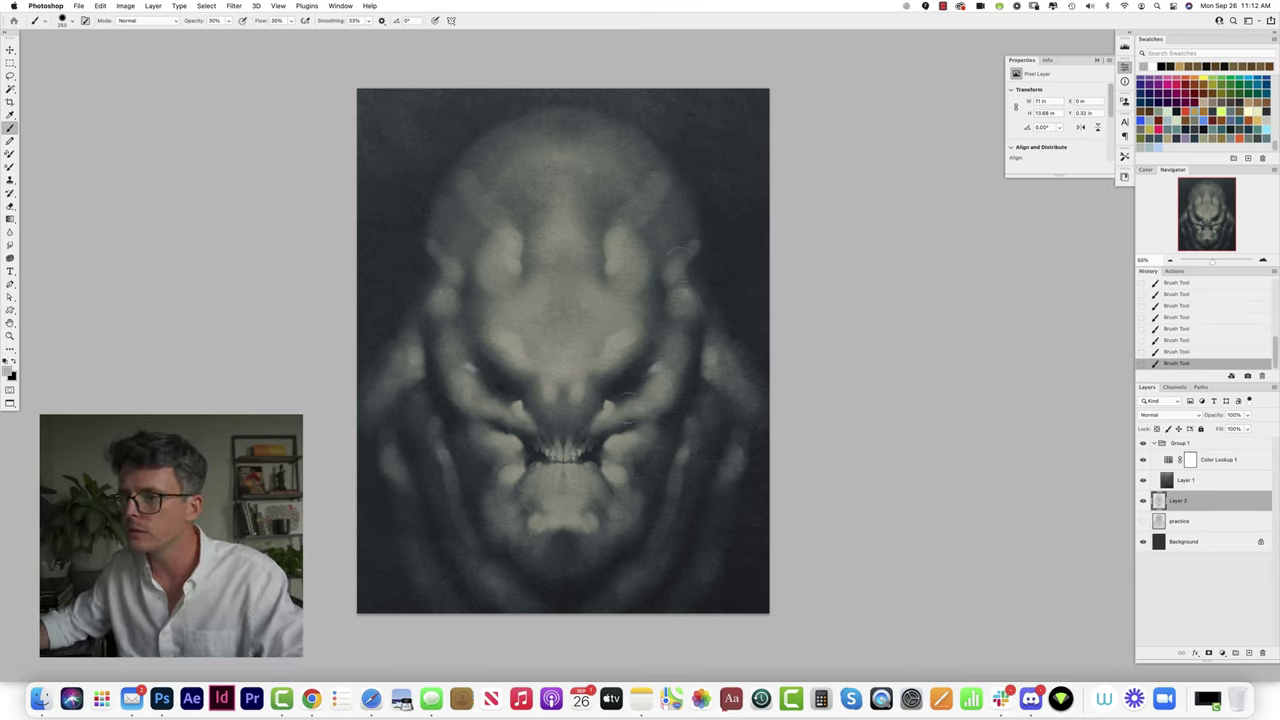
Step: Paint fine mirrored wrinkles beneath the eyes and along the cheek ridges with a small brush at up to 40% opacity
key("bracketleft")
key("bracketleft")
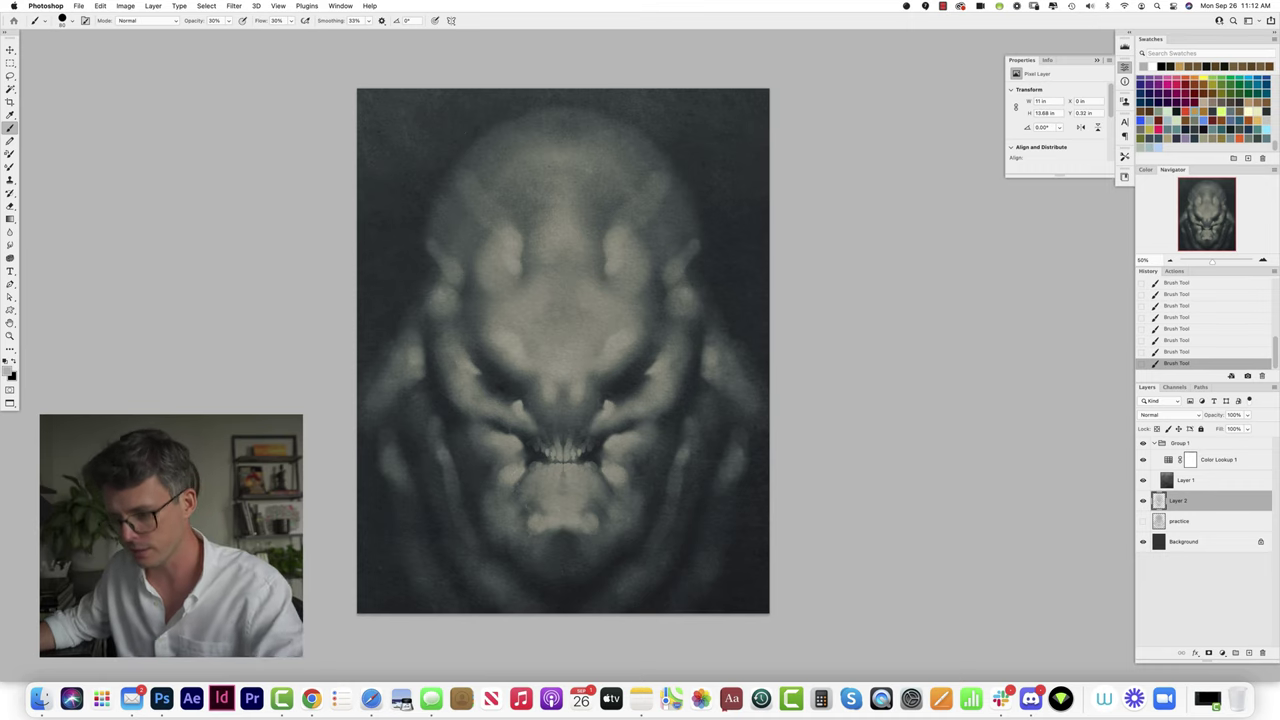
key("super+plus")
key("super+plus")
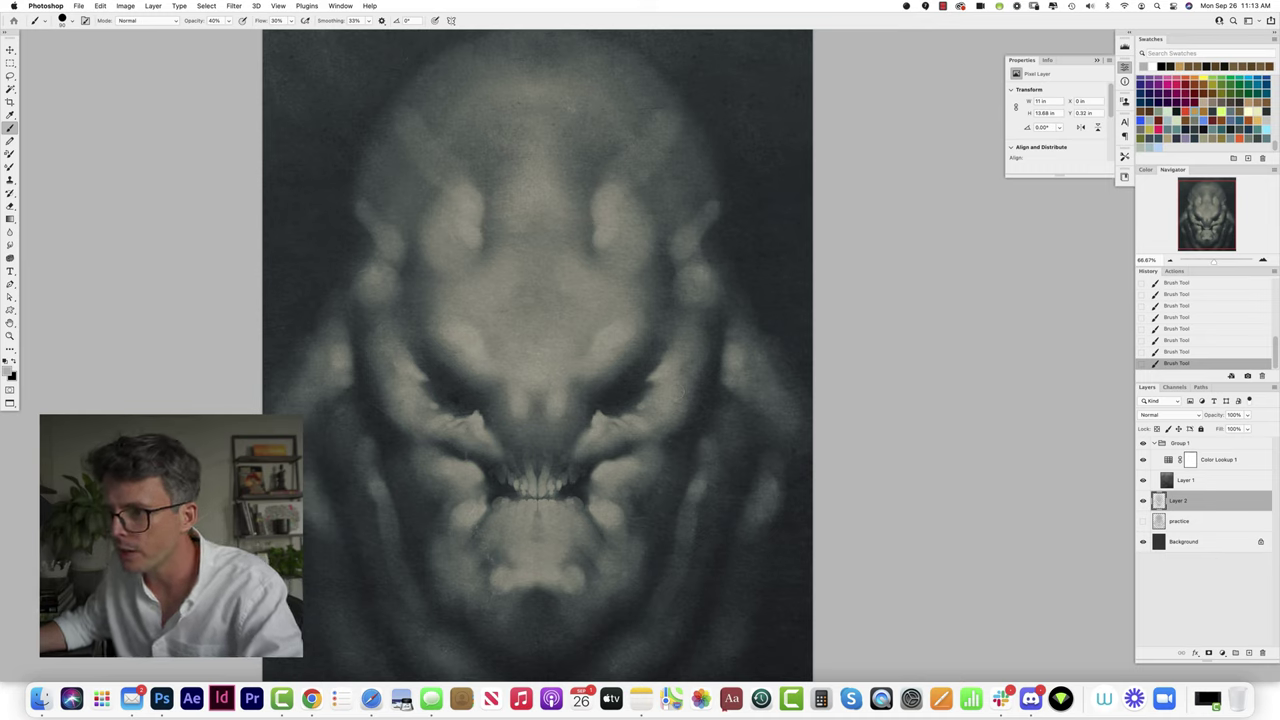
Step: Touch up the teeth at 100% brush opacity and erase a dark jagged gap along their lower edge
key("0")
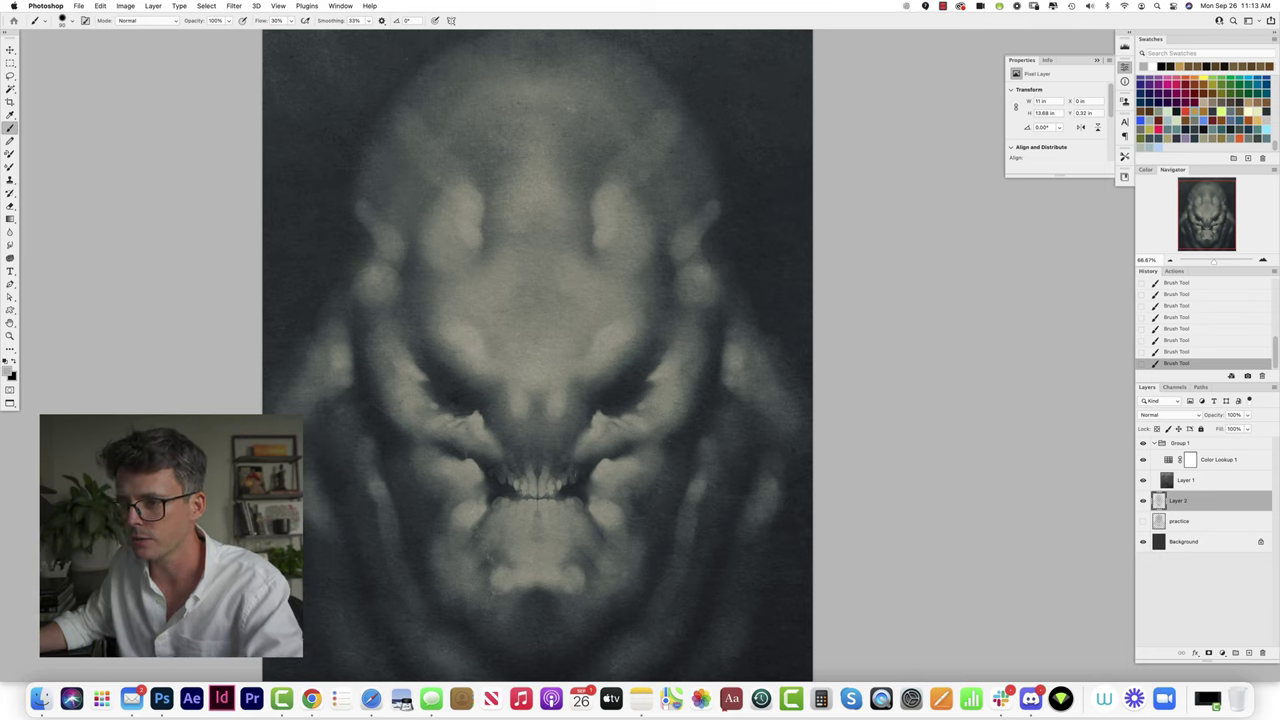
key("e")
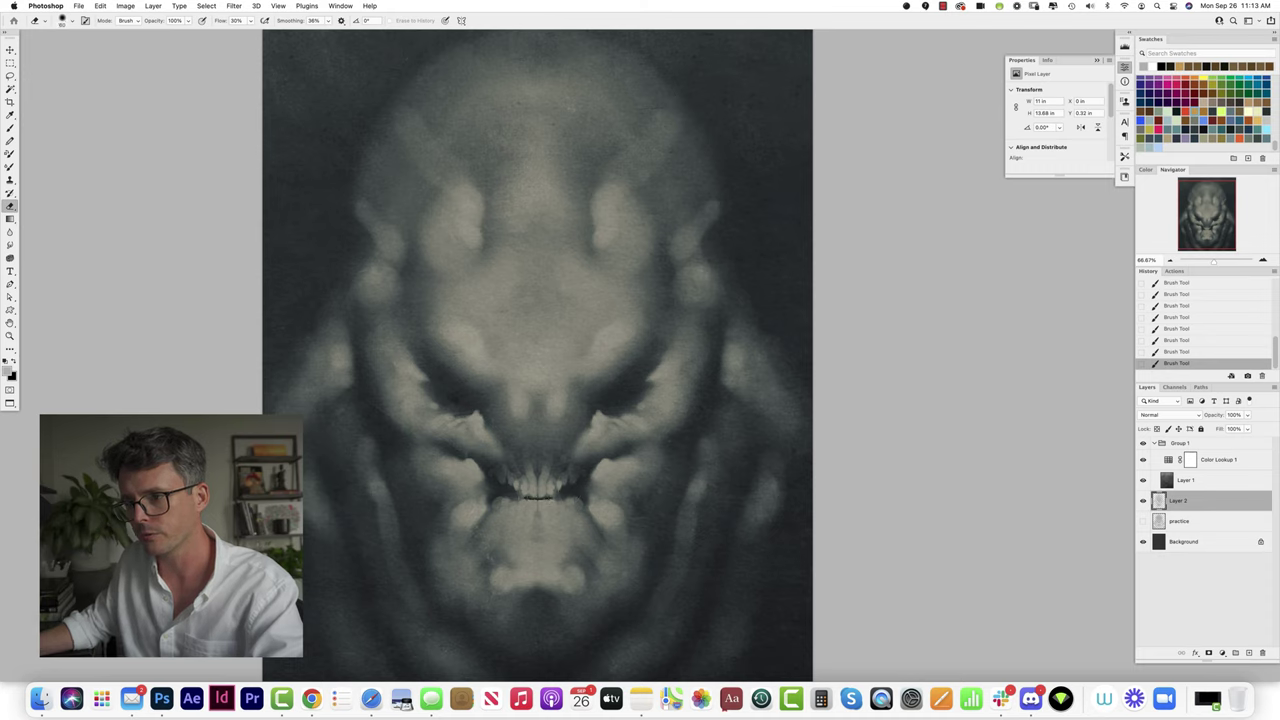
left_click_drag(518, 497, 530, 497)
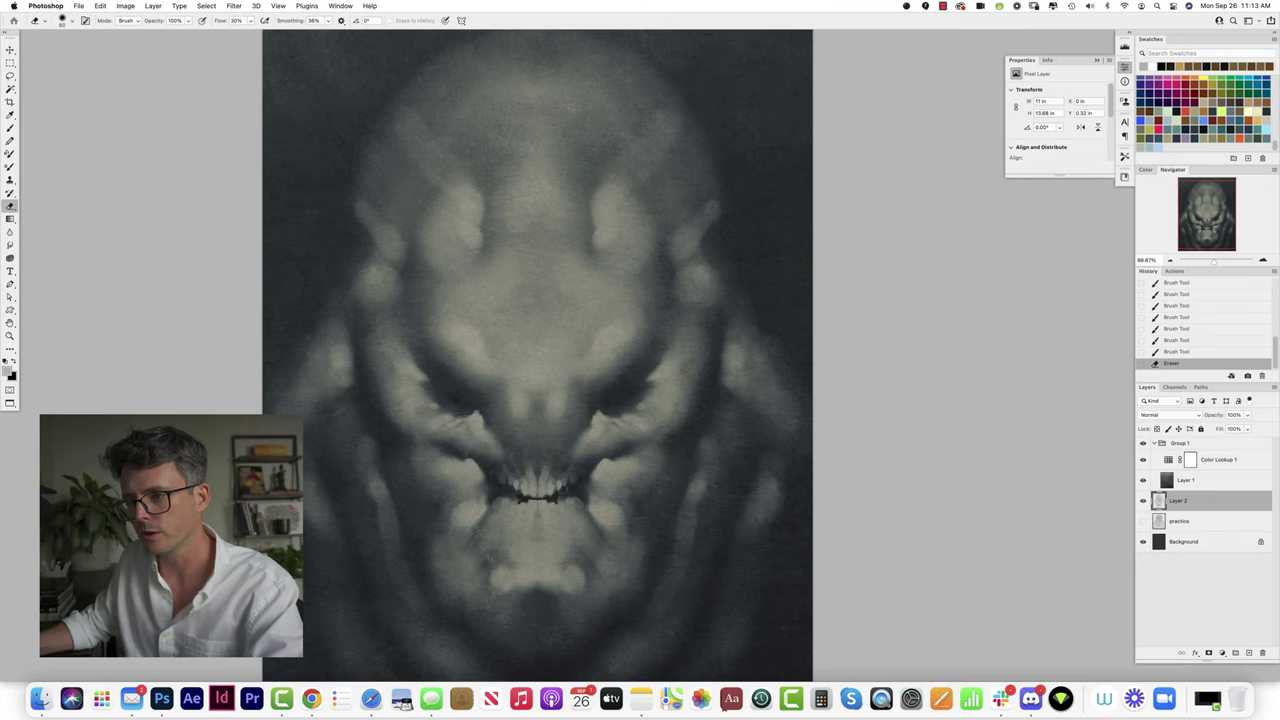
left_click_drag(556, 497, 570, 497)
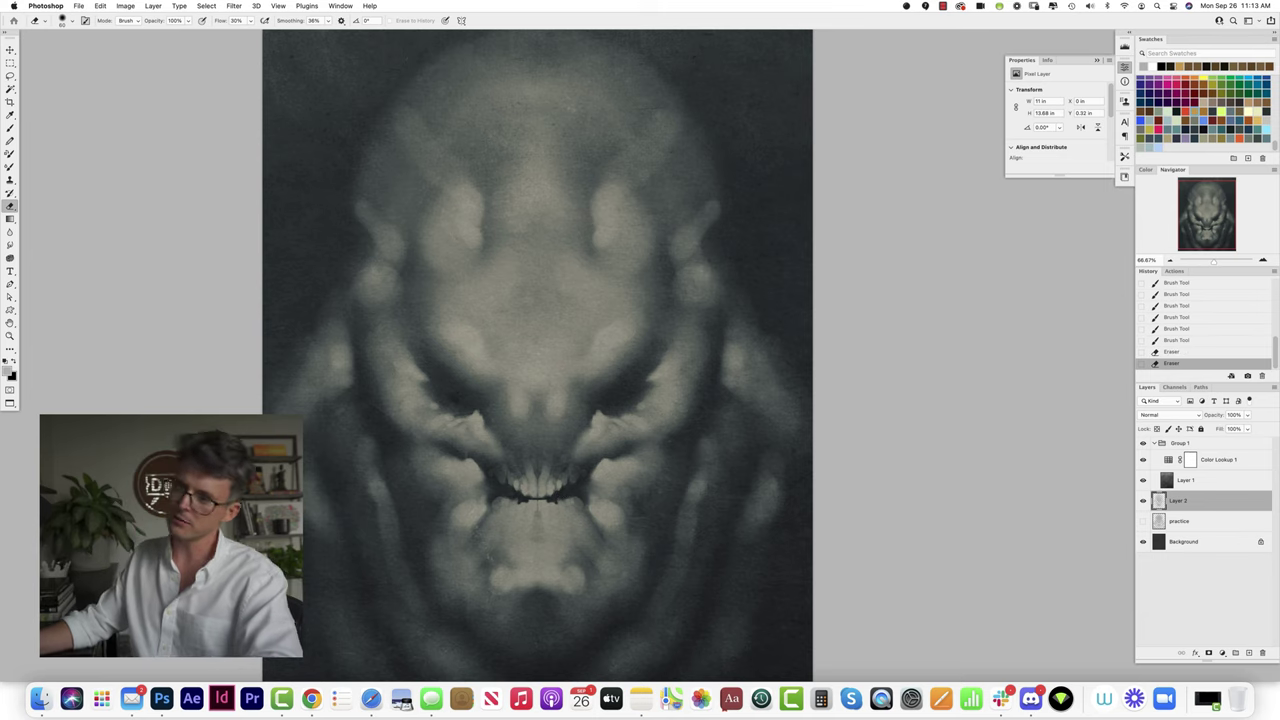
key("b")
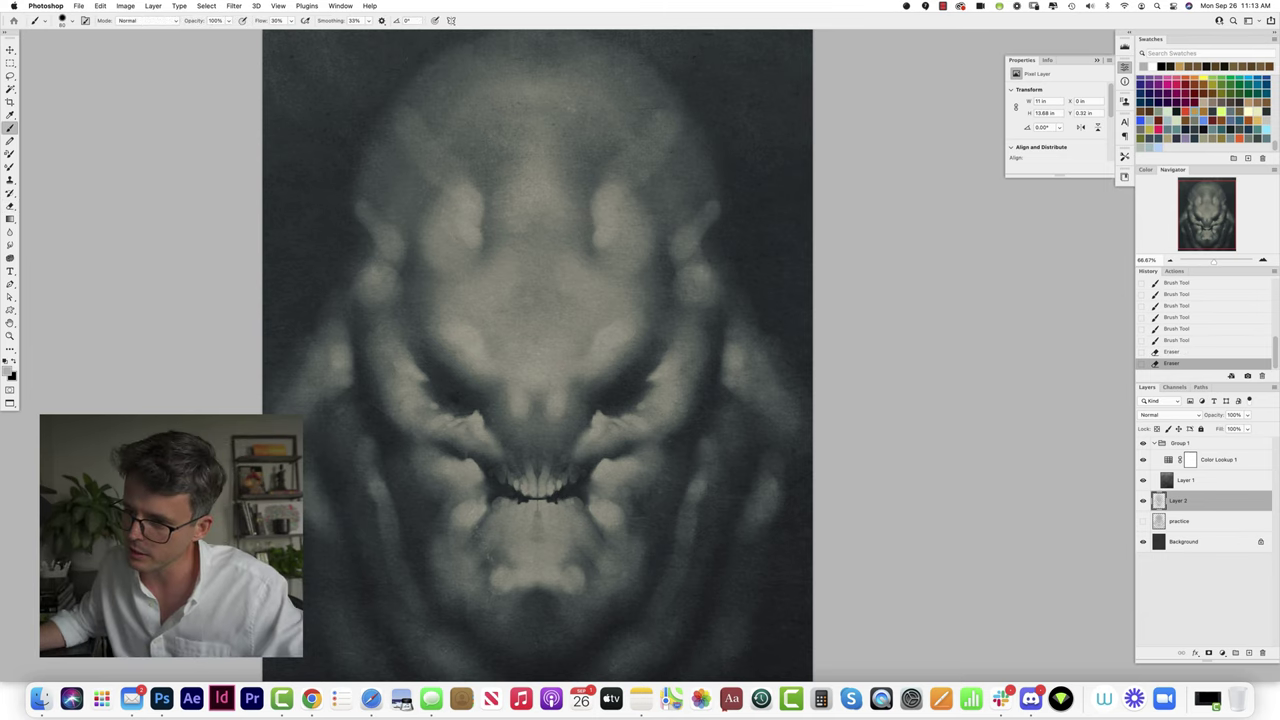
Step: Paint fine mirrored streaks fanning from the teeth to the nose and pointed inner eye corners at 20–60% opacity, and save the document
mouse_move(538, 482)
left_mouse_down()
mouse_move(538, 497)
mouse_move(562, 500)
mouse_move(518, 490)
left_mouse_up()
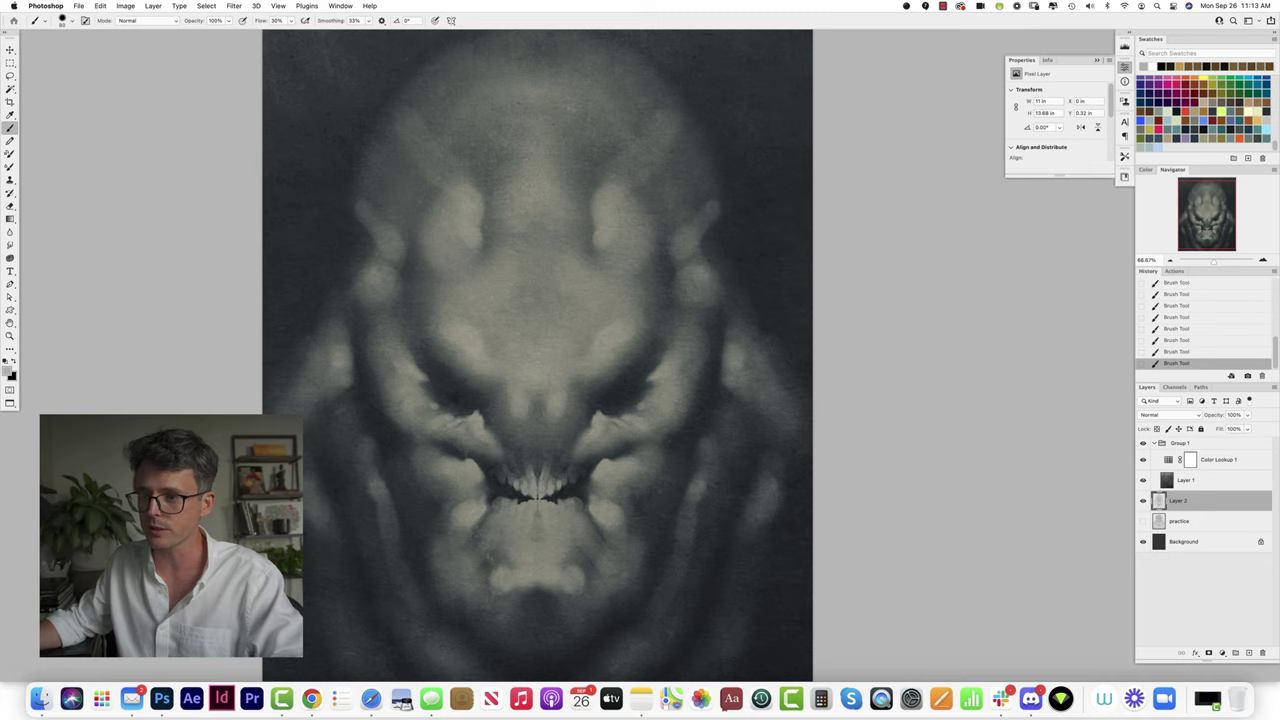
key("3")
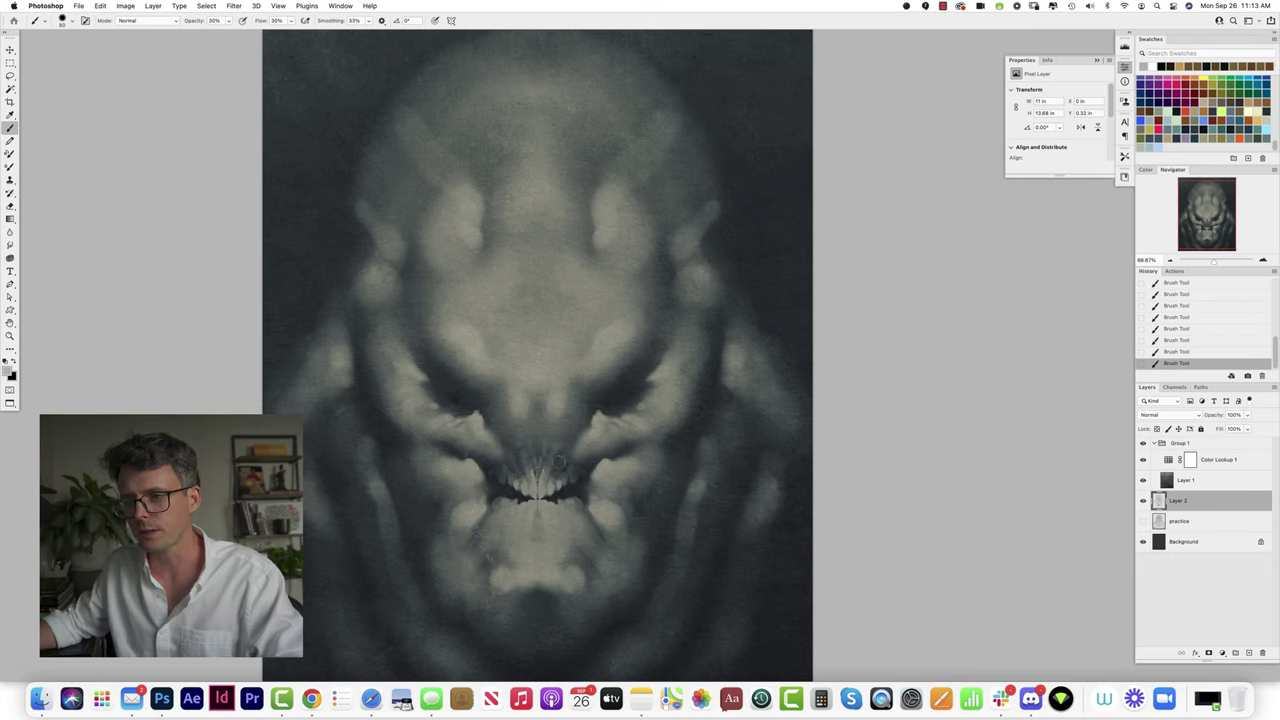
key("6")
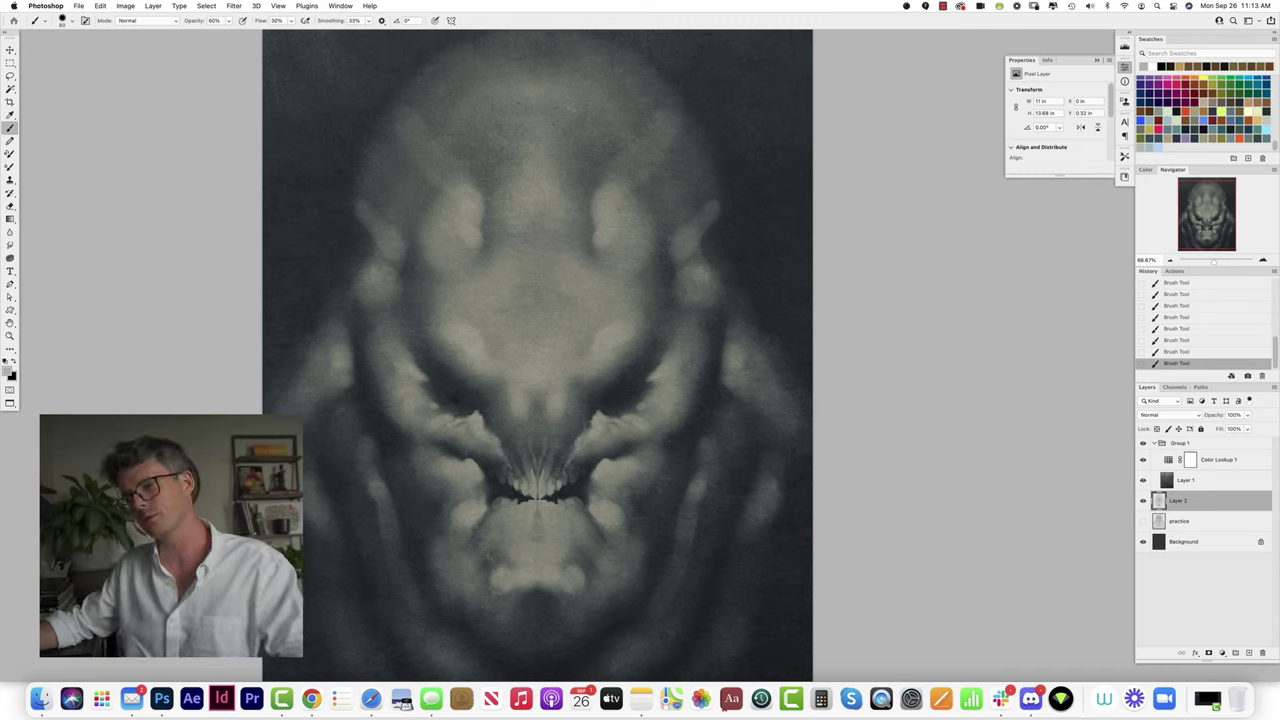
key("4")
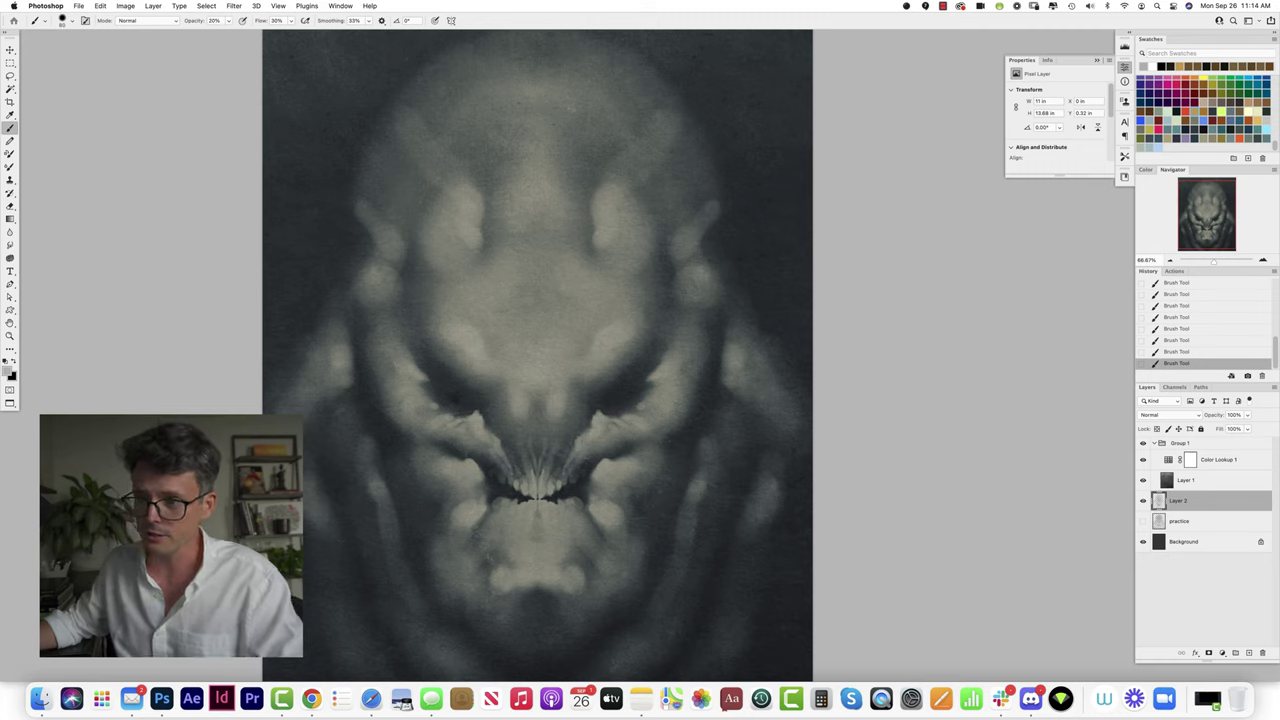
key("3")
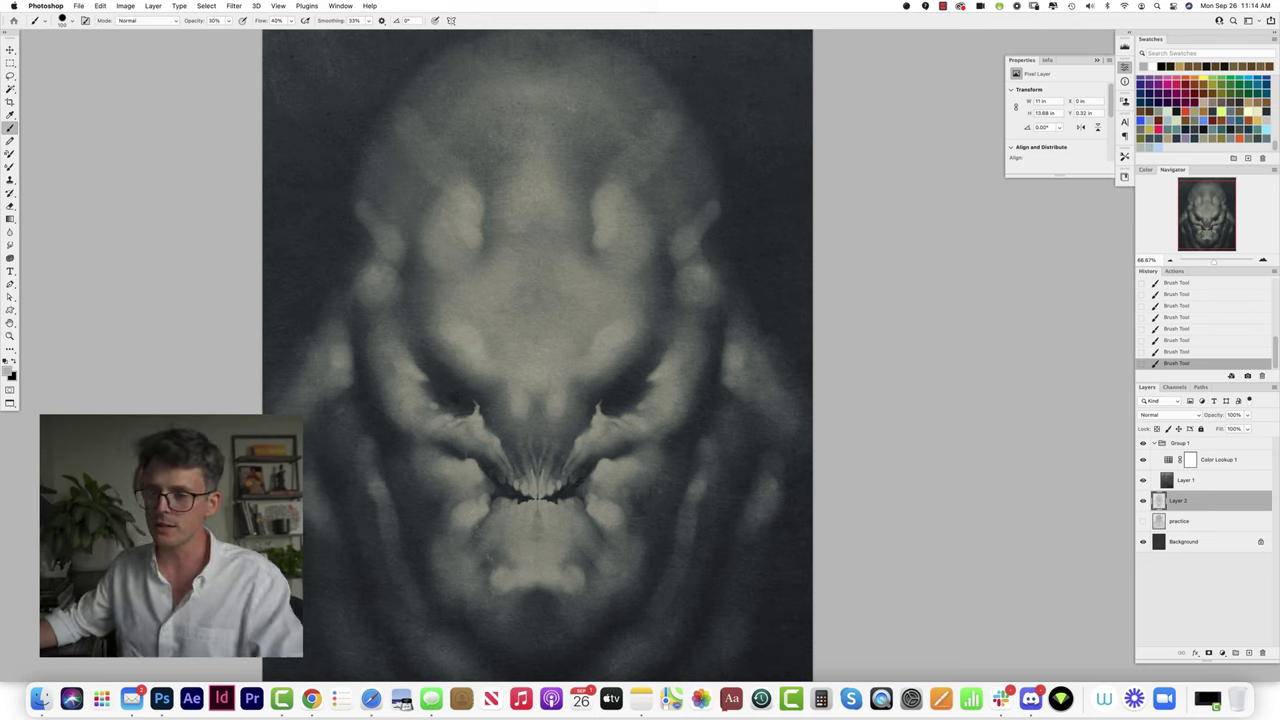
key("super+s")
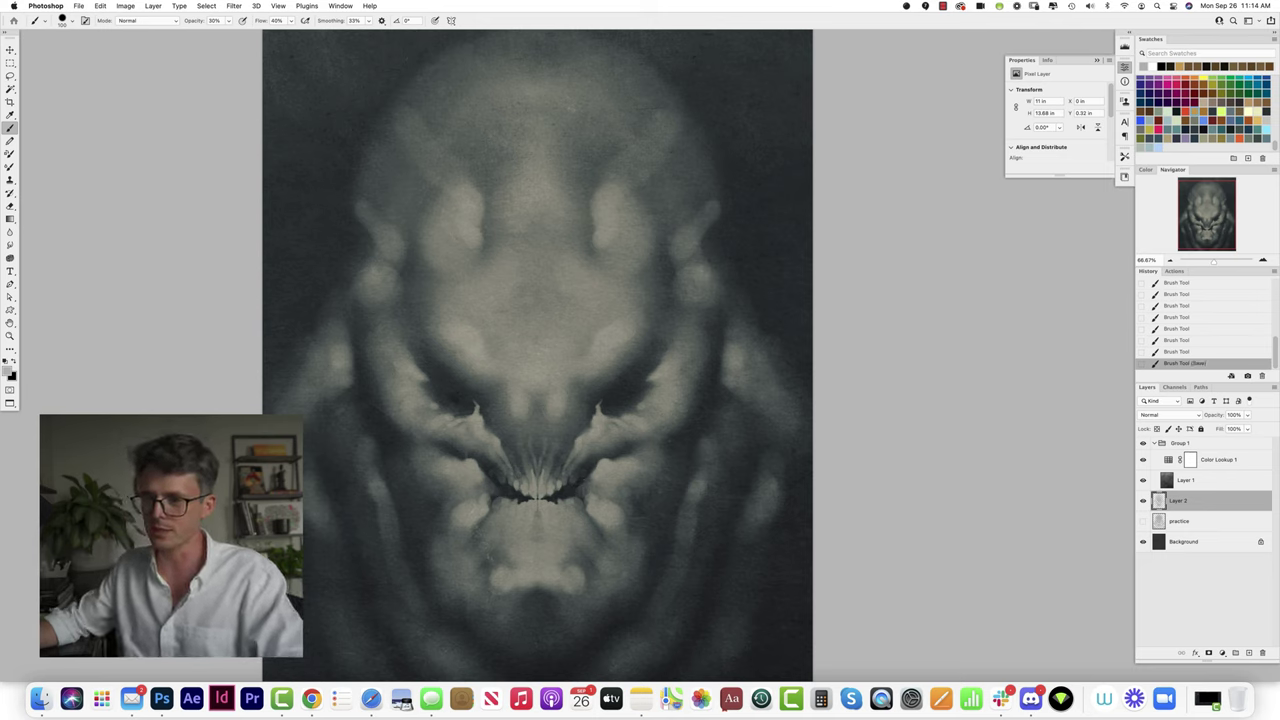
Step: Paint small mirrored wrinkles below the mouth and around its corners at 40% brush opacity
left_click_drag(538, 507, 538, 522)
left_click_drag(558, 478, 546, 511)
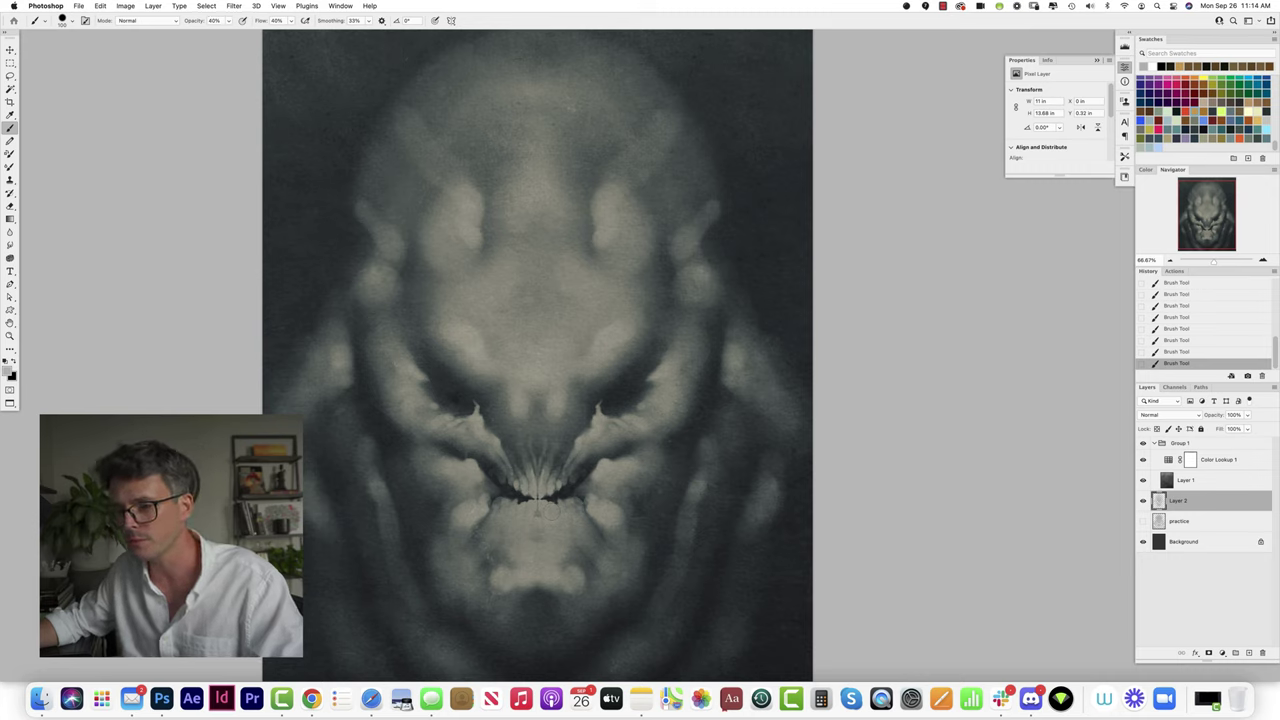
left_click_drag(578, 500, 584, 497)
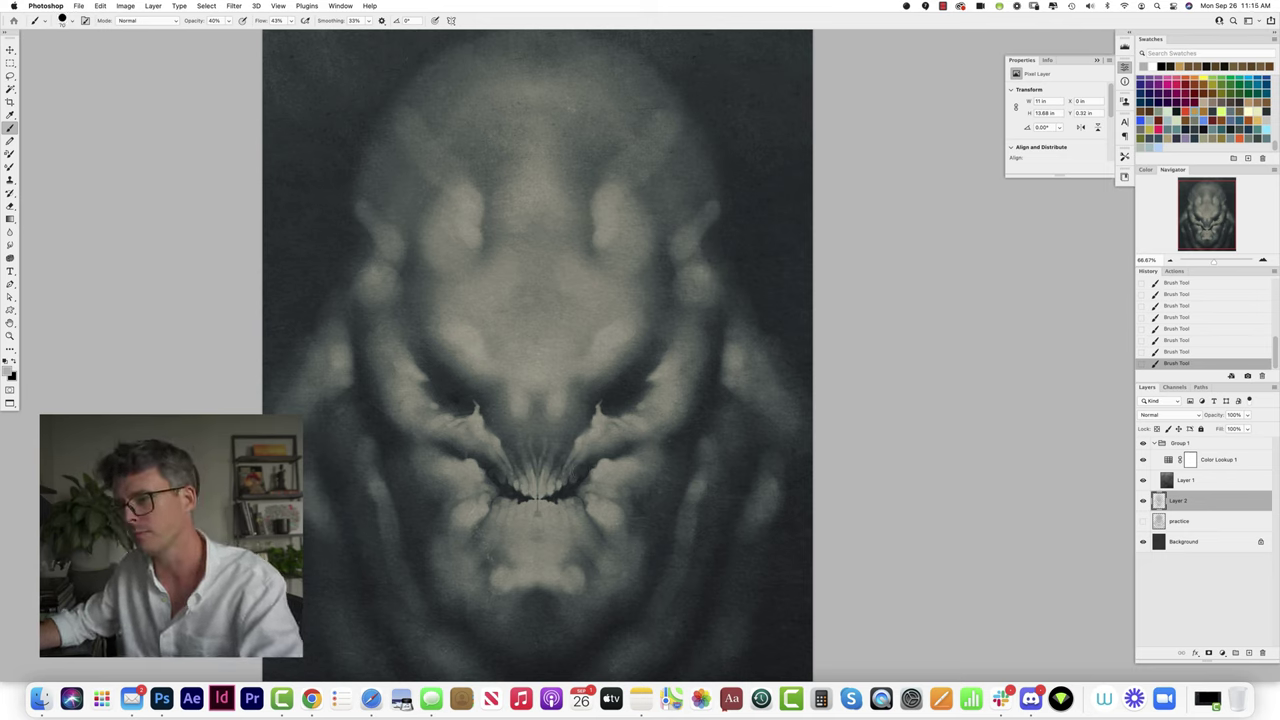
left_click_drag(637, 441, 631, 443)
Step: Build up mirrored bumps and highlights along the nose bridge between the eyes, working up to 50% brush opacity and flow
key("bracketright")
key("2")
key("shift+2")
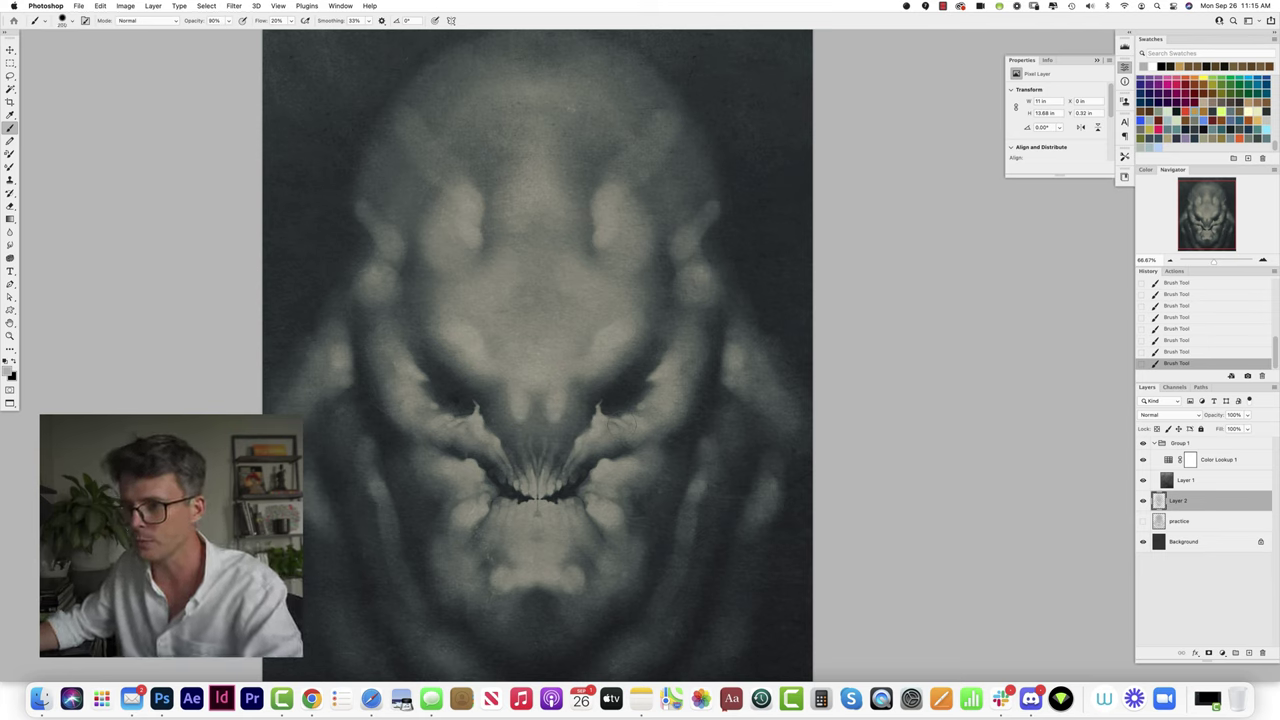
key("9")
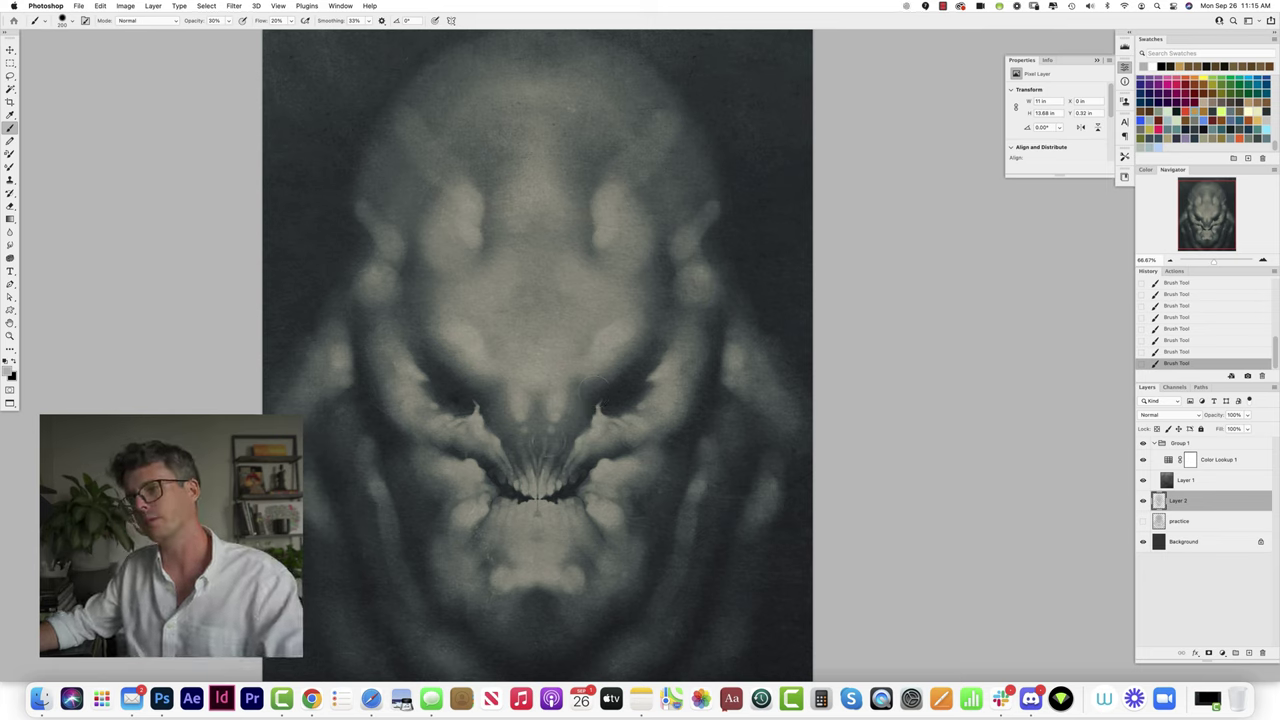
key("4")
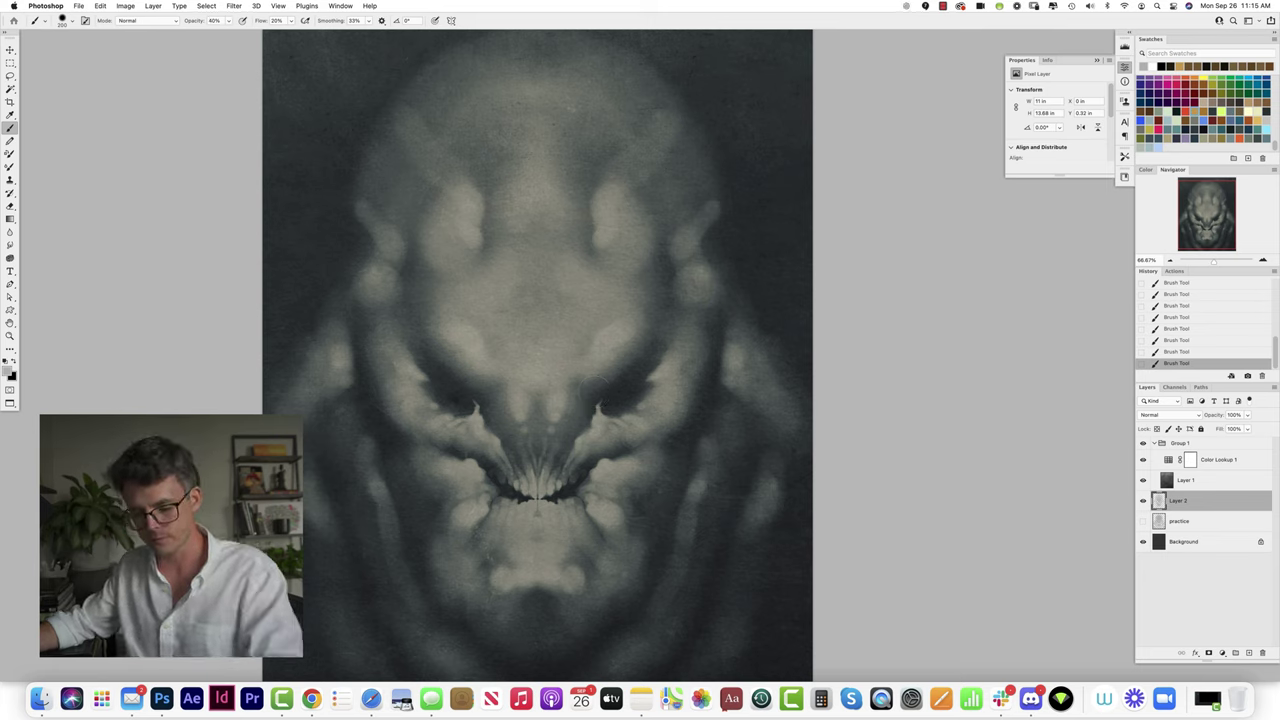
key("bracketleft")
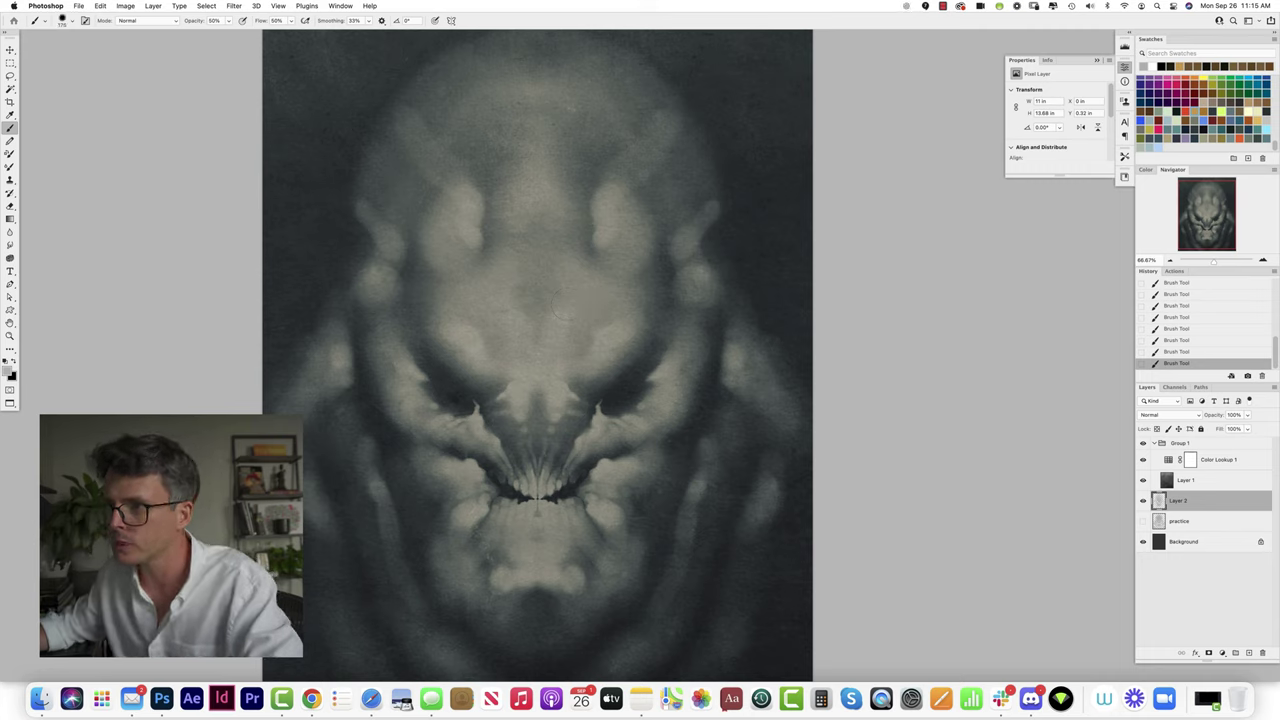
Step: Extend the mirrored inner brow ridges toward the nose at 50% opacity, adjusting the brush hardness and returning it to a soft edge
key("shift+]")
key("shift+]")
key("shift+]")
key("shift+]")
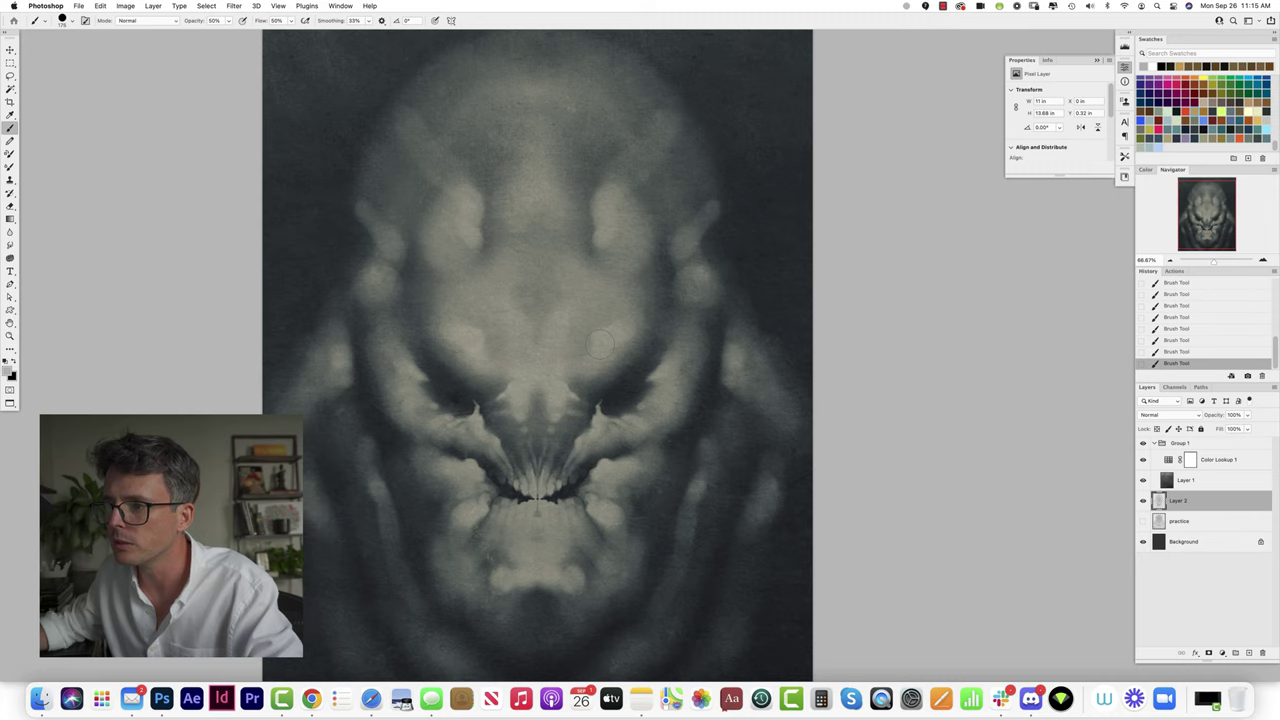
key("shift+[")
key("shift+[")
key("shift+[")
key("shift+[")
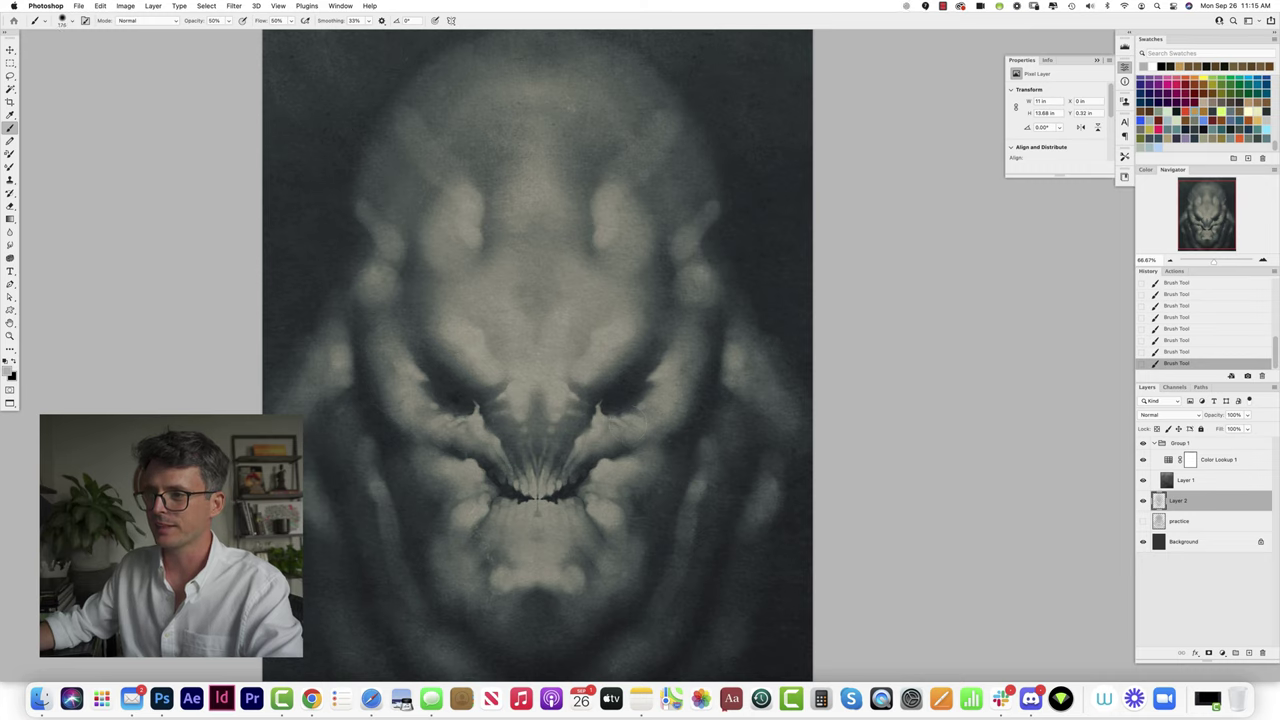
key("0")
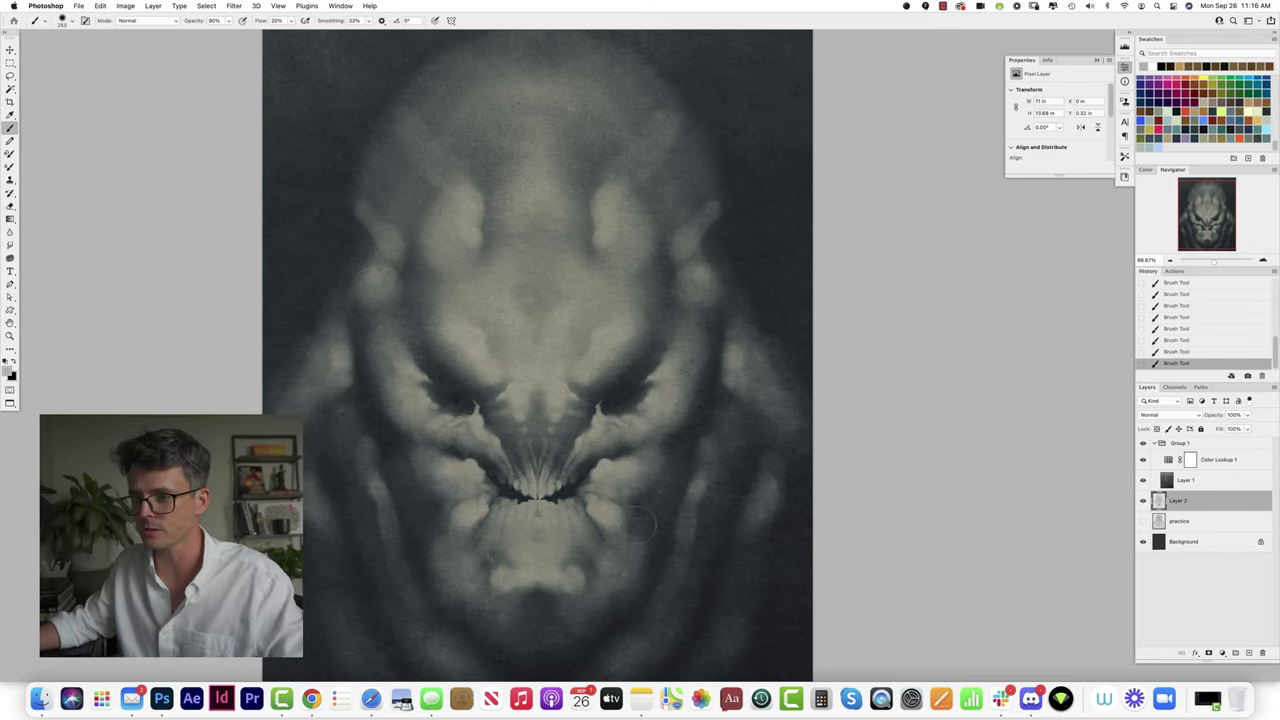
Step: Darken the snout, teeth and upper cheek ridges with a large soft eraser at 30% opacity
key("z")
left_click(637, 456, "alt")
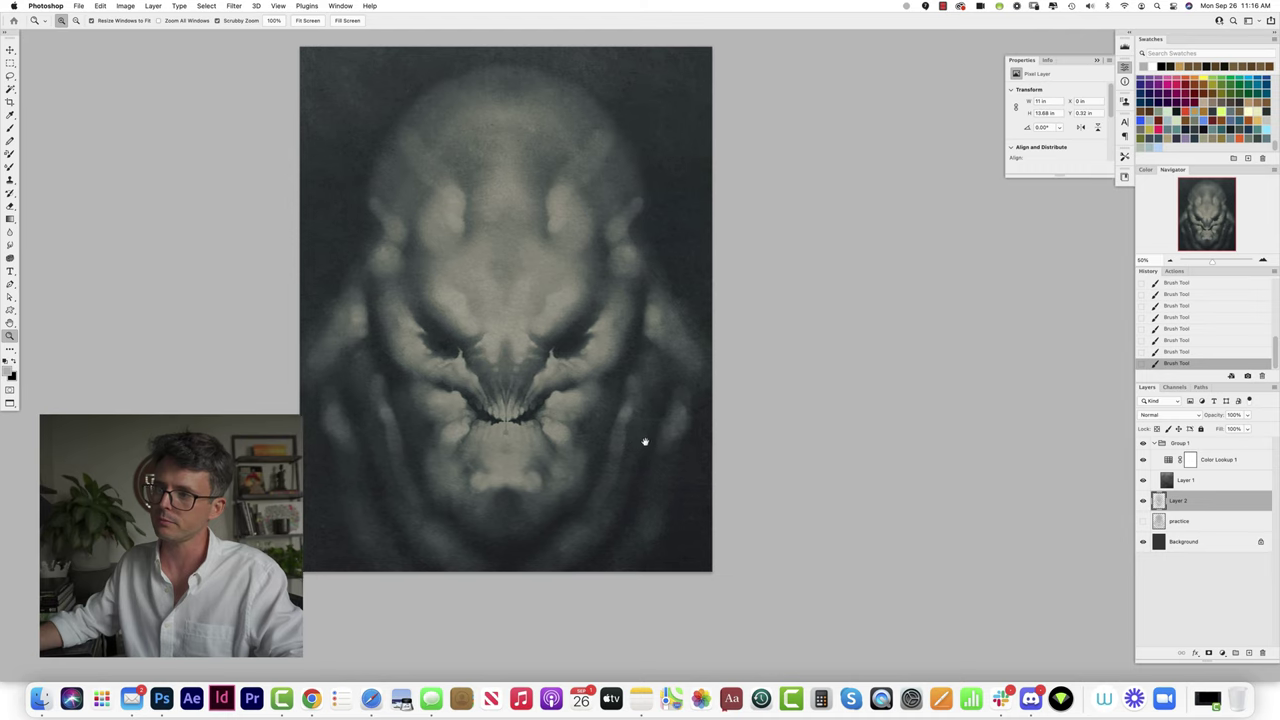
key("b")
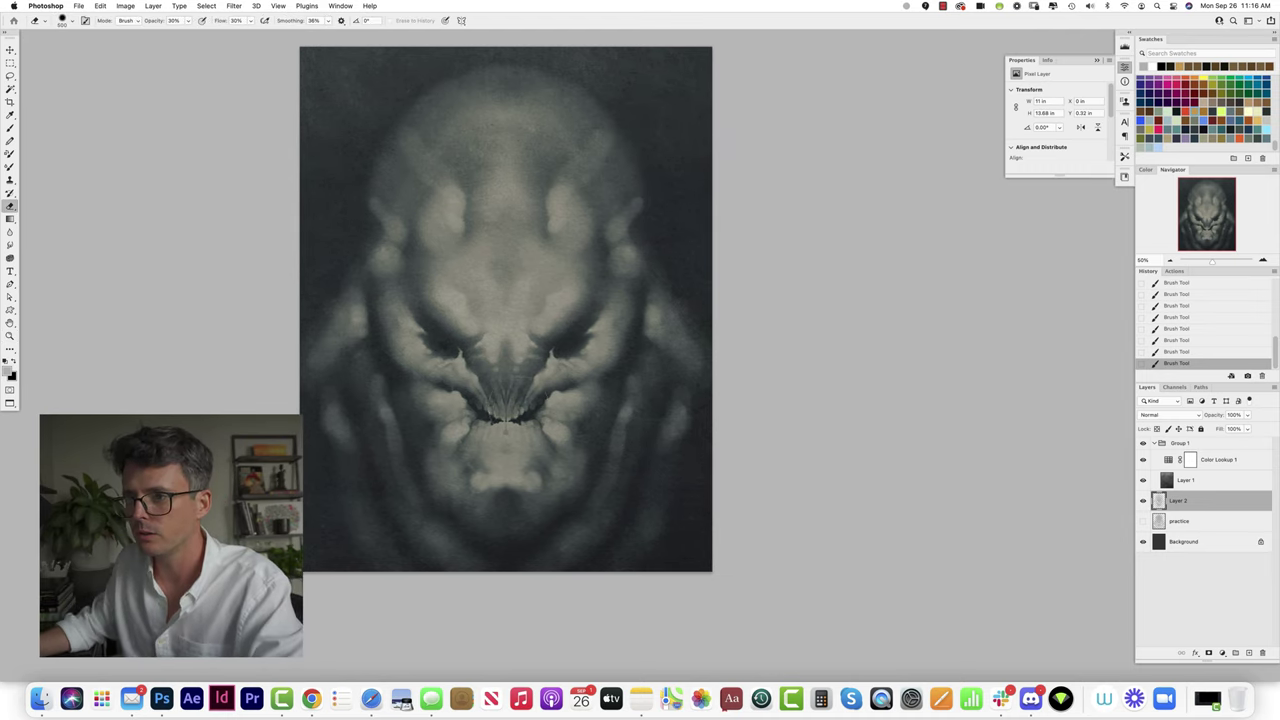
mouse_move(509, 390)
left_mouse_down()
mouse_move(508, 402)
mouse_move(517, 386)
left_mouse_up()
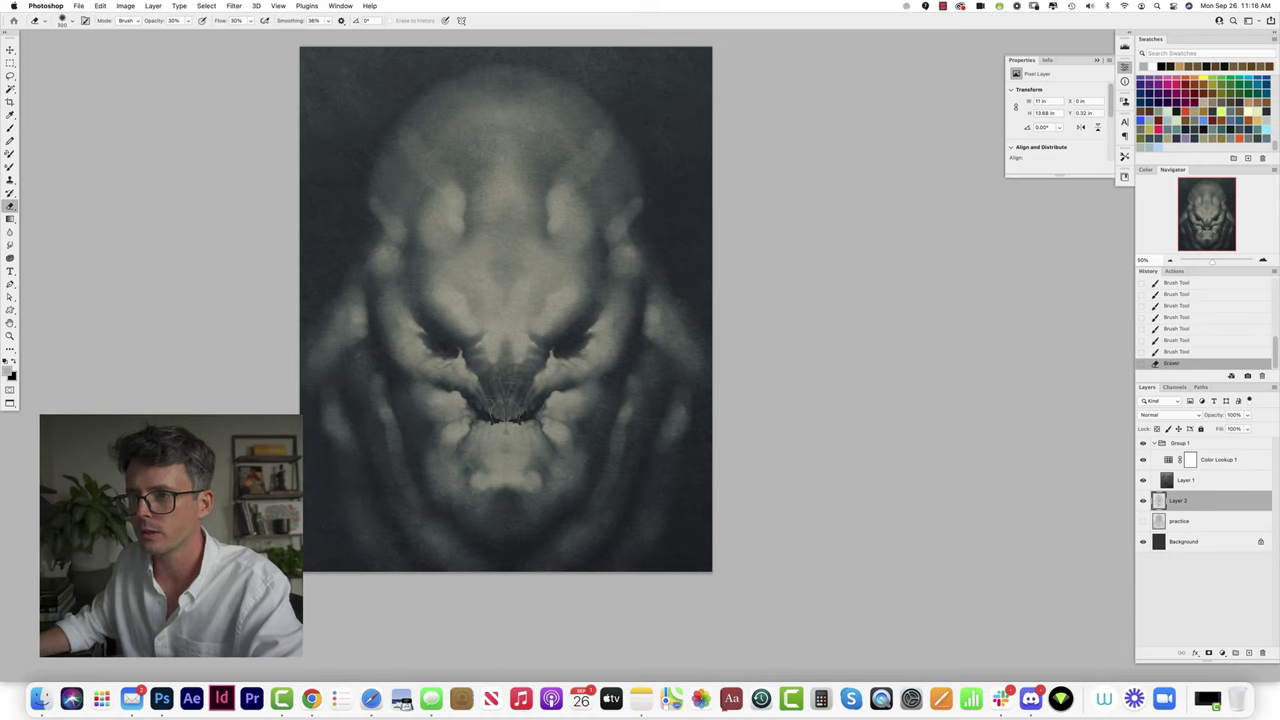
left_click(515, 418)
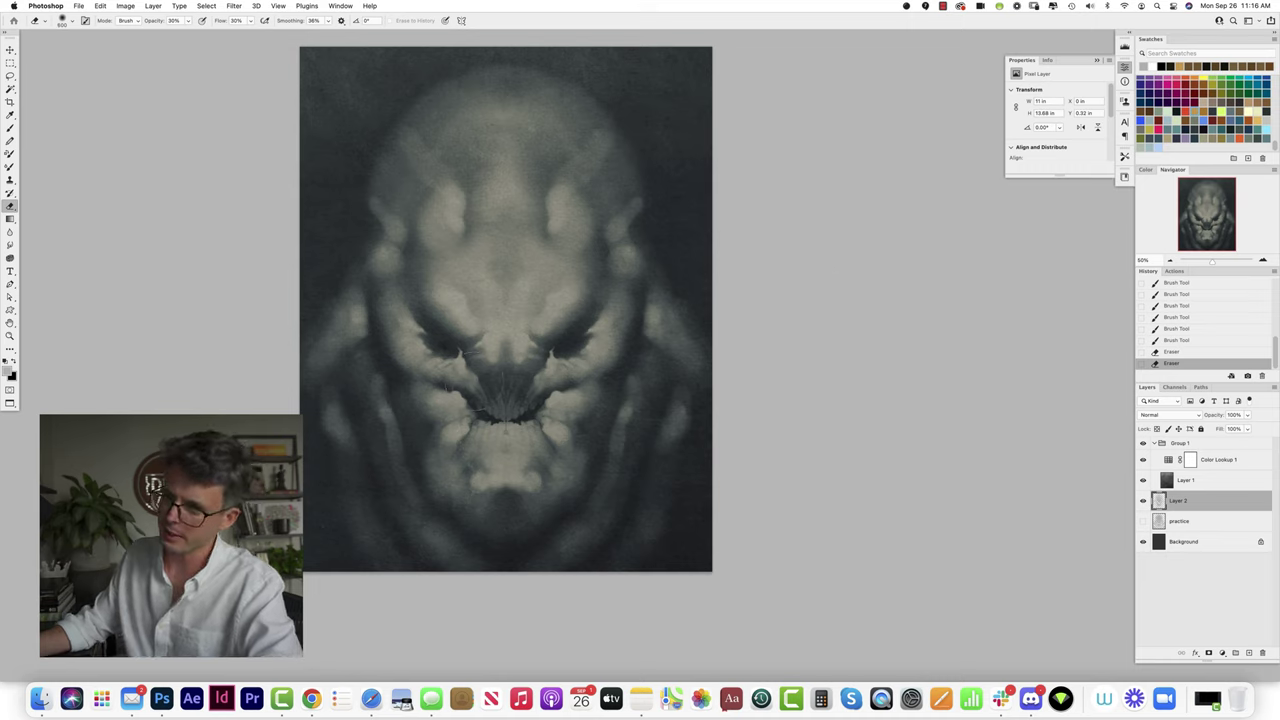
mouse_move(452, 374)
left_mouse_down()
mouse_move(502, 388)
mouse_move(562, 372)
left_mouse_up()
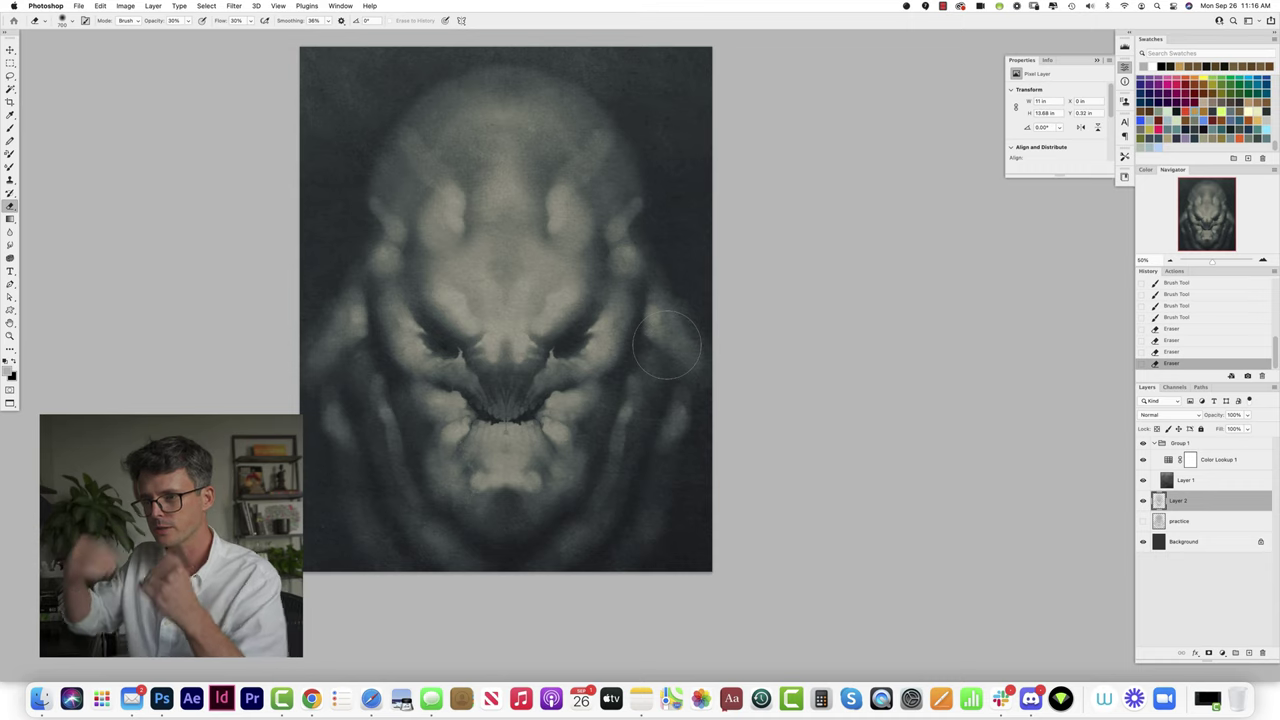
Step: Erase along the outer cheeks below the eyes with the soft eraser to deepen the shadows there
left_click(620, 368)
left_click(605, 398)
key("b")
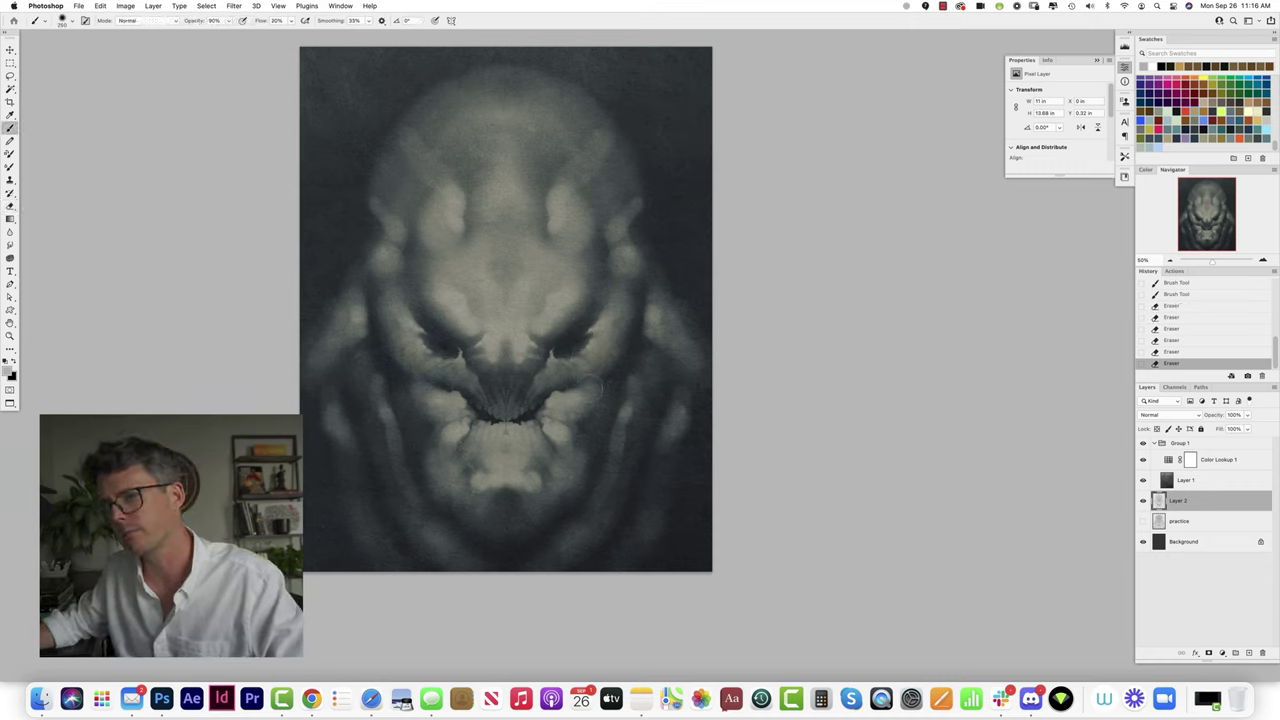
key("e")
left_click(620, 360)
key("b")
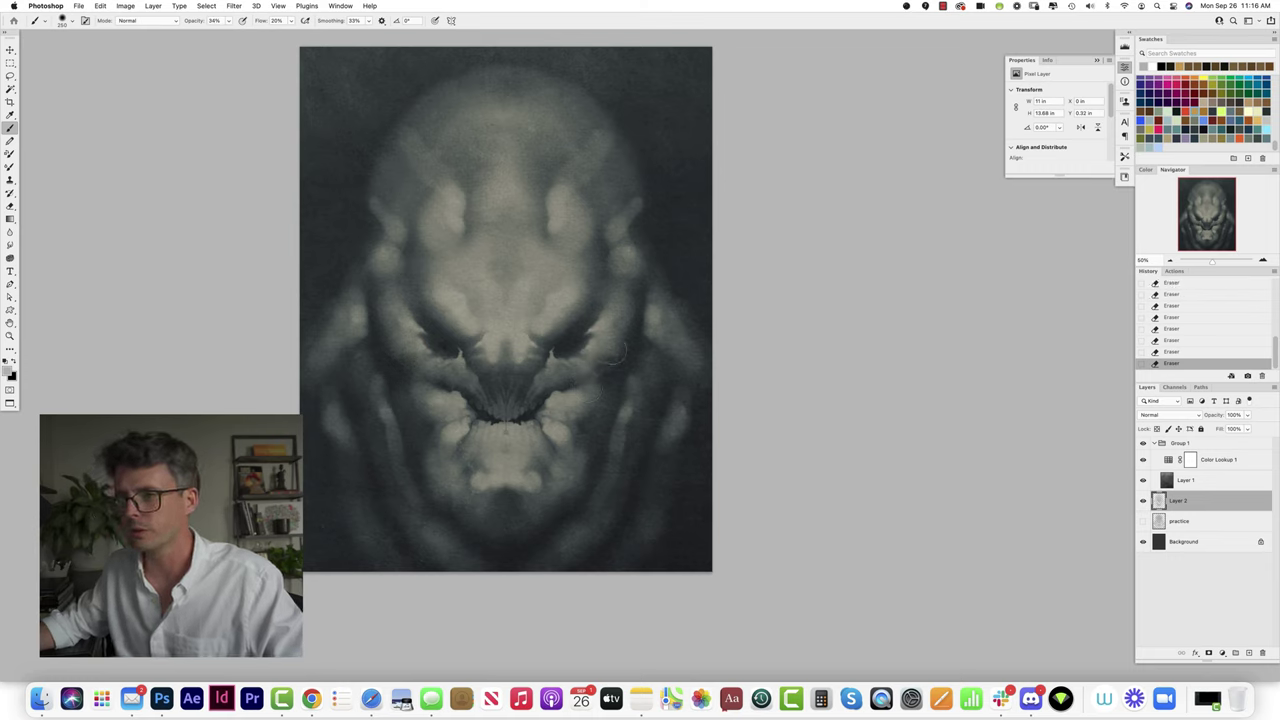
Step: Dab mirrored highlights onto the outer eye ridges with a 50% opacity, 20% flow brush
key("5")
left_click(615, 352)
left_click(617, 351)
left_click(618, 351)
left_click_drag(616, 351, 625, 349)
left_click(603, 352)
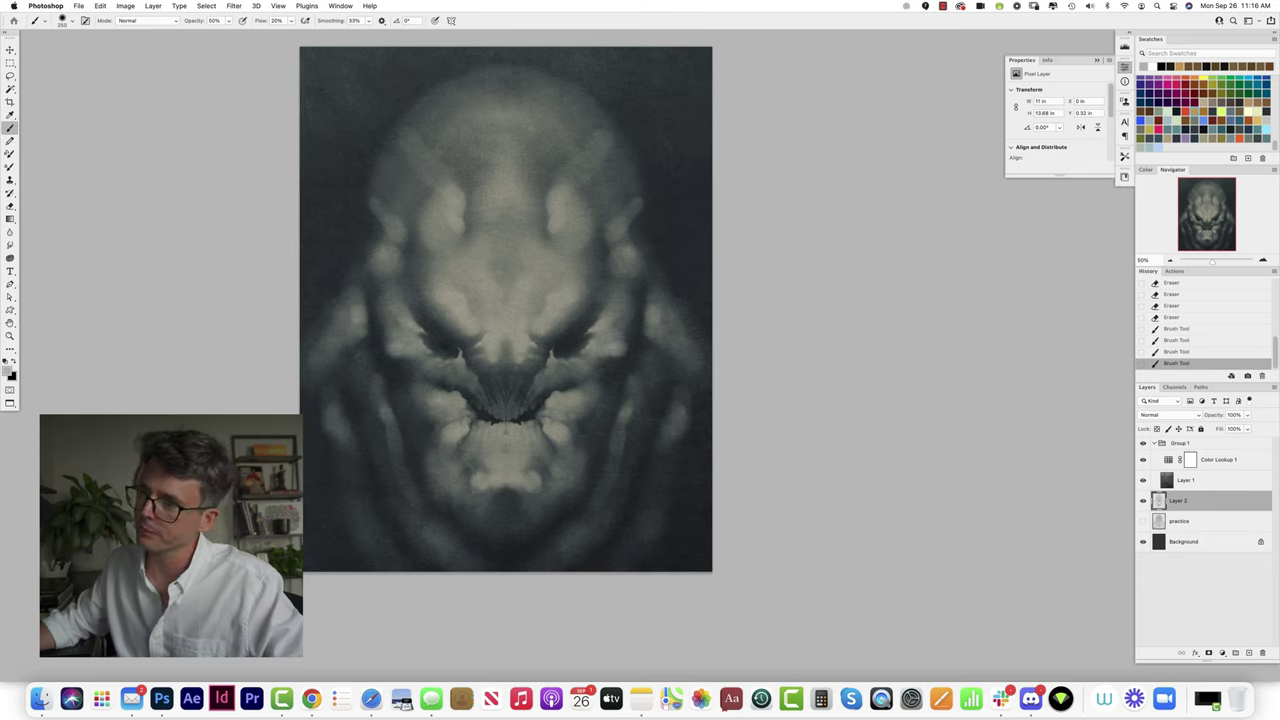
left_click(623, 332)
left_click(626, 330)
Step: Paint brighter mirrored neck folds beside the jaw with a large soft brush at 40% opacity and 30% flow
mouse_move(624, 408)
left_mouse_down()
mouse_move(629, 367)
mouse_move(631, 438)
left_mouse_up()
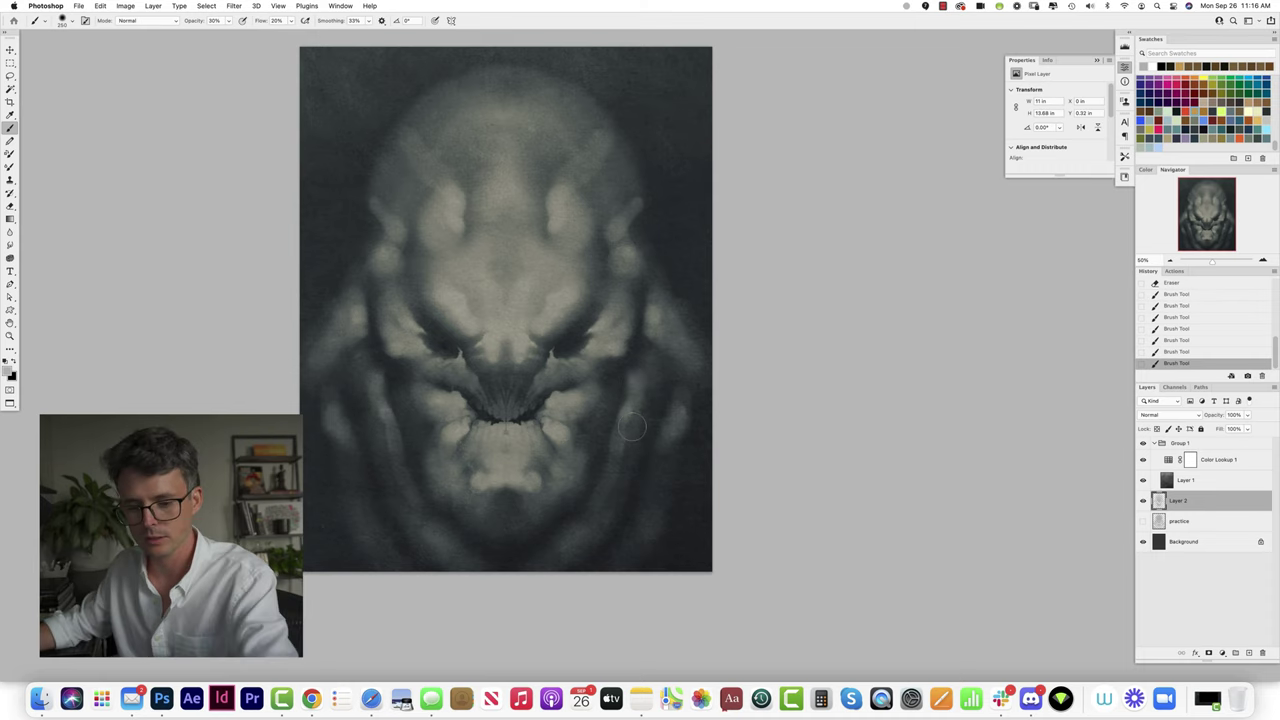
key("4")
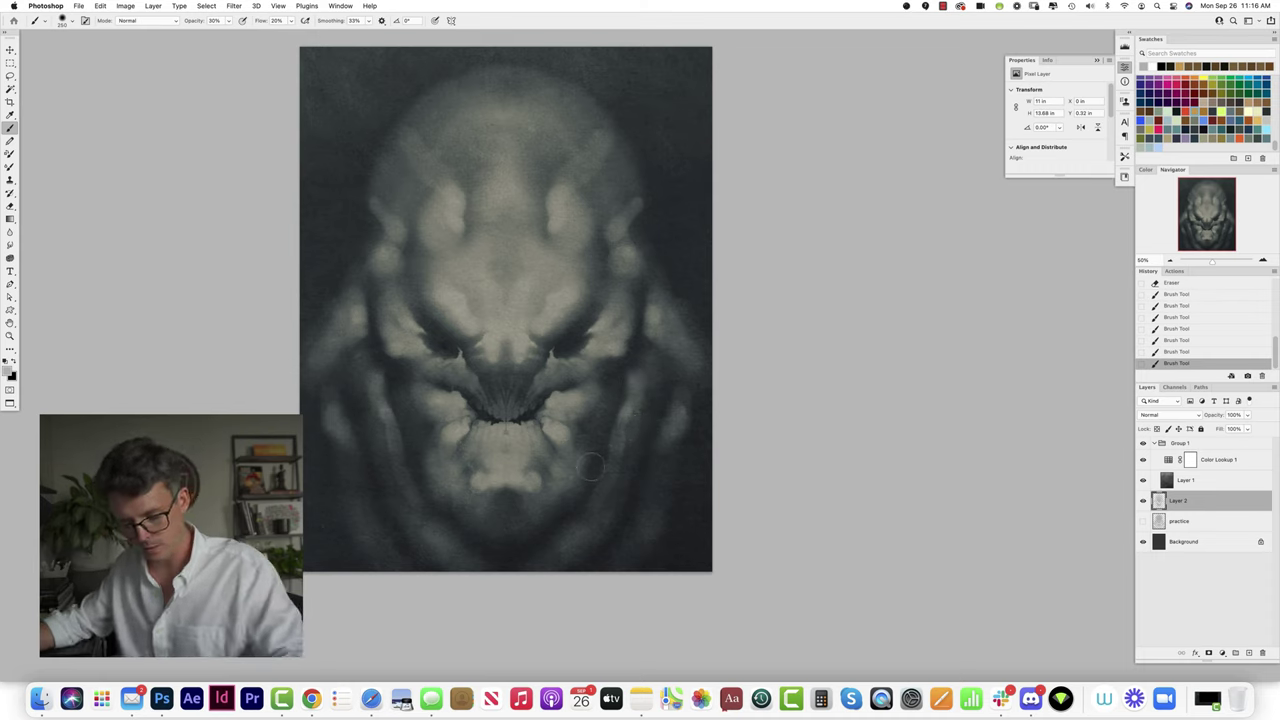
key("shift+3")
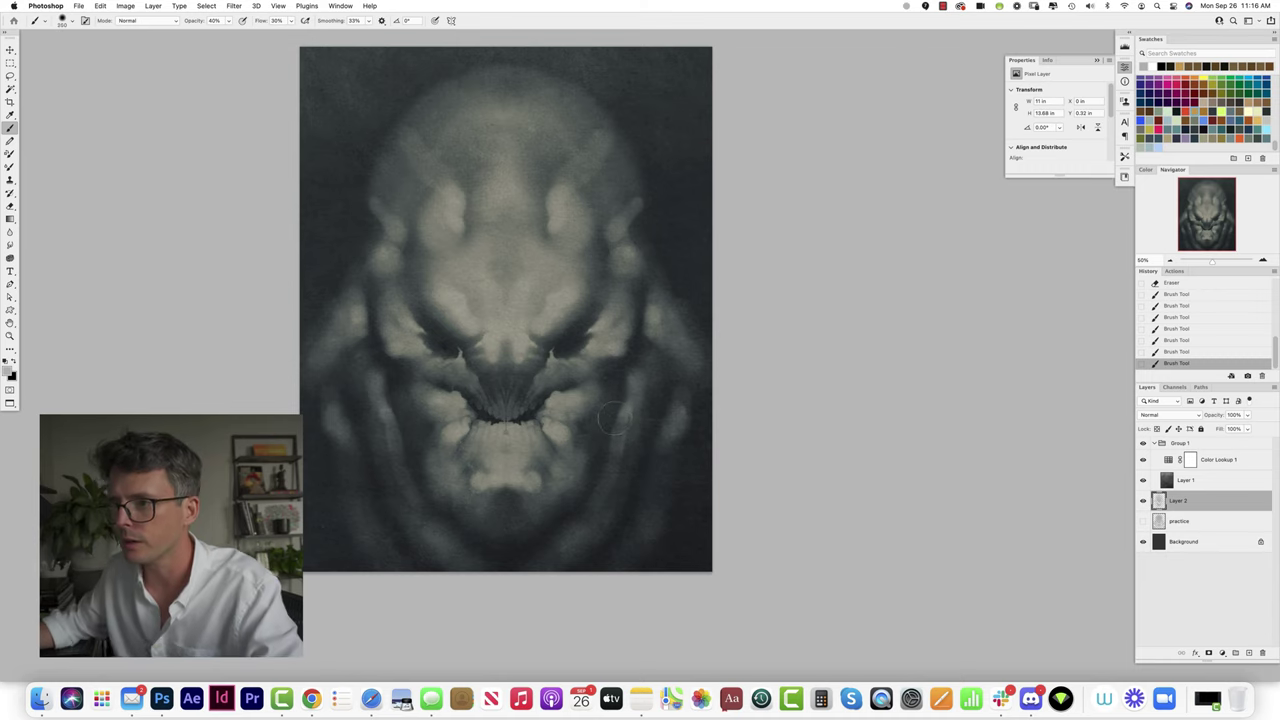
mouse_move(600, 432)
left_mouse_down()
mouse_move(617, 426)
mouse_move(621, 479)
mouse_move(583, 516)
mouse_move(605, 485)
mouse_move(596, 478)
mouse_move(600, 515)
mouse_move(540, 573)
mouse_move(595, 528)
mouse_move(629, 523)
mouse_move(624, 540)
mouse_move(655, 495)
mouse_move(628, 515)
mouse_move(630, 556)
mouse_move(667, 495)
left_mouse_up()
key("]")
key("]")
key("]")
key("[")
key("[")
key("[")
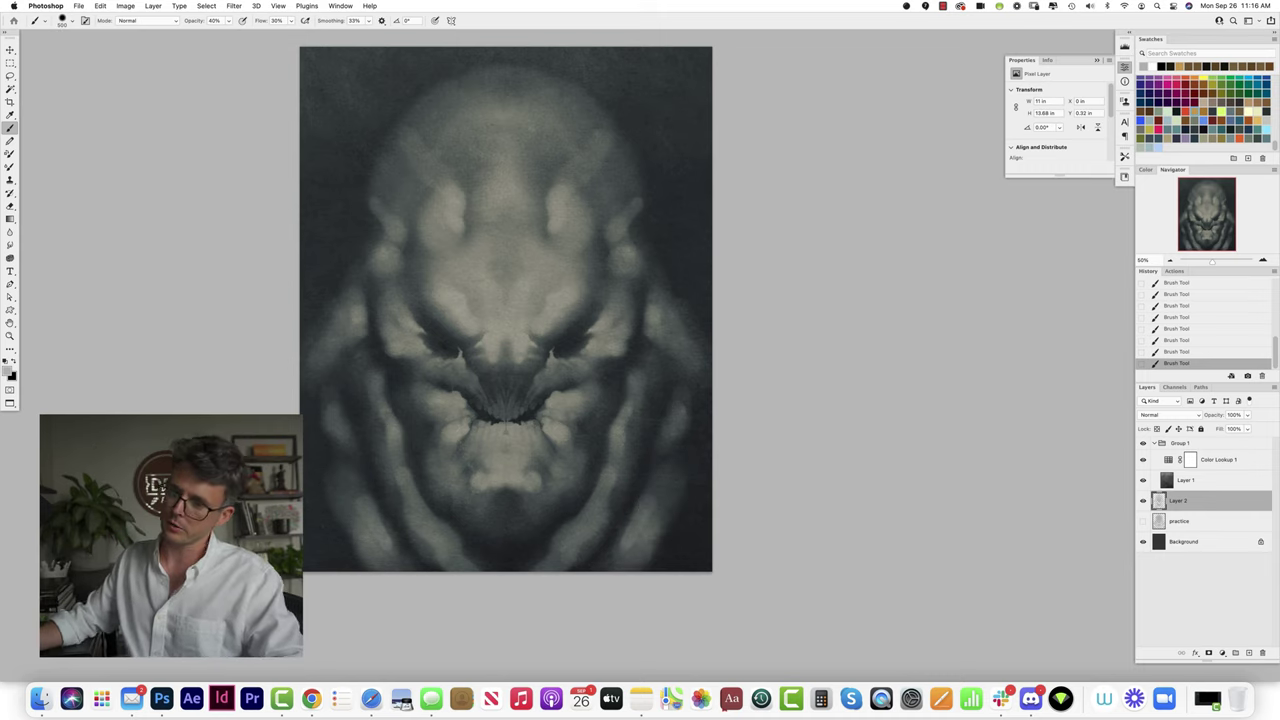
Step: Broaden and brighten the jaw, throat, neck and shoulders with large soft strokes at 30–40% opacity
mouse_move(452, 466)
left_mouse_down()
mouse_move(443, 473)
mouse_move(468, 476)
mouse_move(520, 555)
mouse_move(505, 520)
mouse_move(493, 537)
mouse_move(535, 540)
mouse_move(626, 455)
mouse_move(545, 571)
left_mouse_up()
left_click_drag(596, 480, 616, 428)
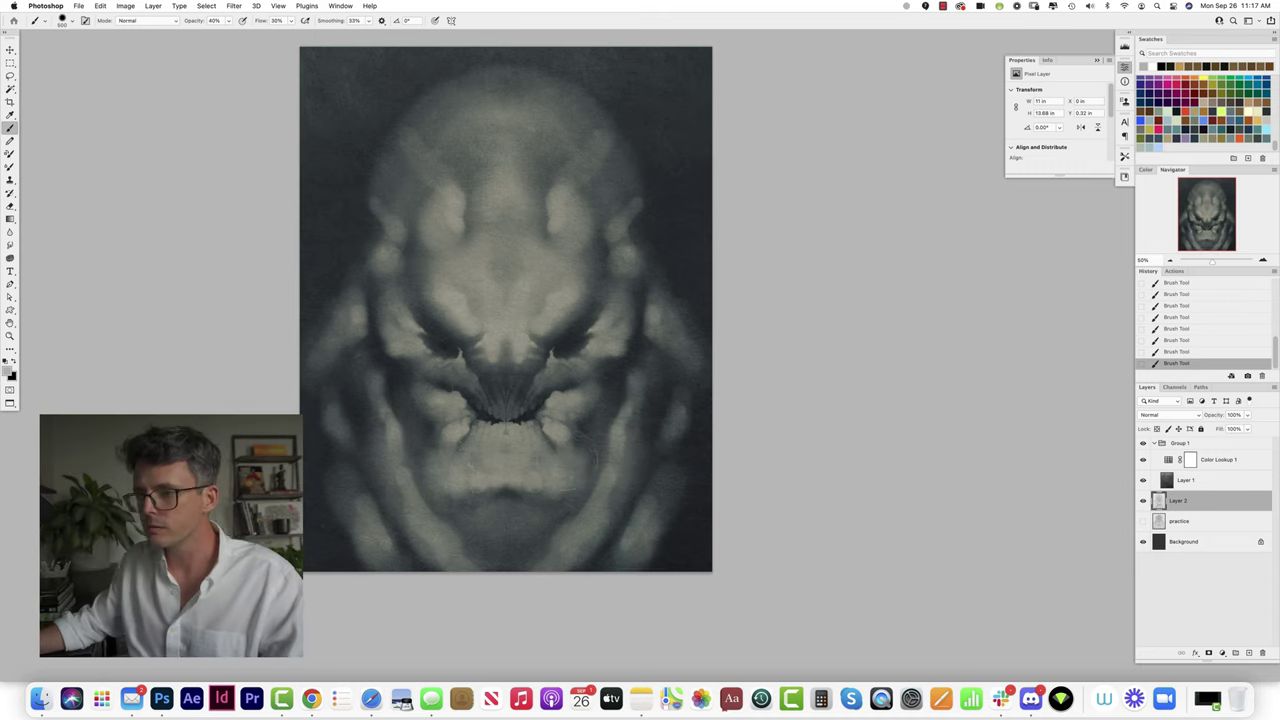
mouse_move(552, 456)
left_mouse_down()
mouse_move(564, 448)
mouse_move(556, 474)
mouse_move(518, 464)
left_mouse_up()
key("3")
left_click_drag(427, 441, 412, 430)
mouse_move(597, 428)
left_mouse_down()
mouse_move(628, 393)
mouse_move(621, 480)
mouse_move(681, 348)
mouse_move(639, 347)
mouse_move(614, 397)
mouse_move(660, 435)
mouse_move(680, 510)
left_mouse_up()
mouse_move(657, 405)
left_mouse_down()
mouse_move(690, 417)
mouse_move(700, 472)
left_mouse_up()
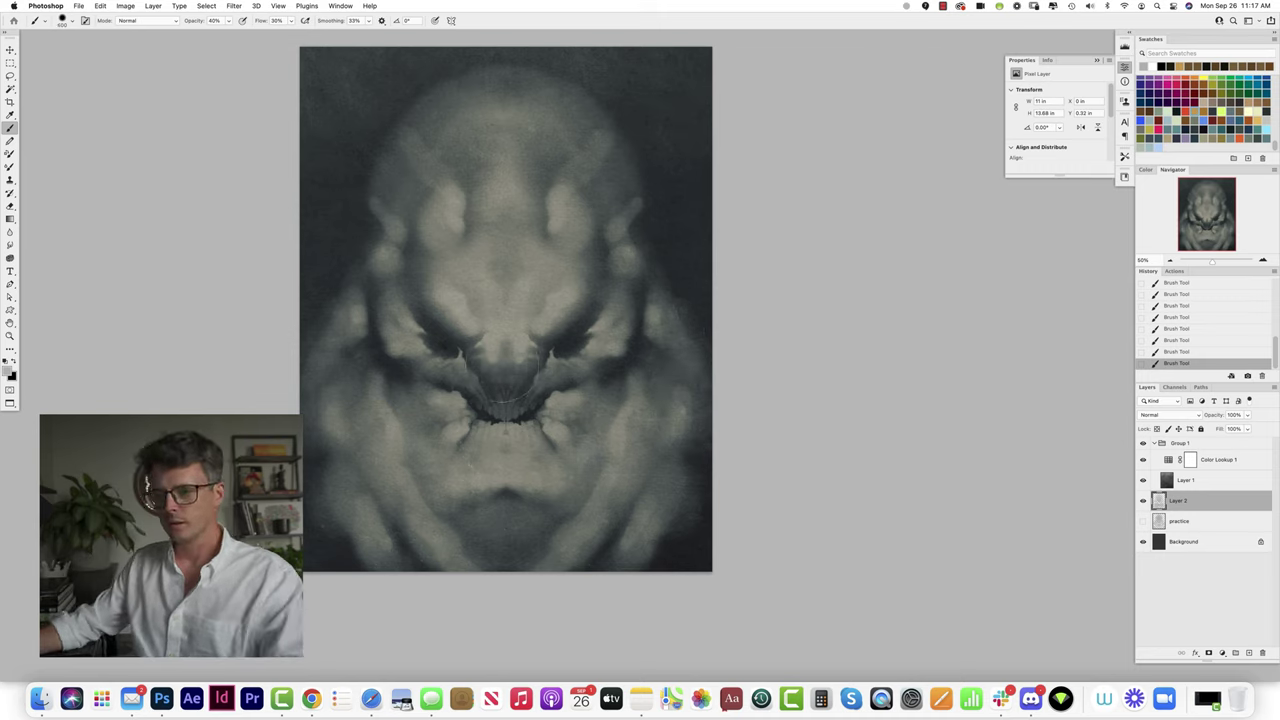
Step: Lighten the snout area with a soft brush at 10% opacity and delete the latest brush state from the history
key("1")
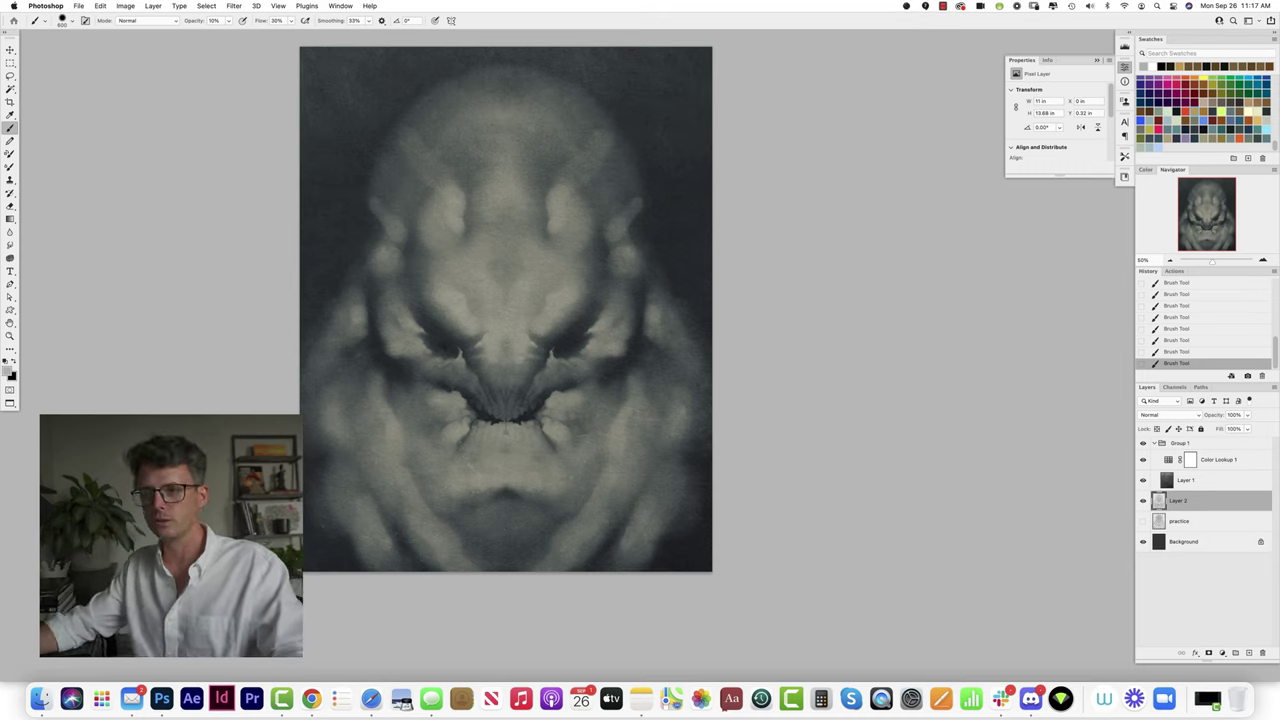
key("e")
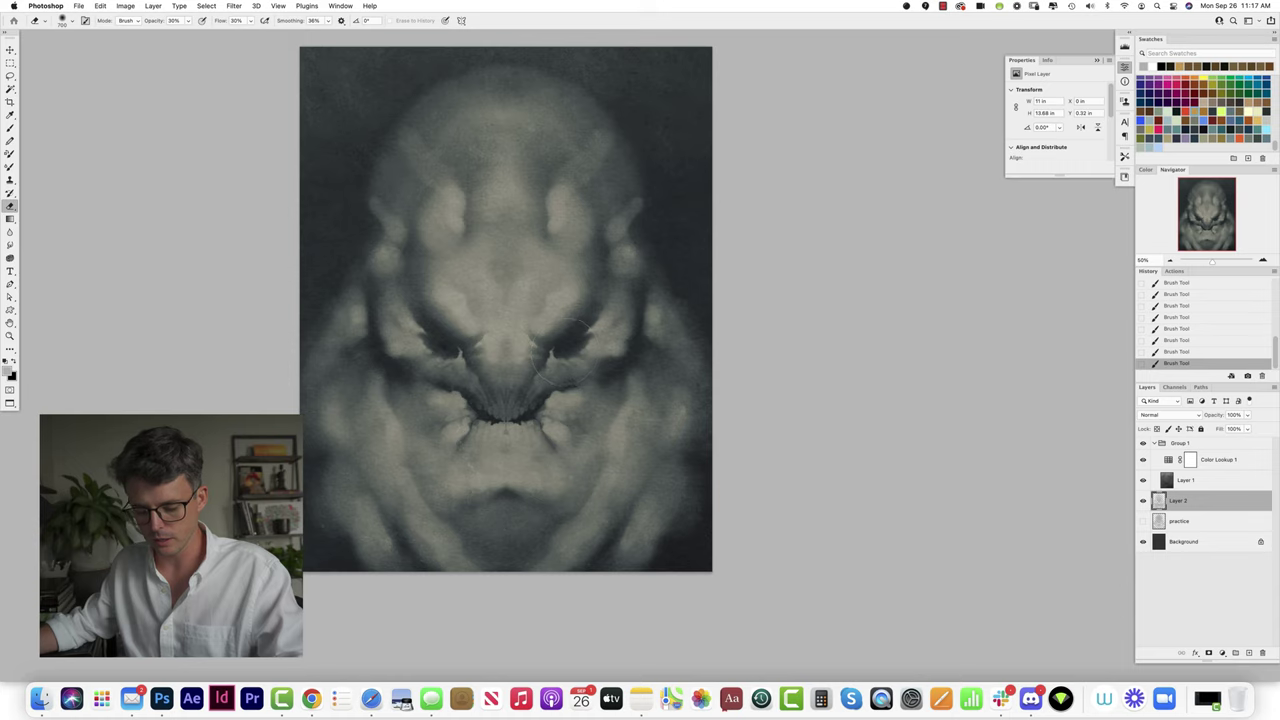
left_click(1261, 375)
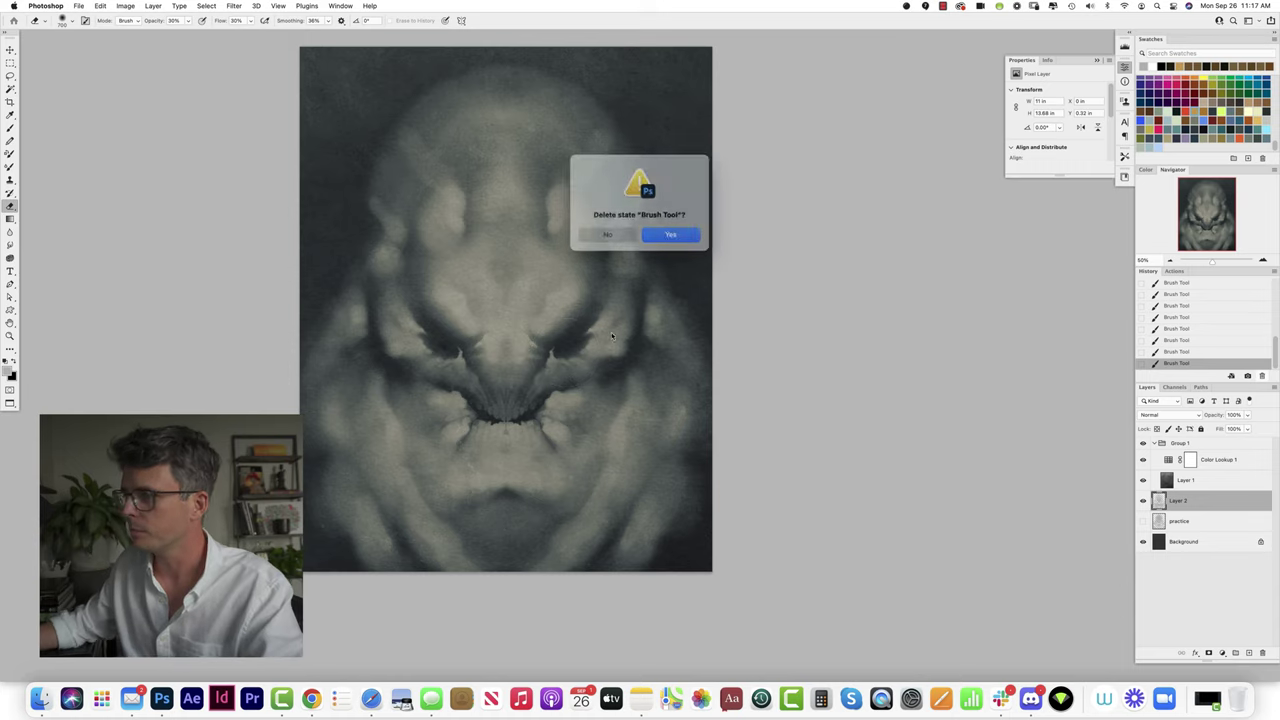
left_click(664, 231)
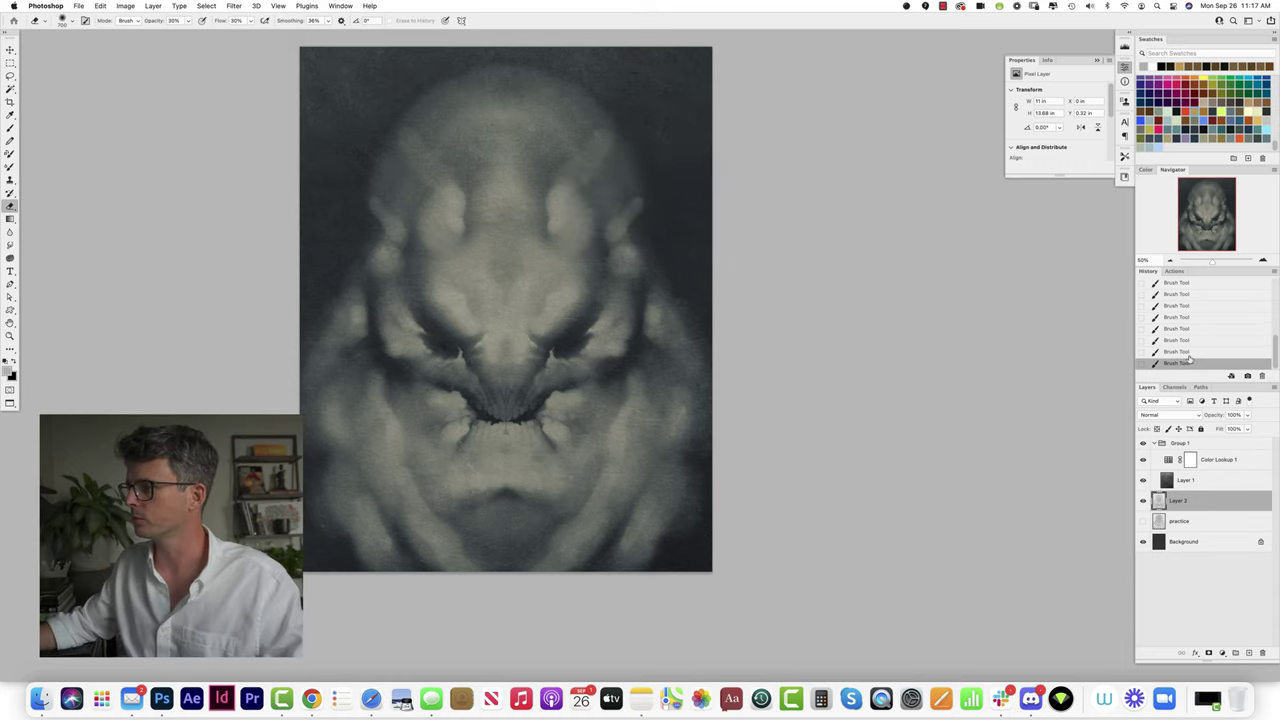
Step: Deepen the shadows at the inner eyes with short mirrored strokes of a small eraser at 50% opacity and 30% flow
key("z")
left_click(580, 367)
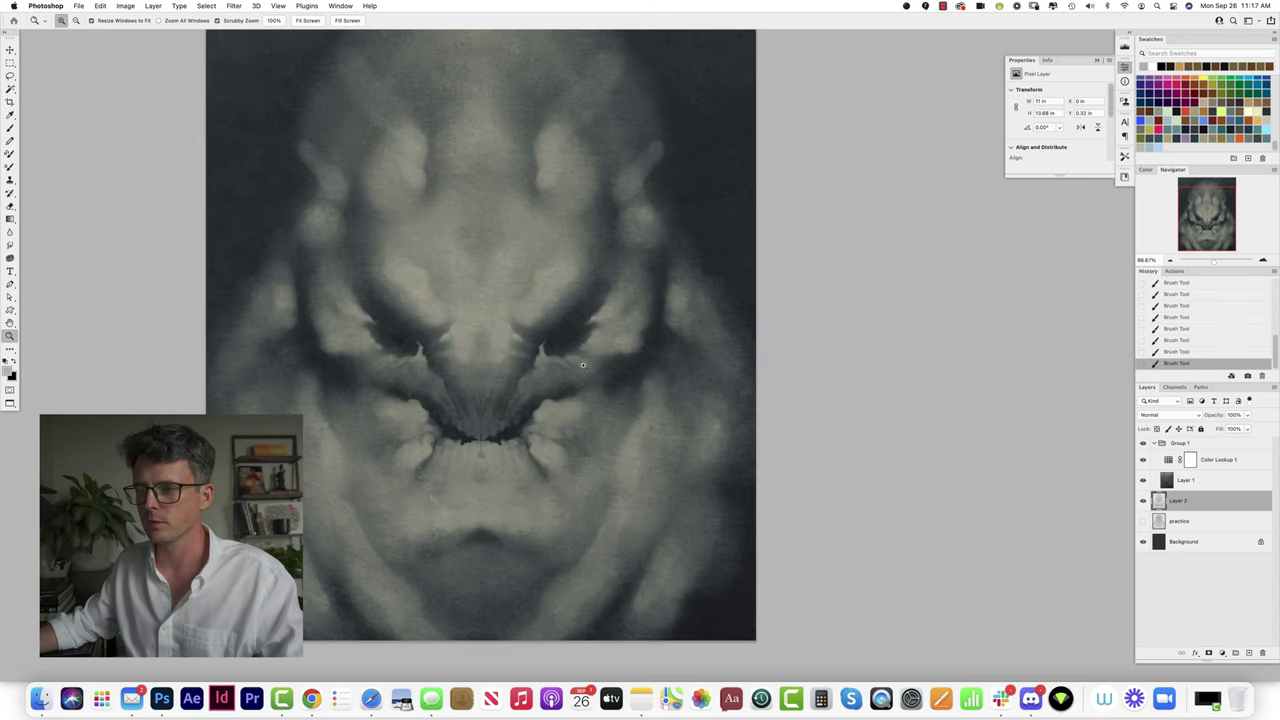
key("b")
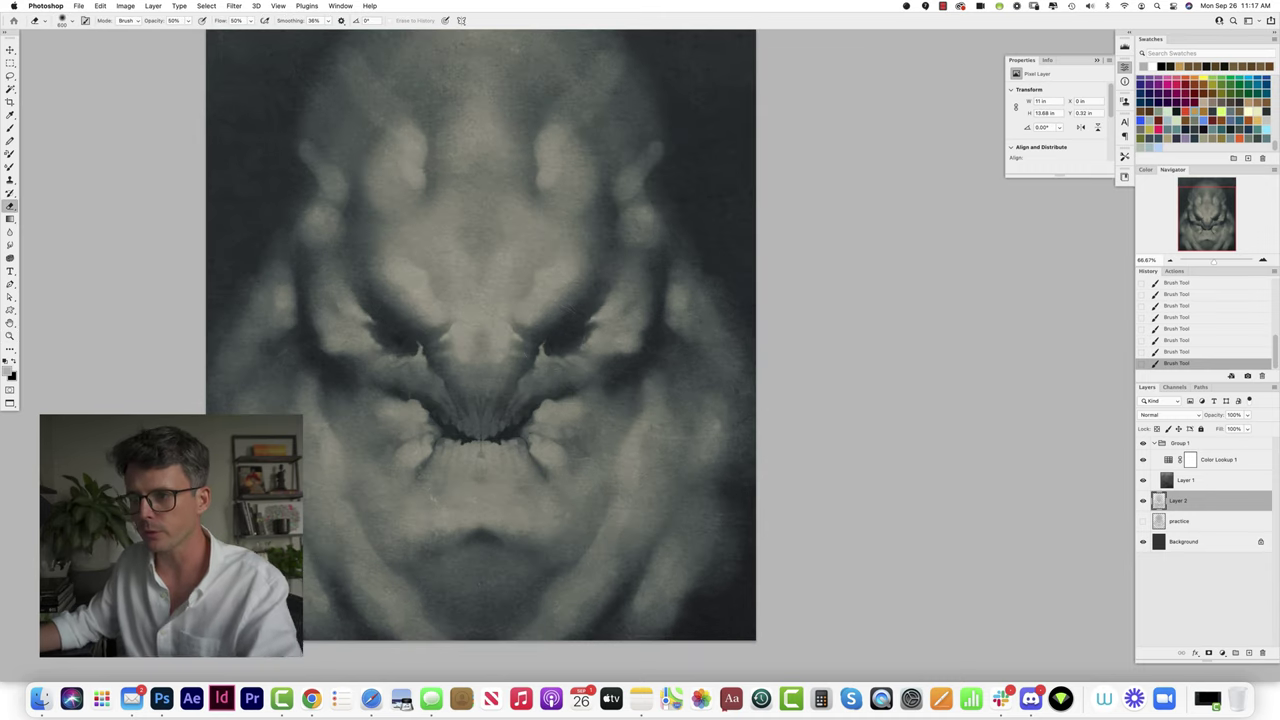
key("bracketleft")
key("bracketleft")
key("bracketleft")
key("bracketleft")
key("bracketleft")
key("bracketleft")
key("bracketleft")
key("bracketleft")
key("bracketleft")
left_click_drag(566, 340, 558, 347)
left_click_drag(556, 346, 552, 346)
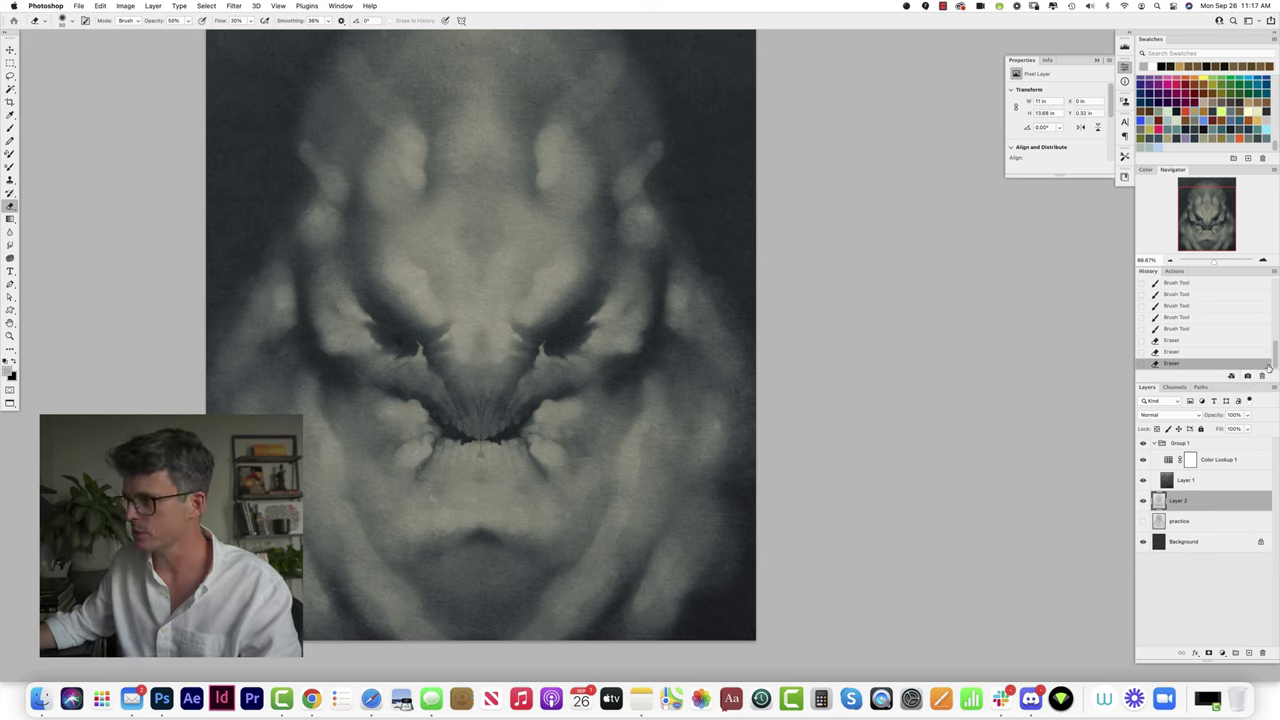
Step: Compare the two saved history snapshots with the painting and return to the latest eraser state
left_click_drag(1268, 368, 1264, 297)
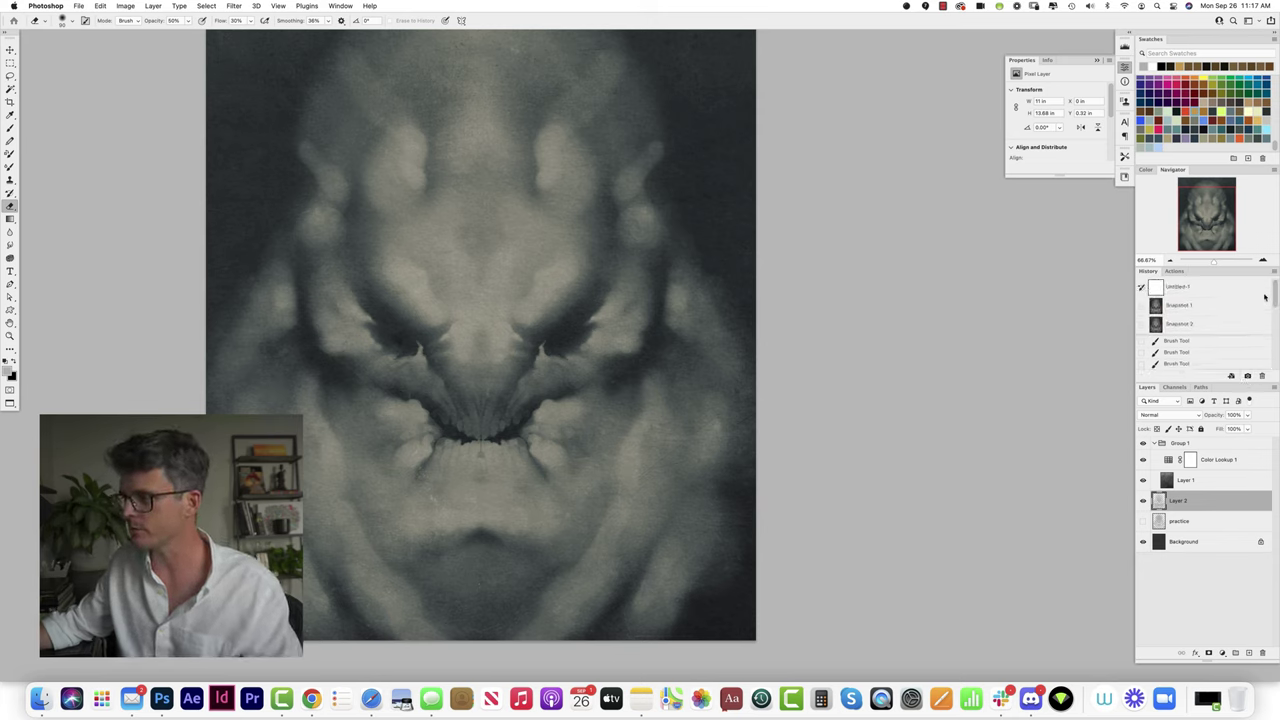
left_click(1184, 323)
left_click(1188, 311)
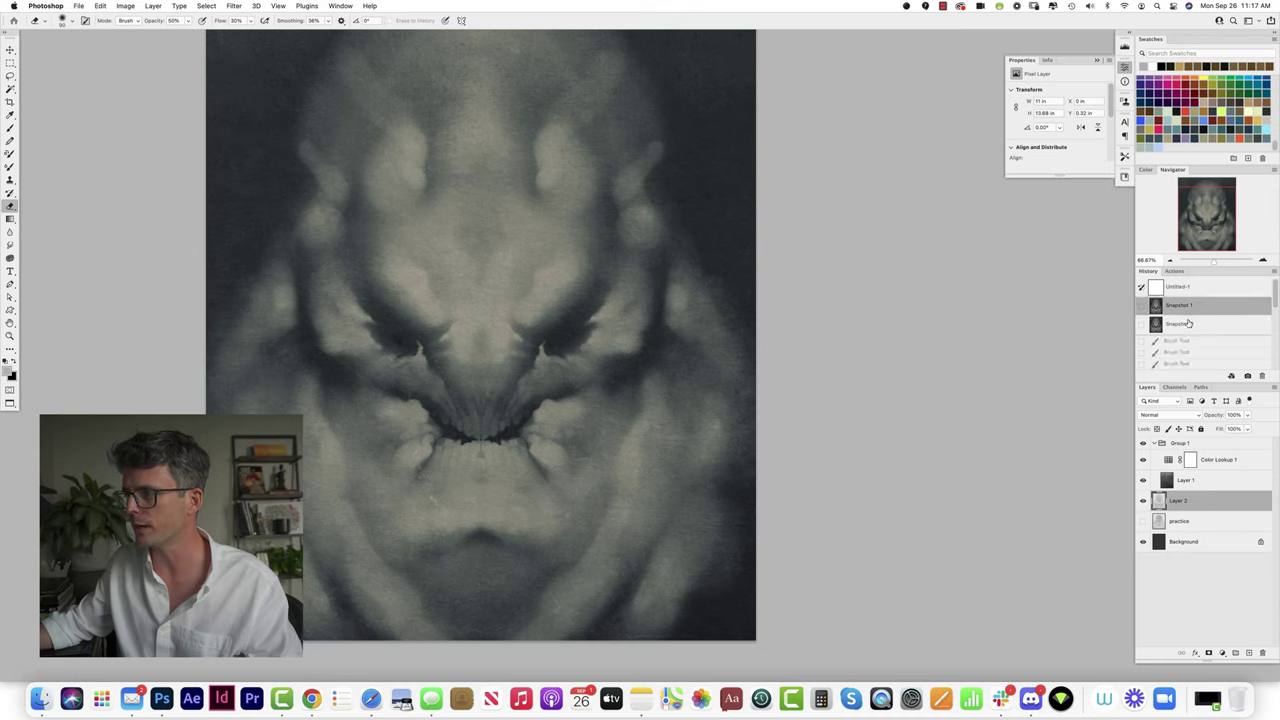
left_click(1187, 324)
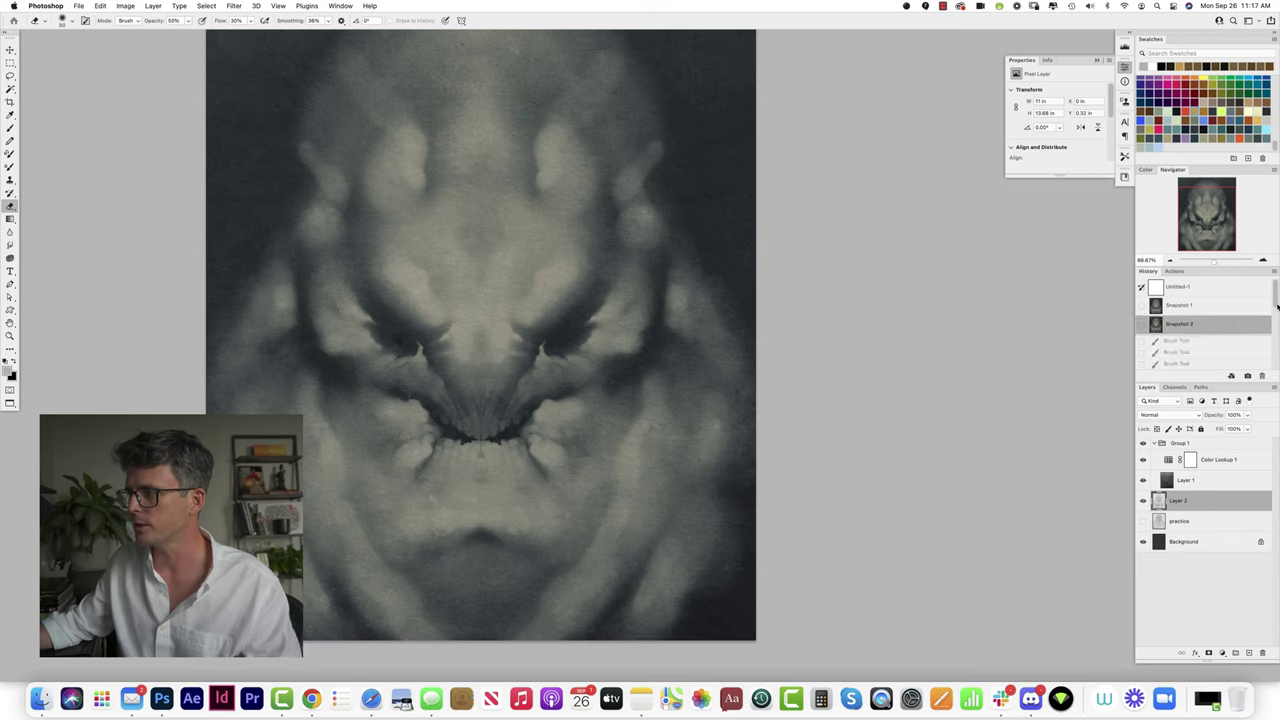
left_click_drag(1276, 304, 1276, 368)
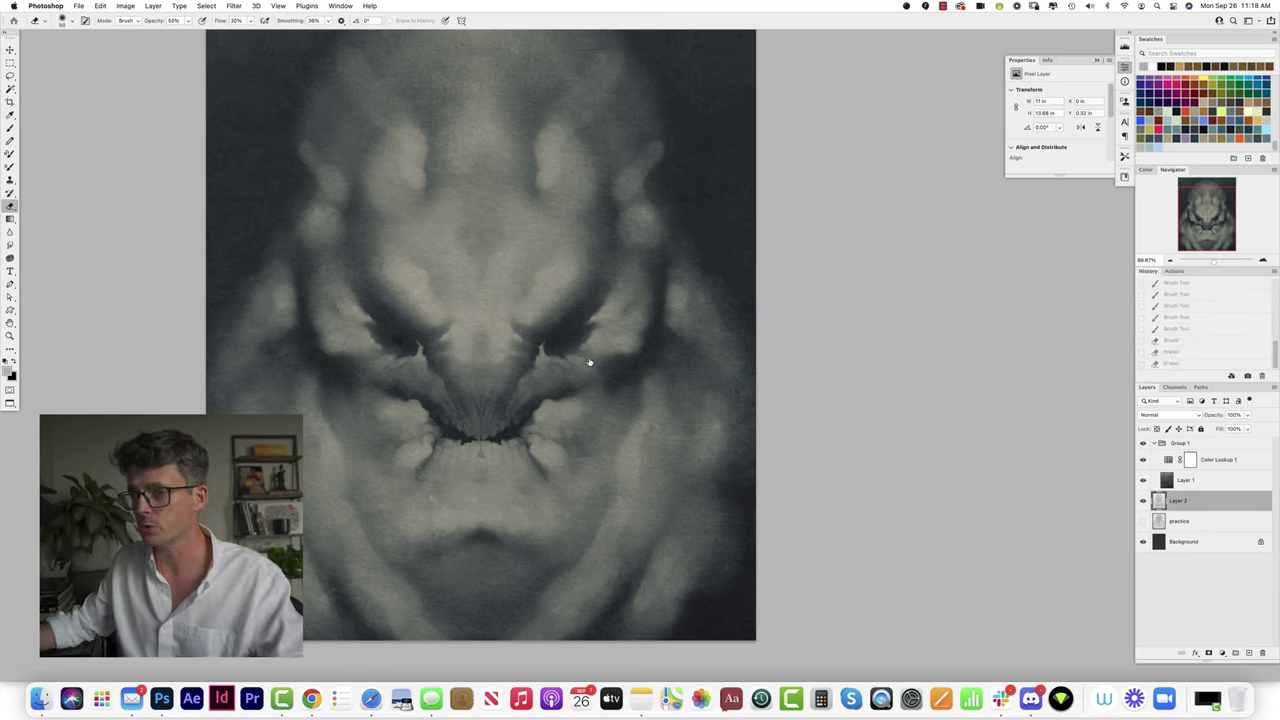
left_click(1172, 363)
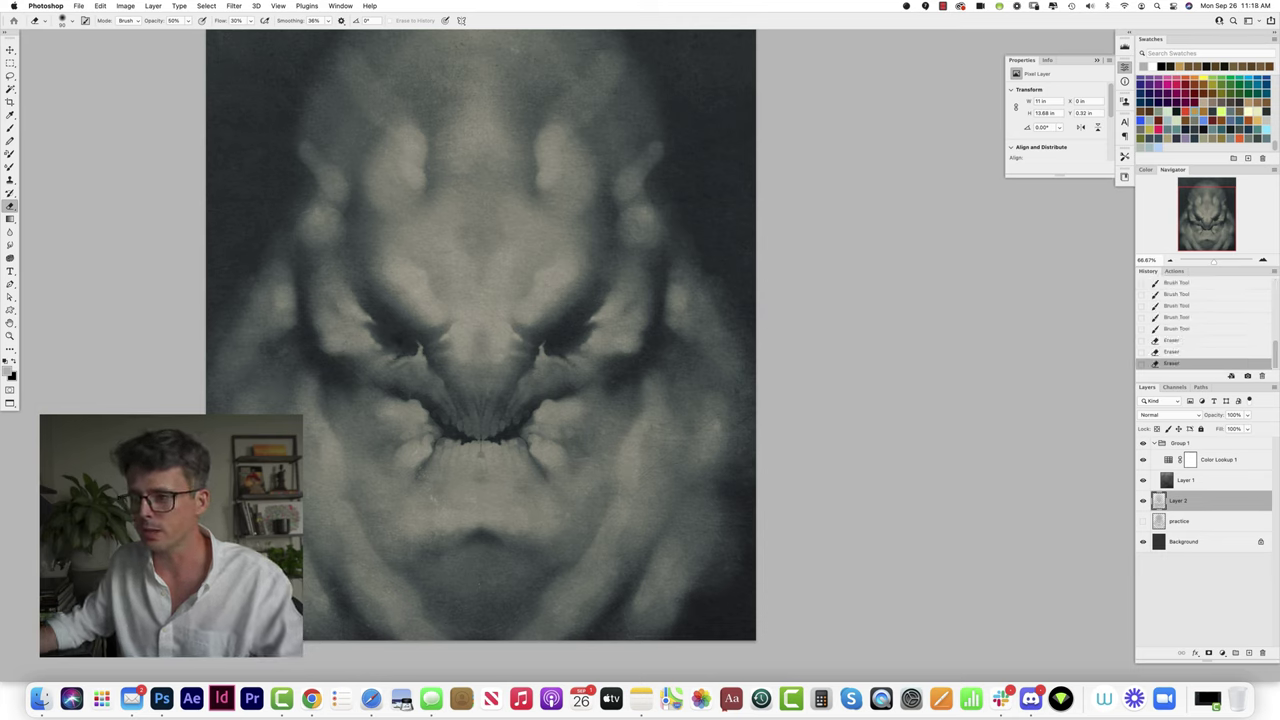
Step: Erase thin mirrored creases beneath the eyes and across the outer eye ridges at 50% opacity and 30% flow
left_click(619, 373)
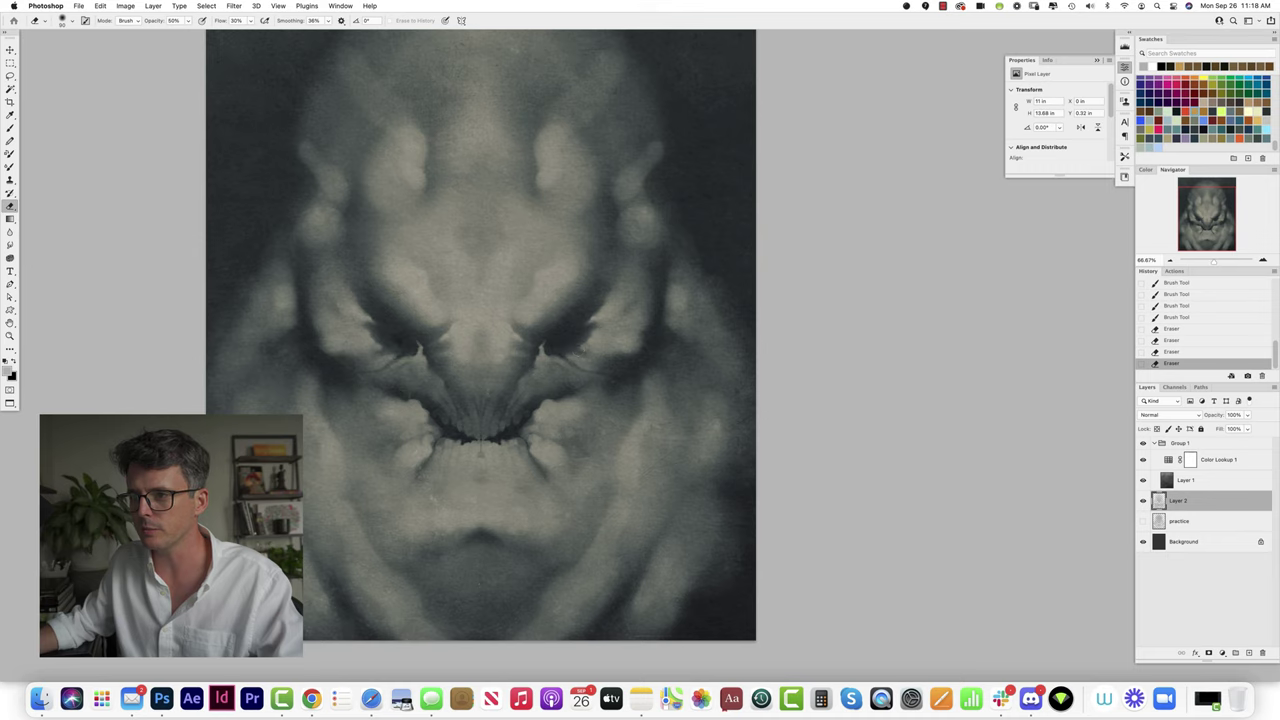
mouse_move(596, 342)
left_mouse_down()
mouse_move(585, 331)
mouse_move(628, 328)
left_mouse_up()
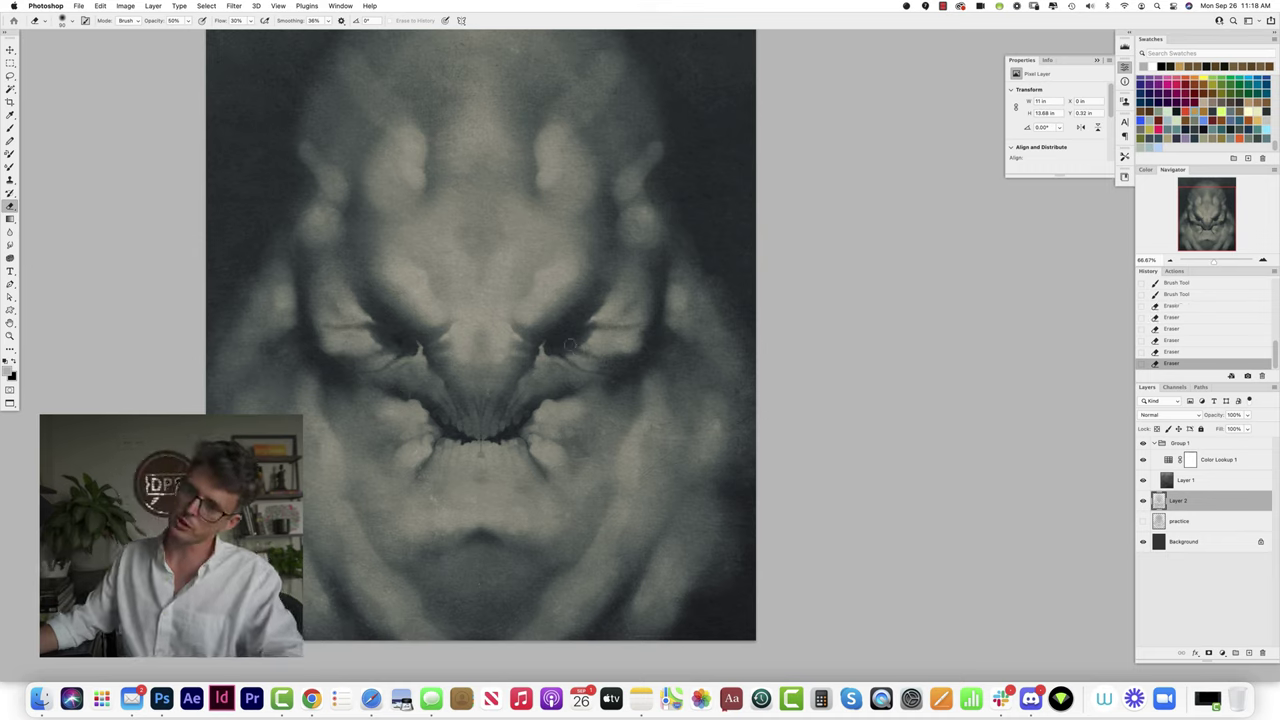
Step: Erase thin mirrored crack lines from the mouth down both sides of the chin, starting at 40% opacity and 40% flow
key("4")
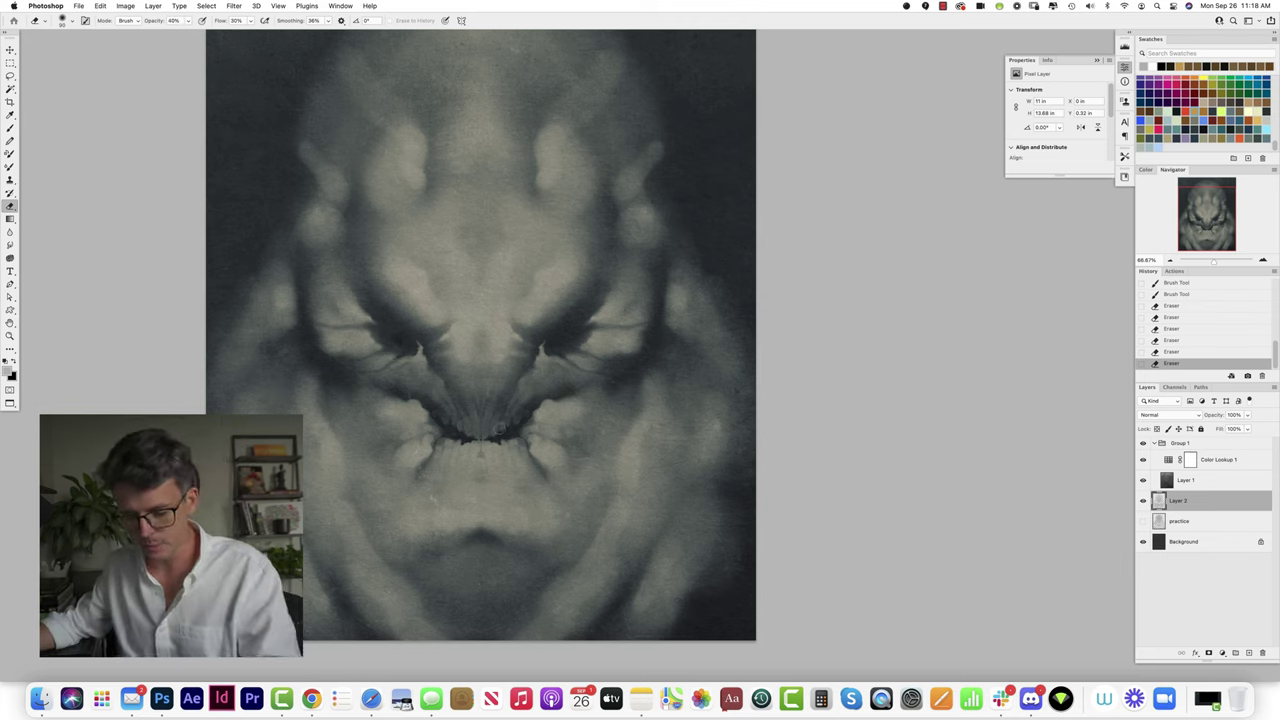
key("shift+4")
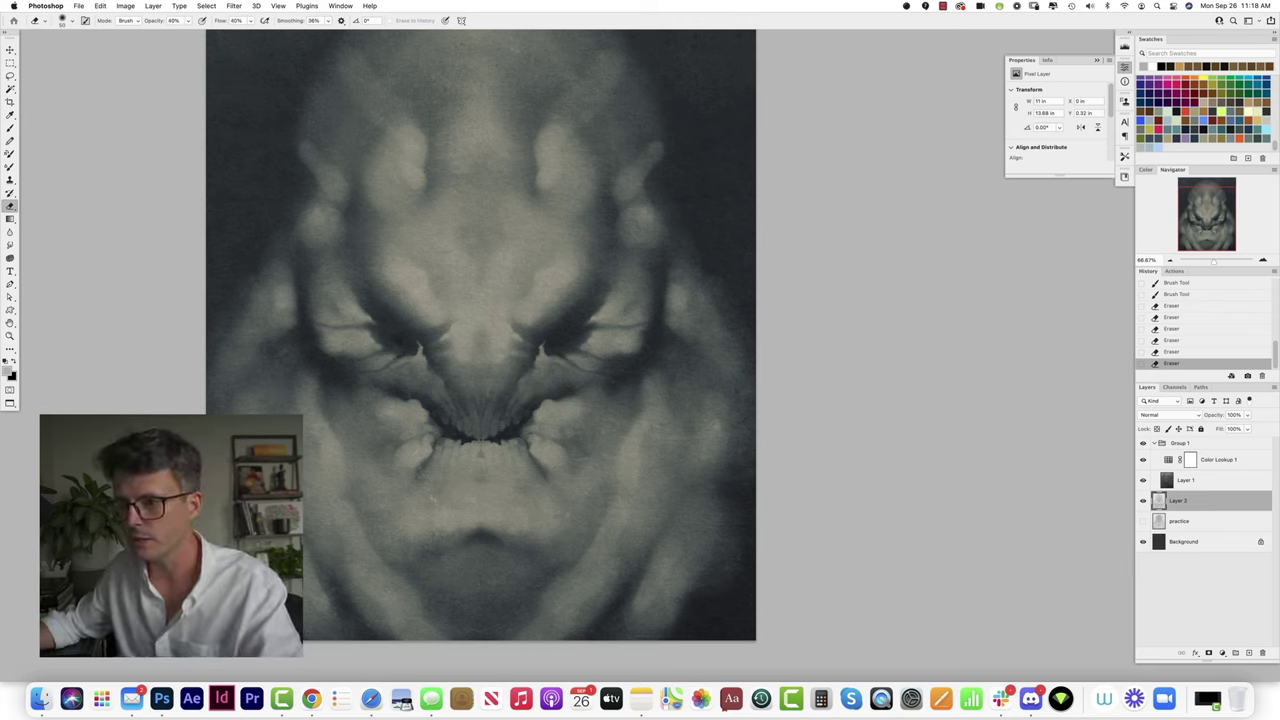
left_click_drag(447, 472, 438, 506)
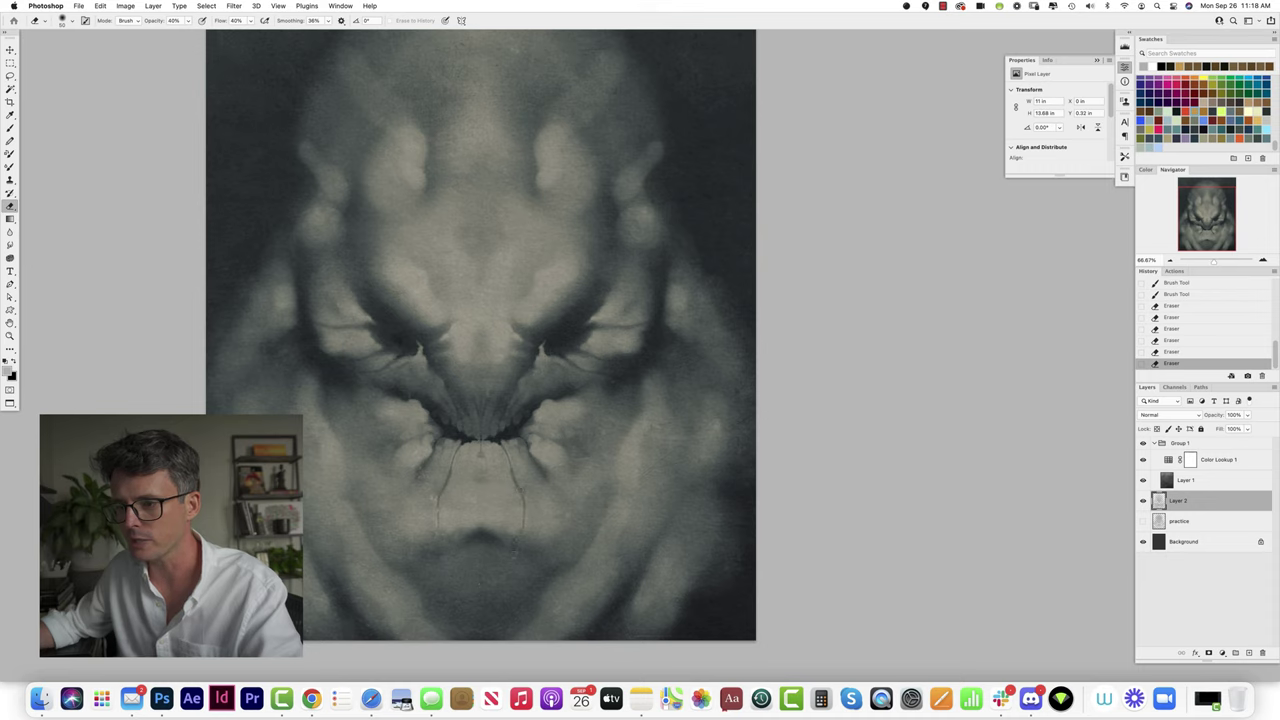
left_click_drag(515, 548, 515, 583)
key("bracketleft")
key("bracketleft")
key("bracketleft")
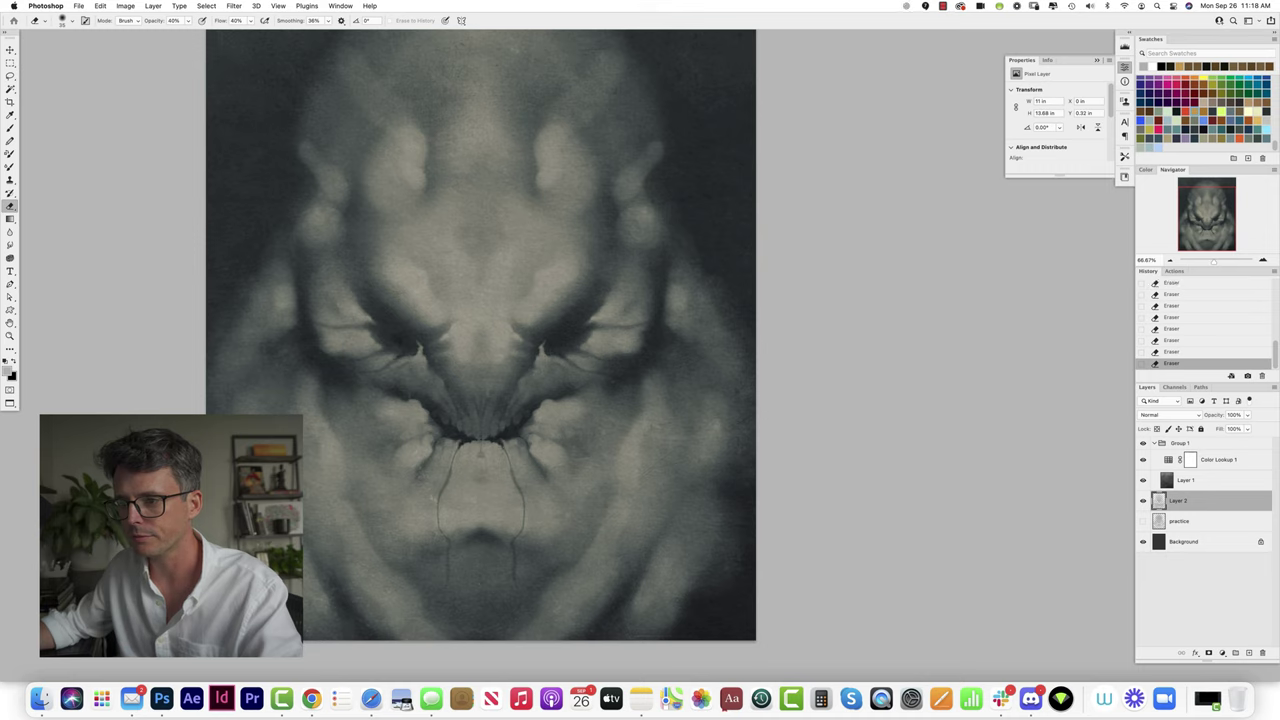
left_click_drag(516, 477, 520, 489)
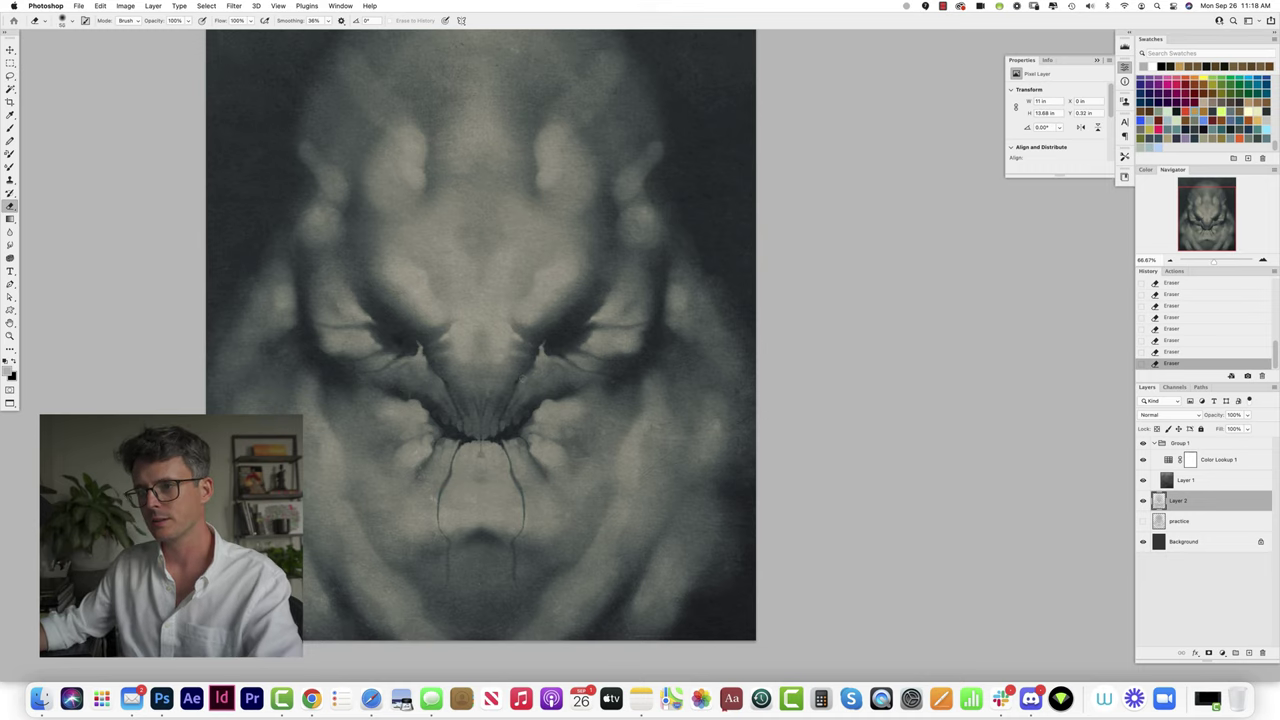
Step: Erase mirrored wrinkles into the folds beside the mouth with a small eraser at 30% opacity and 34% flow
key("e")
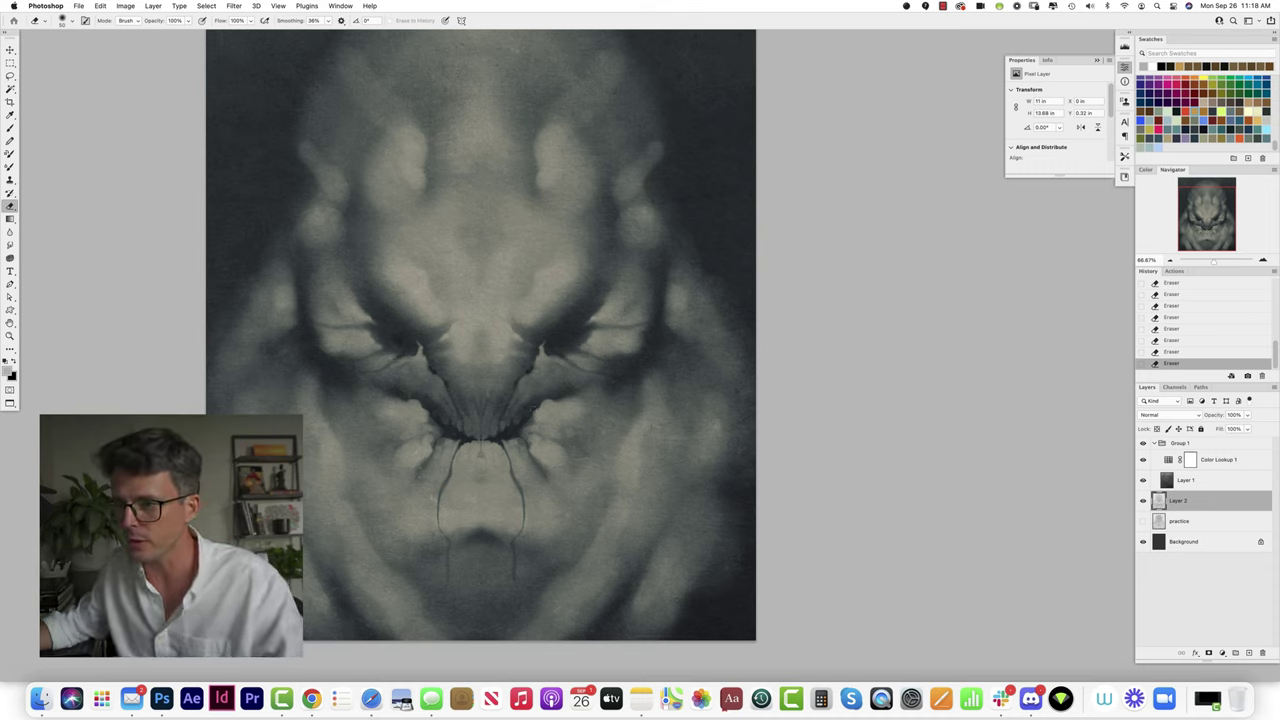
key("shift+5")
key("shift+4")
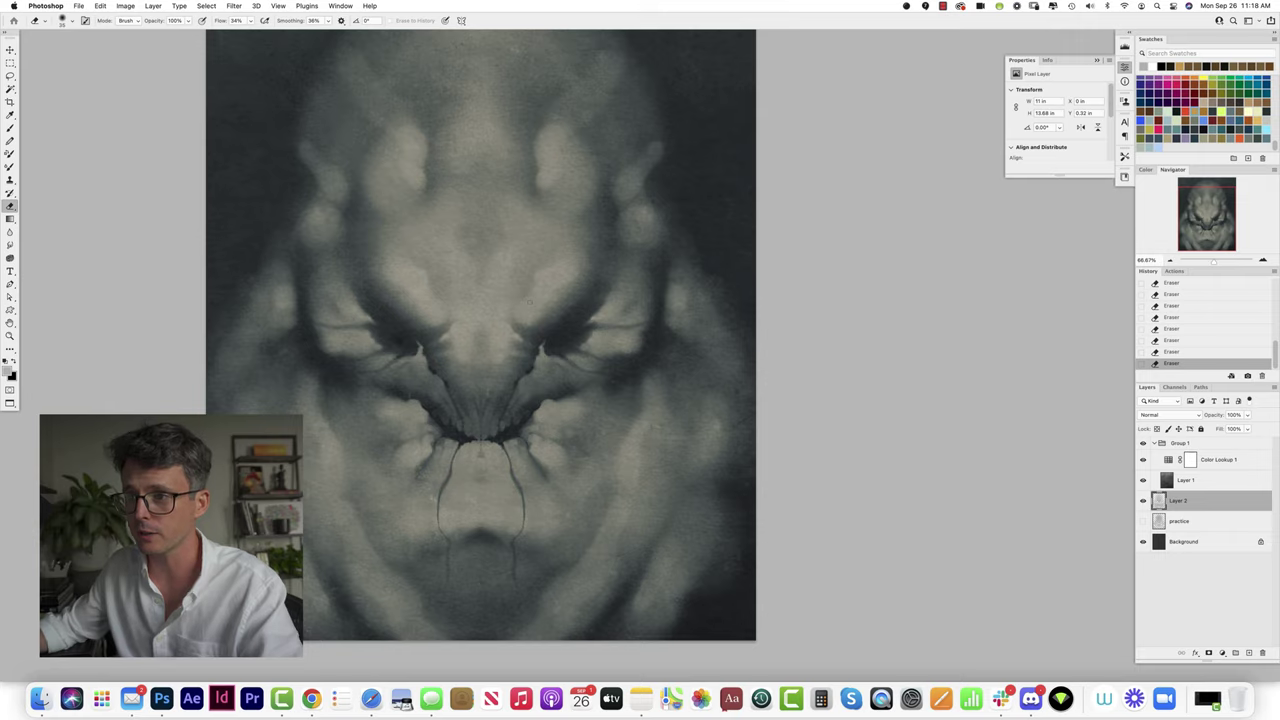
left_click_drag(565, 310, 540, 346)
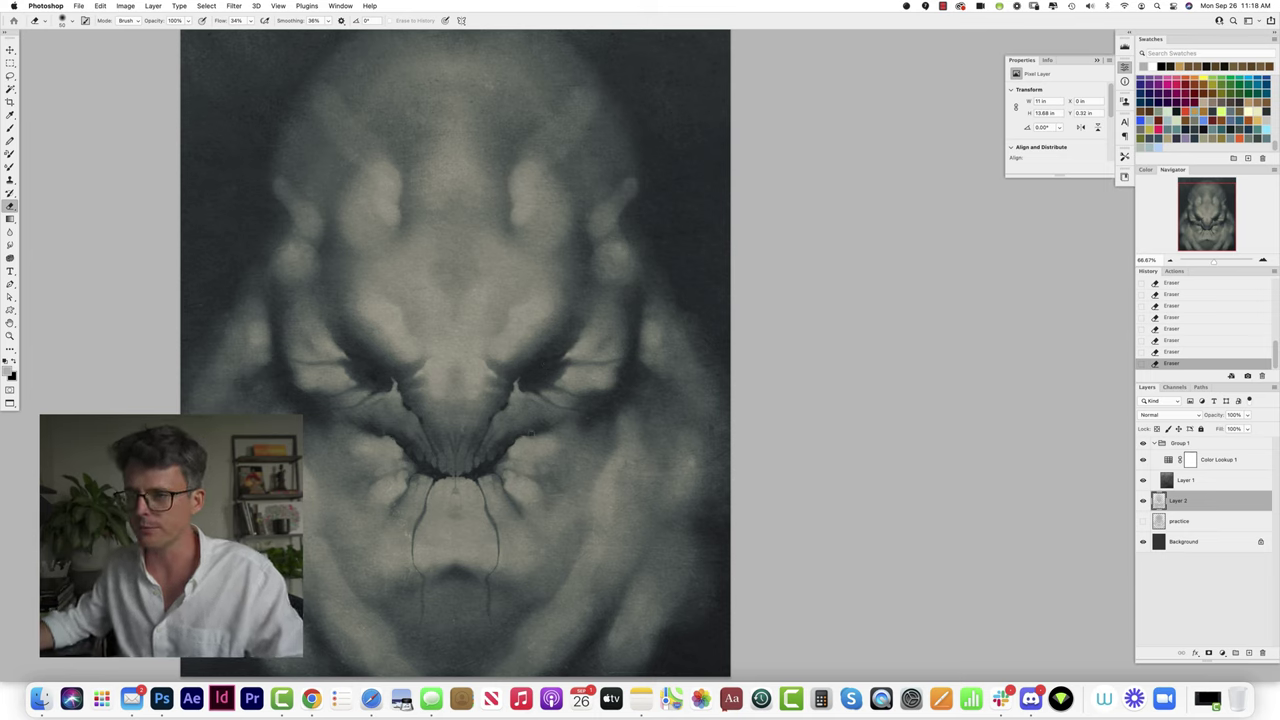
key("3")
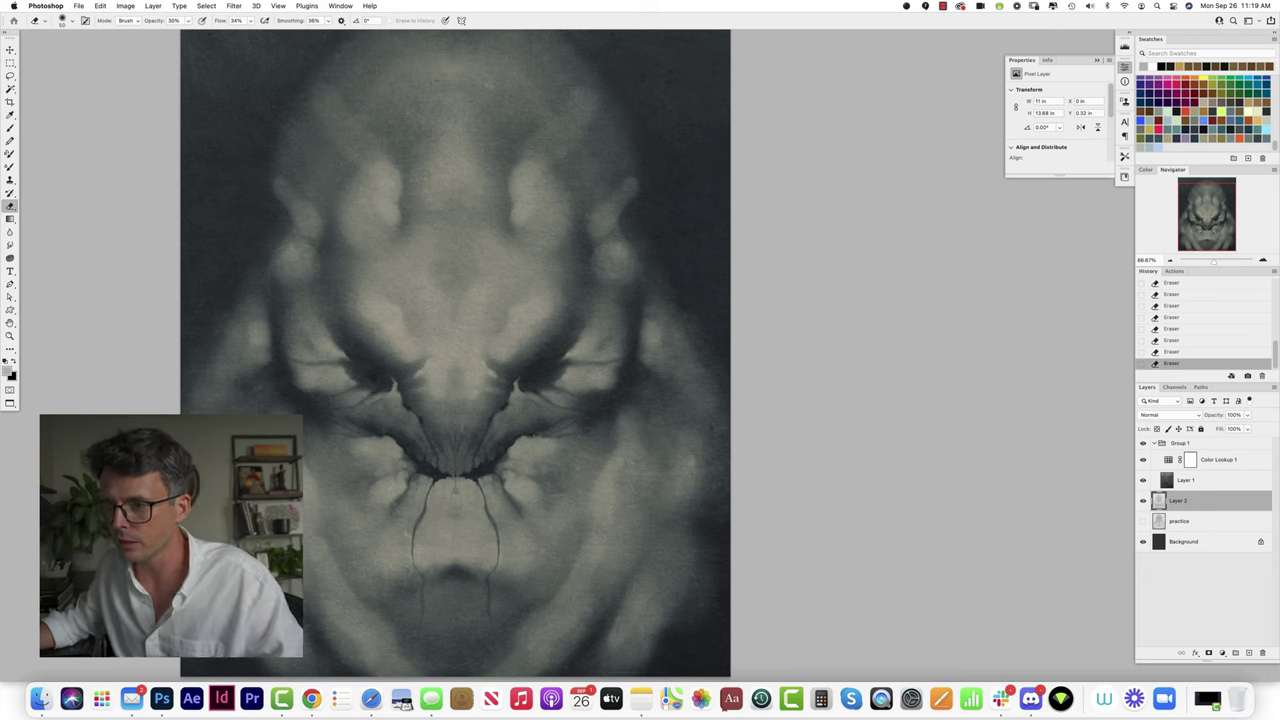
left_click_drag(508, 461, 522, 458)
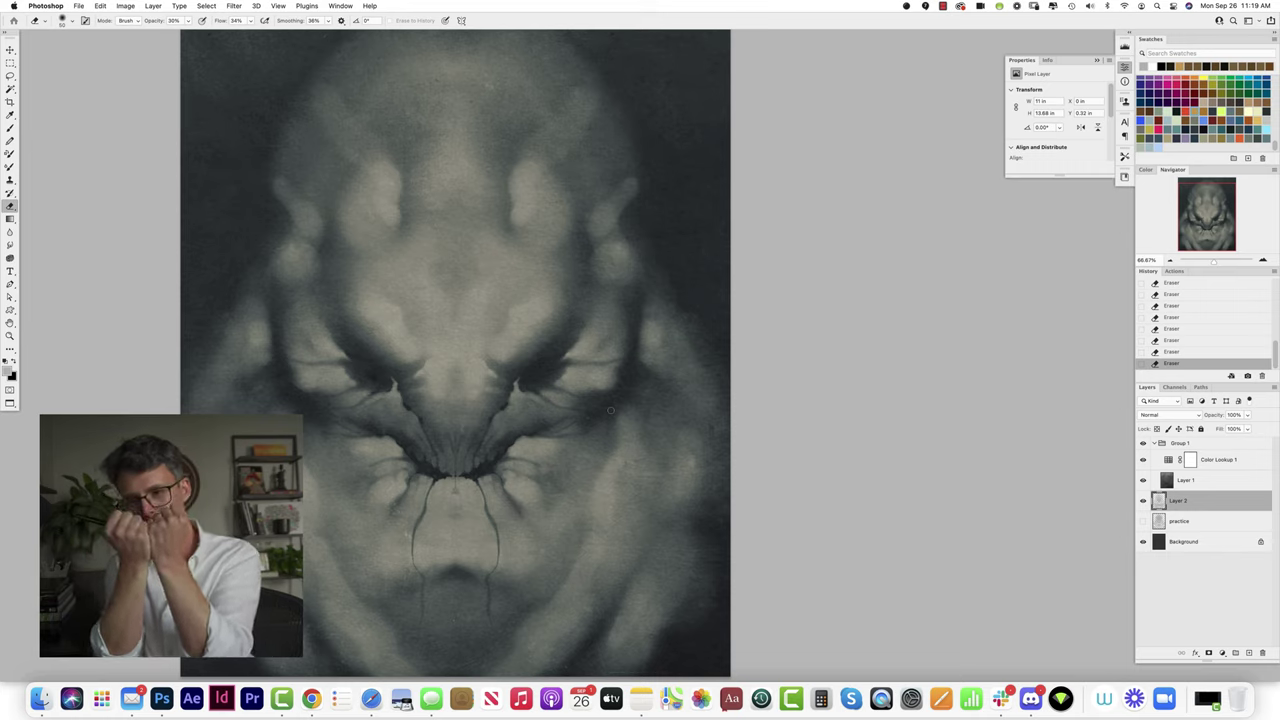
Step: Try erasing mirrored crack lines from the inner brows up across the forehead to the temples at 50% flow
key("shift+5")
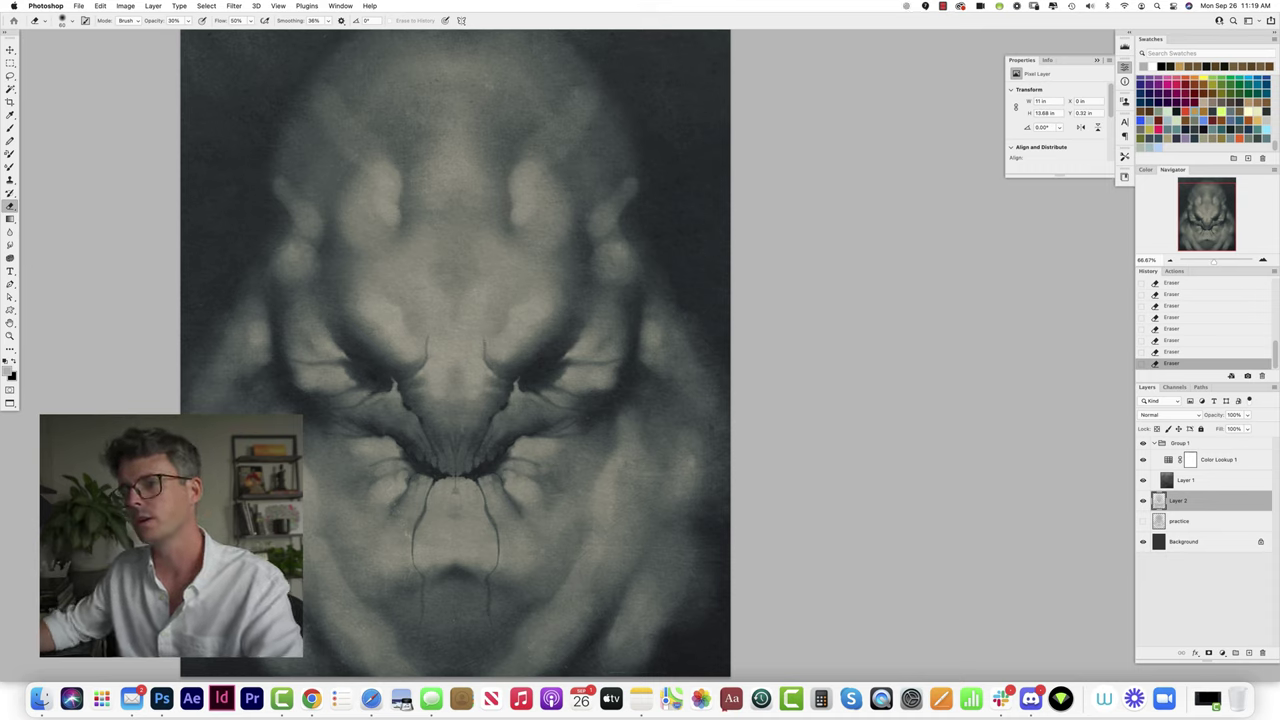
mouse_move(485, 332)
left_mouse_down()
mouse_move(513, 297)
mouse_move(518, 257)
left_mouse_up()
left_click_drag(398, 252, 350, 198)
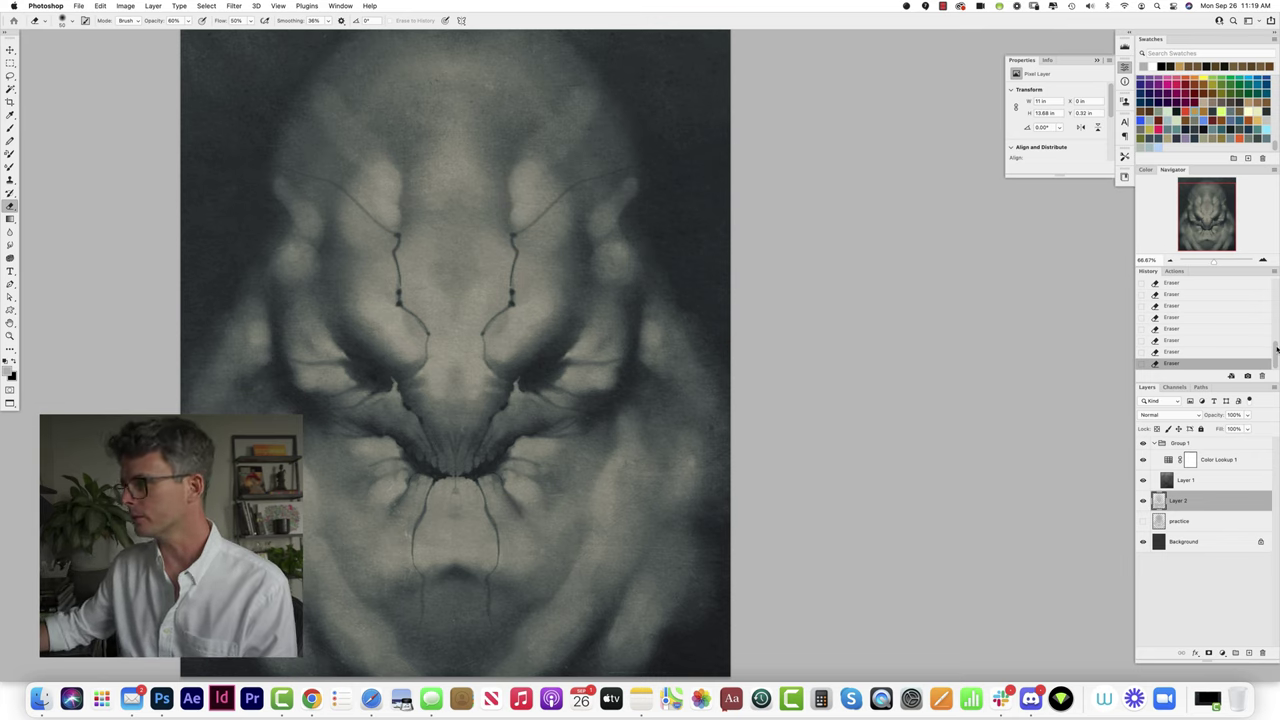
Step: Roll the painting back in the history to the eraser state before the long forehead crack lines
scroll(1221, 307, "up", 1)
left_click(1218, 304)
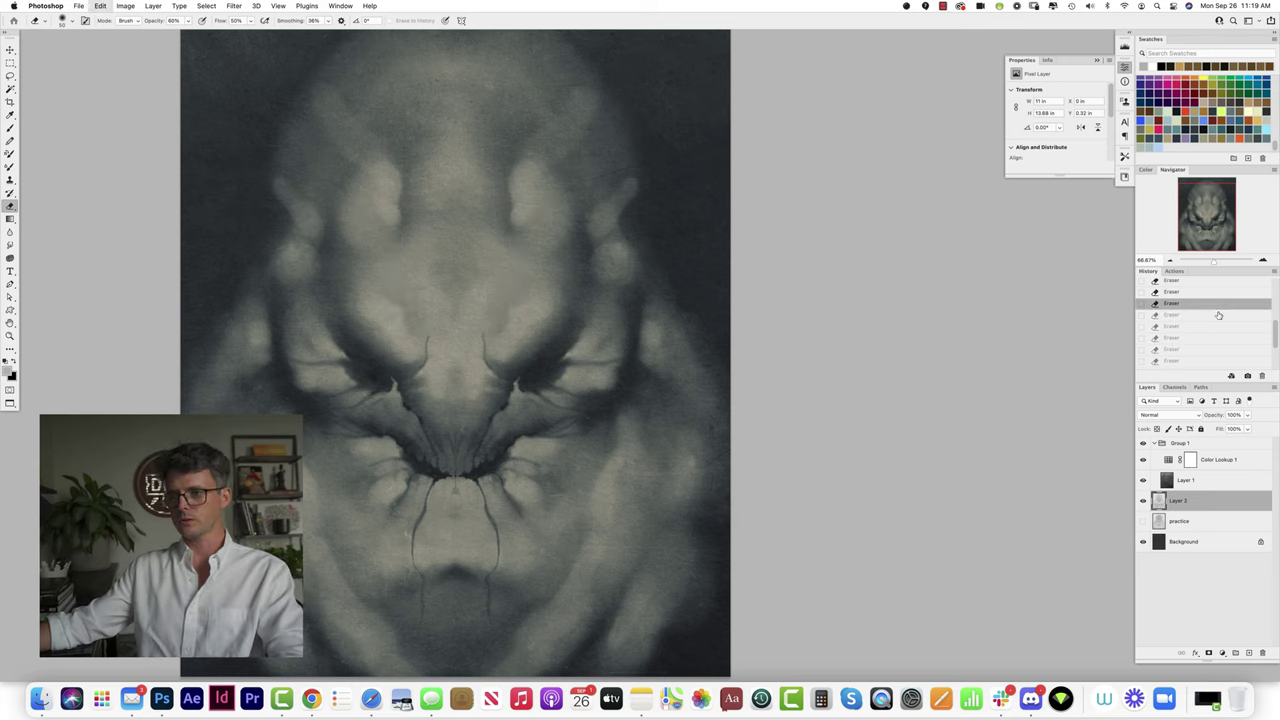
key("ctrl+z")
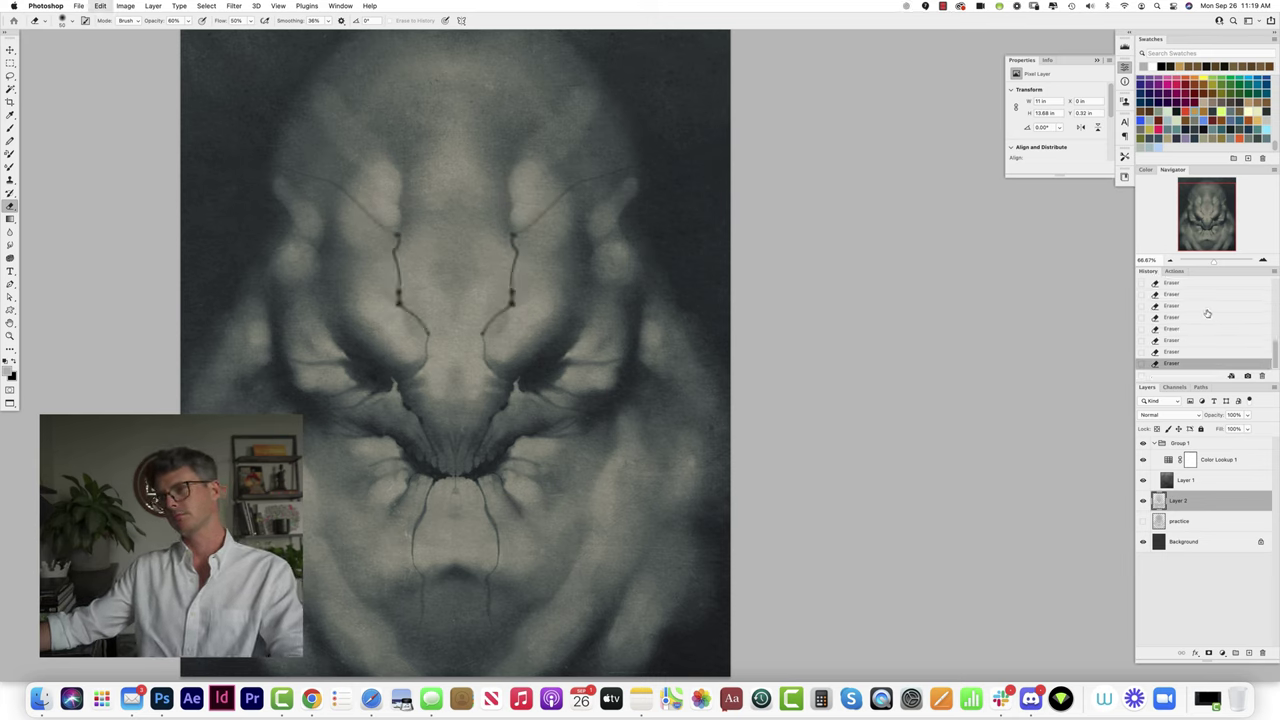
left_click(1200, 284)
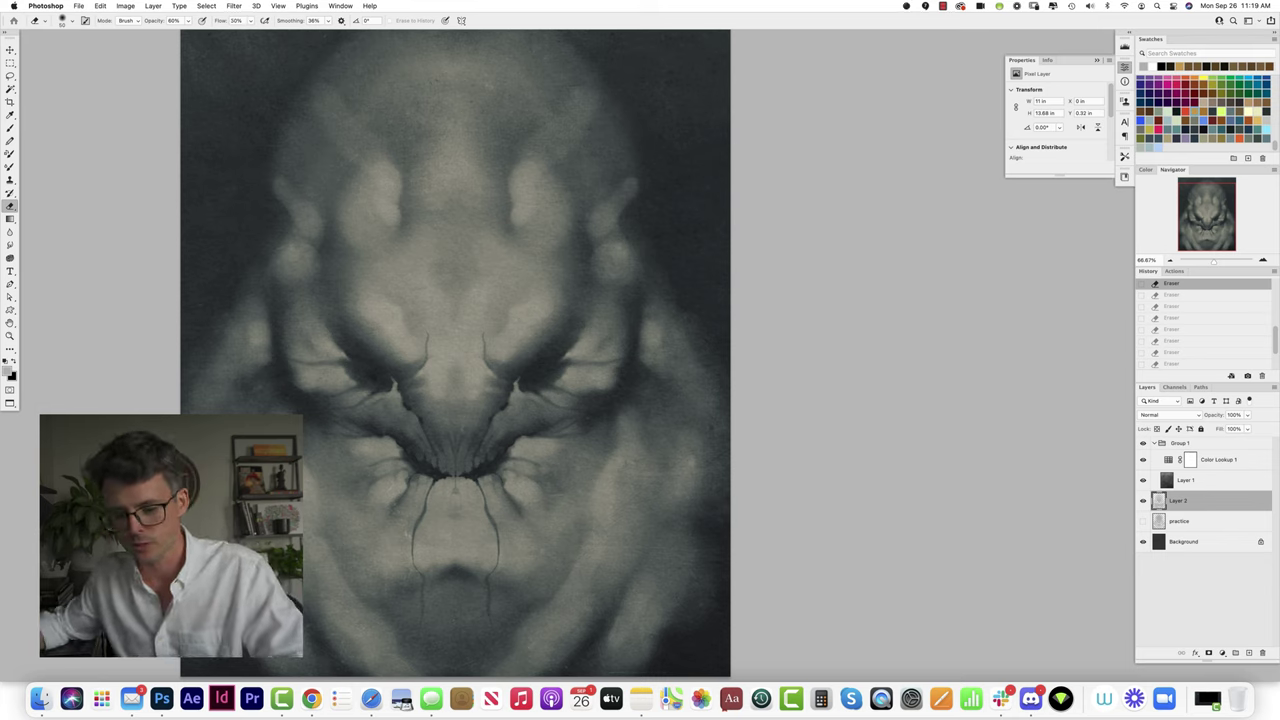
key("ctrl+z")
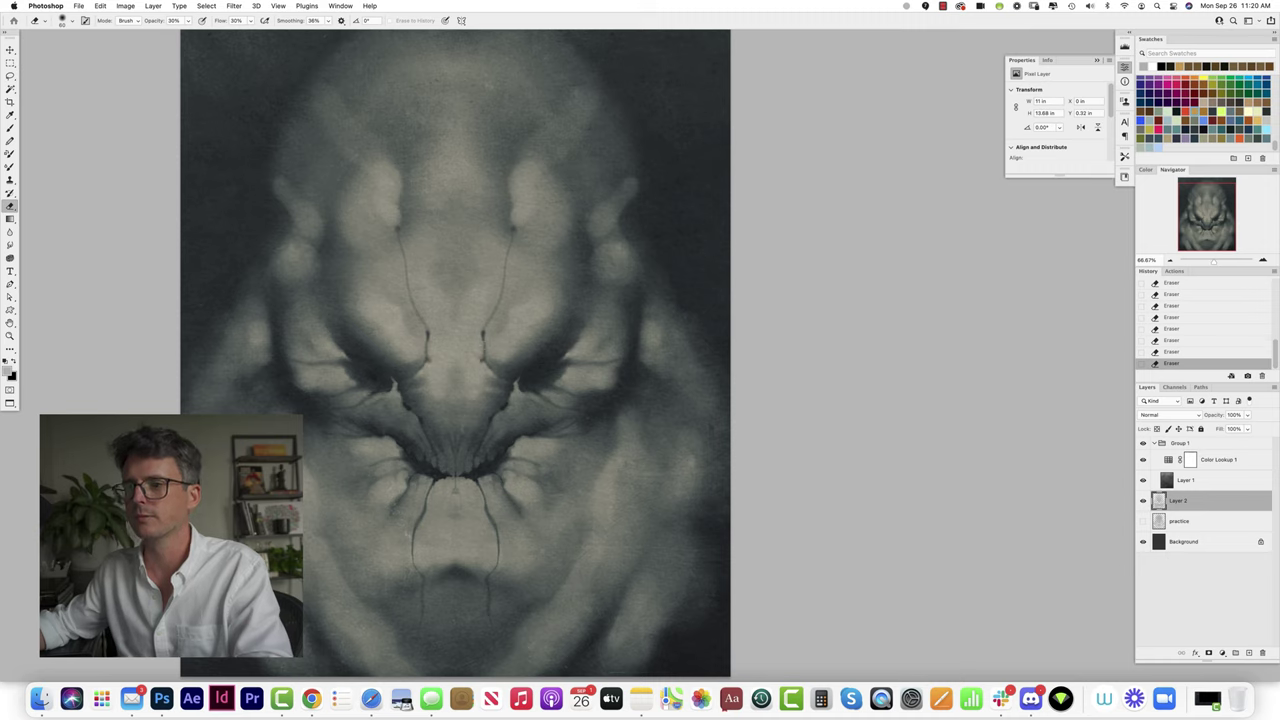
Step: Undo the latest eraser strokes and touch up the inner eye corners with a short mirrored erasure
key("0")
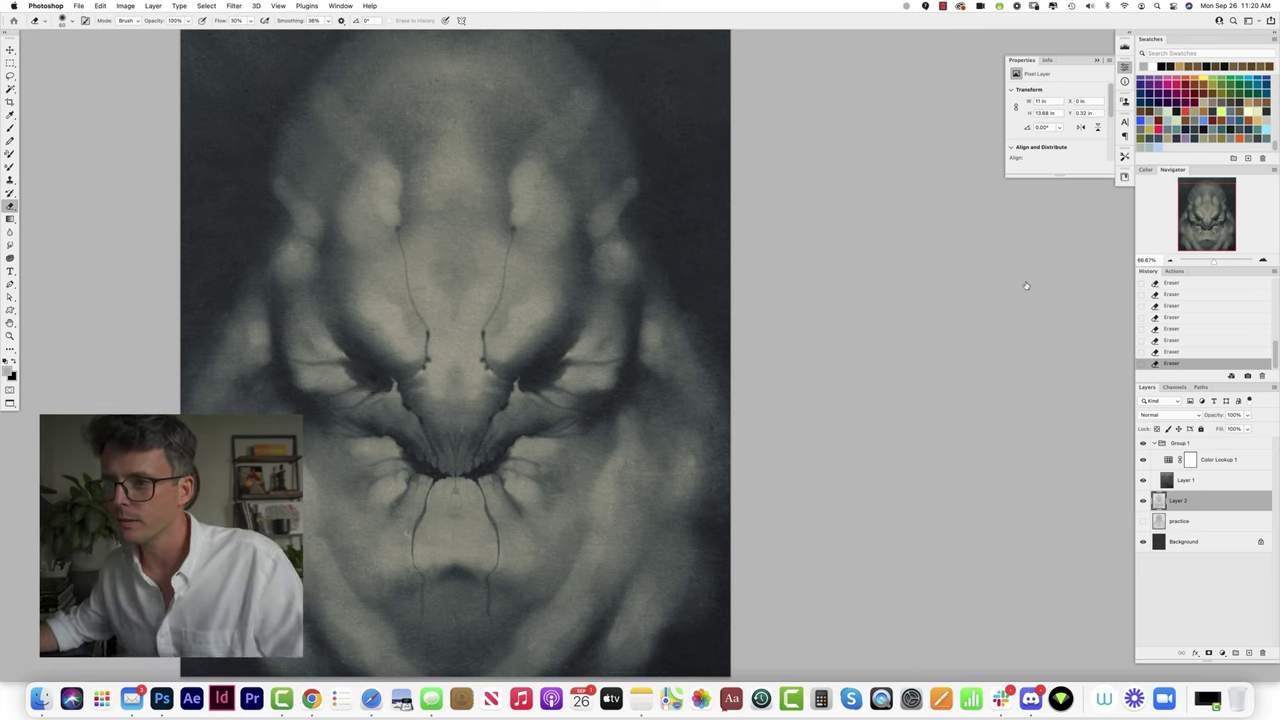
key("super+z")
key("super+z")
key("super+z")
key("super+z")
key("super+z")
key("super+z")
left_click_drag(520, 377, 531, 381)
Step: Paint soft mirrored highlights with the brush onto the outer temple lumps and extend them up the sides of the head
key("b")
key("z")
key("b")
left_click(630, 221)
left_click(634, 210)
left_click(631, 186)
left_click_drag(632, 153, 661, 127)
Step: Dab bright mirrored highlights onto the shoulder bumps beside the eyes, using a smaller soft brush and enlarging it gradually
key("3")
key("4")
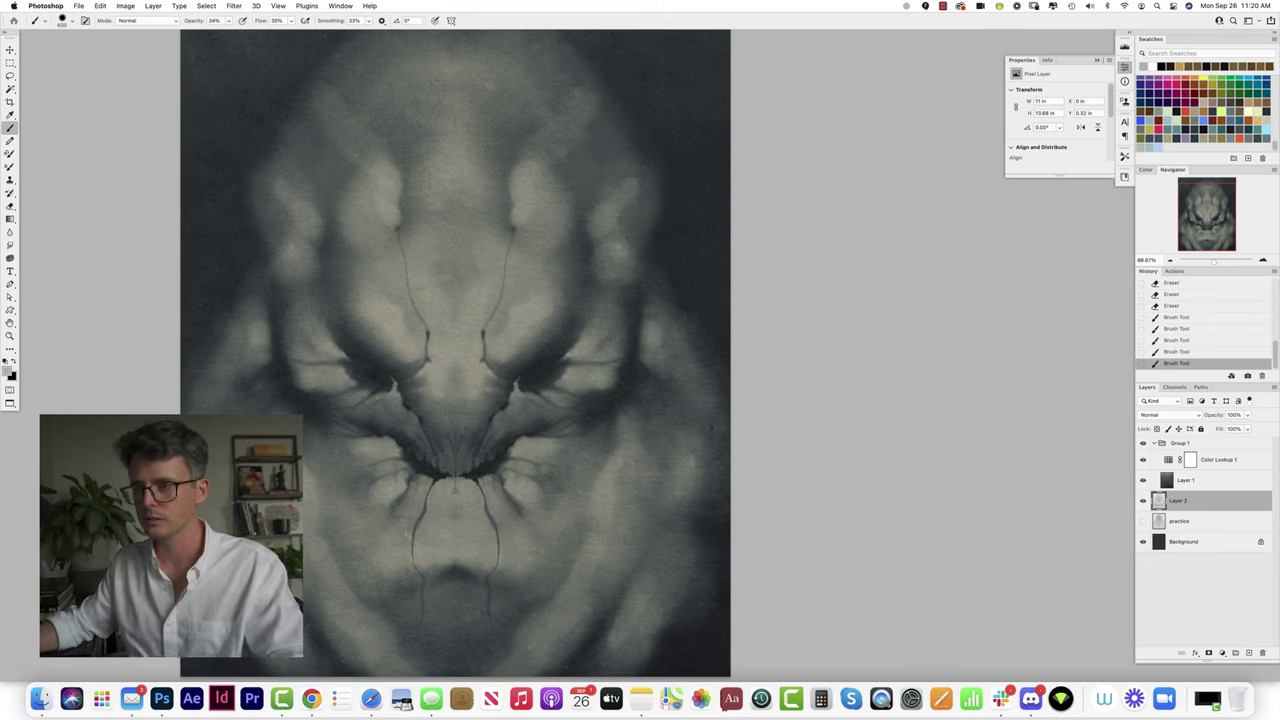
key("3")
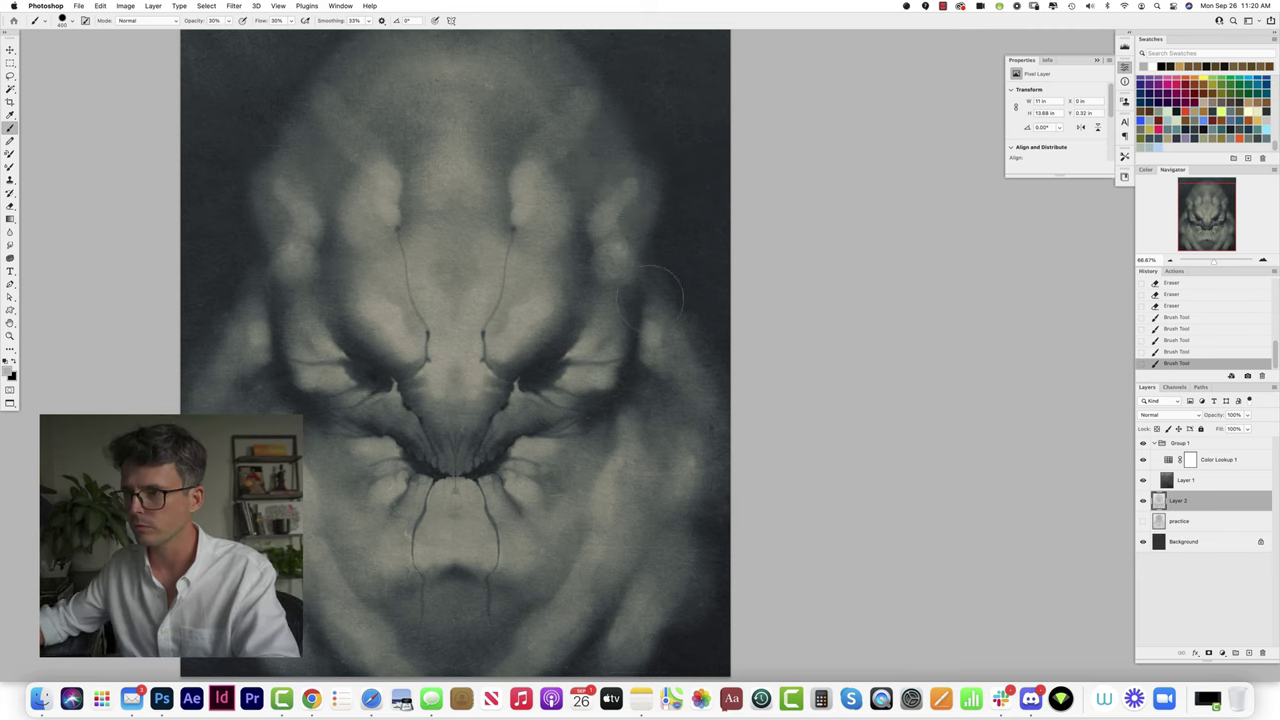
key("bracketleft")
key("bracketleft")
key("bracketleft")
key("bracketleft")
key("bracketleft")
left_click(642, 328)
left_click(644, 323)
left_click(647, 319)
mouse_move(646, 320)
left_mouse_down()
mouse_move(652, 331)
mouse_move(652, 301)
mouse_move(674, 336)
left_mouse_up()
key("bracketright")
key("bracketright")
left_click(650, 326)
key("bracketright")
key("bracketright")
left_click(675, 339)
Step: Dab mirrored highlights down the upper ends of the neck folds beside the jaw
left_click(628, 405)
left_click(630, 415)
left_click(636, 424)
left_click(631, 435)
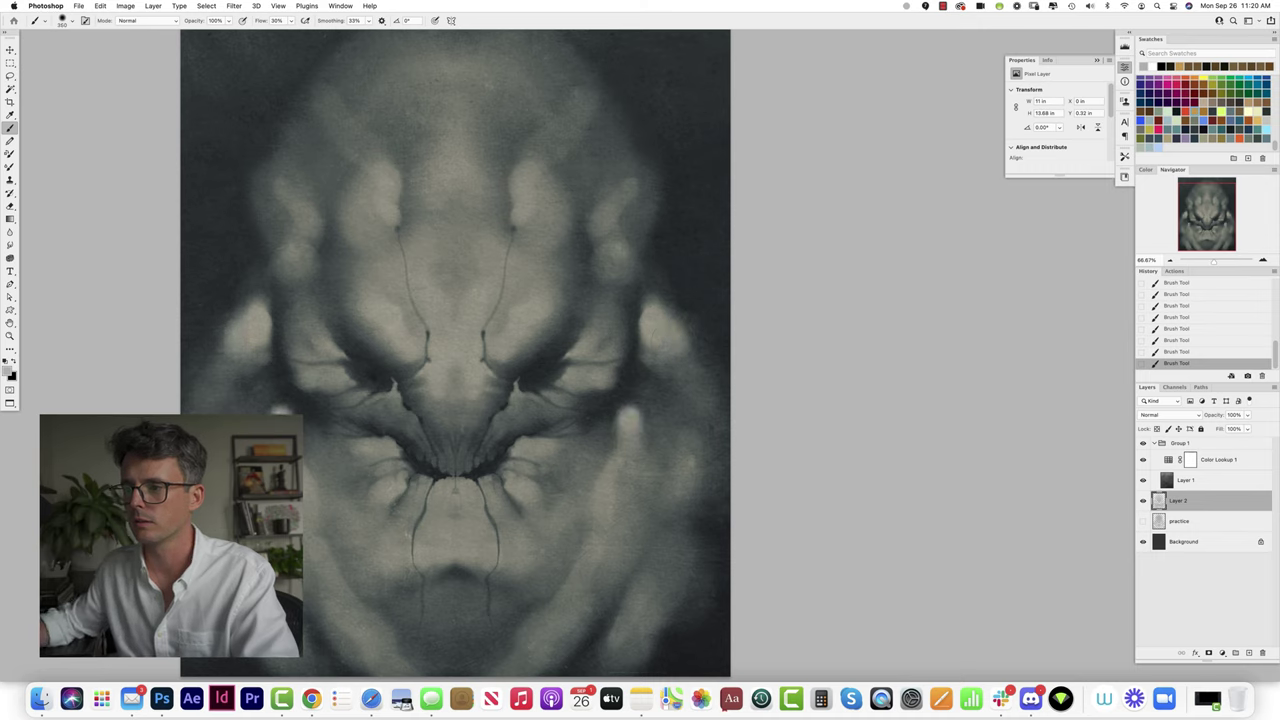
Step: Toggle the visibility of the Color Lookup 1 layer to check the painting without the color effect
key("bracketleft")
key("bracketleft")
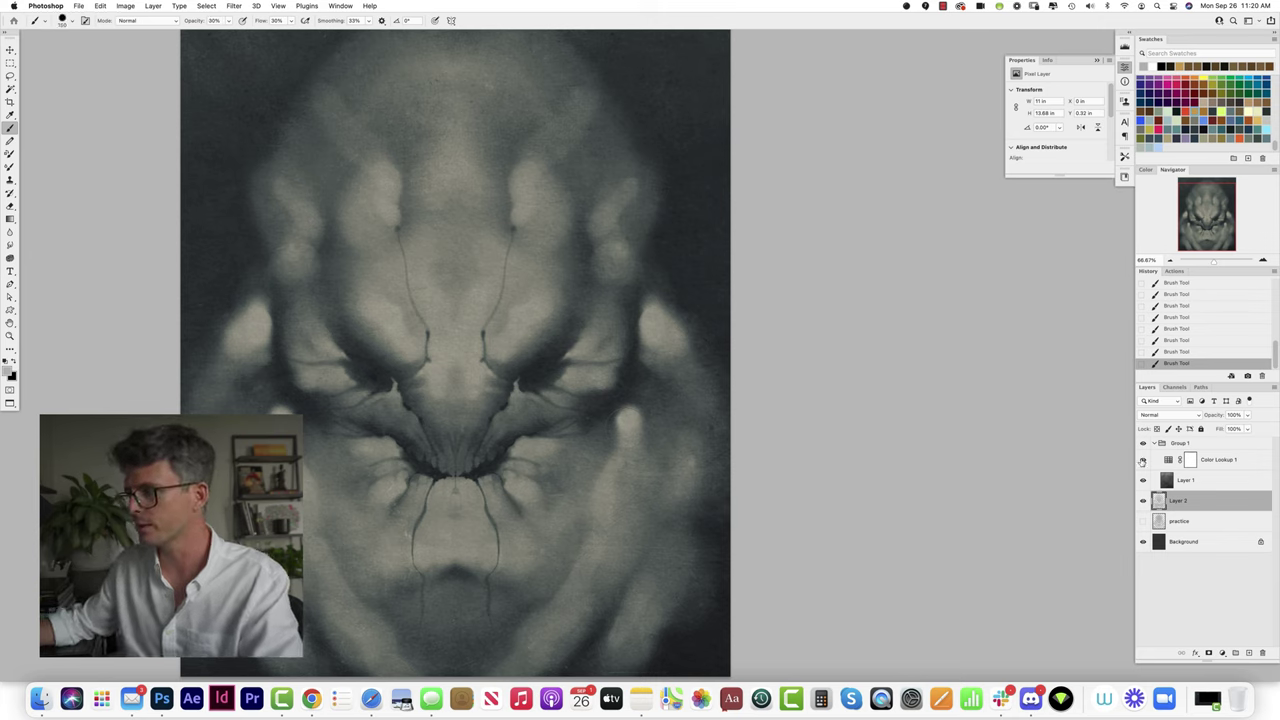
left_click(1142, 460)
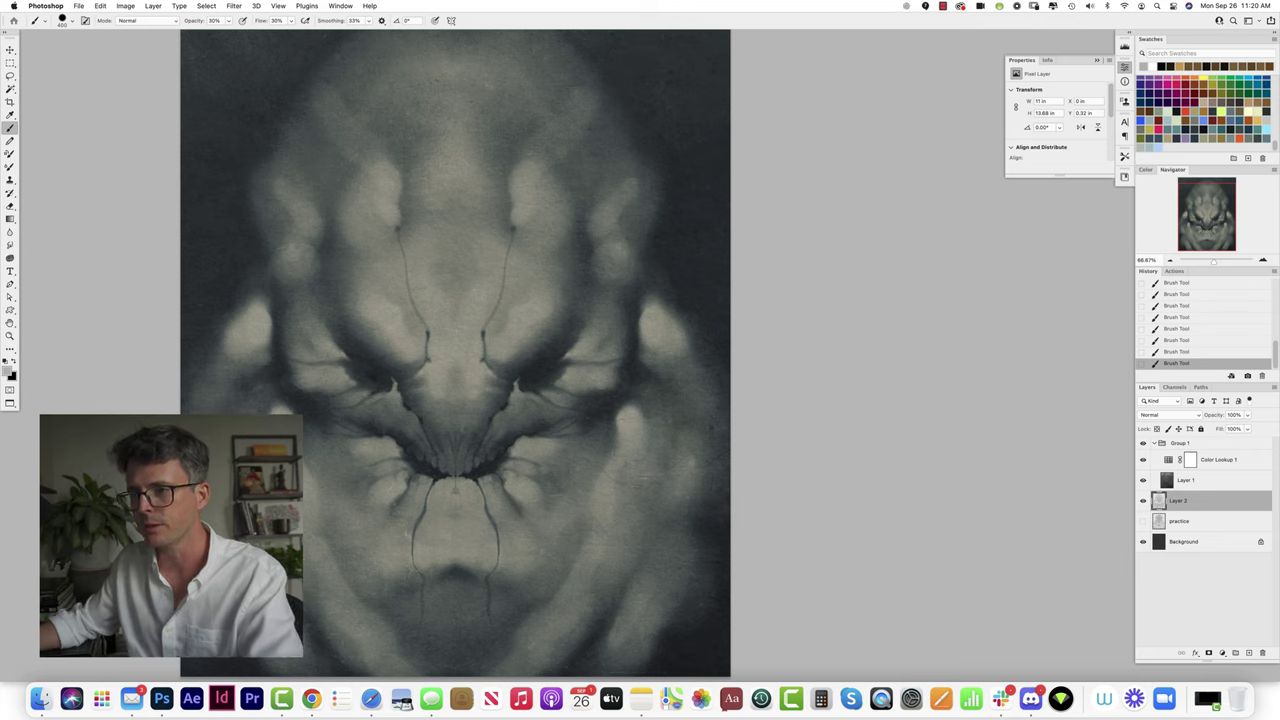
Step: Soften and darken the outer shoulder areas with a large soft eraser at 30% opacity and 30% flow
key("e")
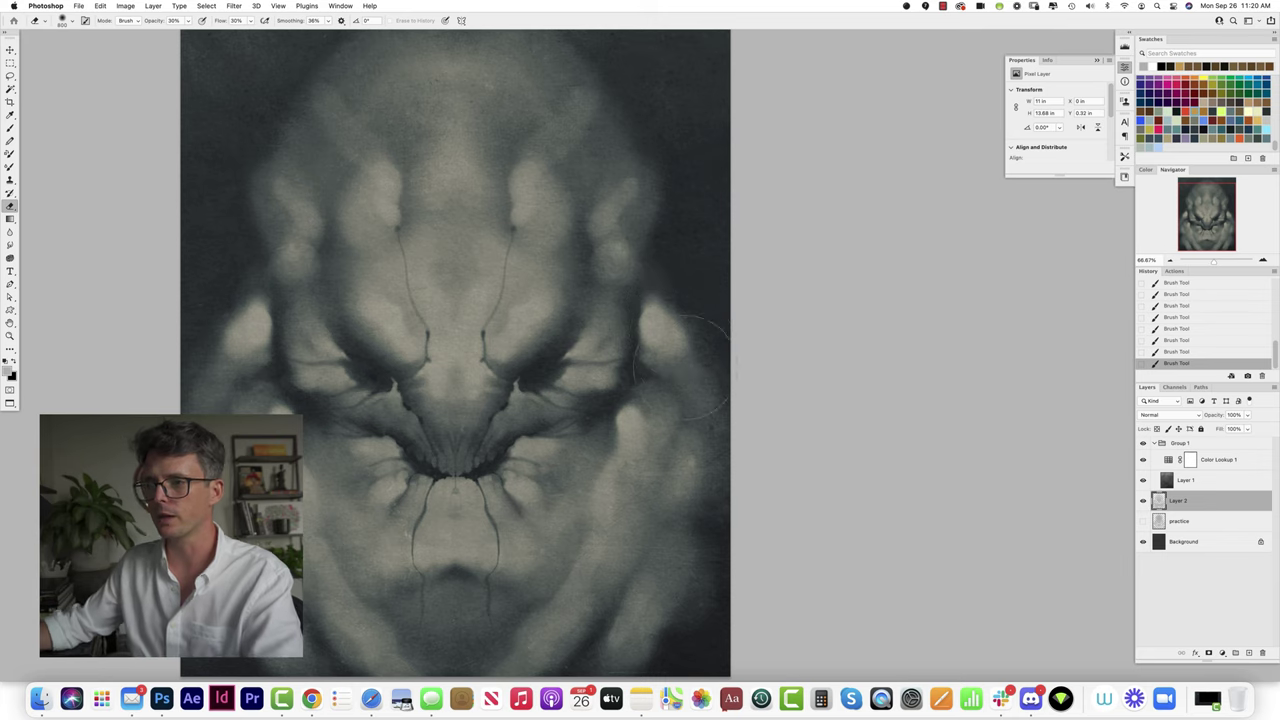
mouse_move(681, 298)
left_mouse_down()
mouse_move(676, 370)
mouse_move(683, 284)
mouse_move(646, 542)
mouse_move(676, 450)
left_mouse_up()
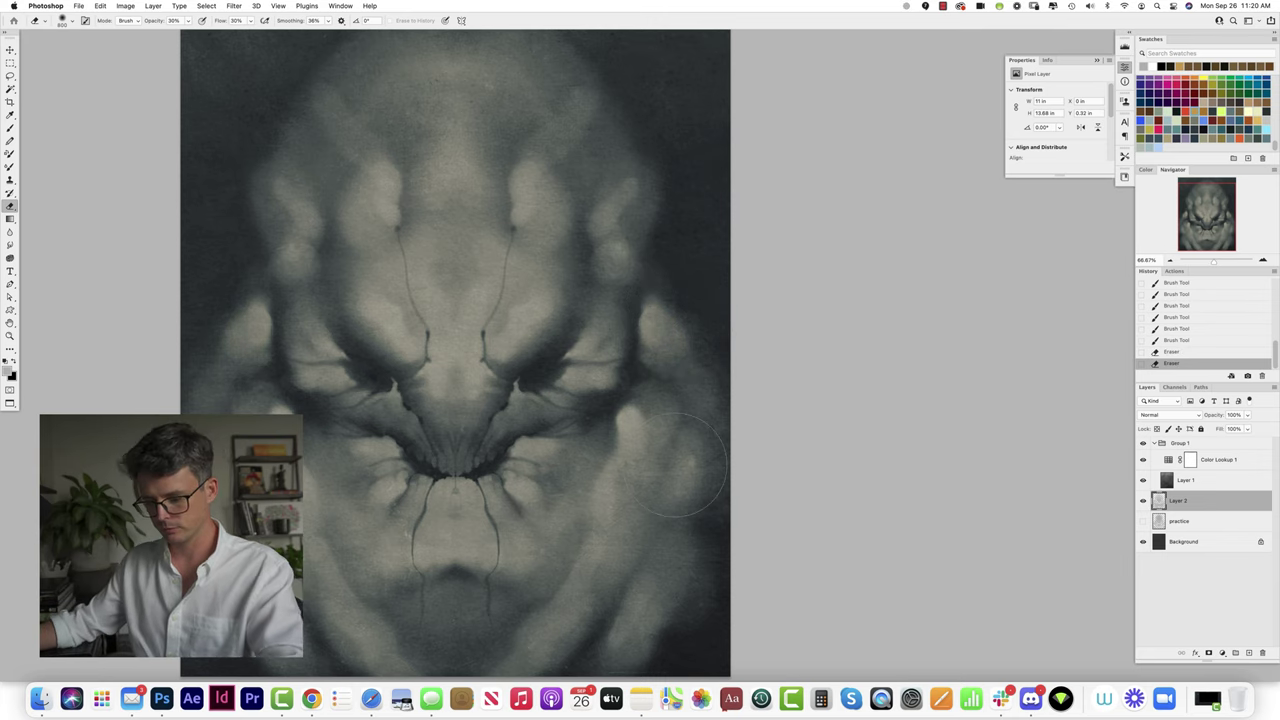
mouse_move(687, 295)
left_mouse_down()
mouse_move(697, 366)
mouse_move(686, 370)
left_mouse_up()
key("super+minus")
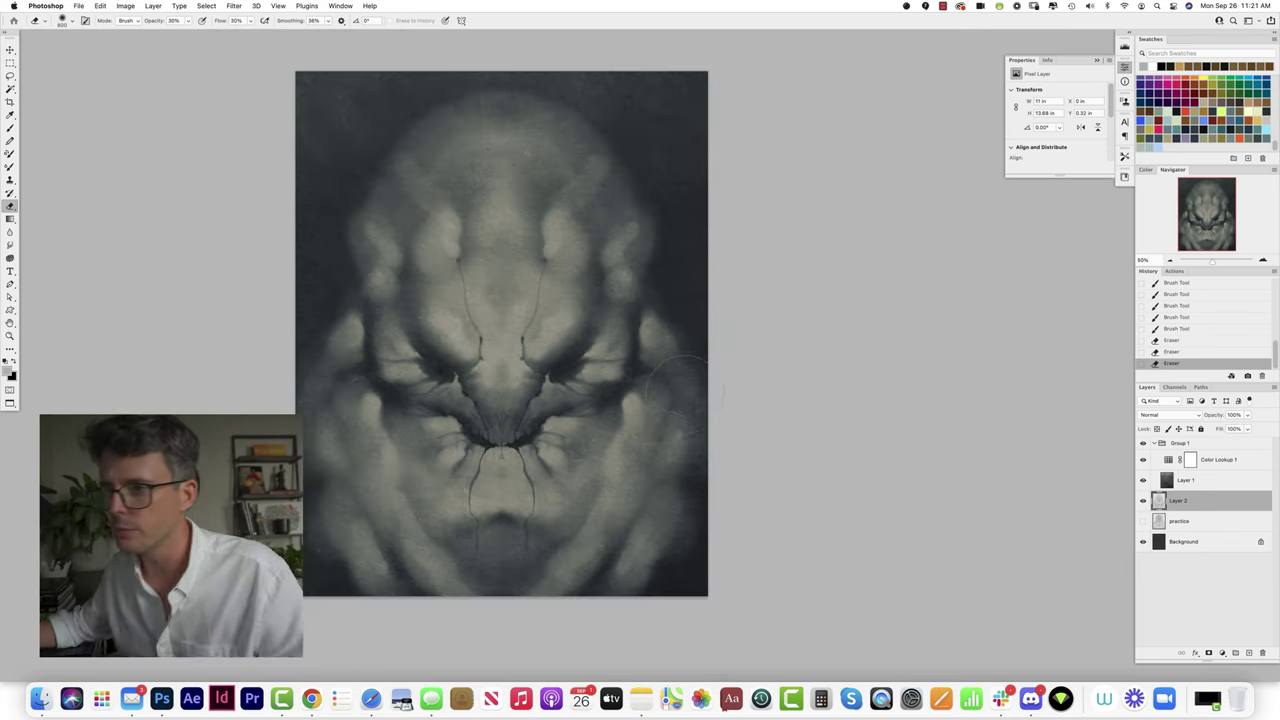
Step: Fade the outer shoulders and outer temple bumps into the dark background with the large soft eraser at 30% opacity and flow
left_click_drag(322, 315, 329, 440)
left_click_drag(324, 350, 326, 440)
key("z")
key("e")
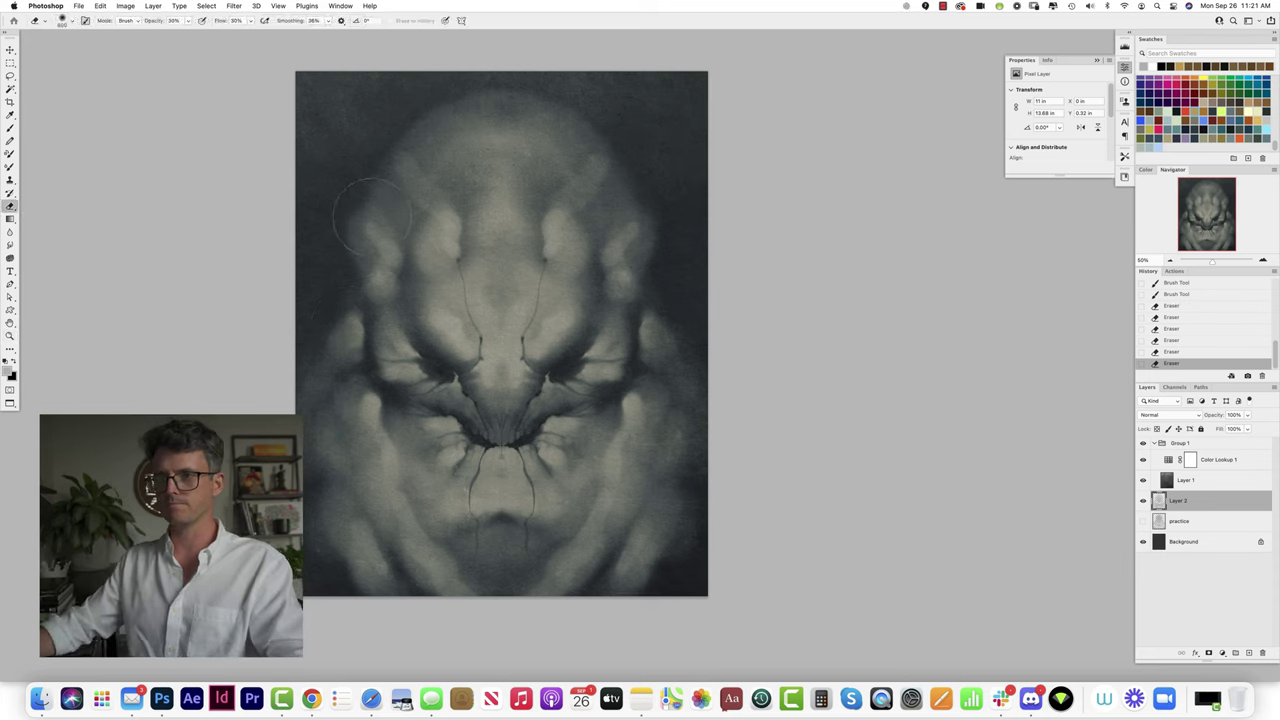
left_click_drag(372, 240, 362, 226)
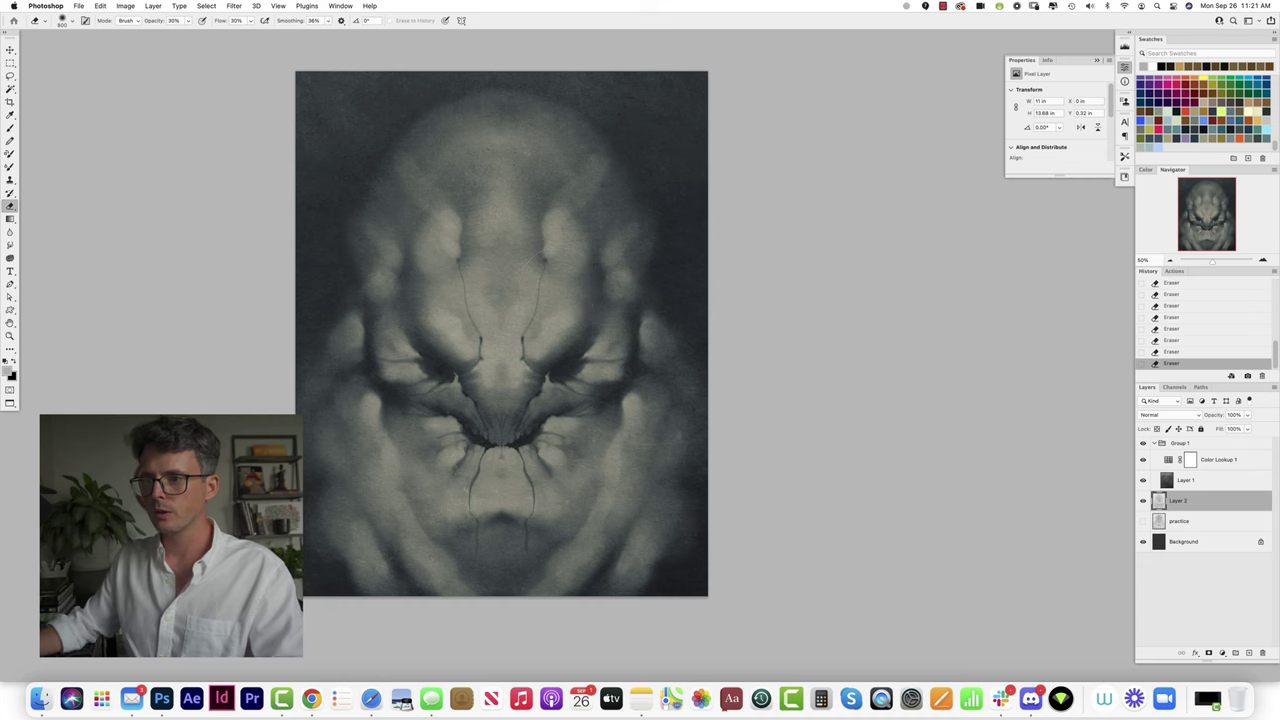
Step: Rough in mirrored curved highlights inside the dark eye sockets with a much smaller brush at 30% opacity and 30% flow
key("z")
left_click(532, 295)
scroll(540, 310, "down", 2)
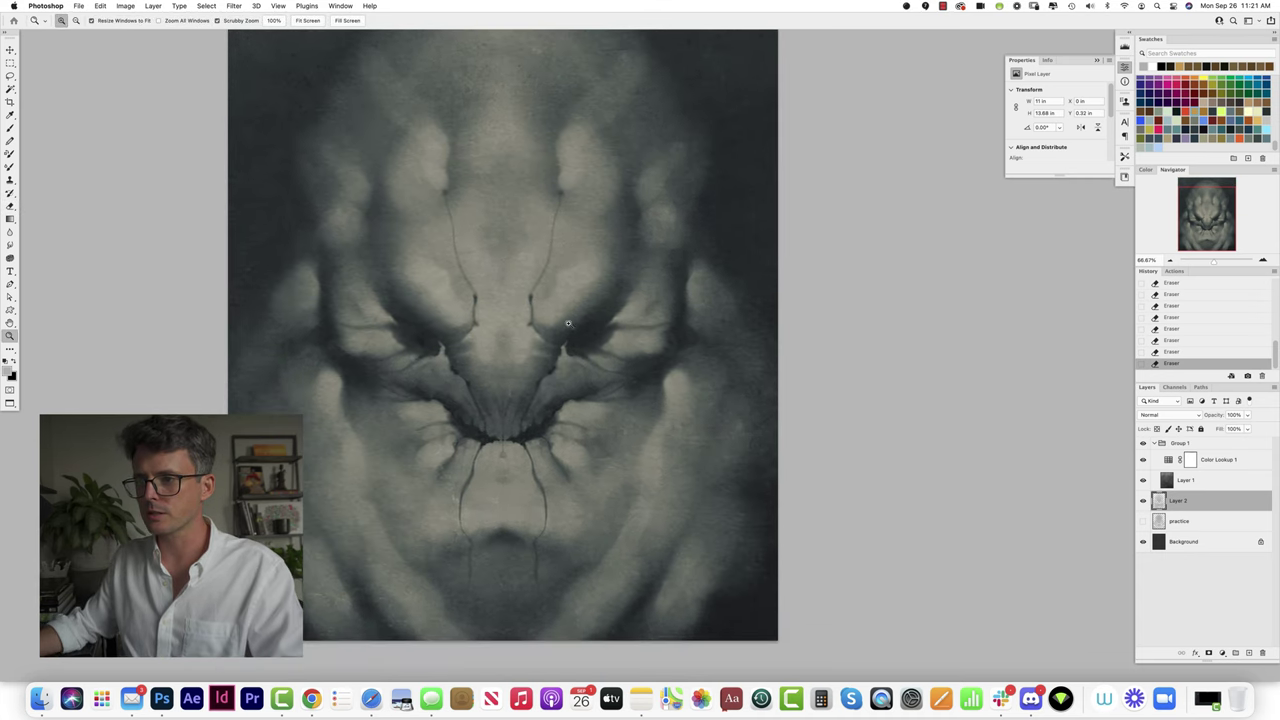
key("b")
key("z")
left_click(572, 340)
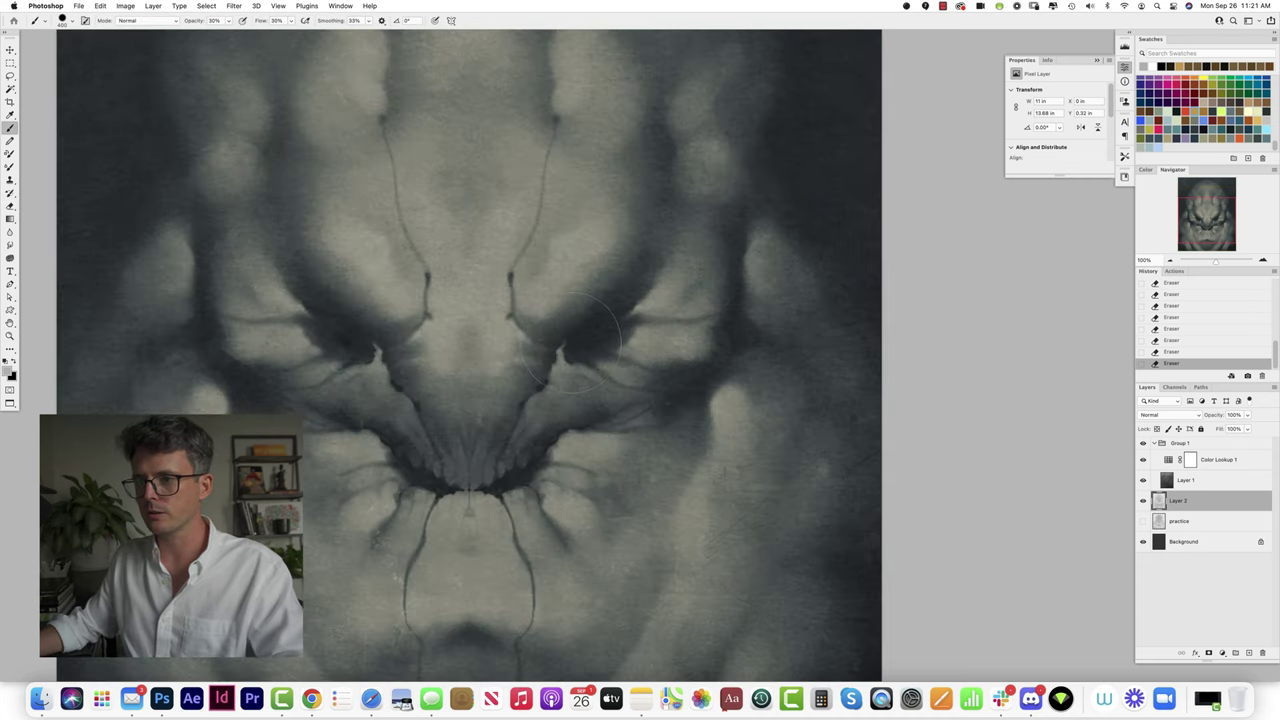
key("z")
left_click(602, 325)
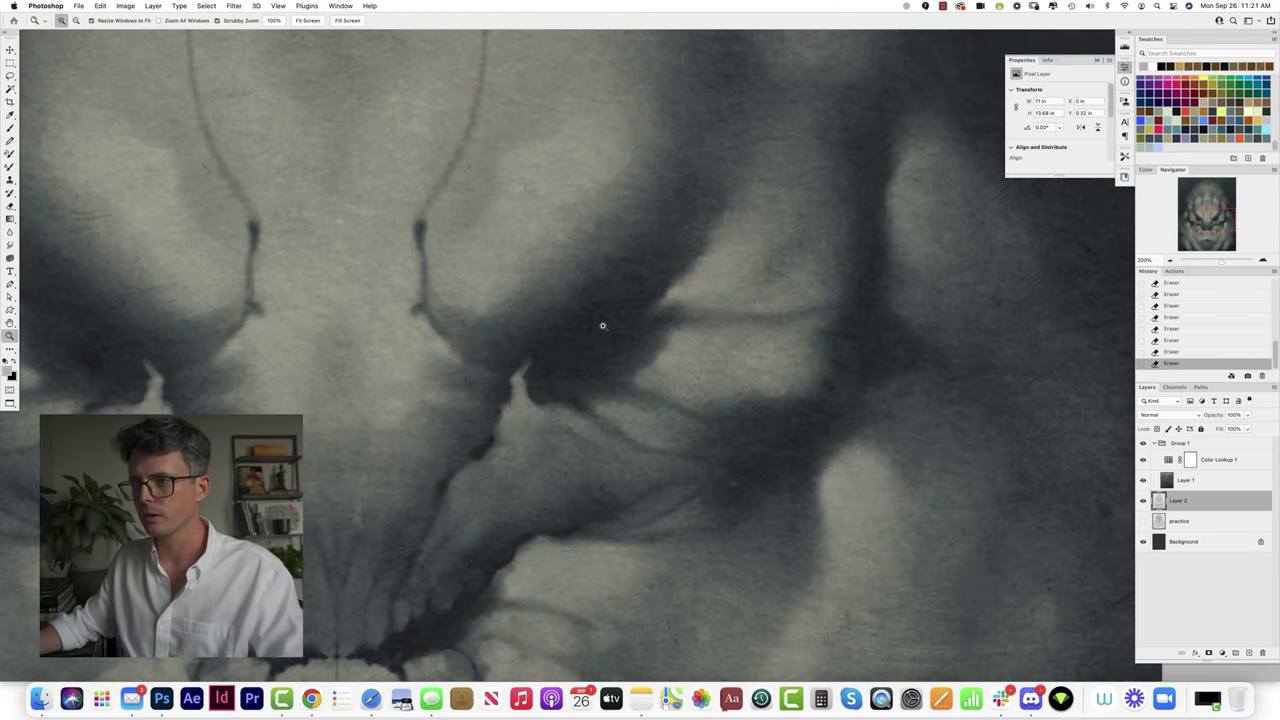
key("b")
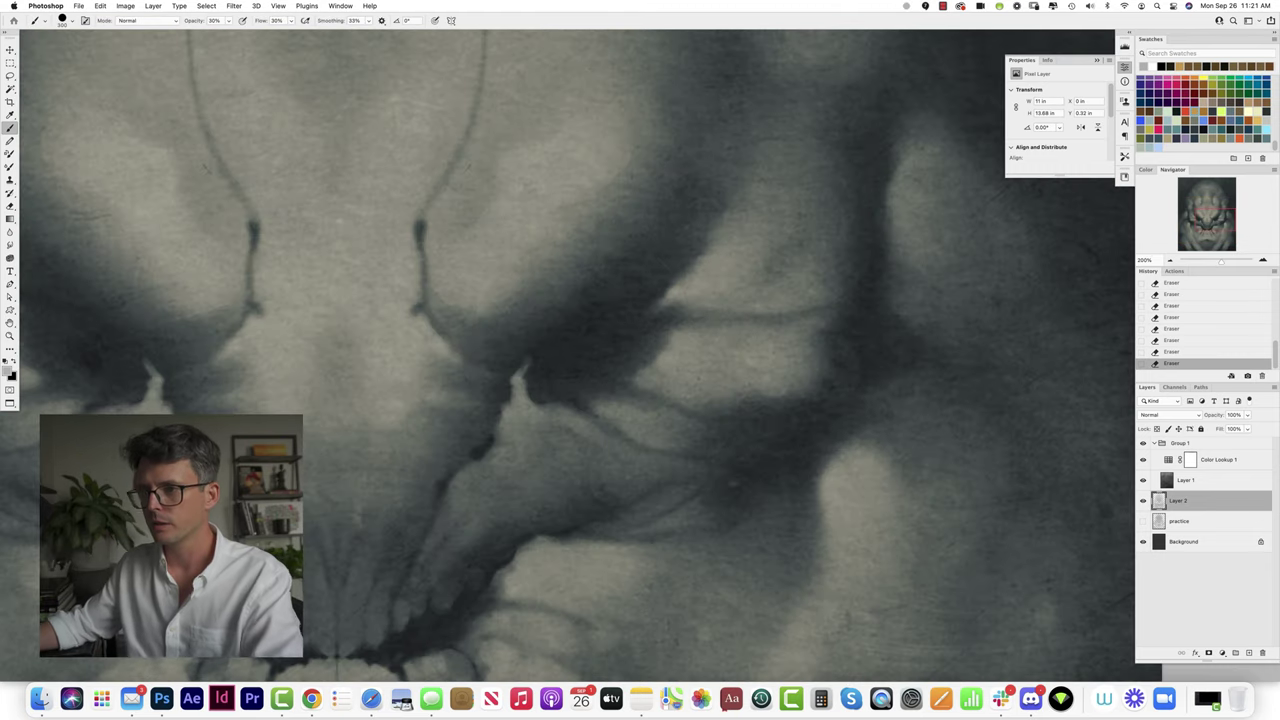
key("[")
key("[")
key("[")
key("[")
key("[")
key("[")
key("[")
key("[")
key("[")
left_click_drag(573, 355, 580, 357)
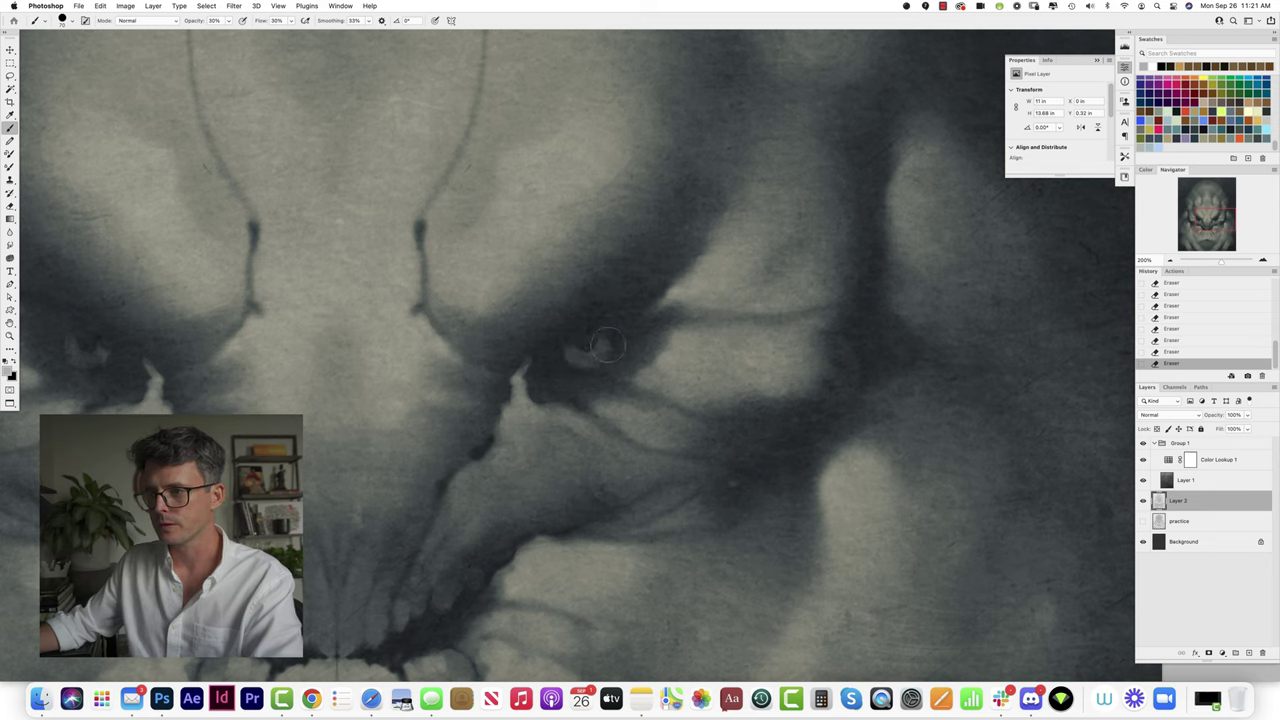
left_click_drag(618, 340, 580, 353)
Step: Brighten the mirrored eye highlights with repeated small brush dabs in the sockets
left_click(580, 357)
left_click(580, 357)
left_click(580, 357)
left_click(580, 355)
left_click(580, 355)
left_click(580, 355)
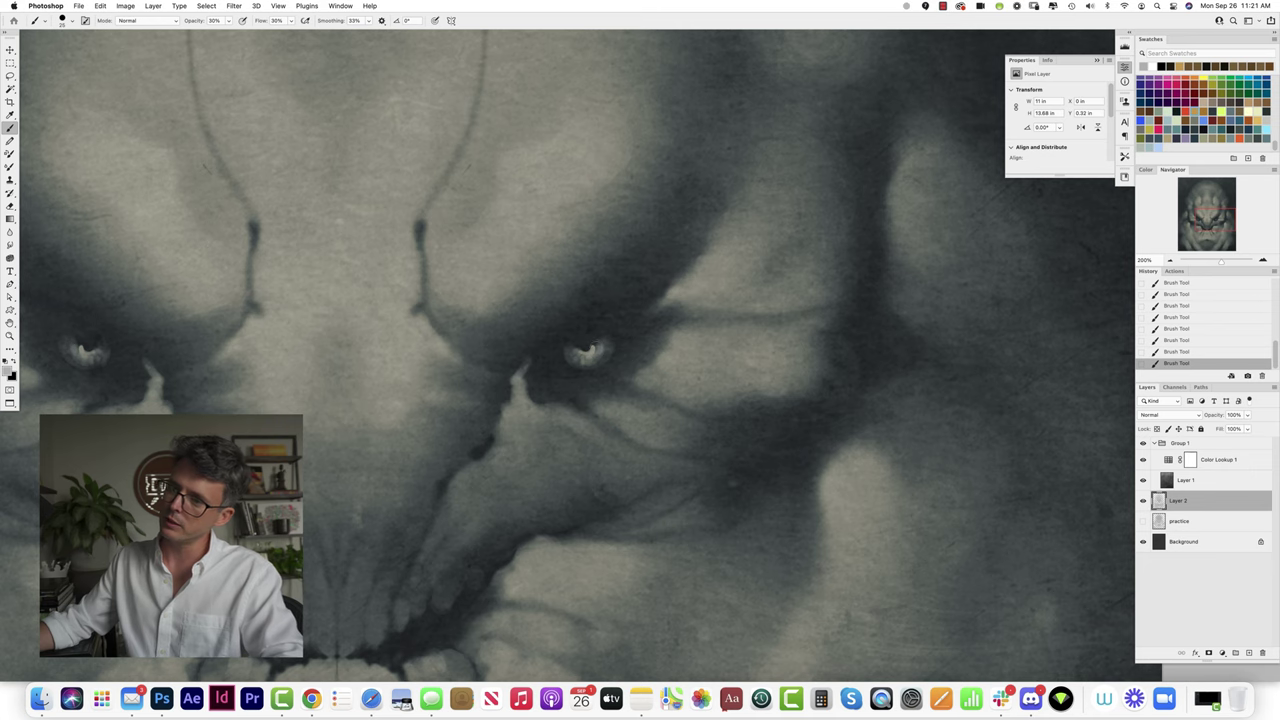
Step: Examine how the painted eyes read within the whole face from a distance and close up
key("z")
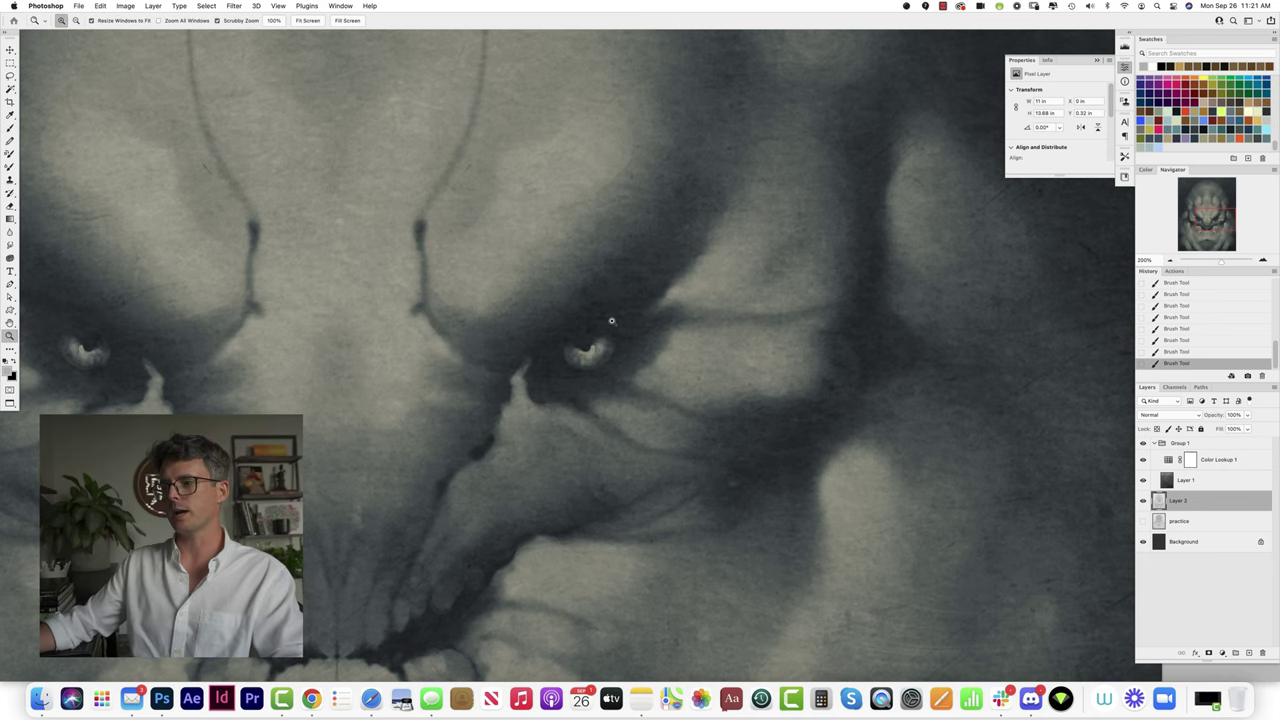
left_click(611, 320)
left_click(600, 331, "alt")
left_click(600, 331, "alt")
left_click(601, 332, "alt")
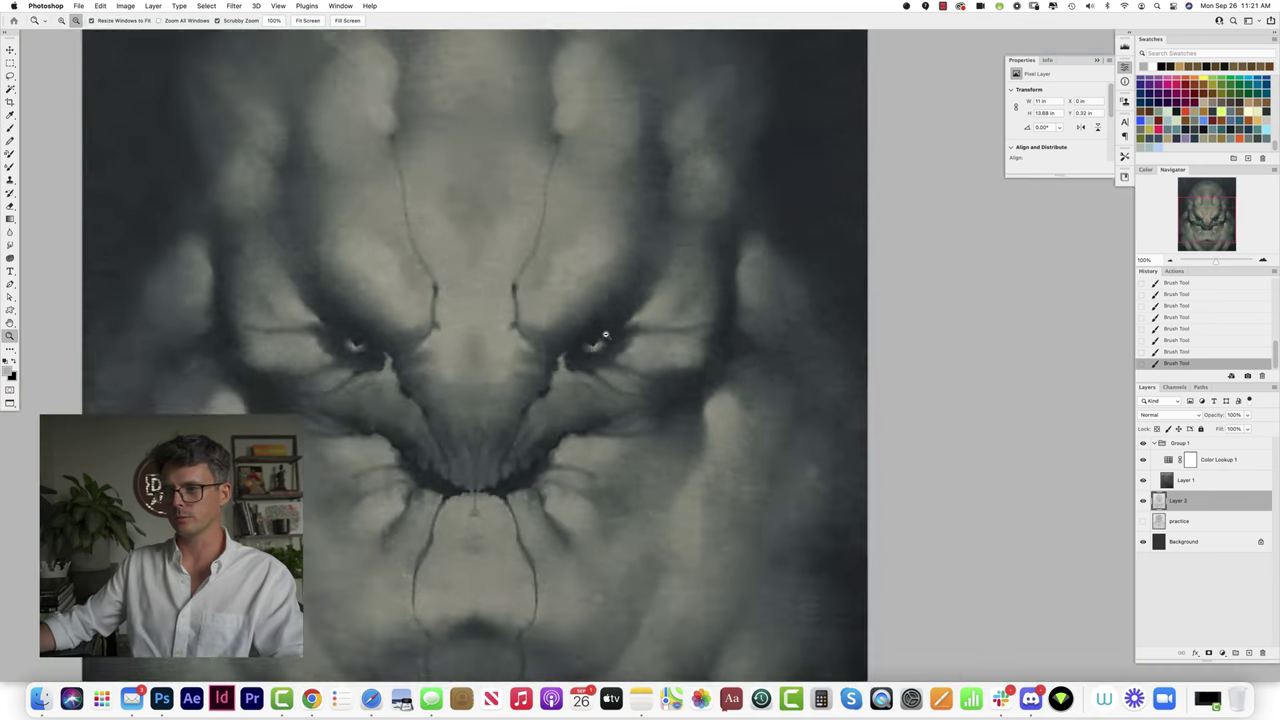
left_click(601, 332, "alt")
left_click(601, 332, "alt")
left_click(637, 306)
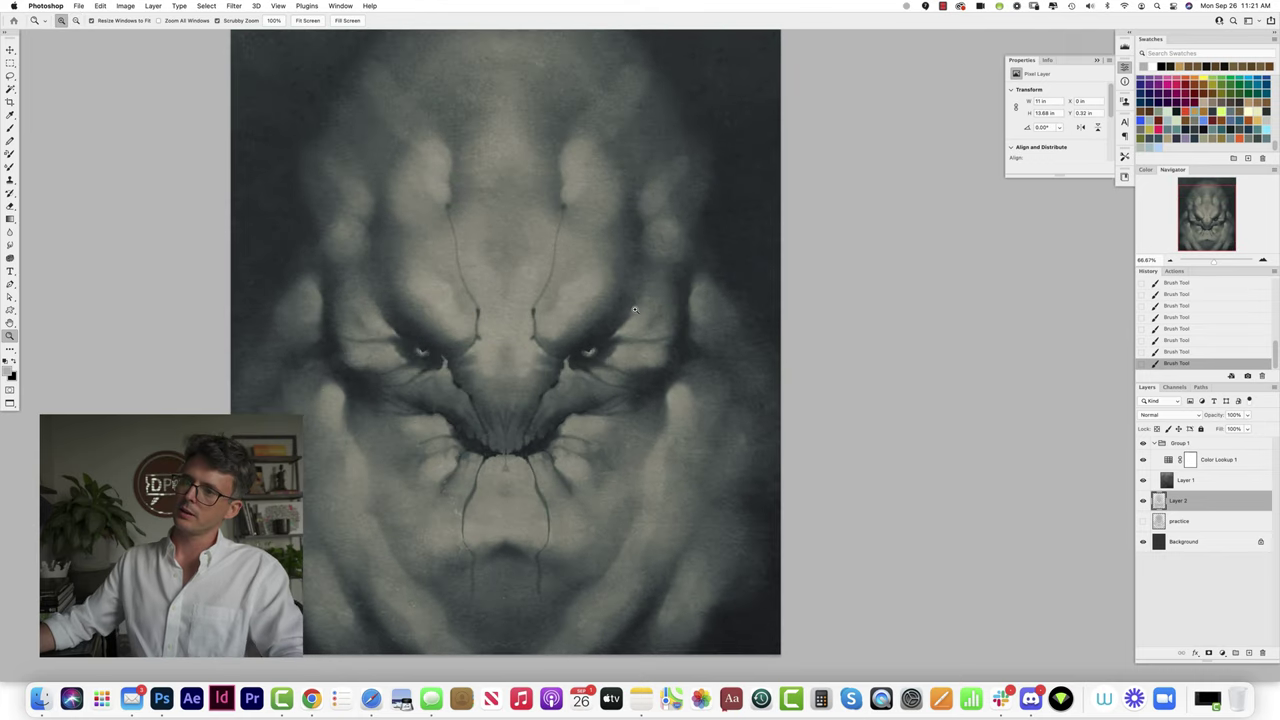
left_click(604, 344)
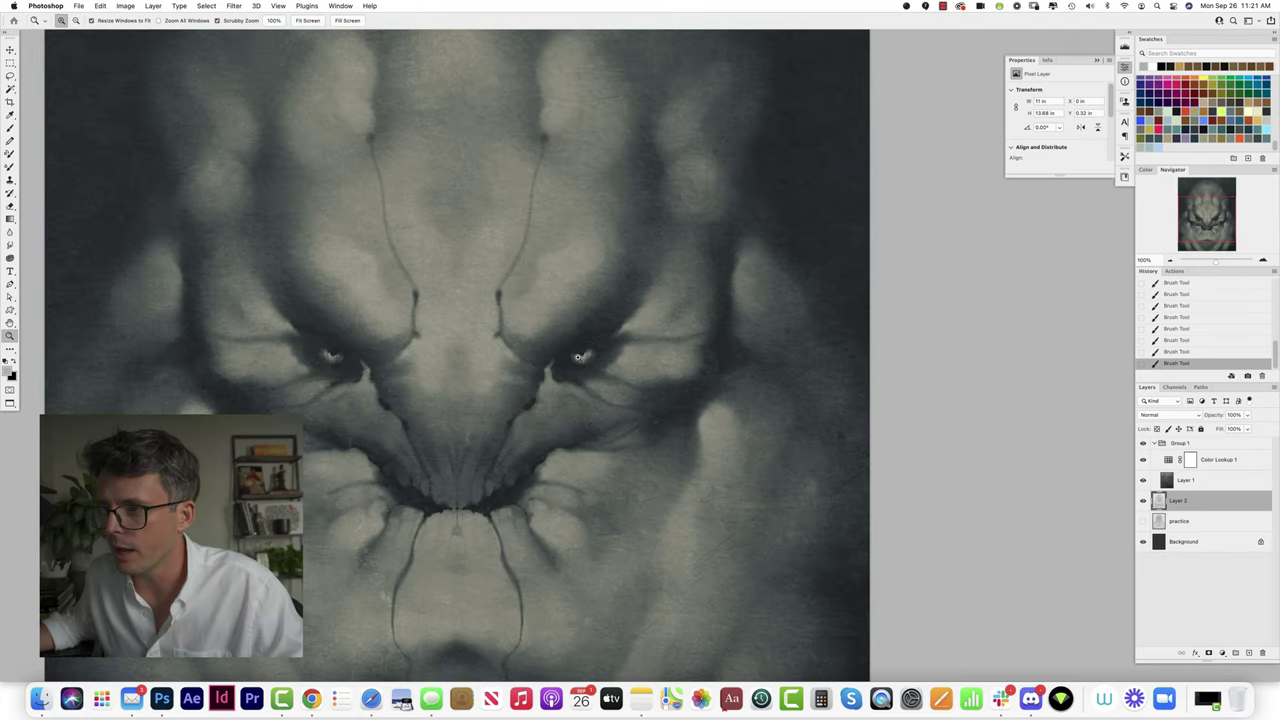
Step: Erase the first mirrored eye highlights with a small soft eraser at 60% opacity and 60% flow
key("b")
key("6")
key("shift+6")
key("bracketleft")
key("bracketleft")
key("bracketleft")
key("bracketleft")
key("bracketleft")
key("bracketleft")
left_click_drag(577, 355, 563, 366)
left_click(574, 356)
left_click(566, 357)
Step: Paint a small round mirrored iris ring in both dark eye sockets with a small brush
key("b")
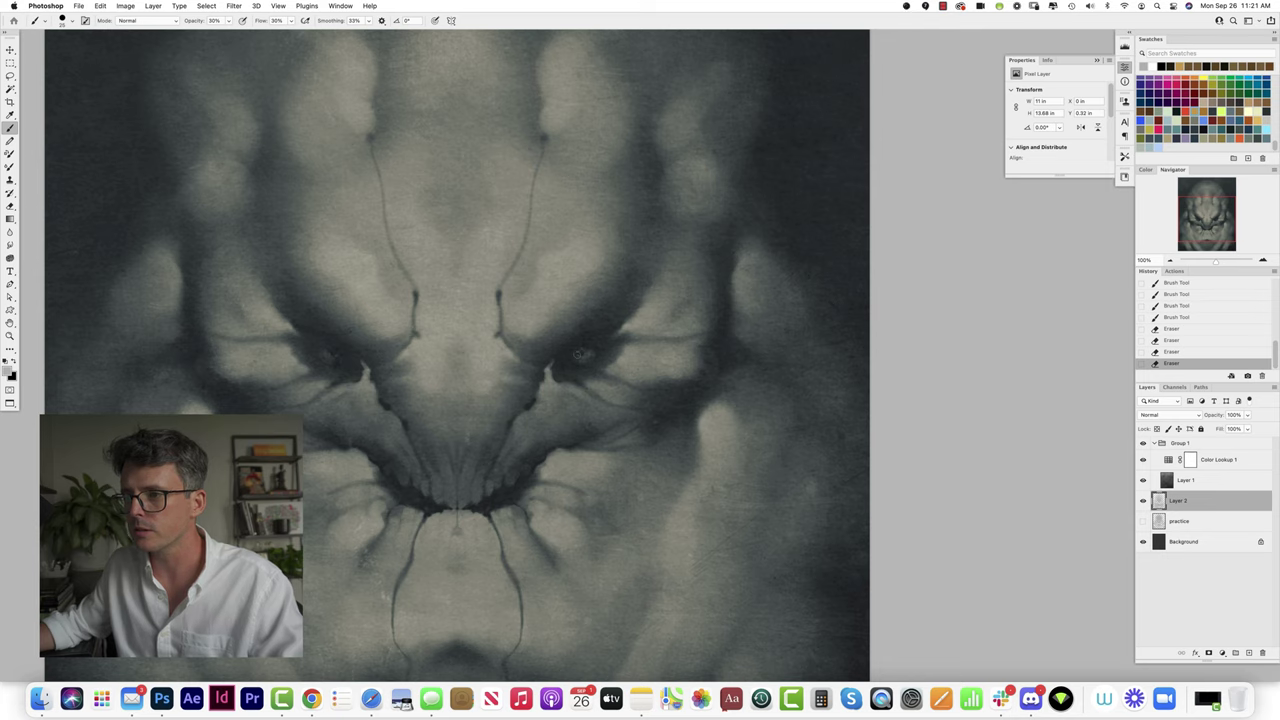
left_click(580, 351)
left_click(582, 348)
key("6")
left_click(581, 353)
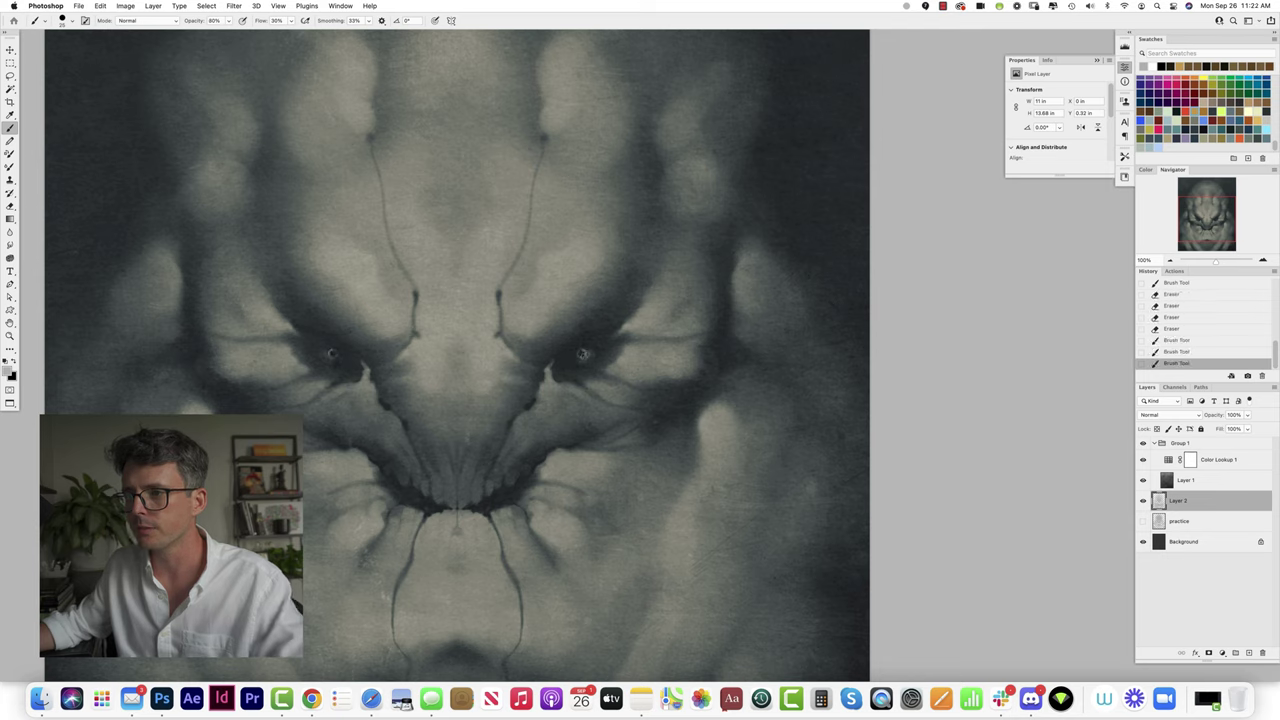
left_click(581, 353)
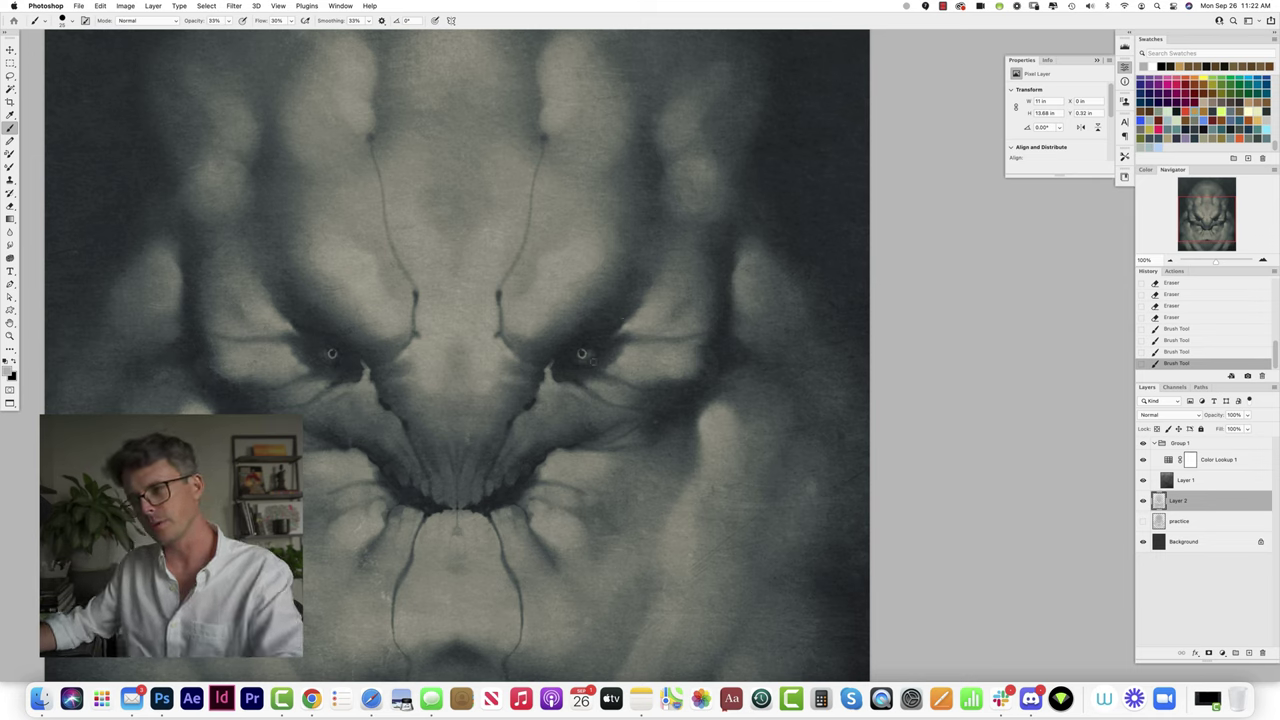
Step: Add a faint glow around each iris with a larger brush at 33% opacity
key("]")
key("3")
key("3")
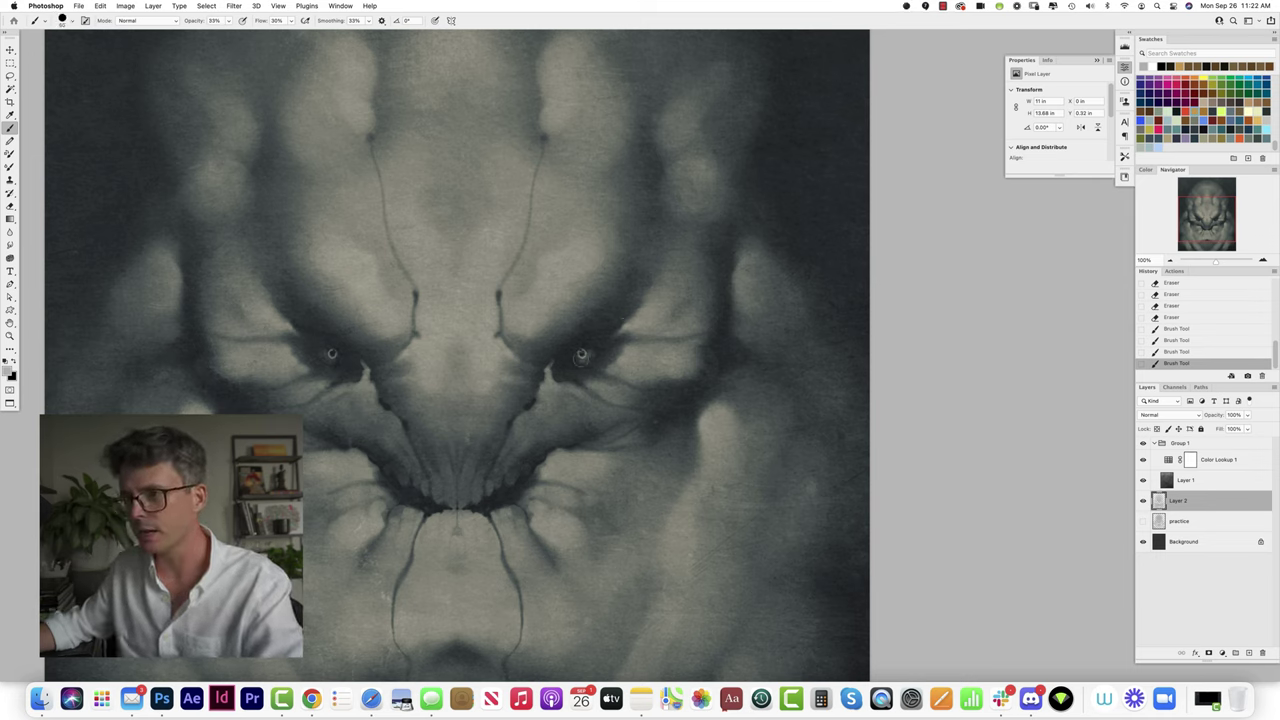
left_click(585, 353)
Step: Cut dark detail into each iris with a small soft eraser at 100% opacity and 60% flow
key("e")
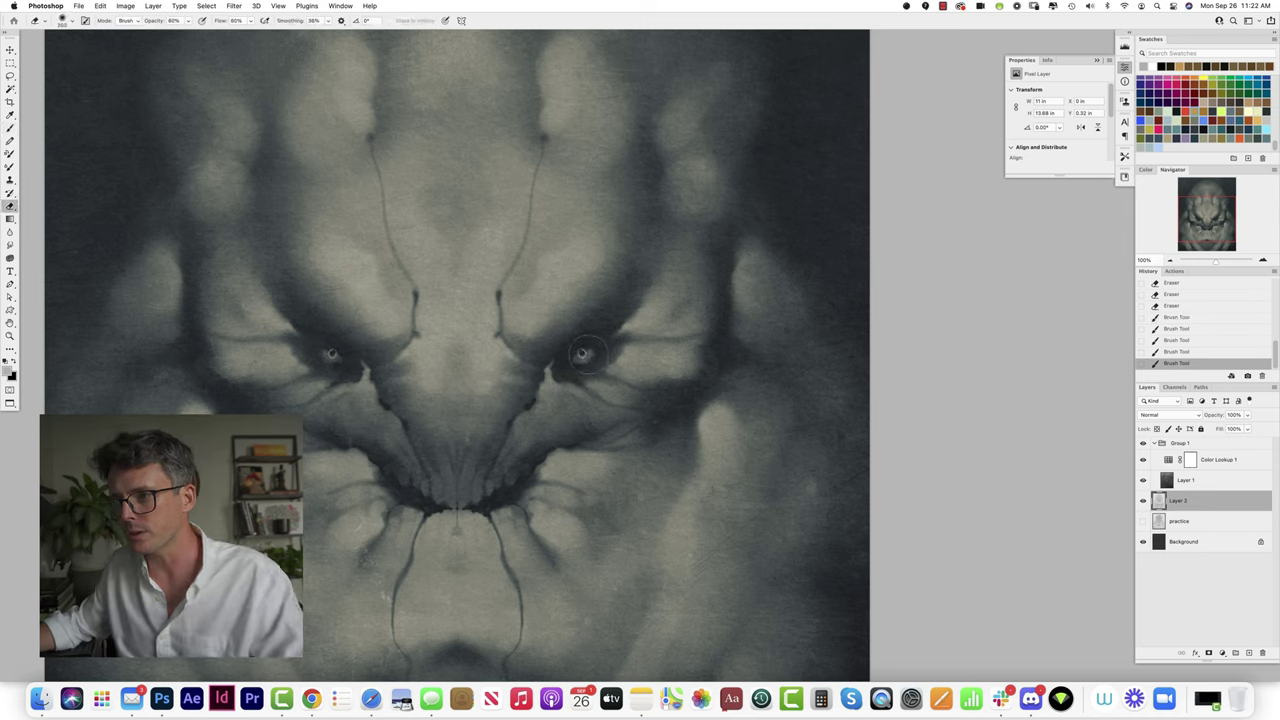
left_click(591, 355)
key("super+z")
key("0")
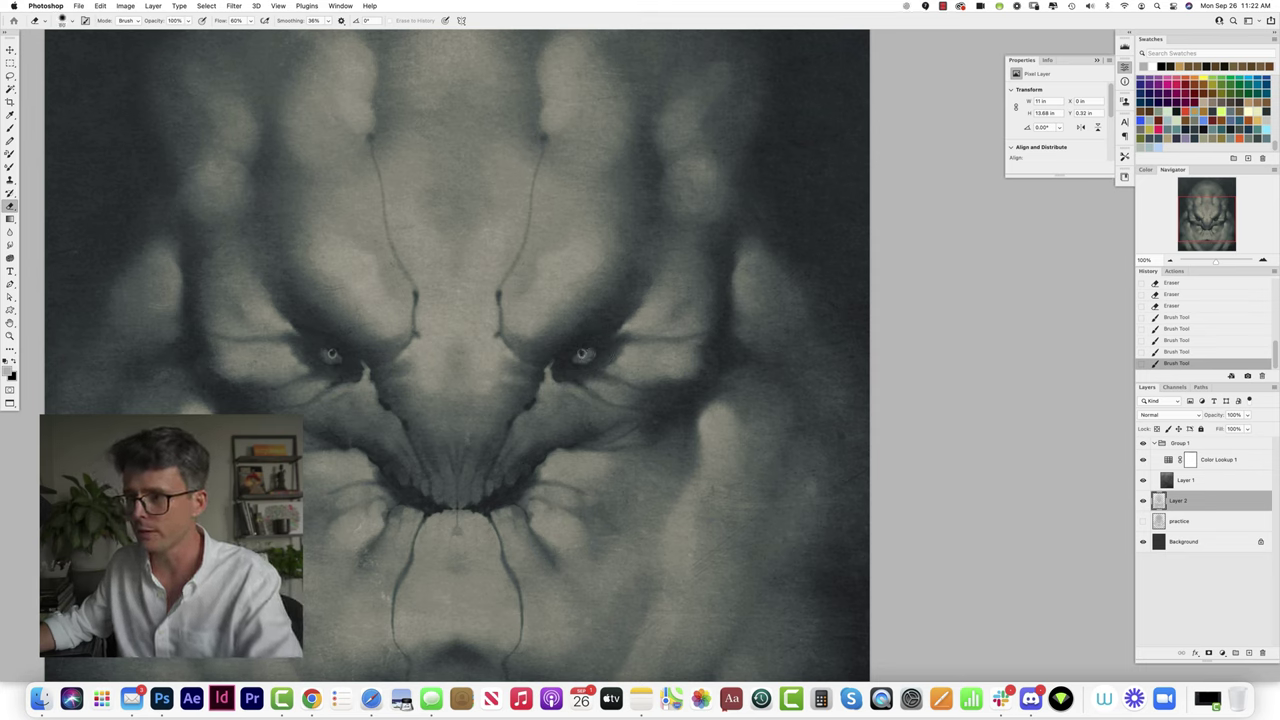
left_click(587, 354)
left_click(587, 355)
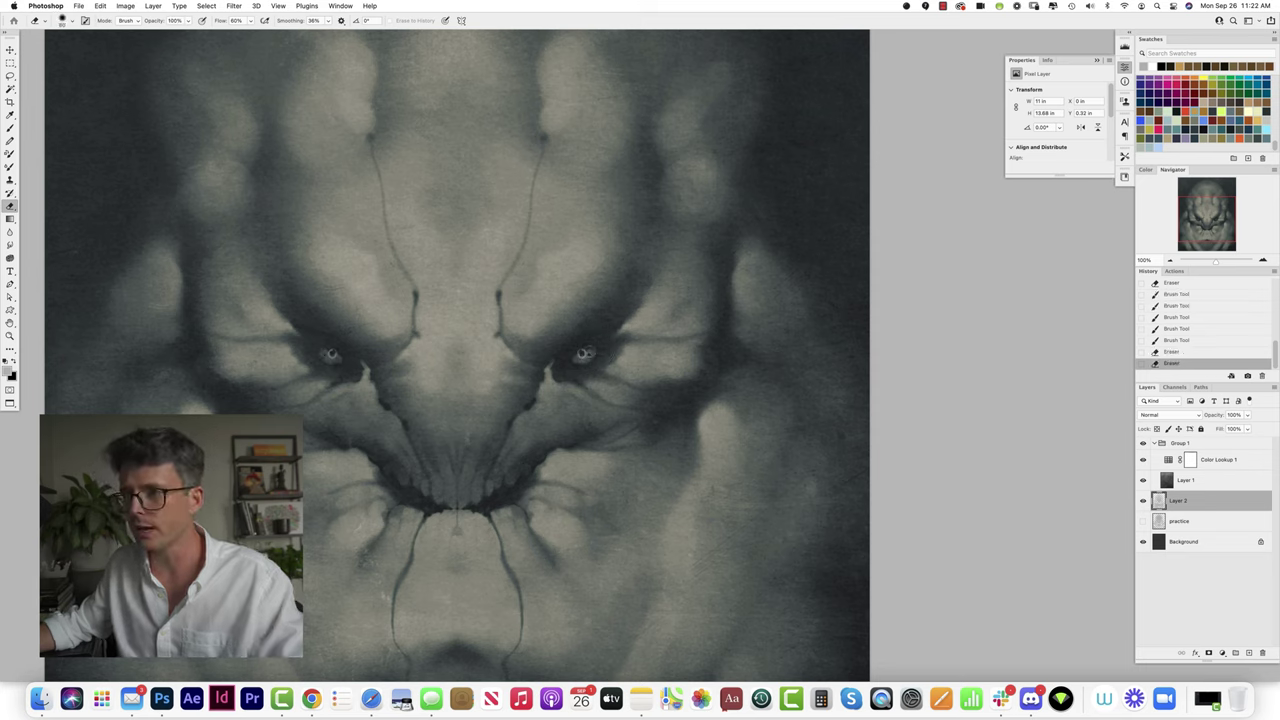
Step: Build up tiny bright highlights in both irises with a small brush, using 50% and finally 100% opacity
key("b")
left_click(588, 354)
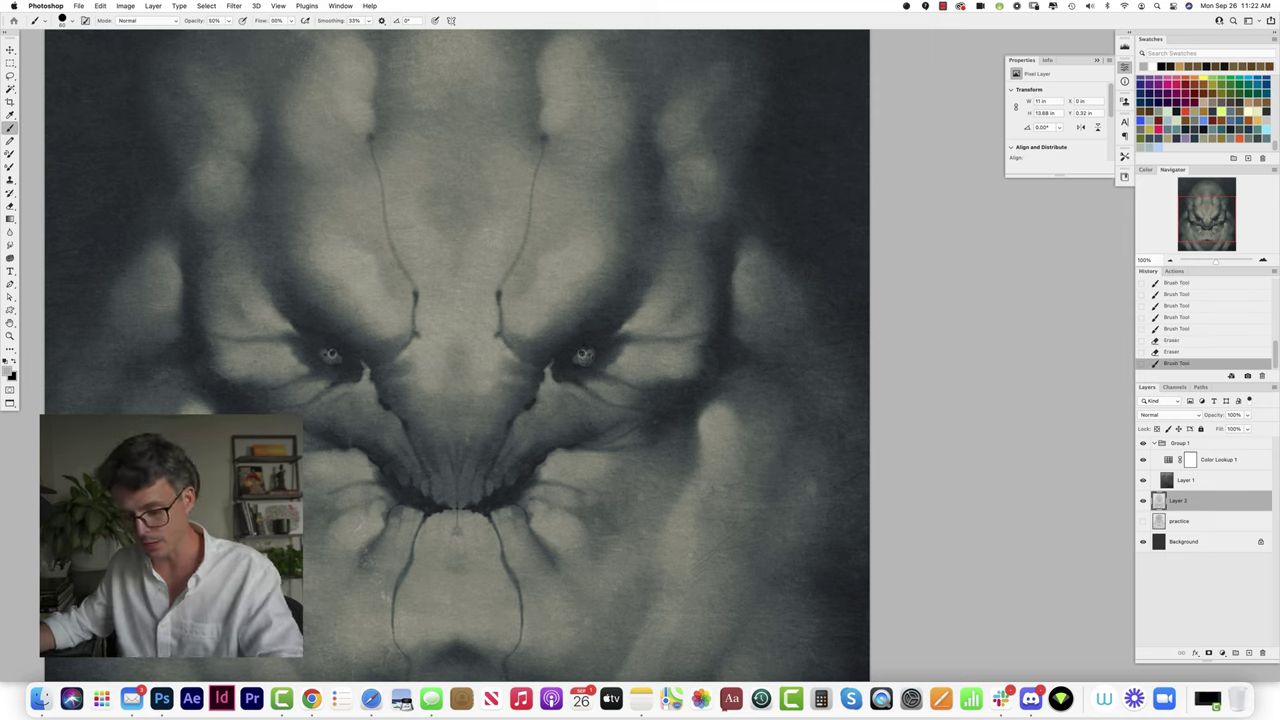
key("6")
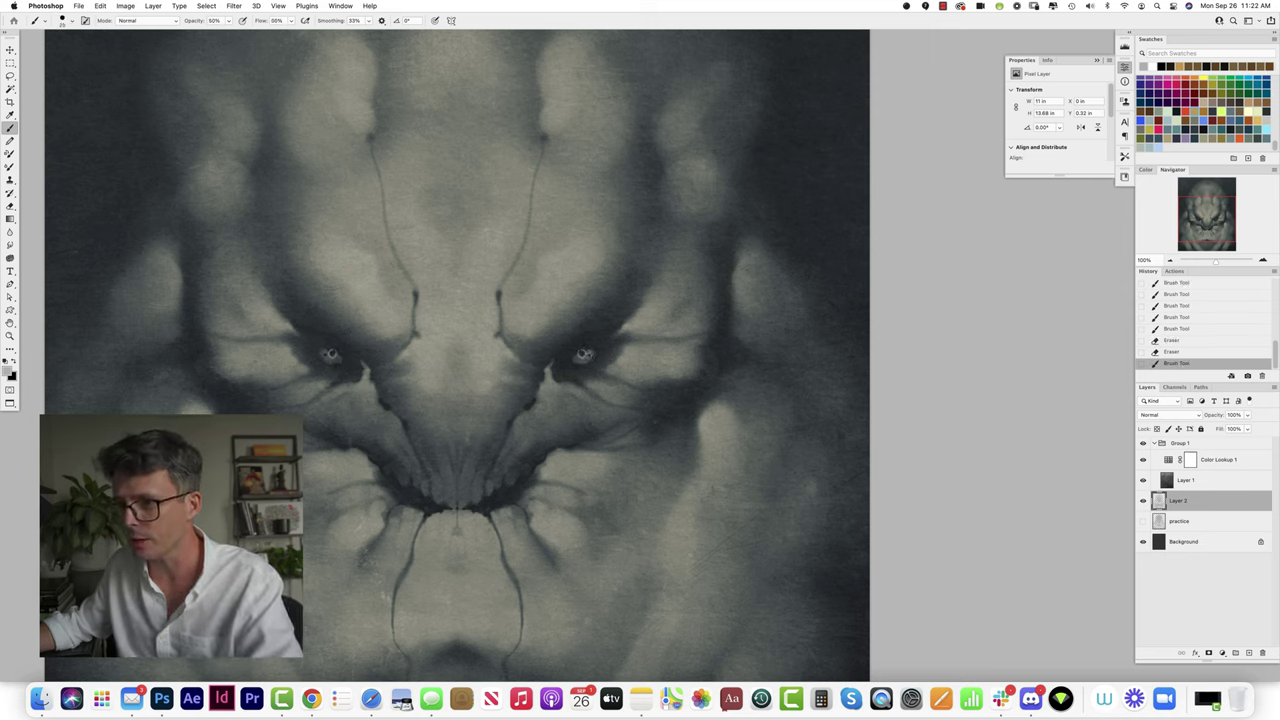
left_click(584, 354)
left_click(584, 354)
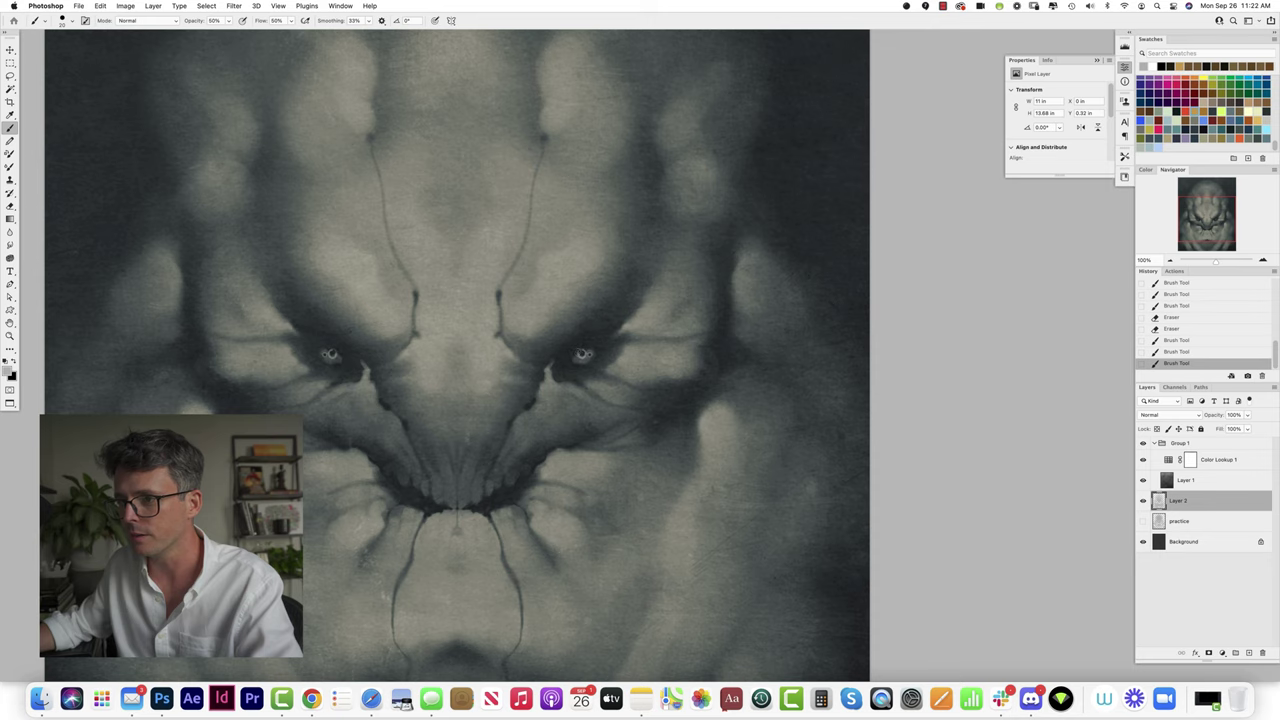
left_click(584, 354)
left_click(584, 354)
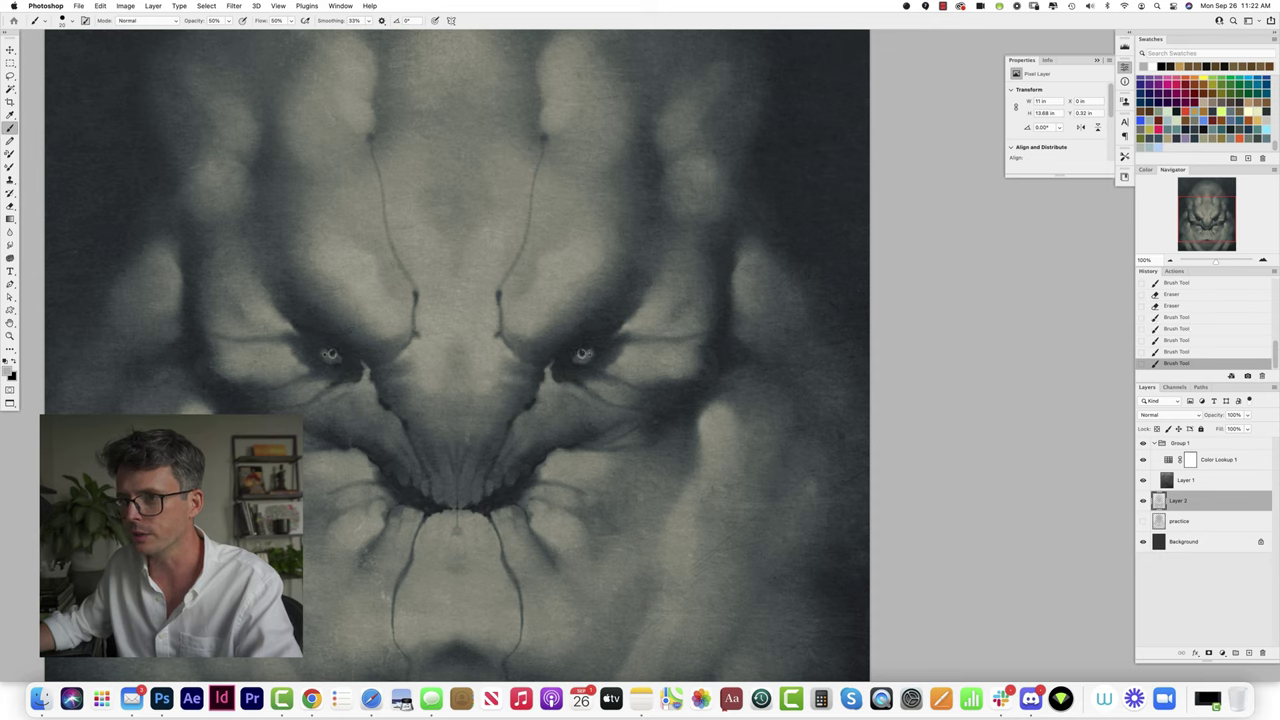
left_click(584, 354)
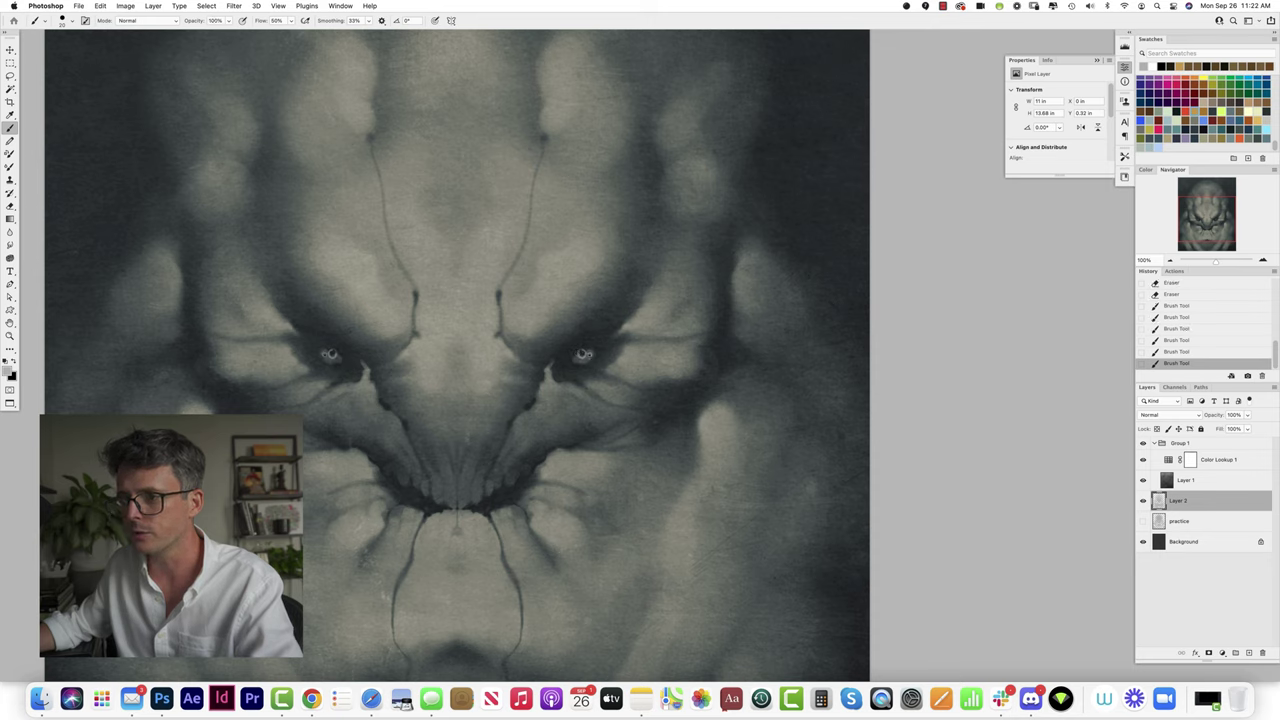
left_click(584, 354)
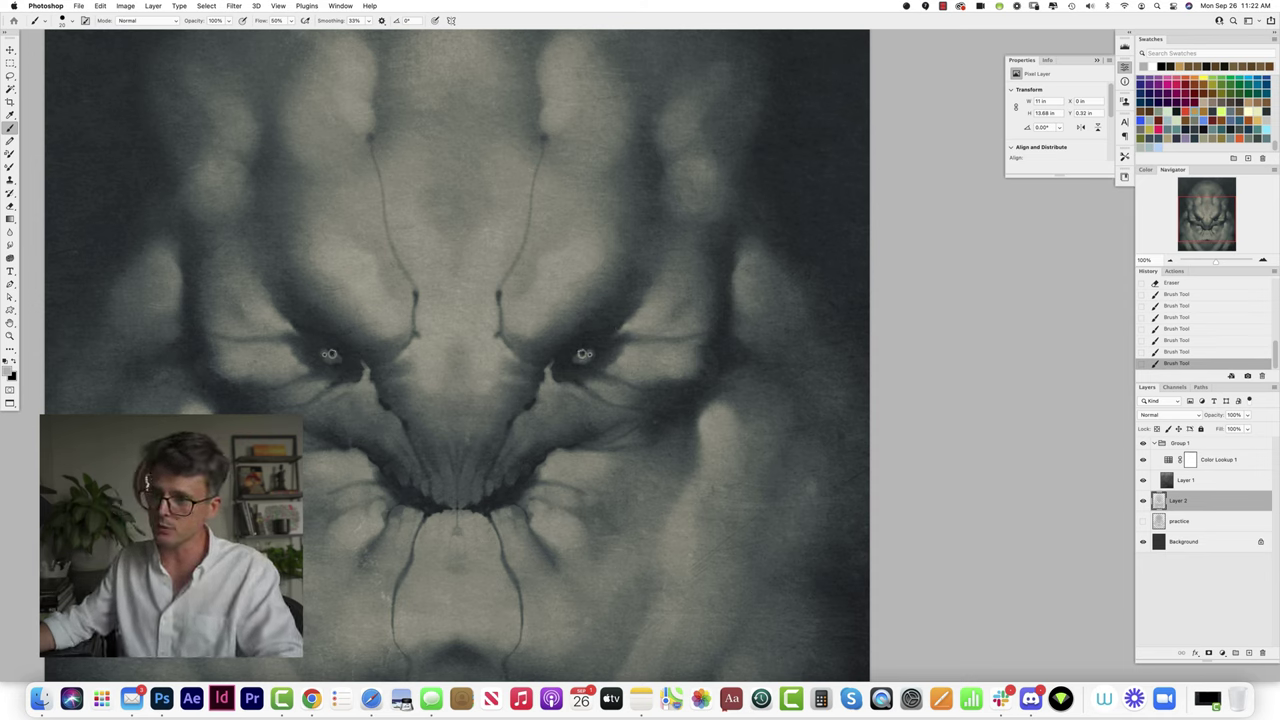
left_click(584, 354)
Step: Dim and shape the iris highlights beneath the brow with a small soft eraser at 30% opacity and 60% flow
key("e")
left_click(584, 354)
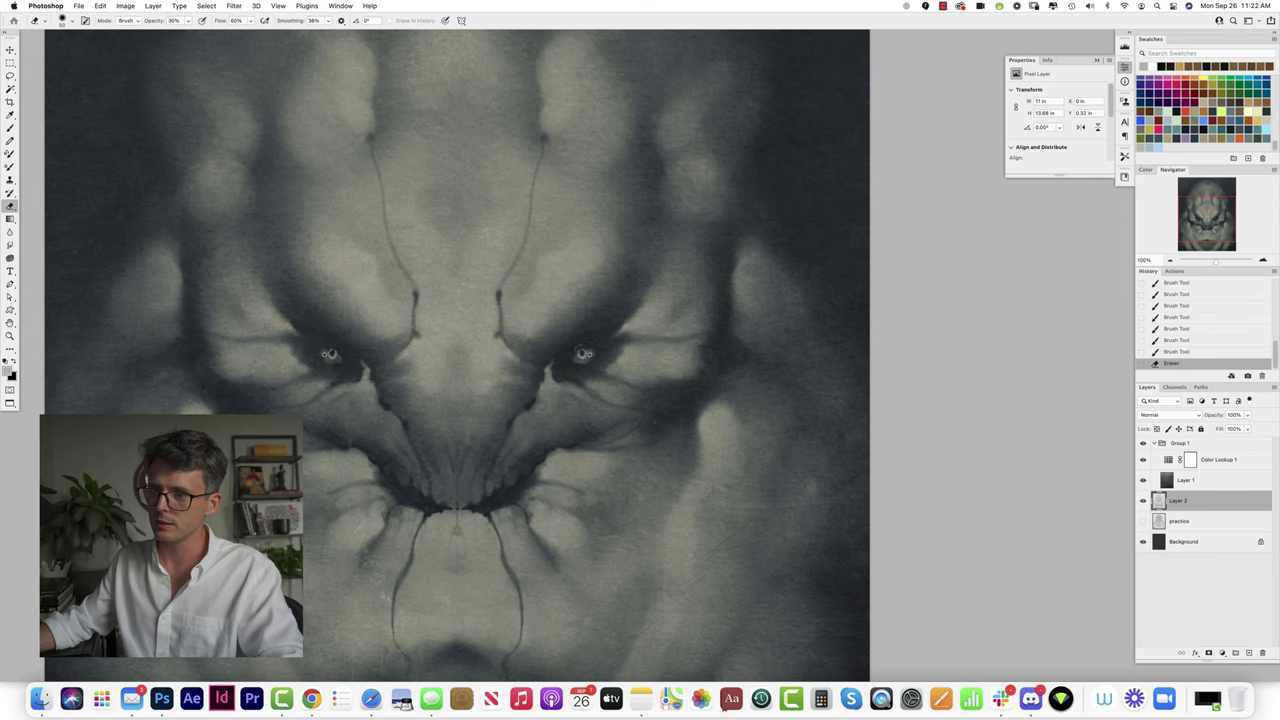
left_click(584, 354)
left_click(584, 354)
left_click(585, 353)
left_click(586, 353)
left_click(586, 353)
left_click(588, 352)
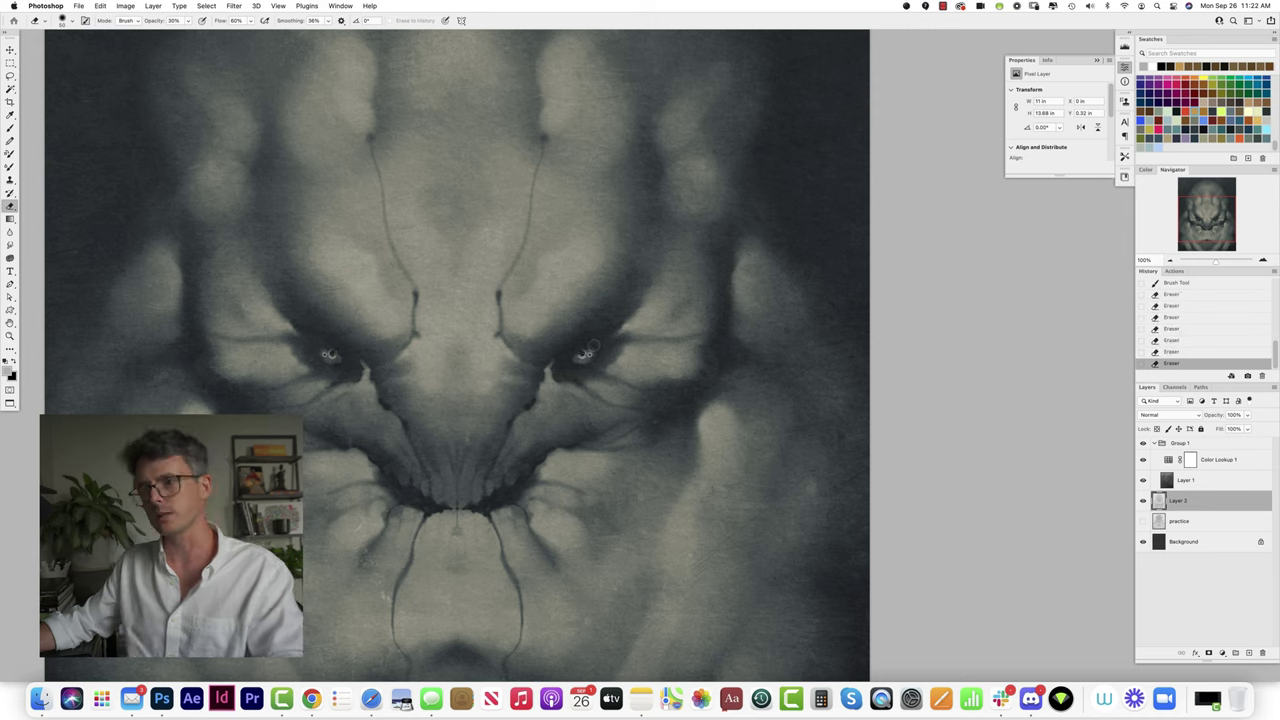
left_click(589, 351)
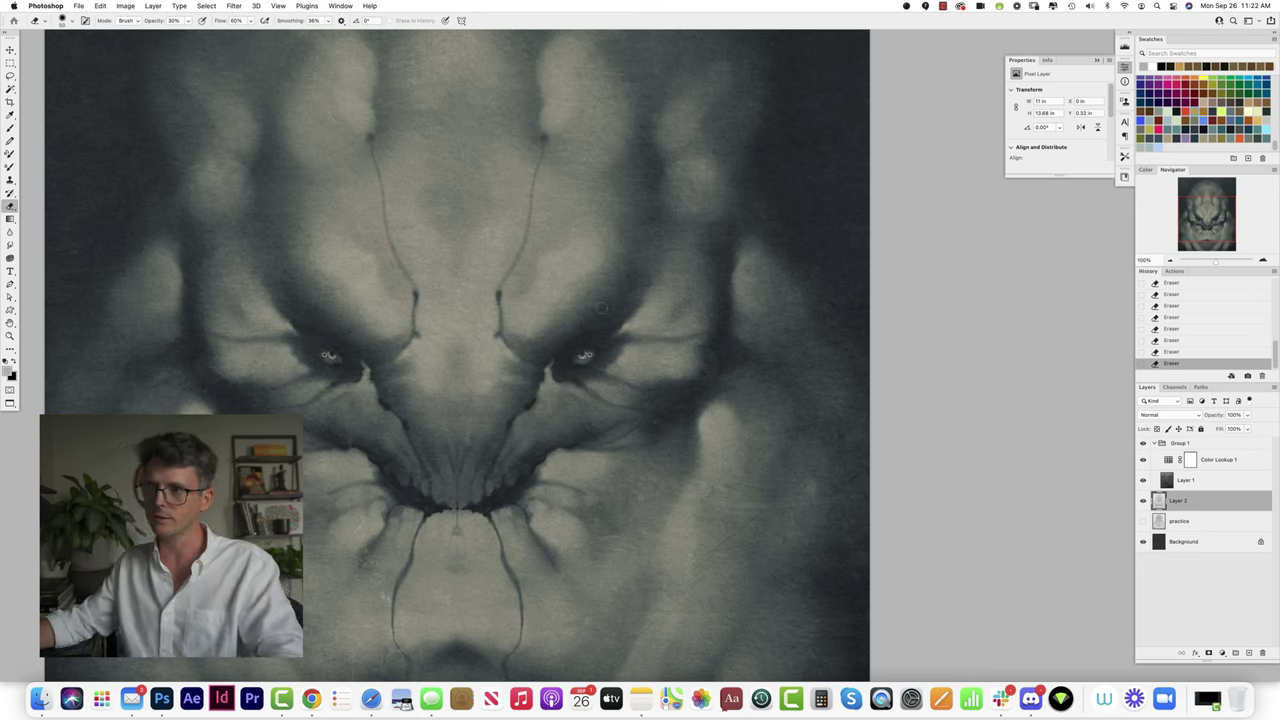
Step: Dab faint mirrored light around the eyes with an enlarged brush at 23% opacity and 30% flow
key("b")
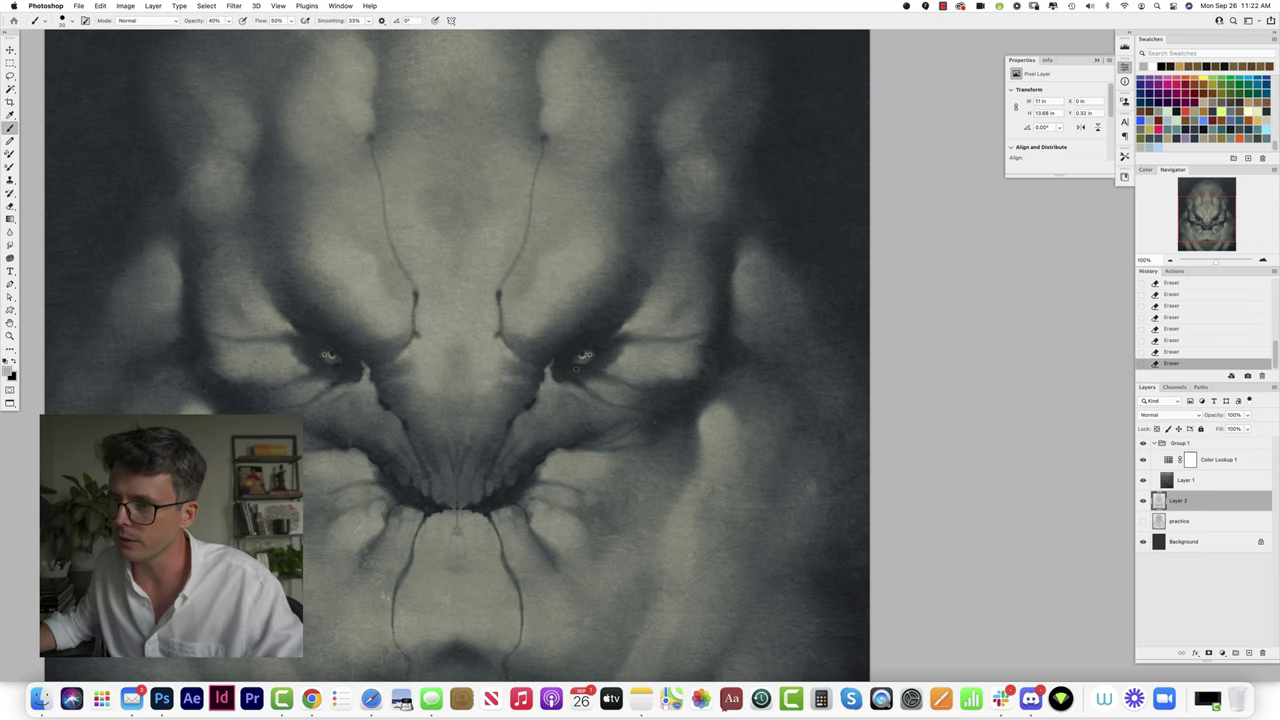
key("bracketright")
key("bracketright")
key("bracketright")
key("bracketright")
key("2")
key("3")
key("shift+3")
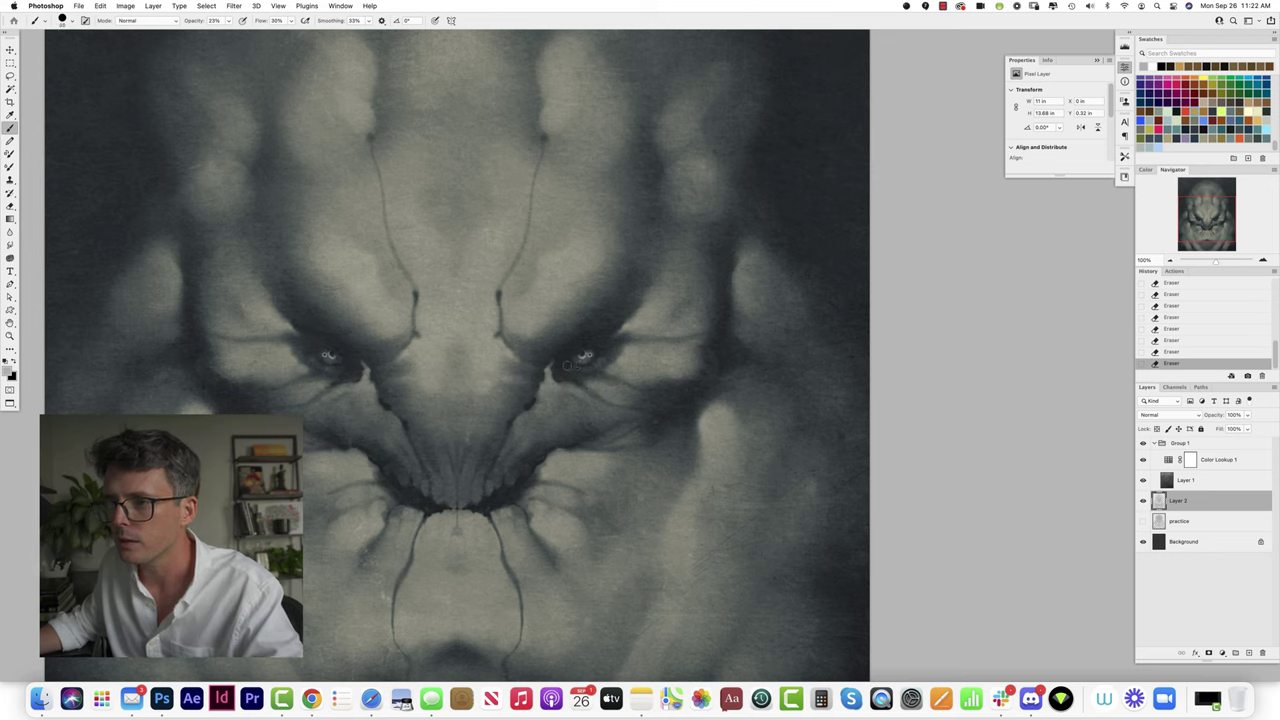
left_click(584, 358)
left_click(584, 358)
left_click(584, 358)
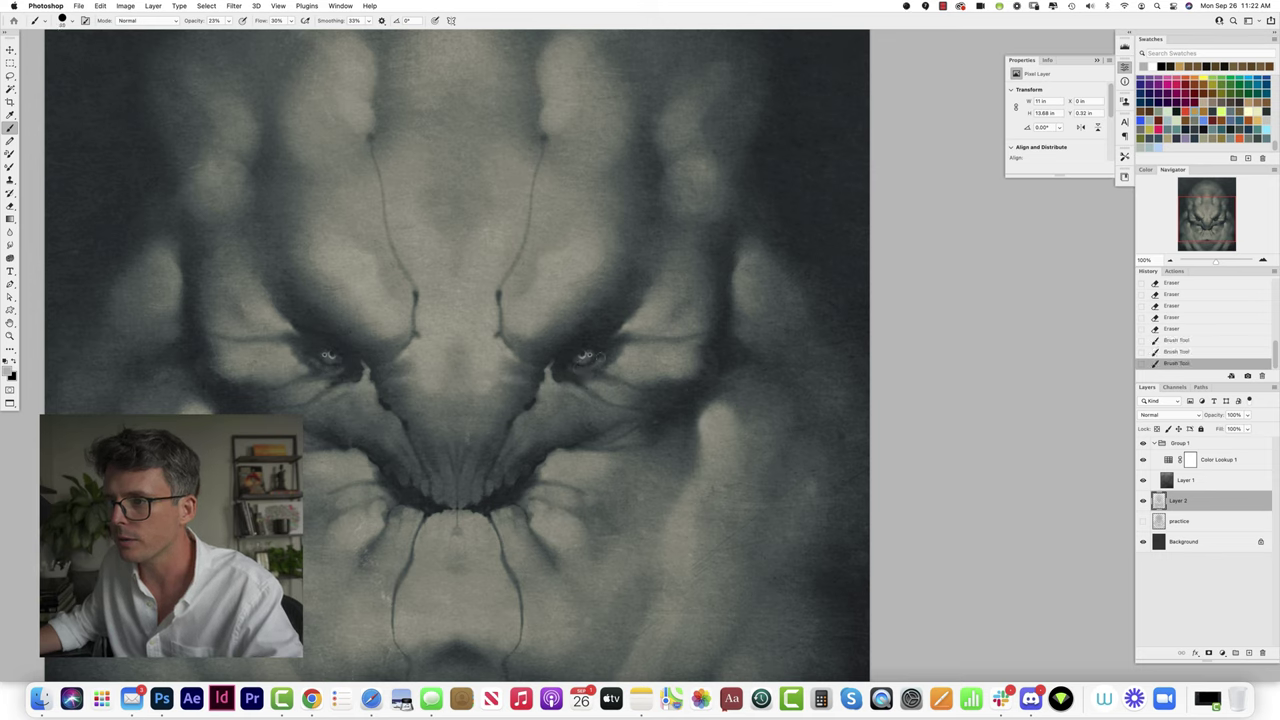
Step: Paint subtle mirrored lower-lid folds around the eyes, raising the brush opacity to 40% and finally setting it to 30%
left_click(585, 355)
left_click(585, 355)
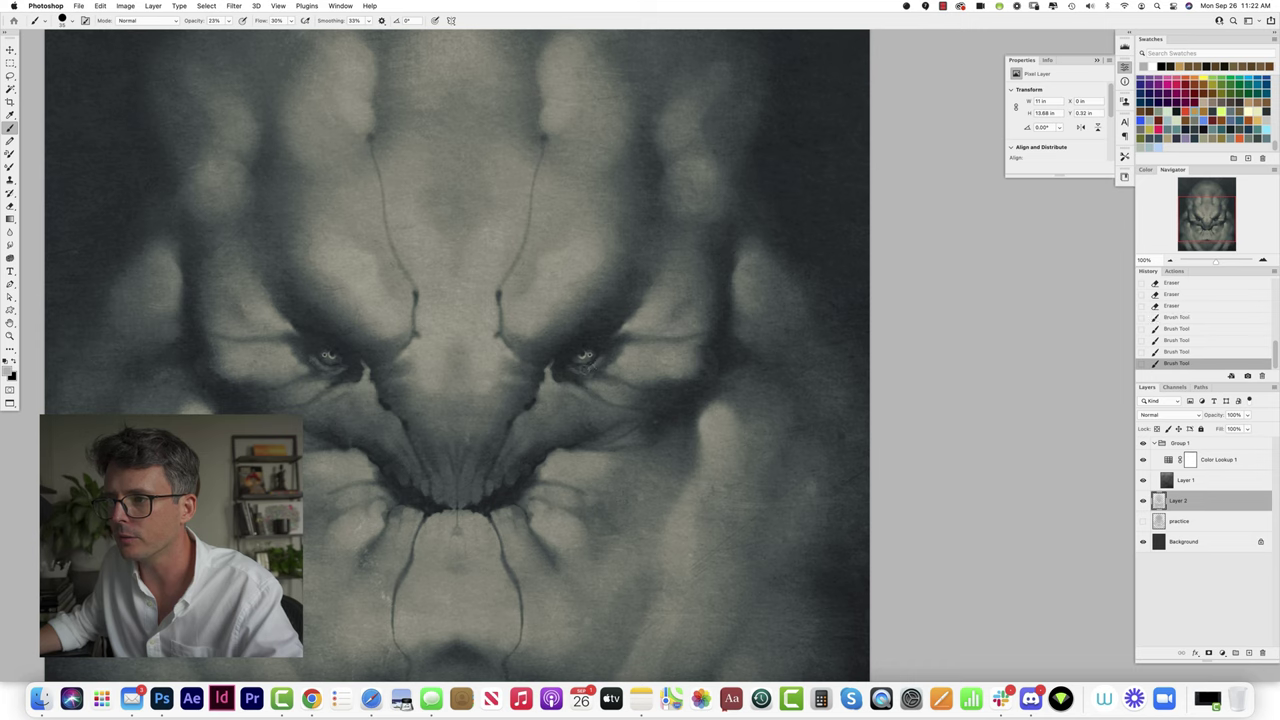
left_click(585, 355)
left_click(585, 355)
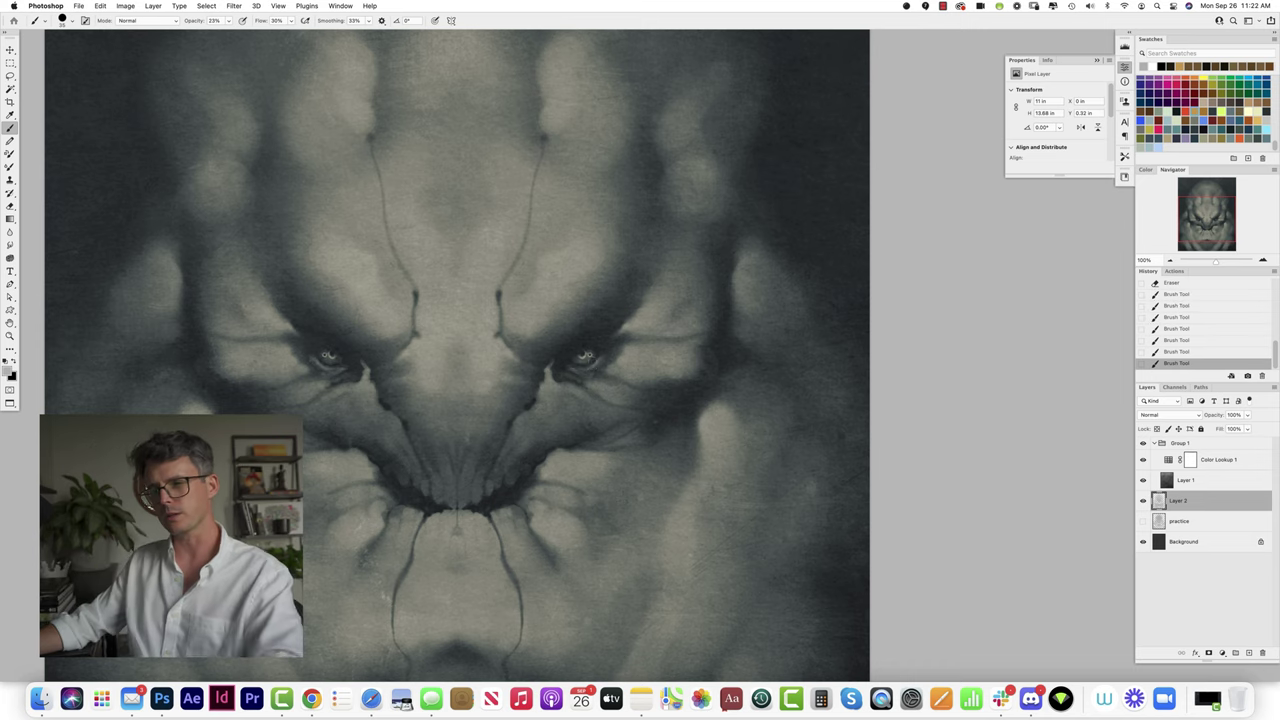
key("4")
left_click(585, 355)
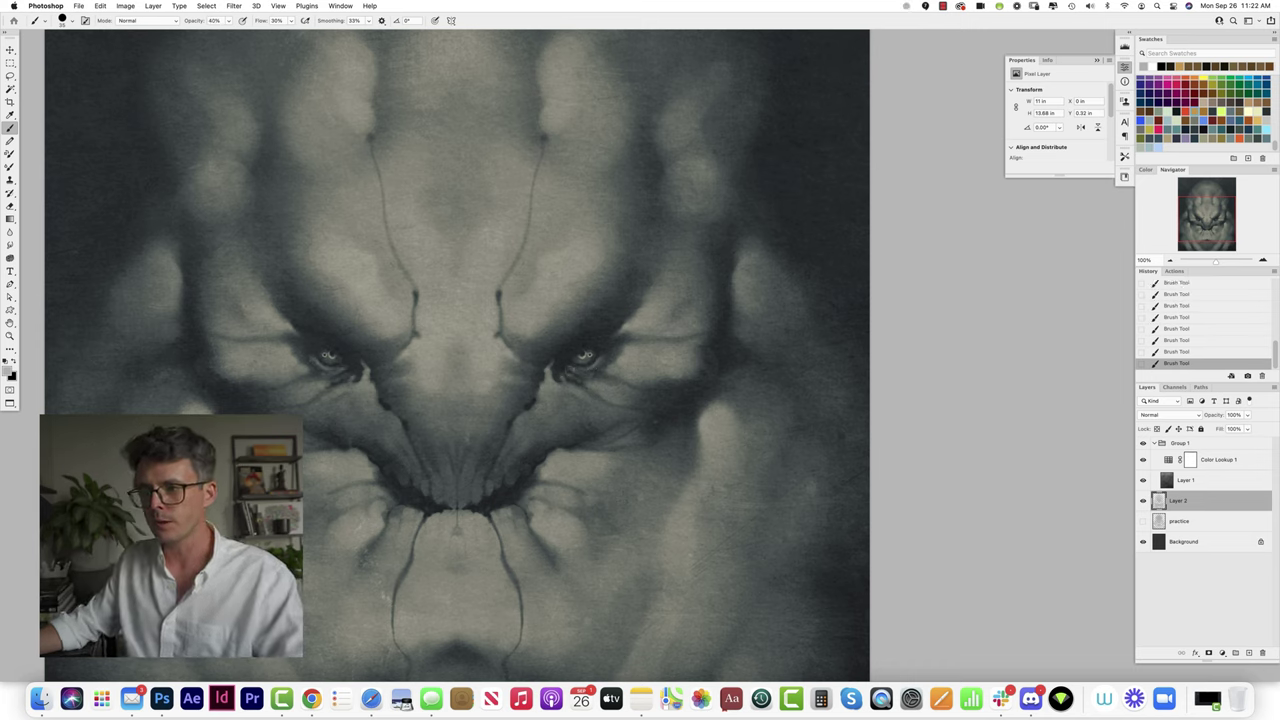
key("3")
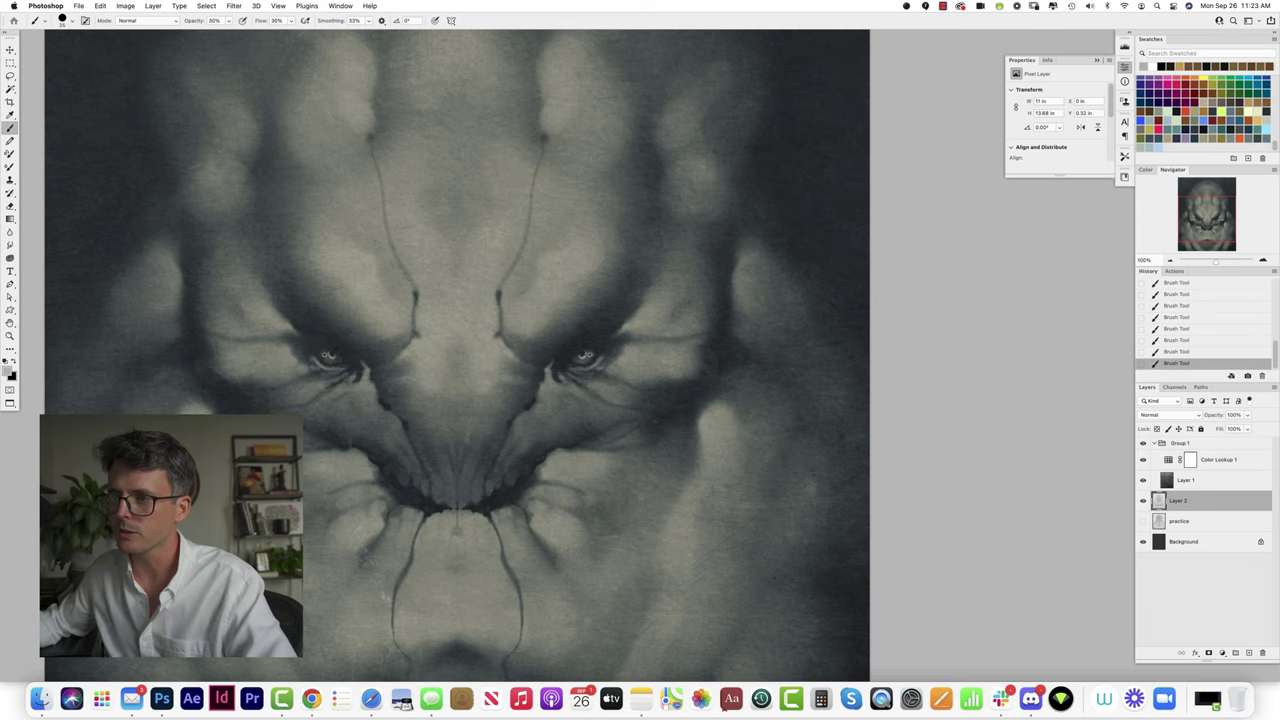
Step: Paint a short mirrored stroke across the outer eye corners at 100% opacity and return the brush to 30%
key("0")
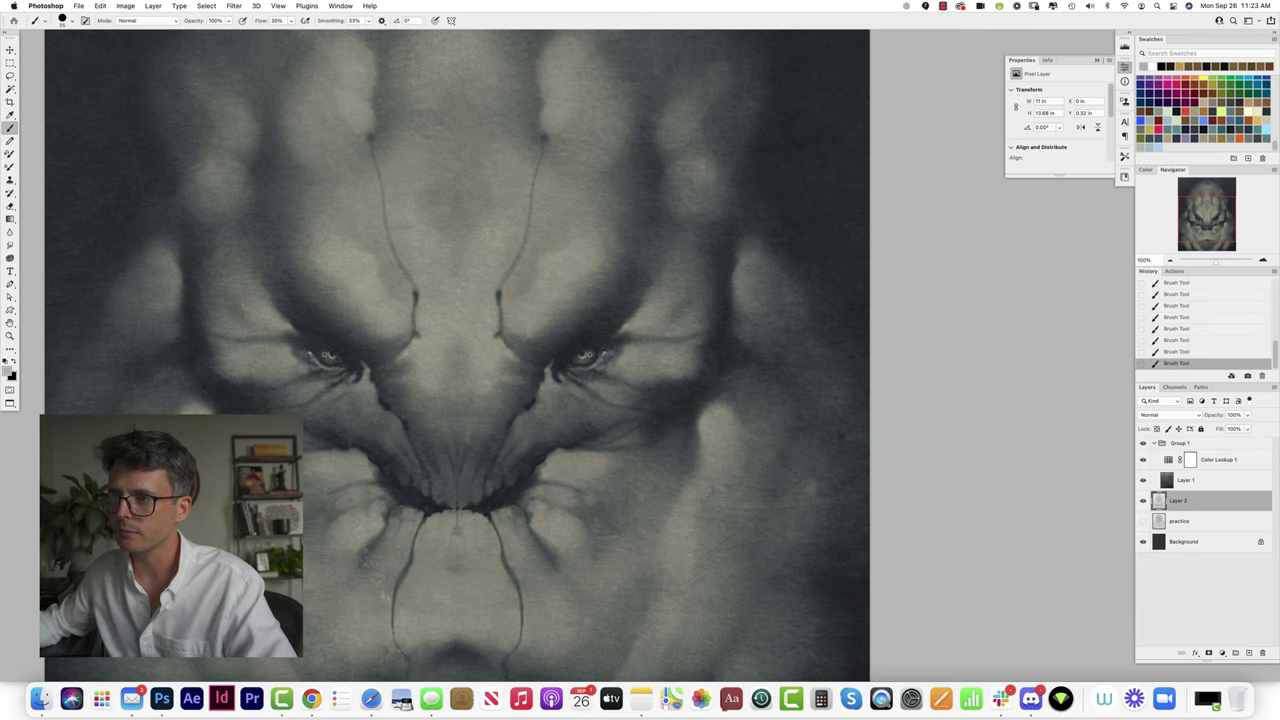
left_click_drag(600, 352, 615, 354)
key("3")
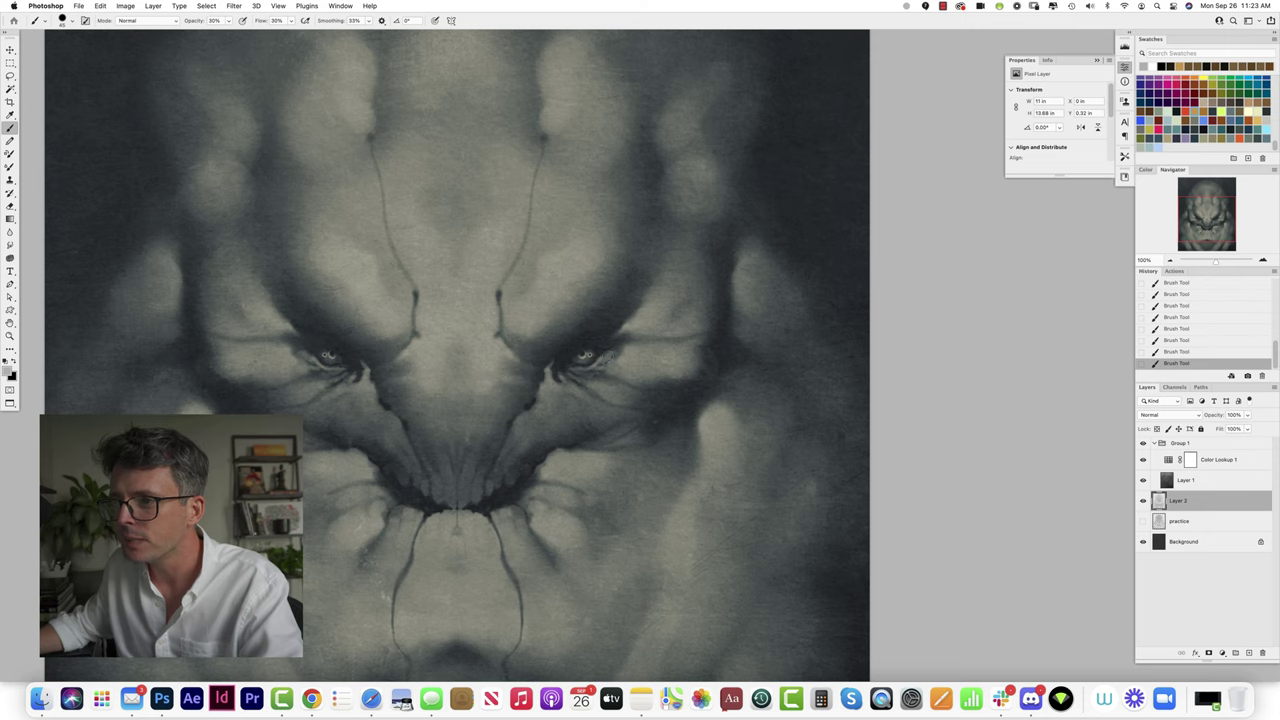
Step: Paint soft mirrored light along the ridges between the inner eyes and mouth, using 30% to 40% brush opacity
key("4")
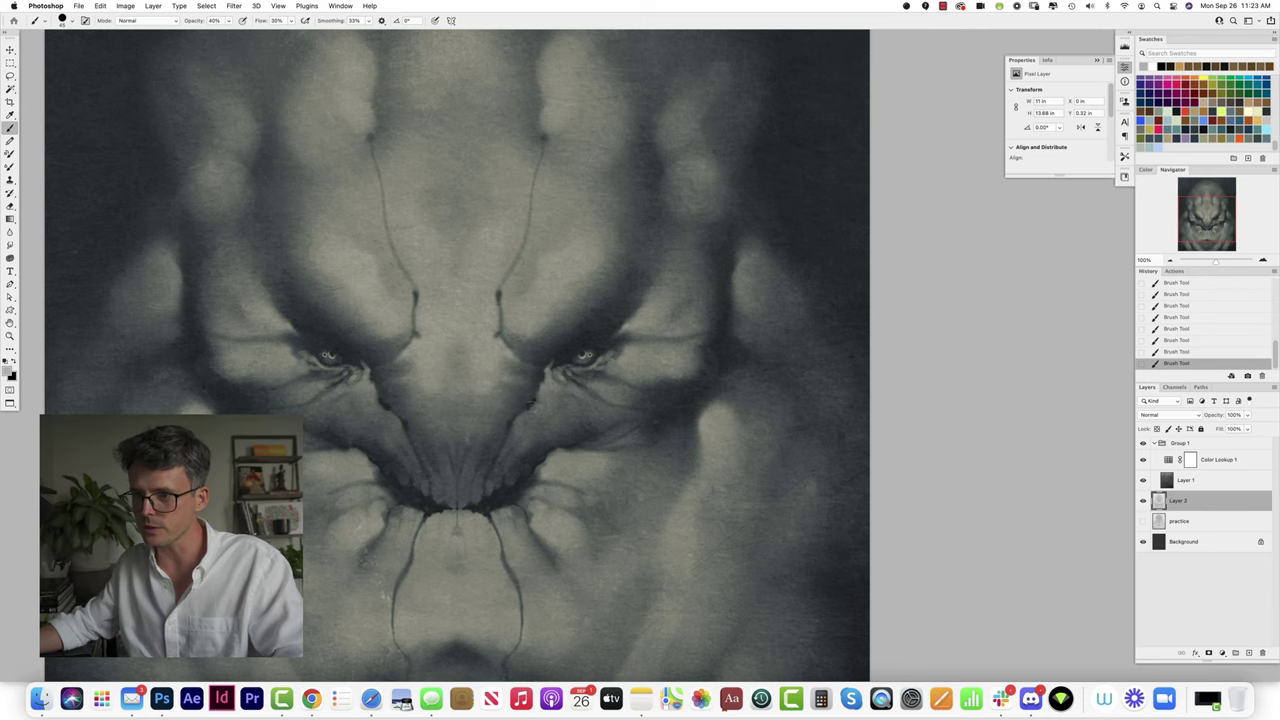
key("3")
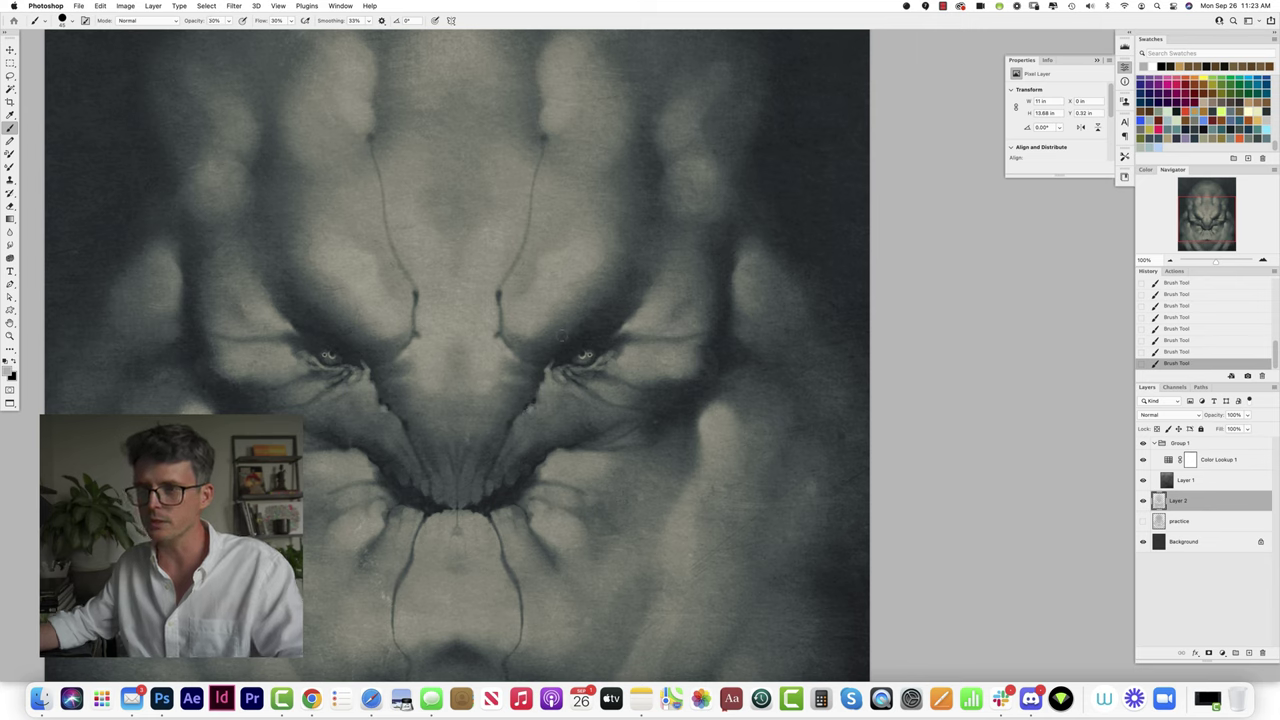
left_click_drag(531, 409, 533, 412)
left_click_drag(381, 421, 386, 428)
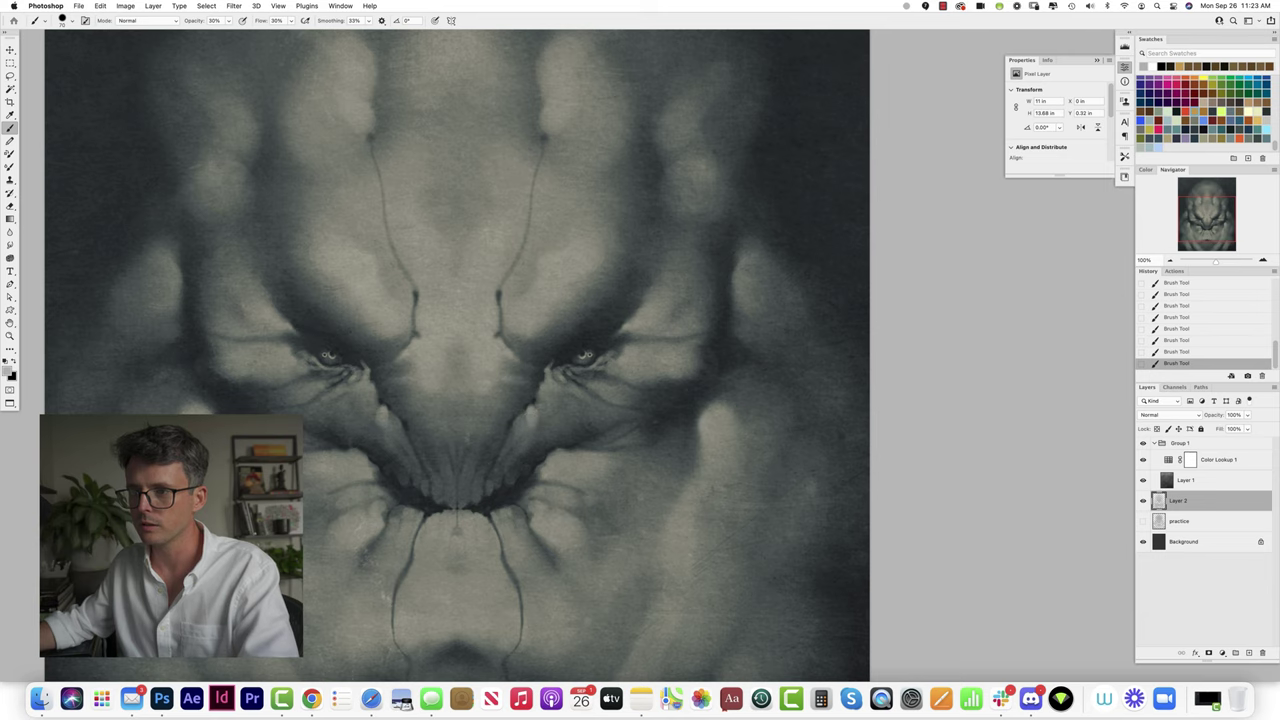
key("4")
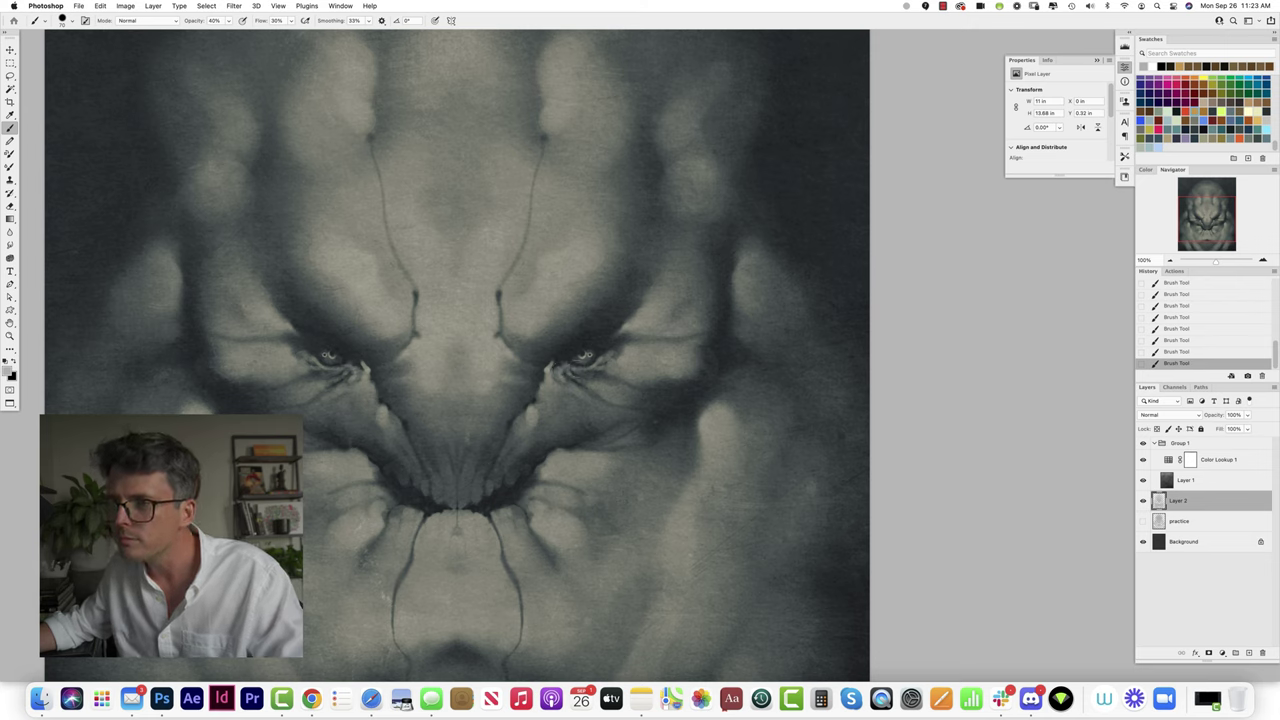
Step: Deepen the shadows in and beneath both eyes with a progressively larger soft eraser at 30% opacity and 60% flow
key("e")
left_click(575, 364)
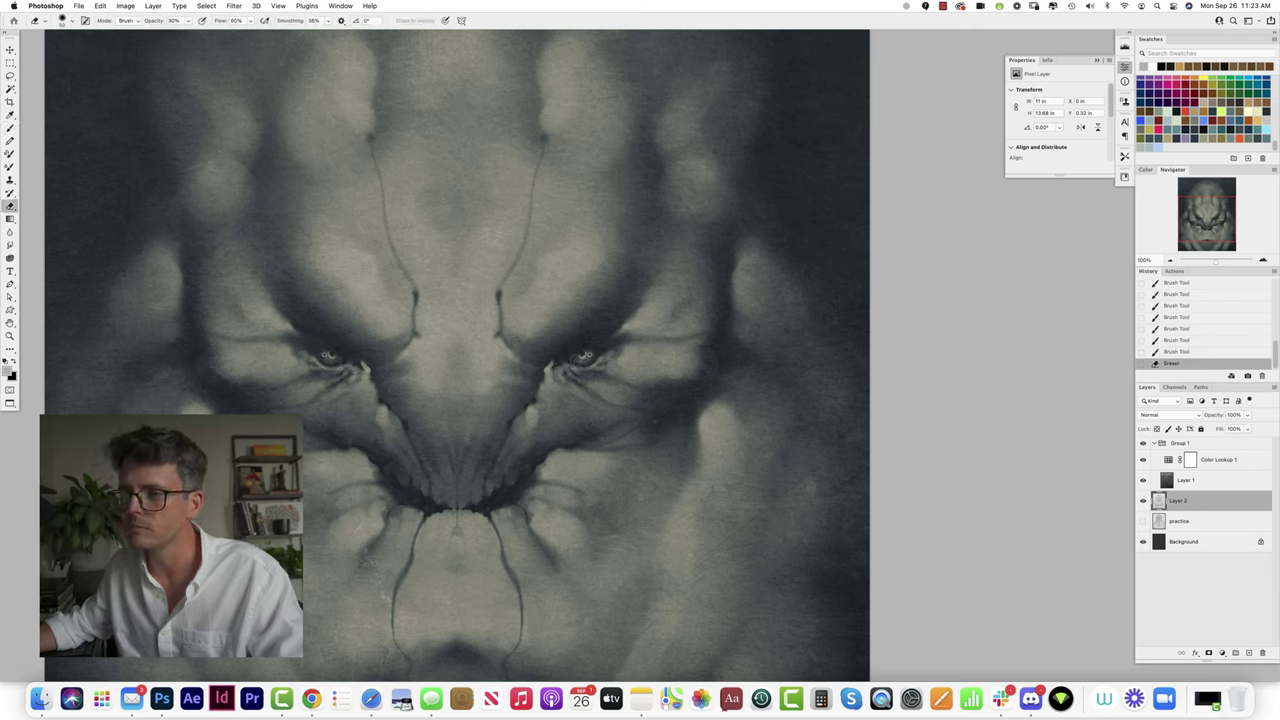
left_click(594, 355)
key("bracketright")
key("bracketright")
key("bracketright")
key("bracketright")
key("bracketright")
left_click(567, 365)
left_click(570, 369)
left_click(575, 369)
left_click(584, 368)
left_click(589, 367)
left_click(597, 364)
Step: Dab mirrored light along the lower eyelids and the skin folds beneath them, starting with the brush at 40% opacity
key("b")
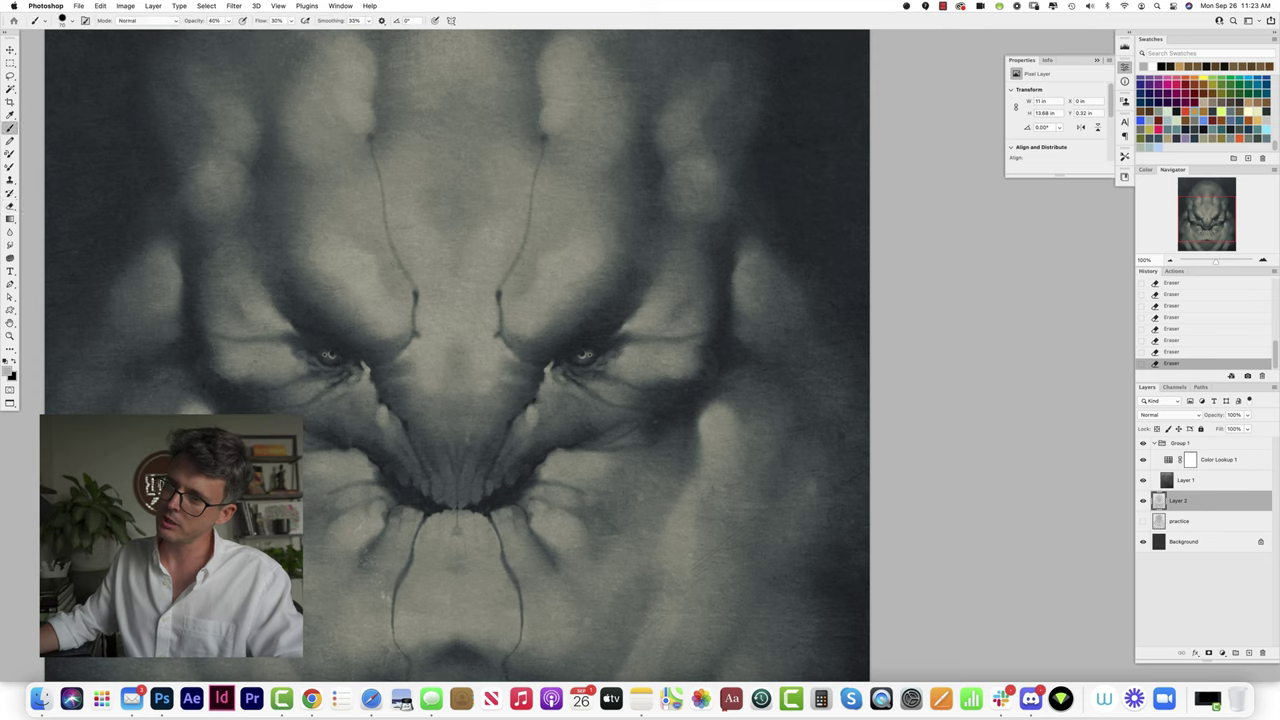
left_click(592, 366)
left_click(598, 365)
key("4")
left_click(597, 366)
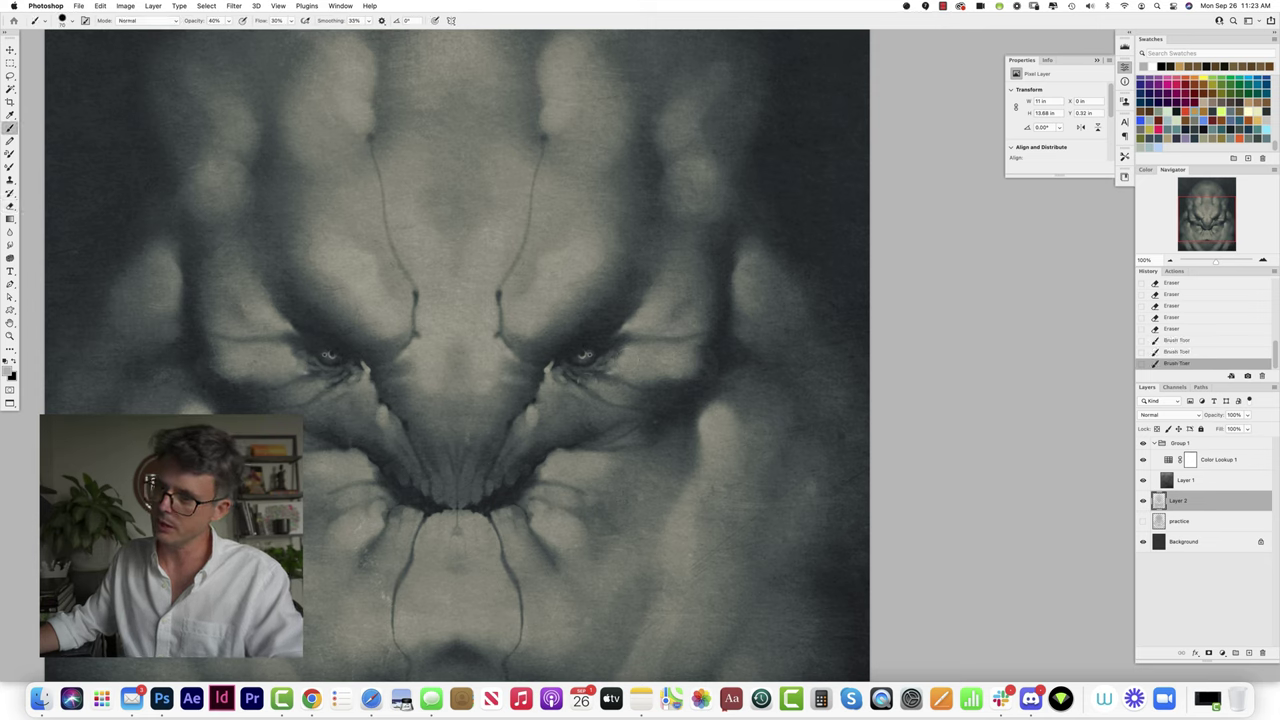
left_click(598, 369)
left_click(600, 373)
left_click(601, 377)
left_click(602, 379)
left_click(604, 381)
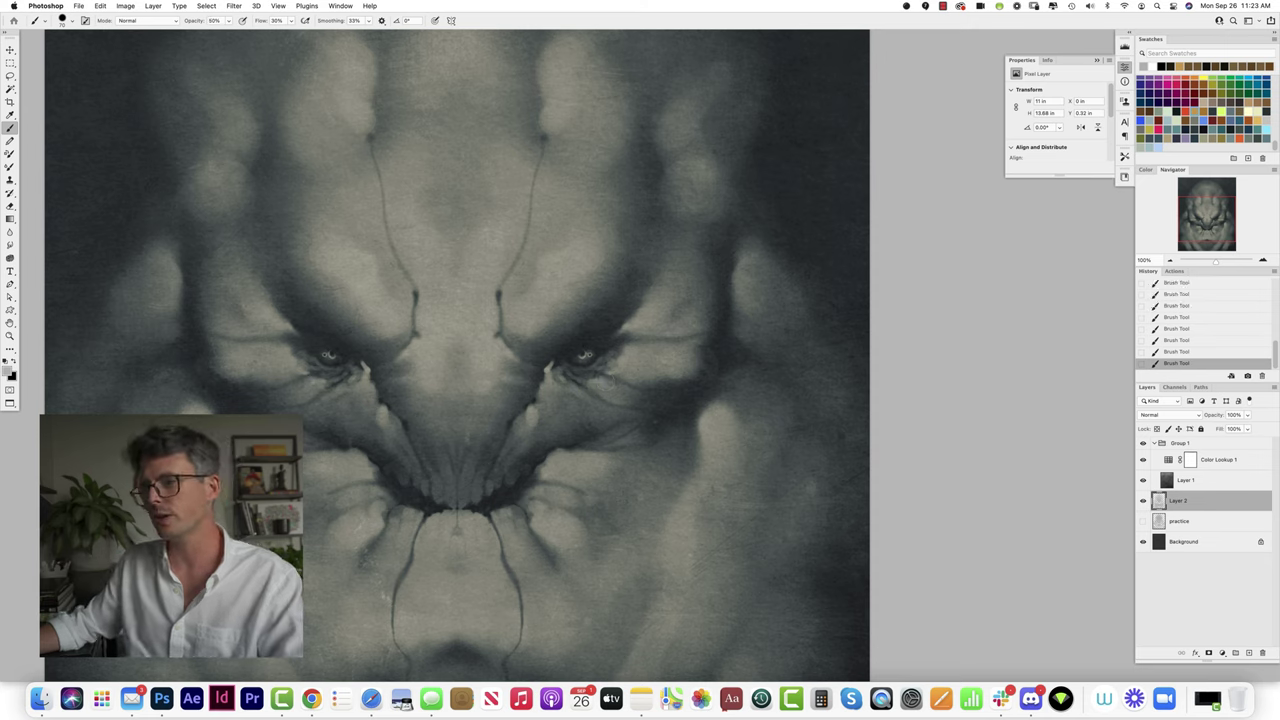
left_click(608, 383)
left_click(613, 382)
left_click(620, 374)
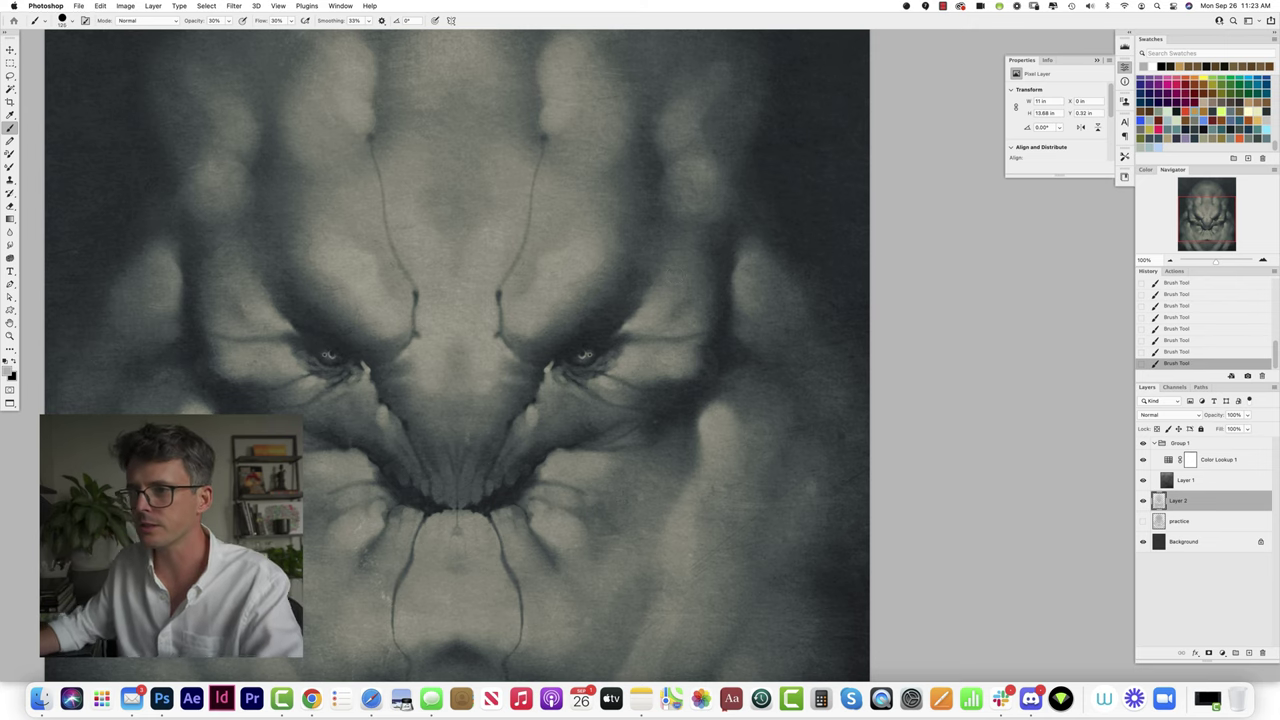
Step: Brush broad, soft mirrored light over the brows, temples and upper cheeks with an enlarged brush at 30% opacity and flow
key("super+minus")
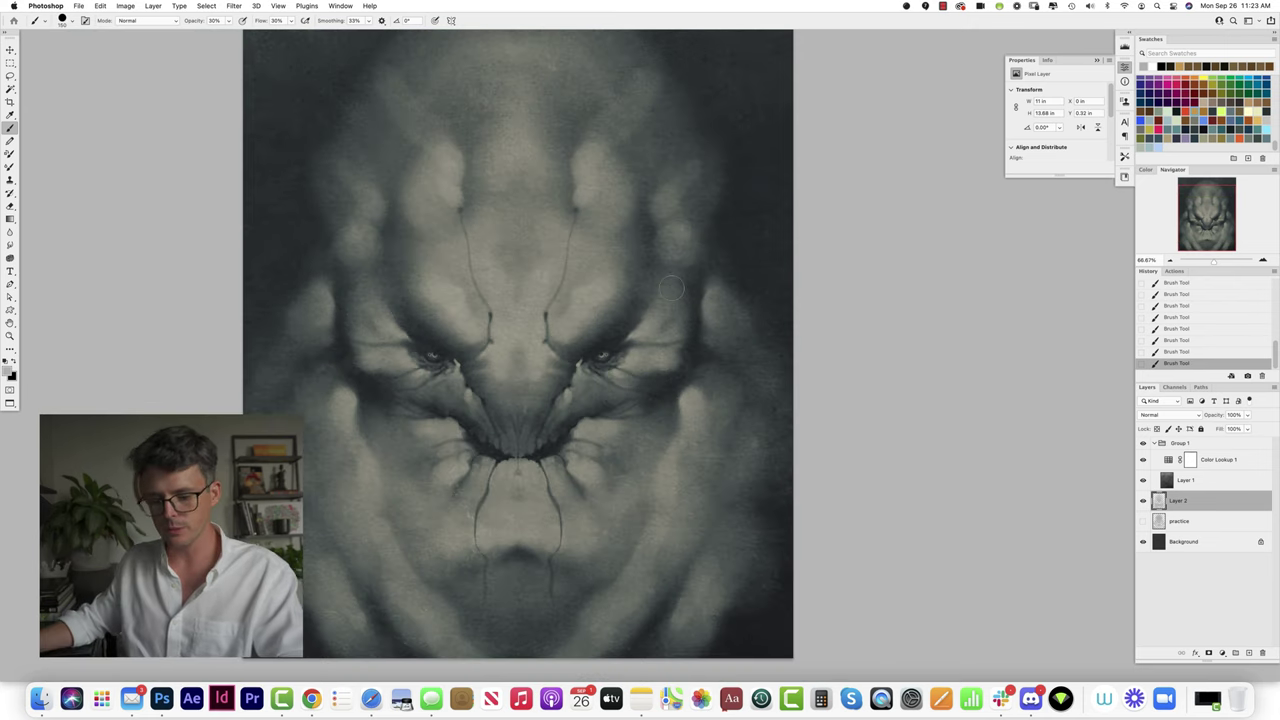
key("bracketright")
key("bracketright")
key("bracketright")
left_click_drag(593, 321, 638, 250)
left_click_drag(676, 318, 679, 292)
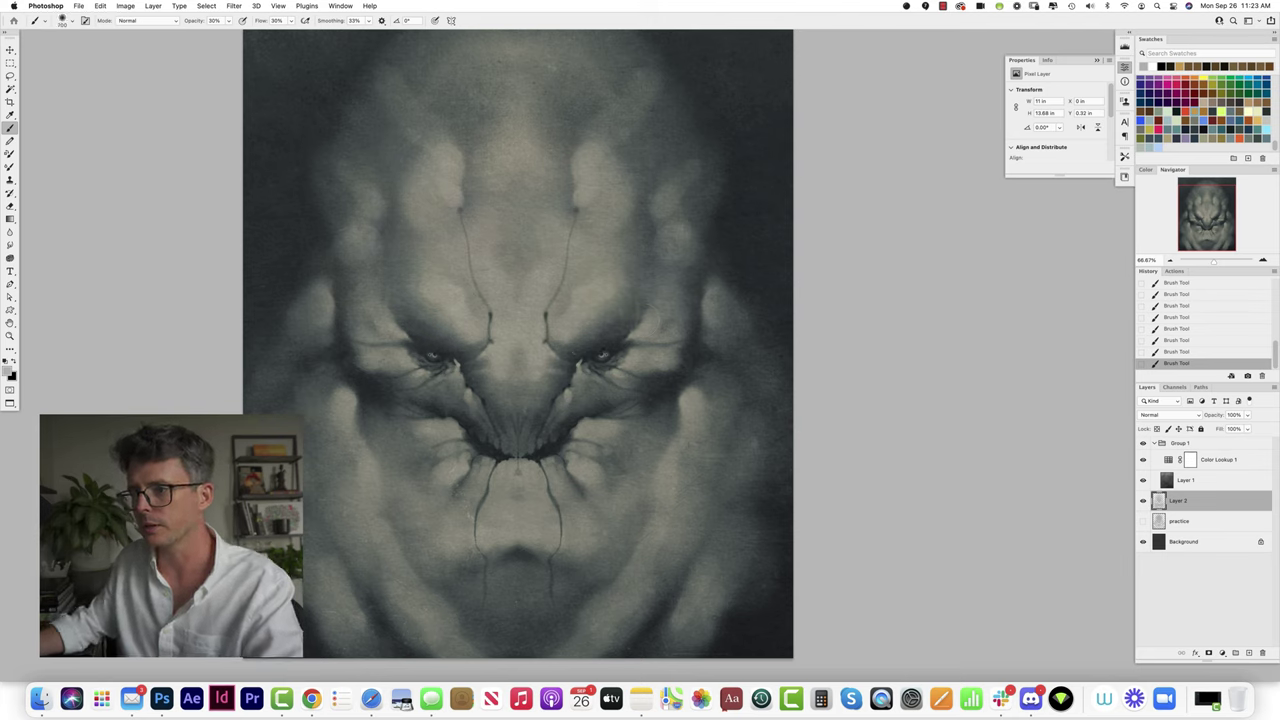
left_click_drag(686, 388, 690, 358)
key("[")
mouse_move(632, 414)
left_mouse_down()
mouse_move(552, 413)
mouse_move(652, 398)
mouse_move(676, 362)
left_mouse_up()
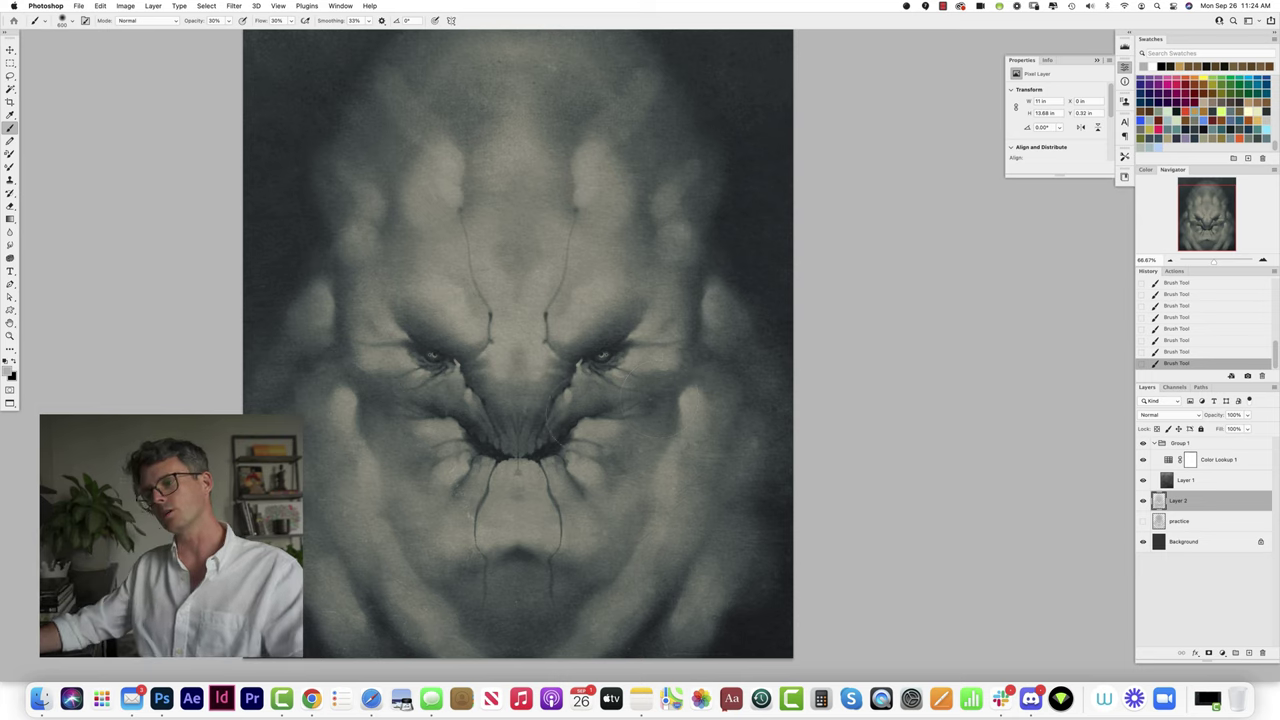
Step: Paint a rounded, lit chin below the mouth with a reduced brush, starting at 20% opacity and 20% flow
key("e")
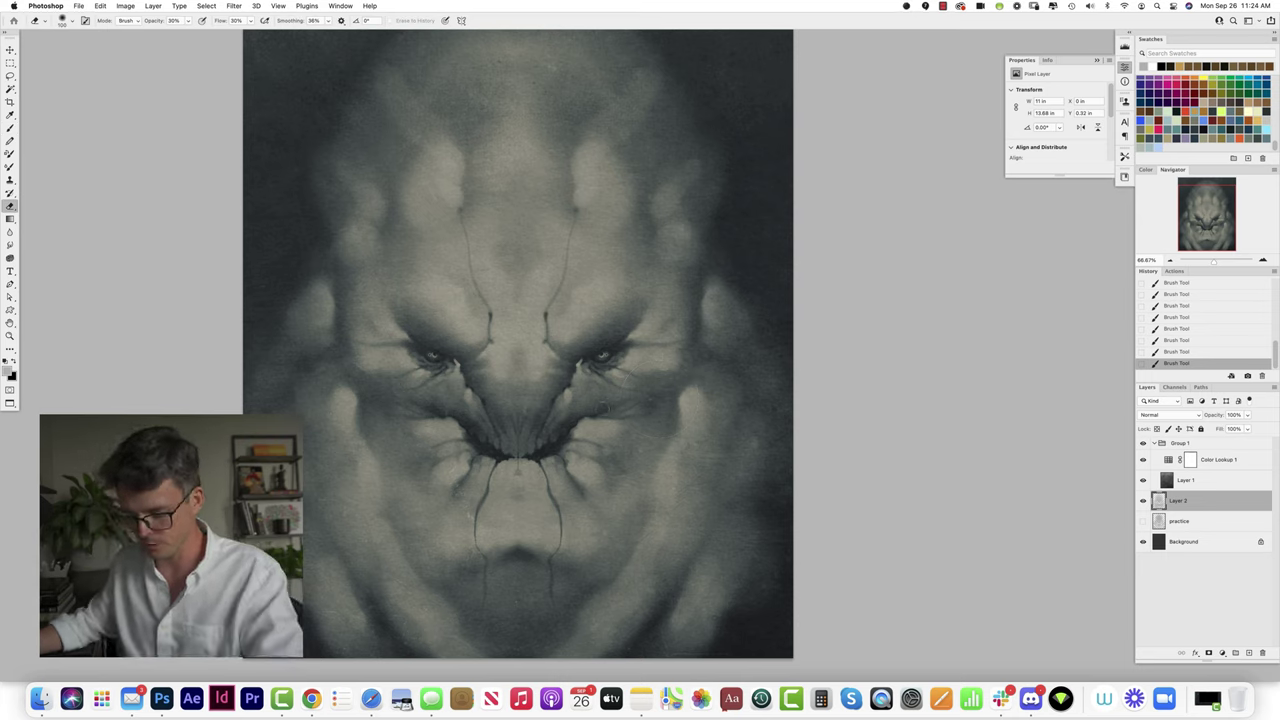
key("b")
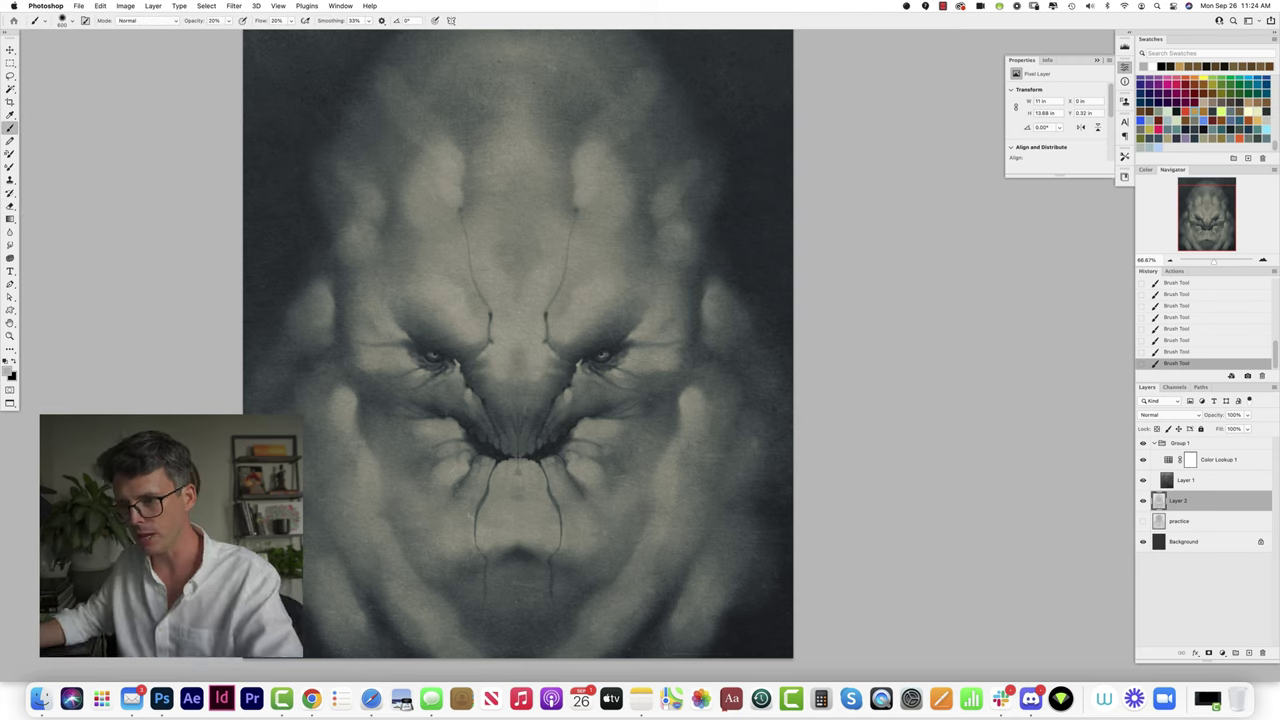
key("bracketleft")
key("bracketleft")
key("bracketleft")
key("bracketleft")
key("bracketleft")
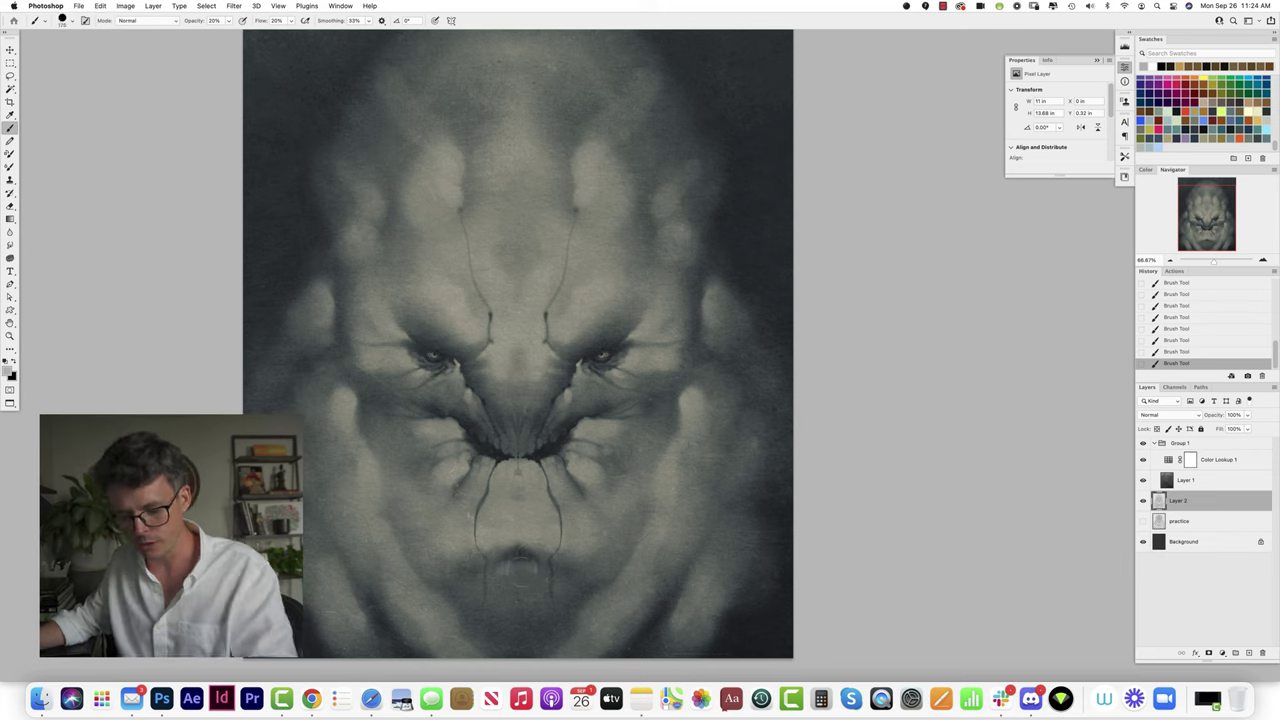
mouse_move(535, 568)
left_mouse_down()
mouse_move(543, 575)
mouse_move(518, 580)
mouse_move(505, 608)
mouse_move(505, 592)
mouse_move(520, 630)
left_mouse_up()
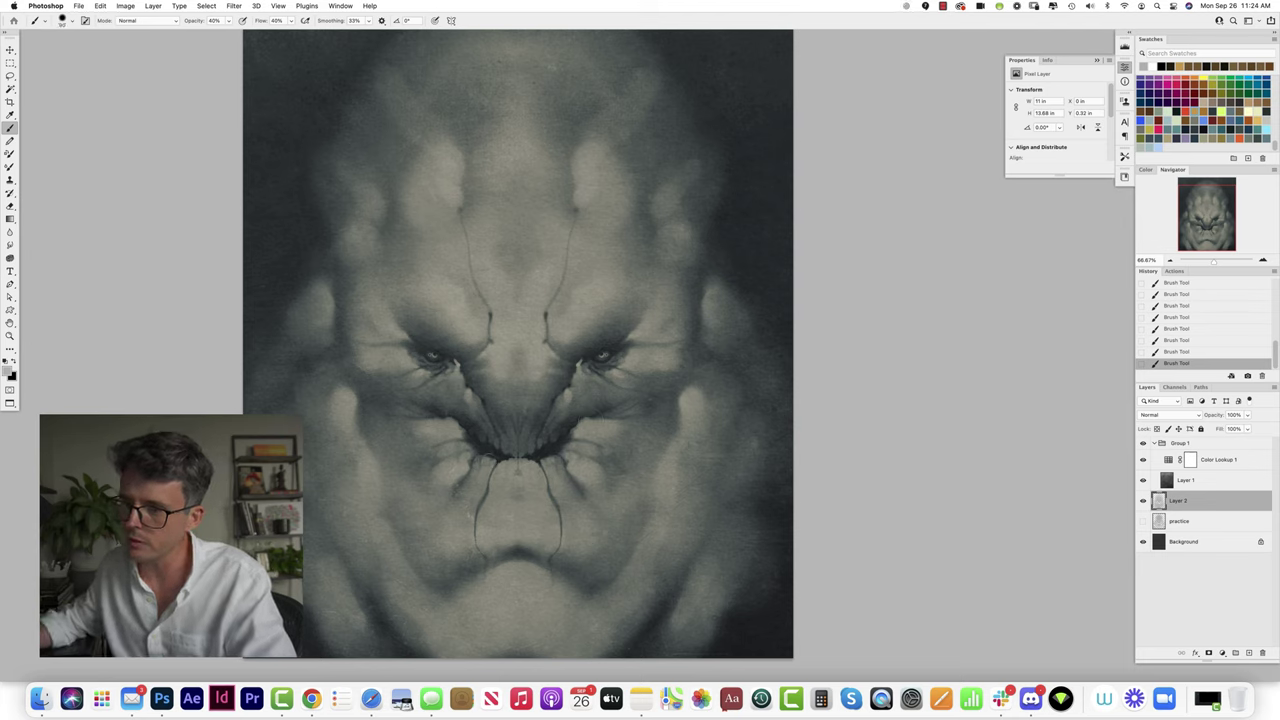
Step: Add a faint mirrored stroke above the eyes along the brows at 30% opacity and 40% flow
key("6")
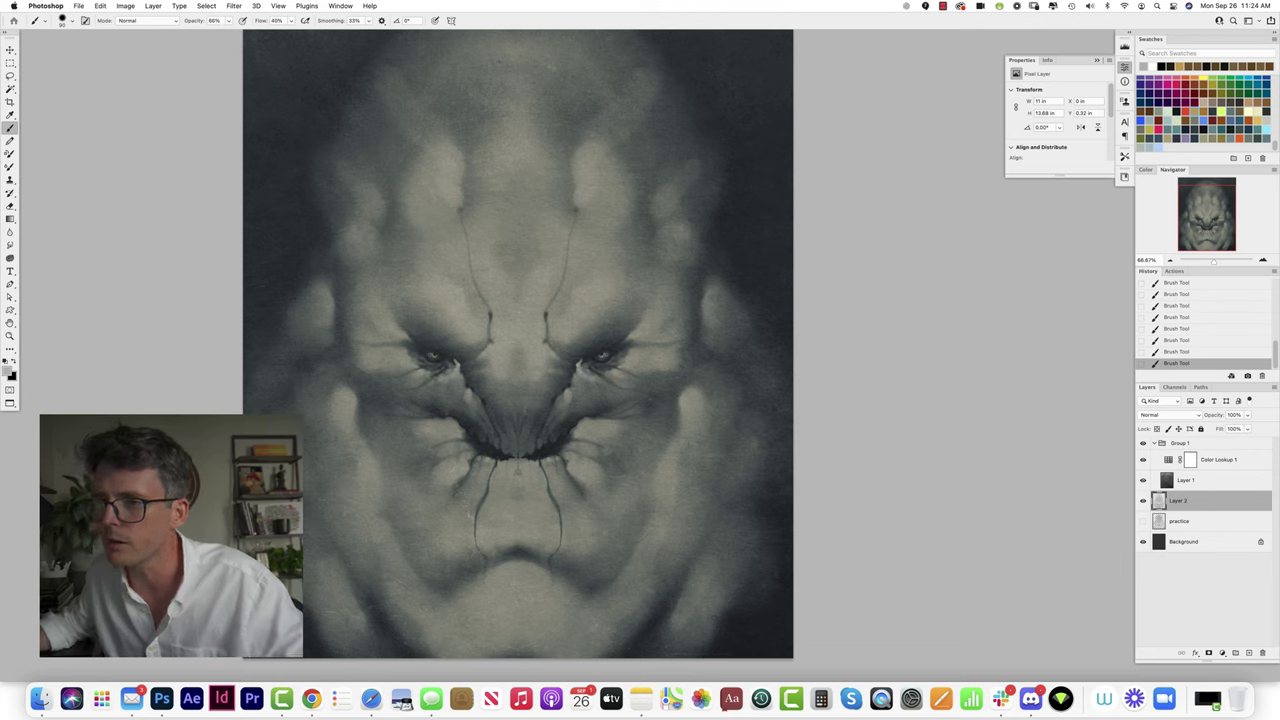
key("3")
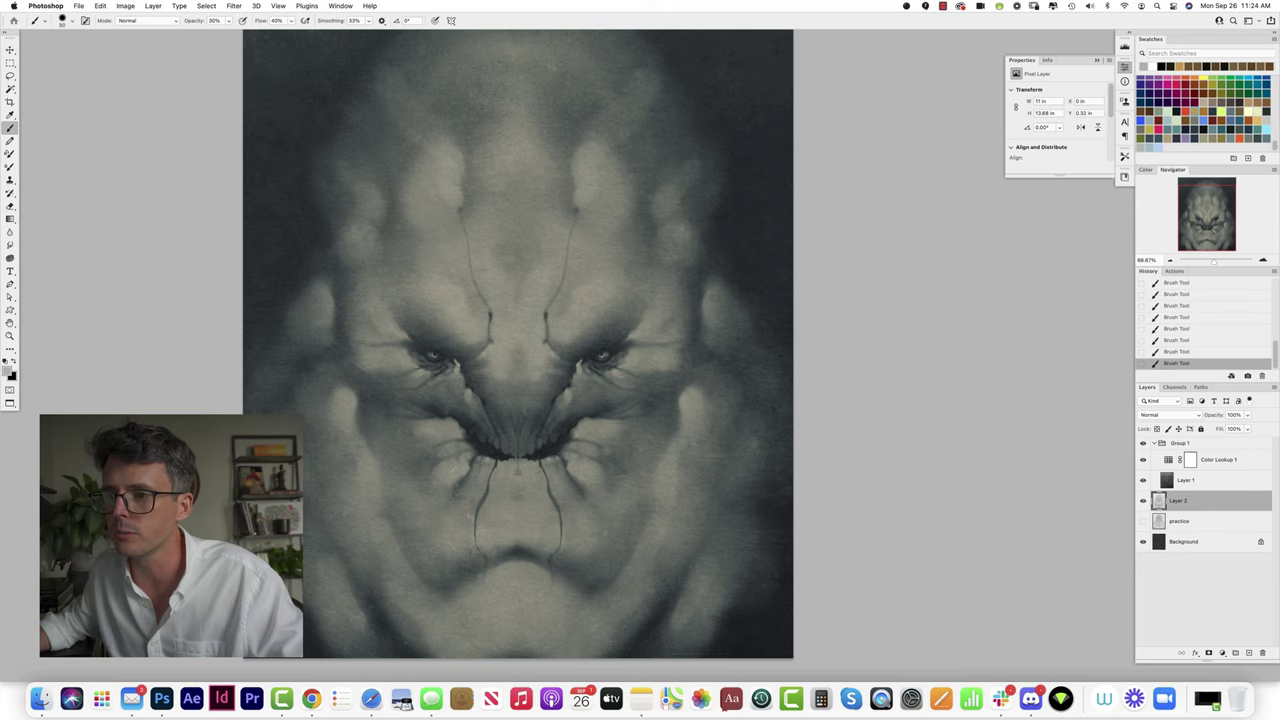
left_click_drag(431, 327, 440, 331)
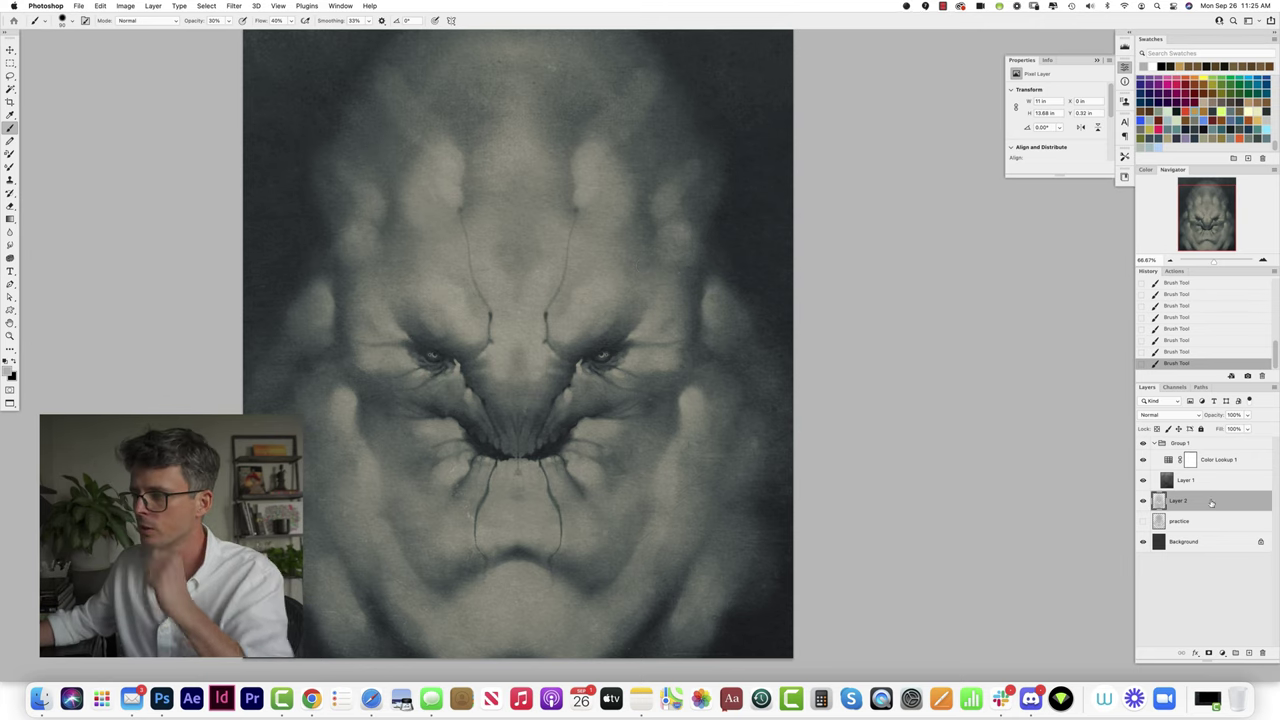
Step: Create a new layer above Layer 2, fill it with the grey foreground color, and set its blending mode to Multiply
key("z")
left_click(619, 362, "alt")
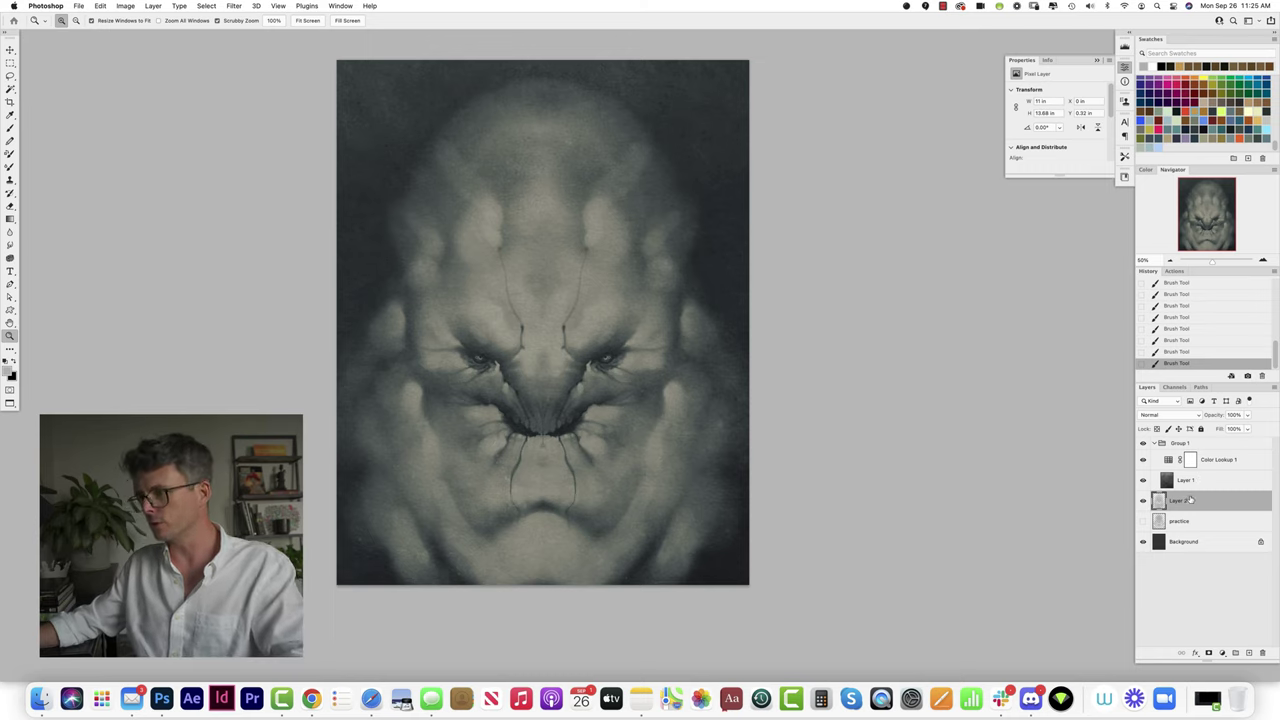
left_click(1250, 653)
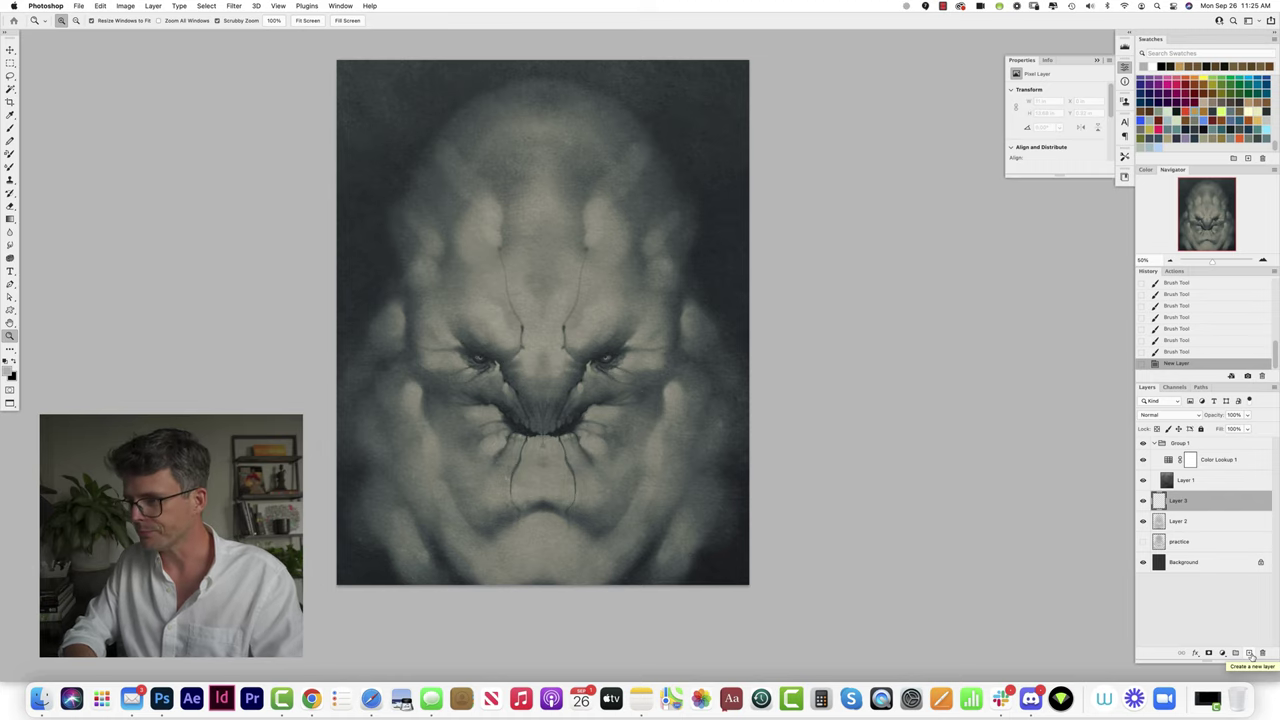
key("alt")
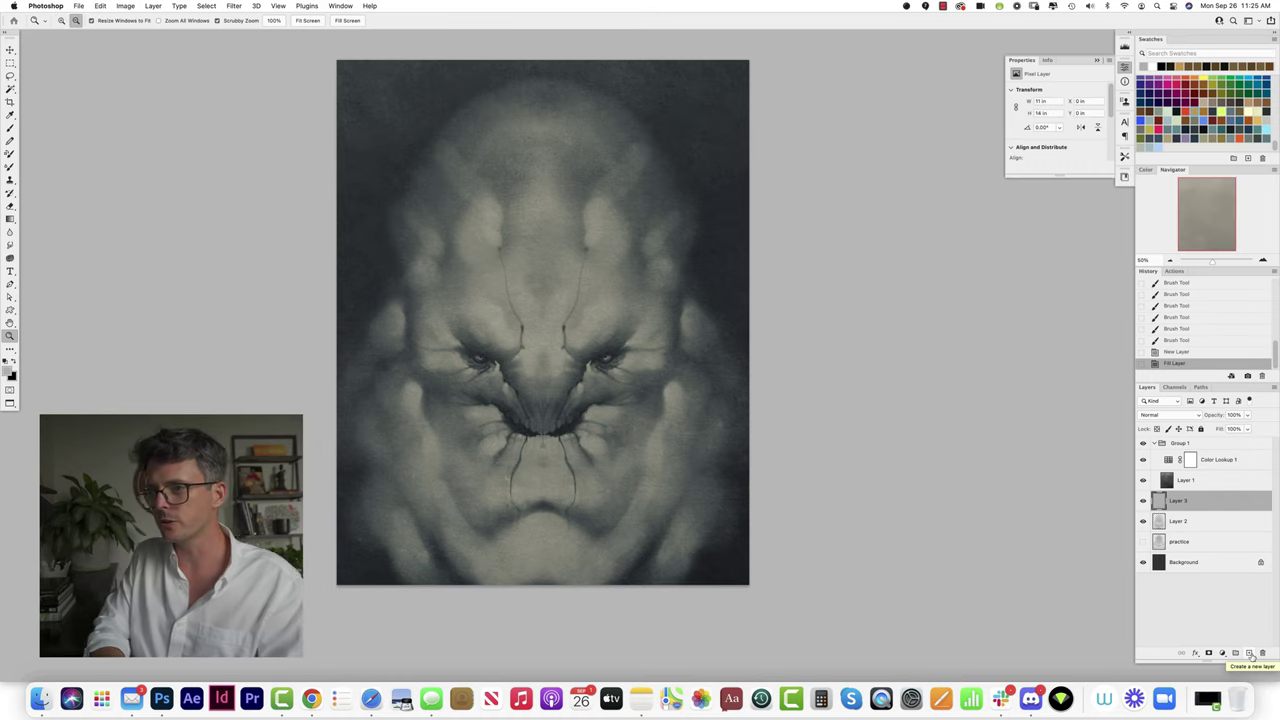
key("alt+BackSpace")
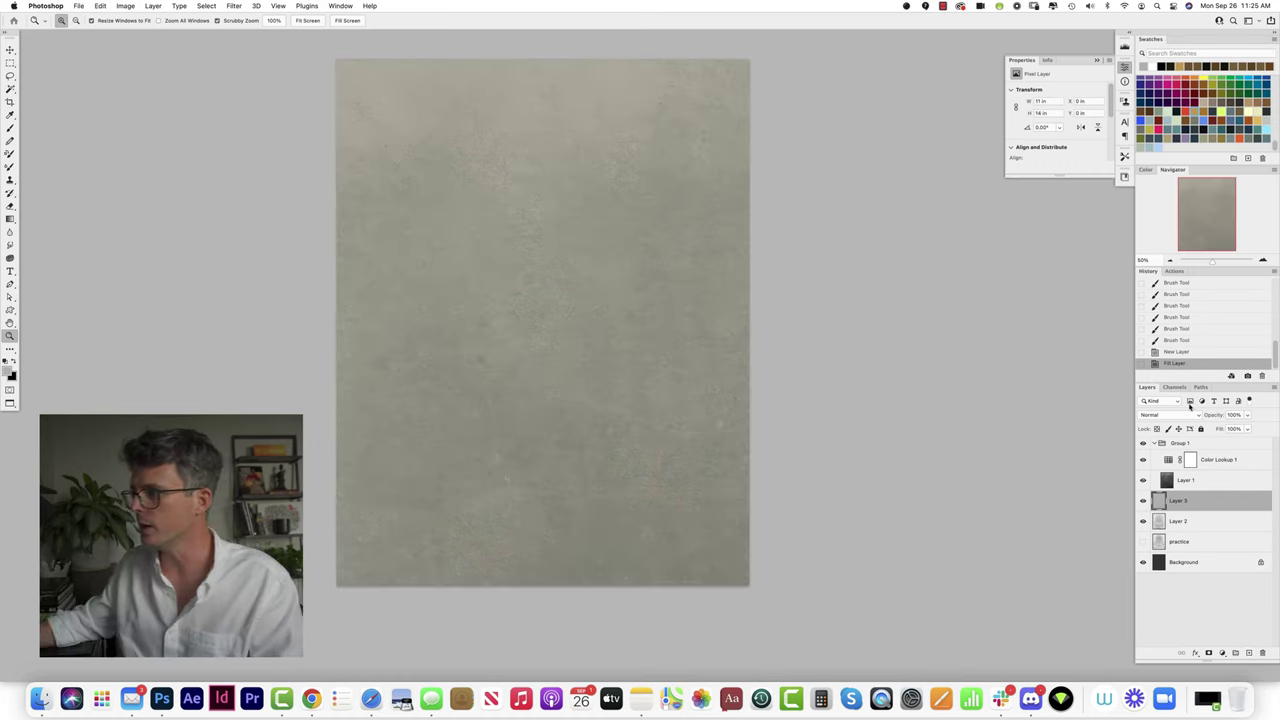
left_click(1161, 415)
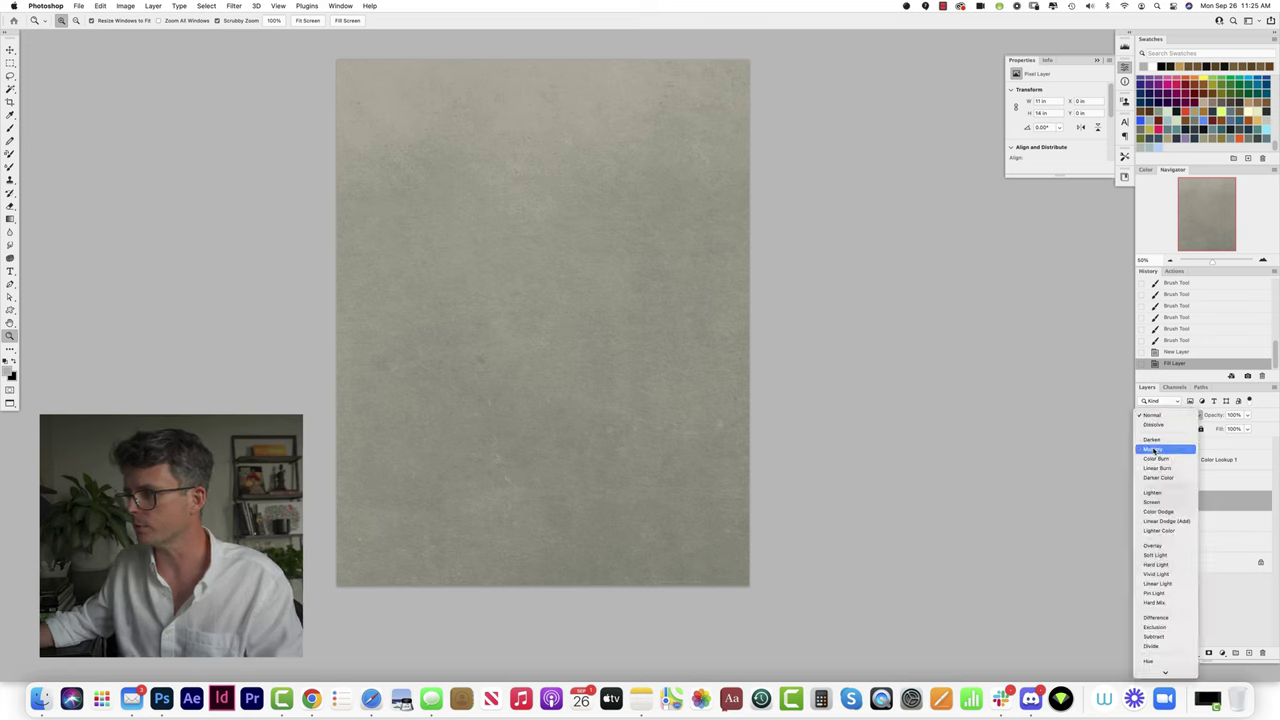
left_click(1155, 451)
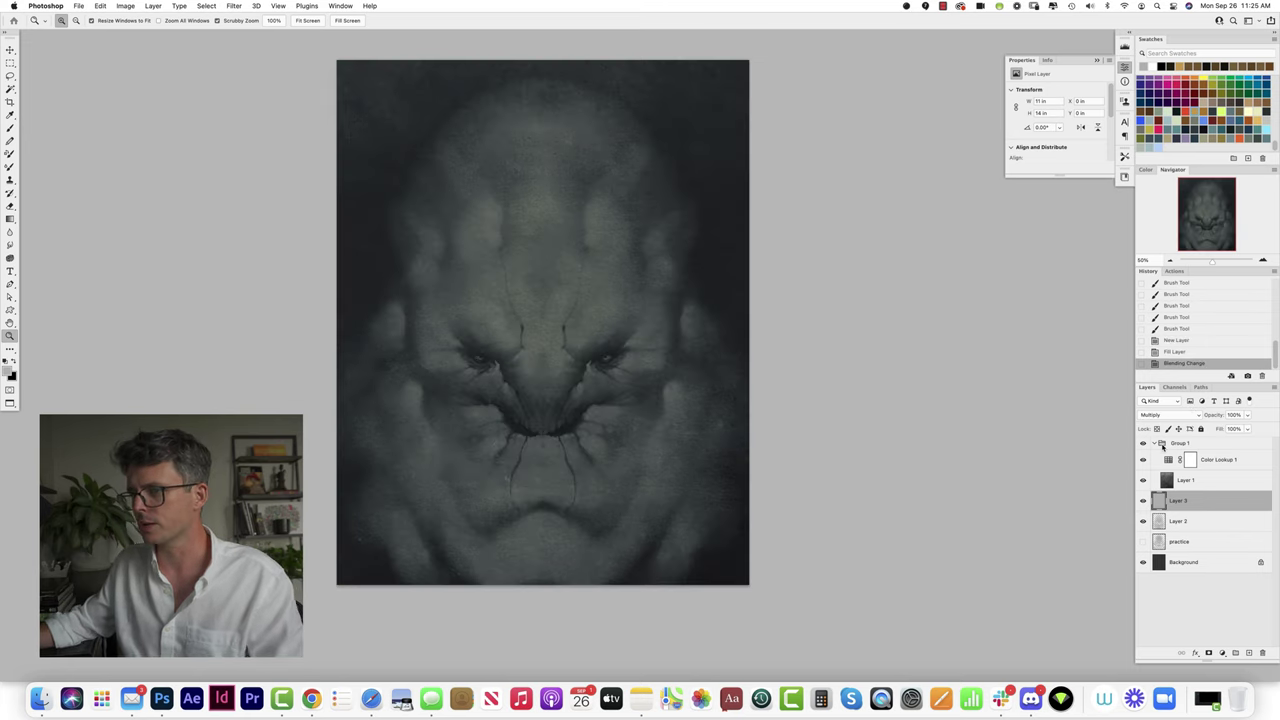
Step: Darken the Multiply fill with Hue/Saturation by lowering Lightness to about -34
key("super+u")
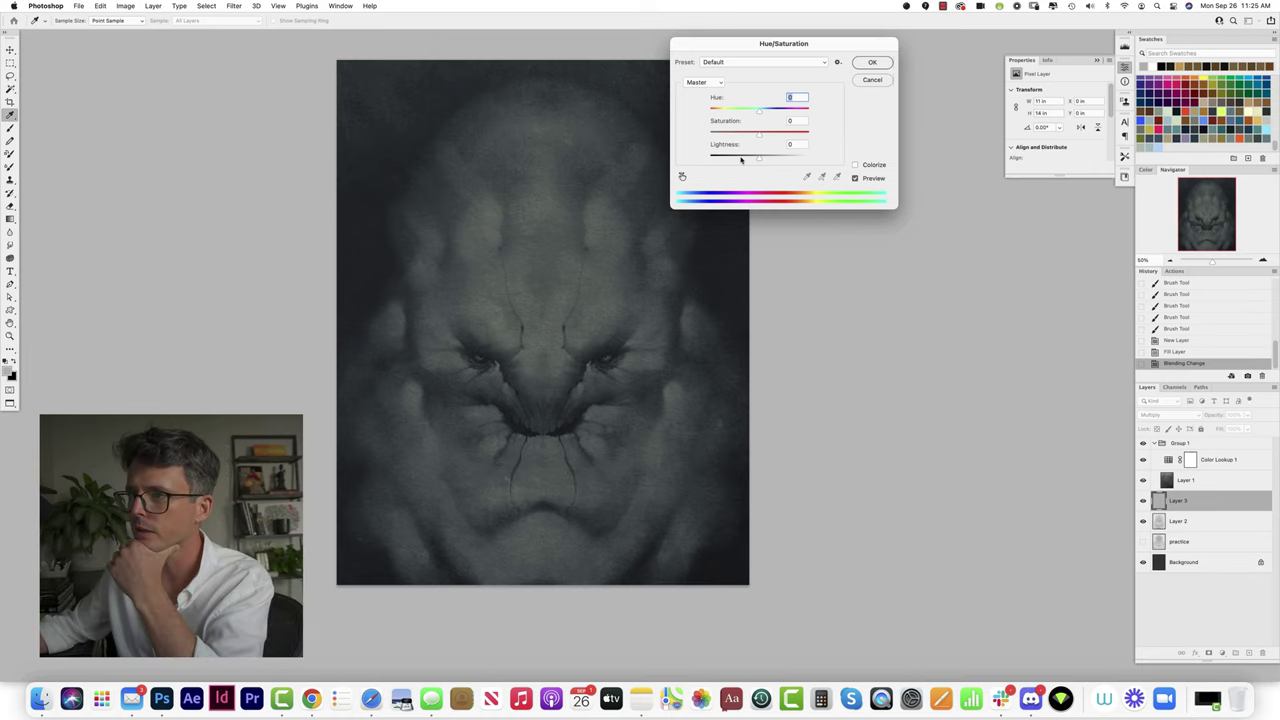
left_click(741, 158)
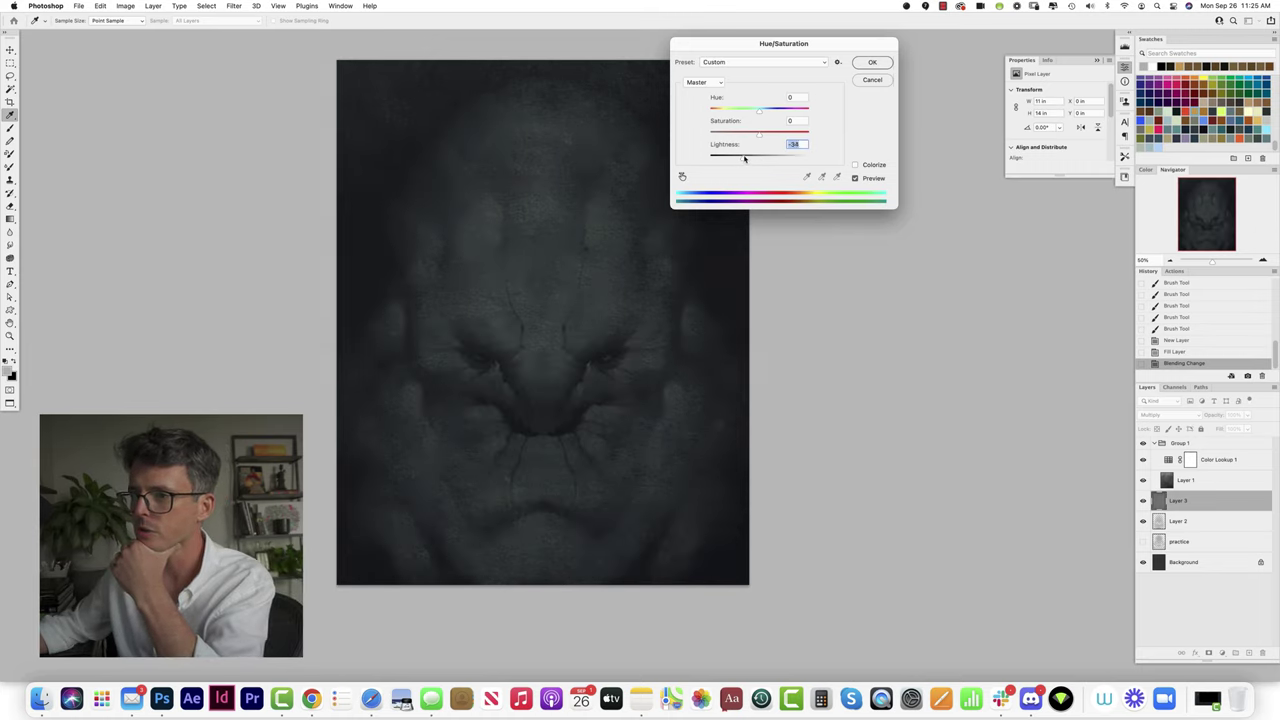
key("Return")
key("z")
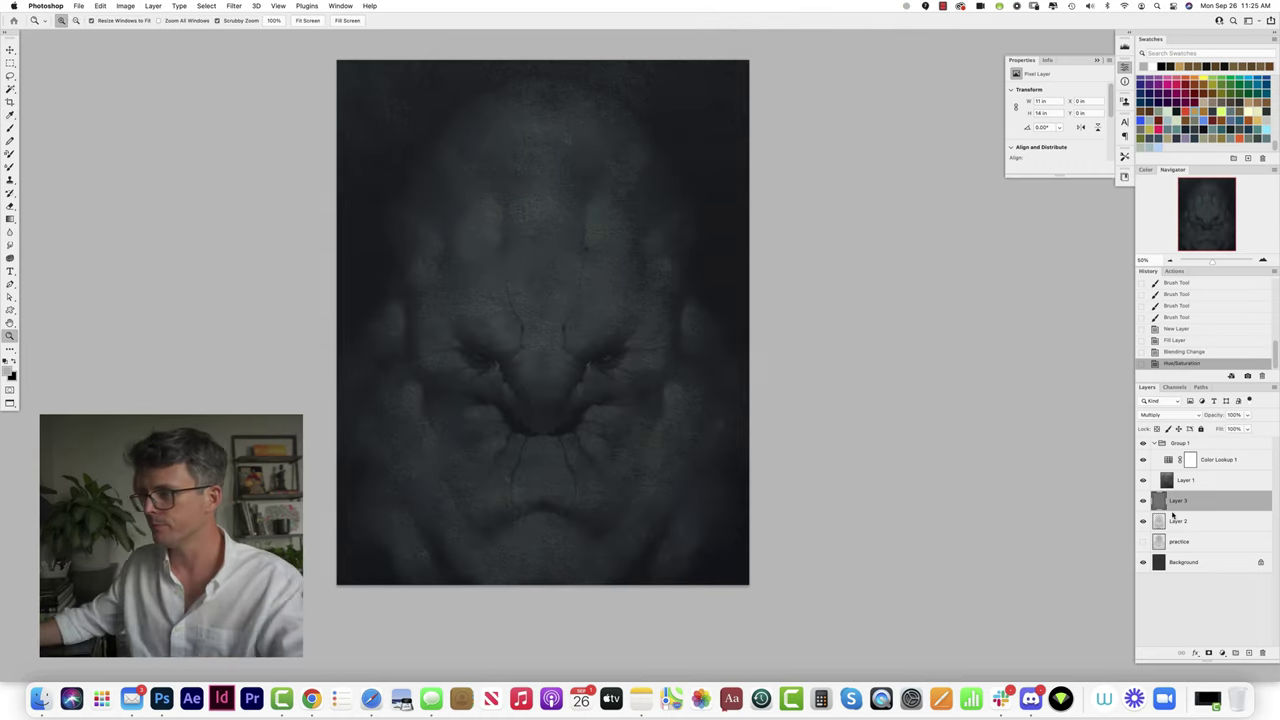
Step: Add a layer mask to Layer 3 and toggle the layer's visibility to compare the image with and without darkening
left_click(1208, 653)
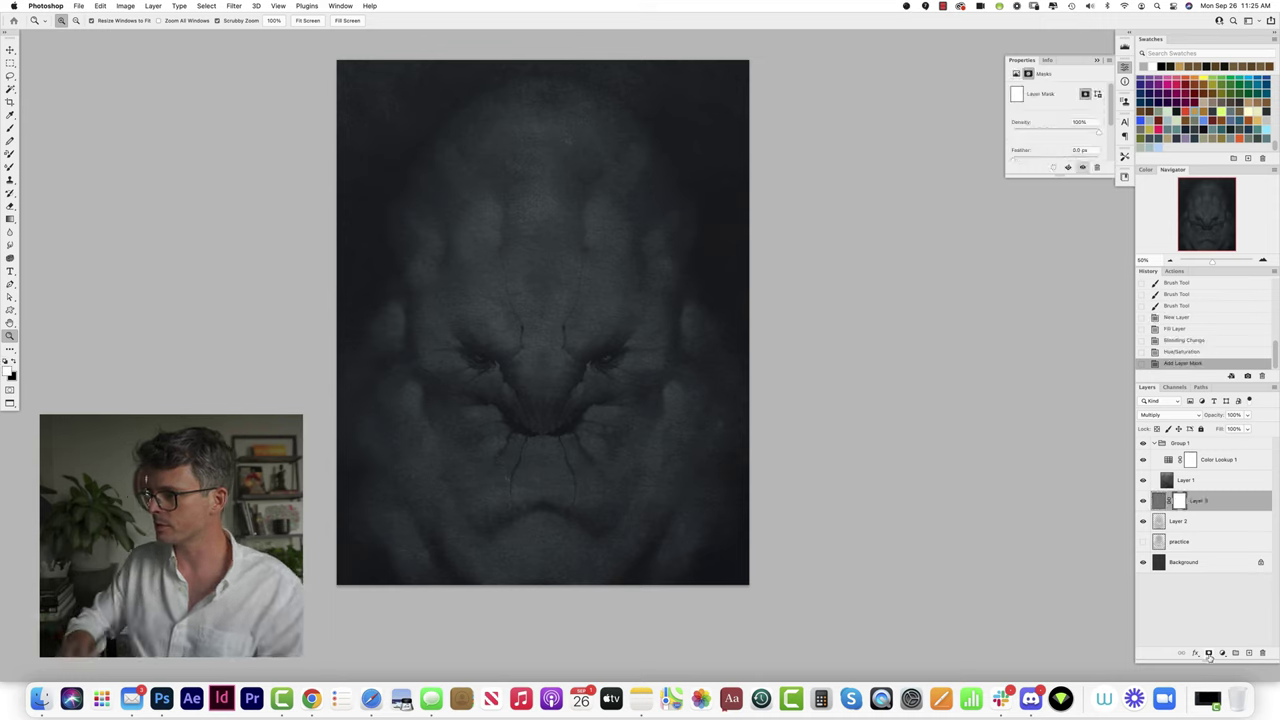
left_click(1143, 501)
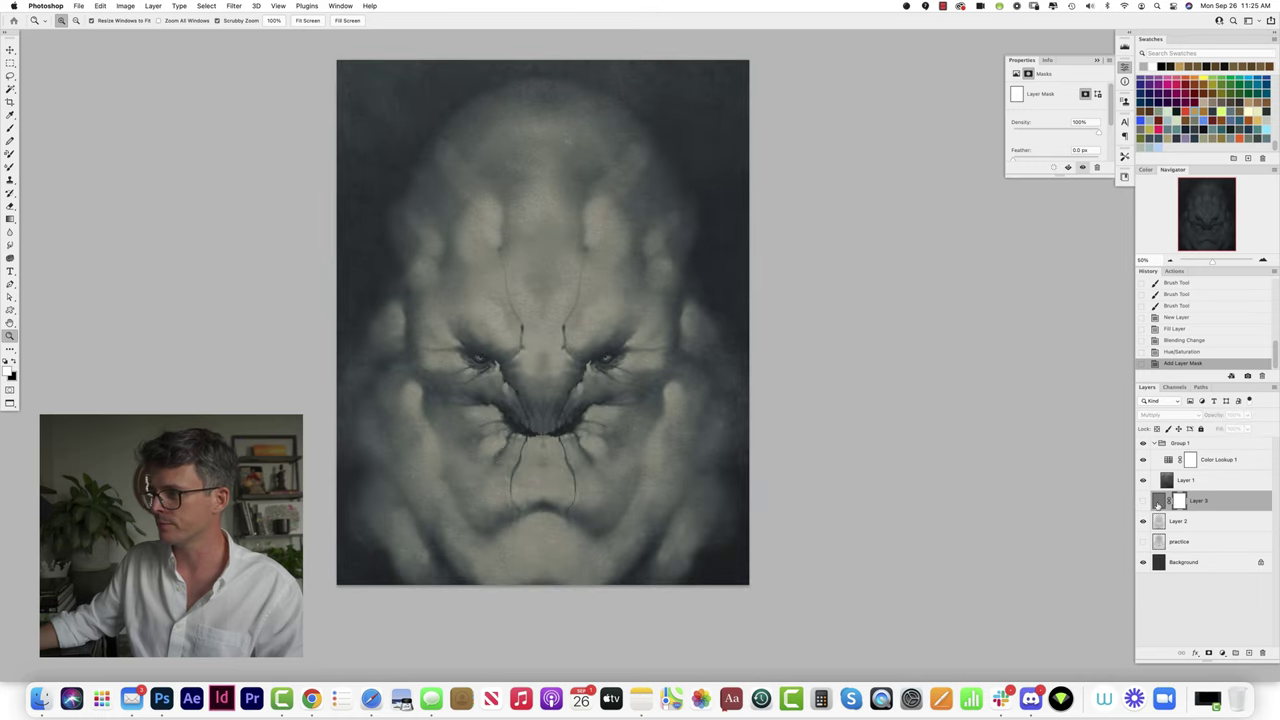
left_click(1143, 501)
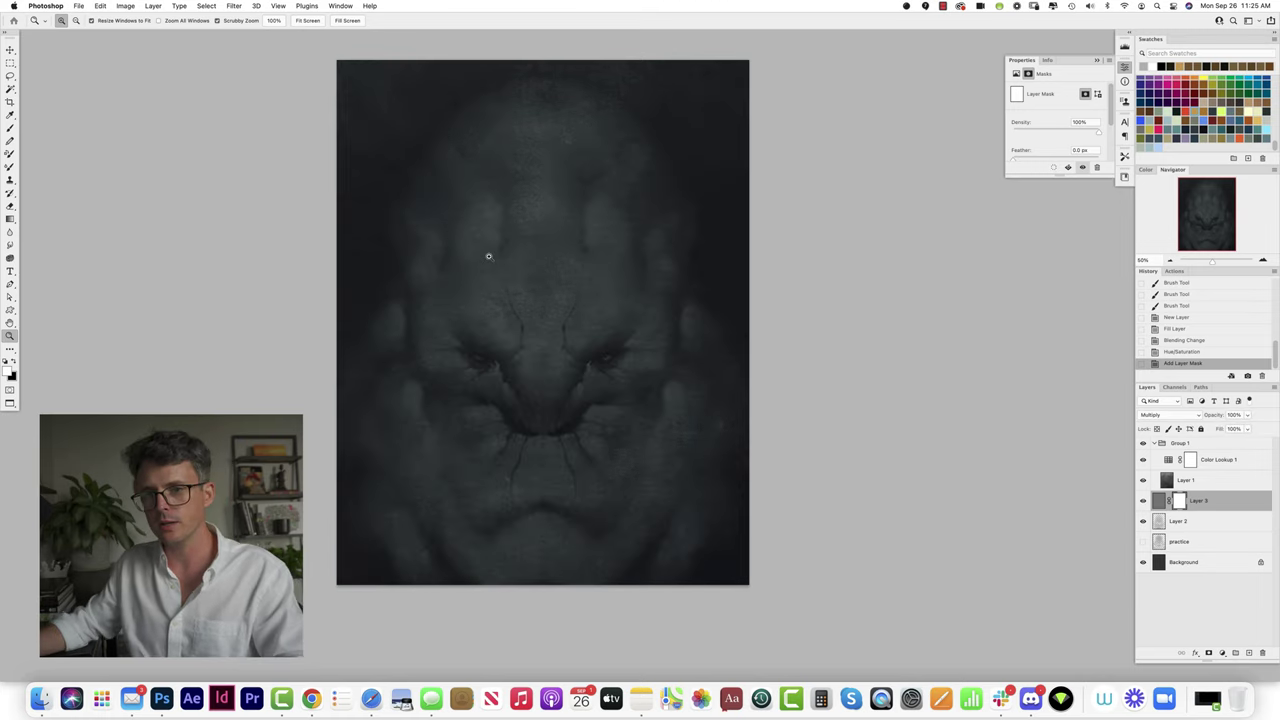
Step: Turn off paint symmetry and brush a faint black diagonal stroke across the face on Layer 3's mask at 30% opacity, 1300 px brush size
key("b")
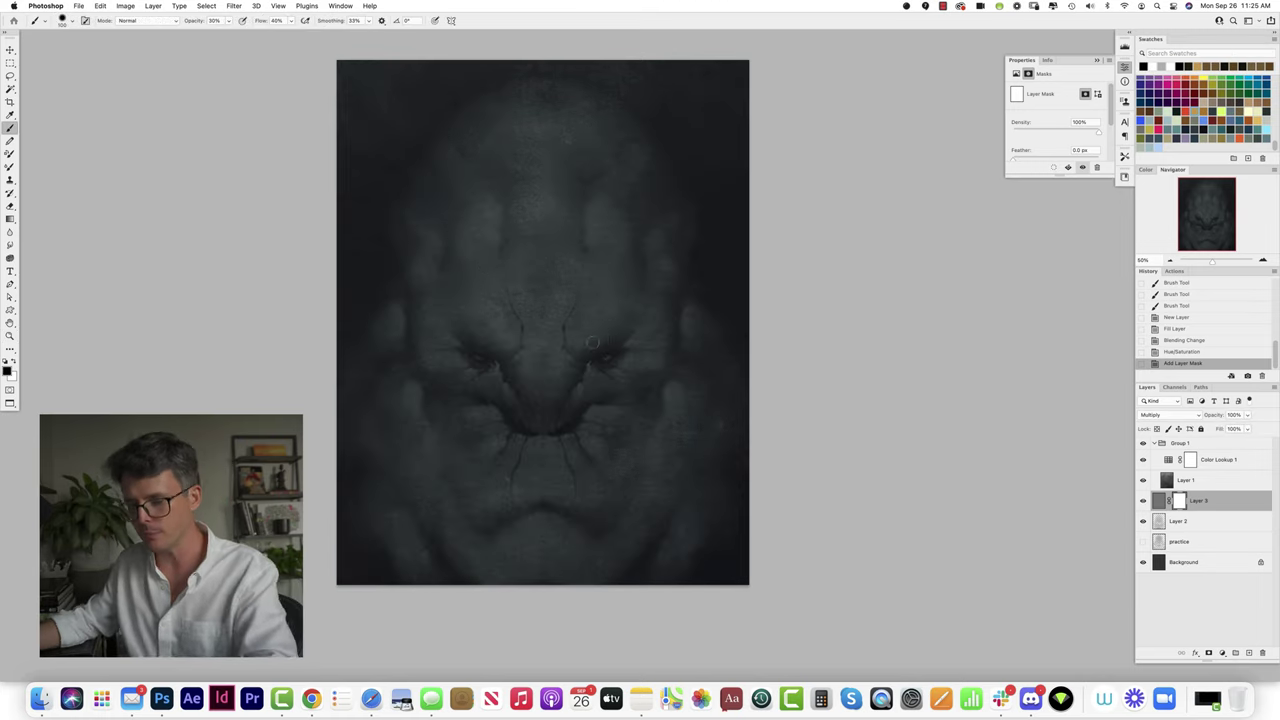
key("]")
key("]")
key("]")
key("]")
key("]")
key("]")
key("]")
key("]")
key("]")
key("]")
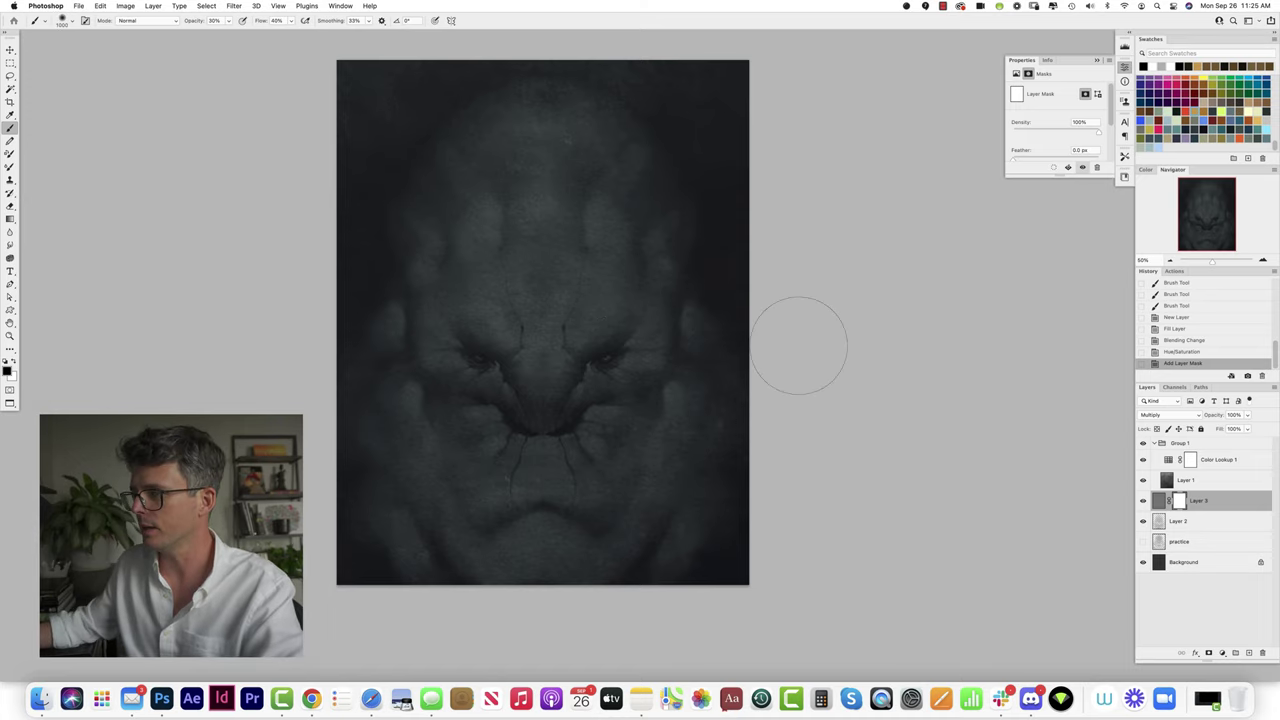
left_click(451, 21)
left_click(483, 28)
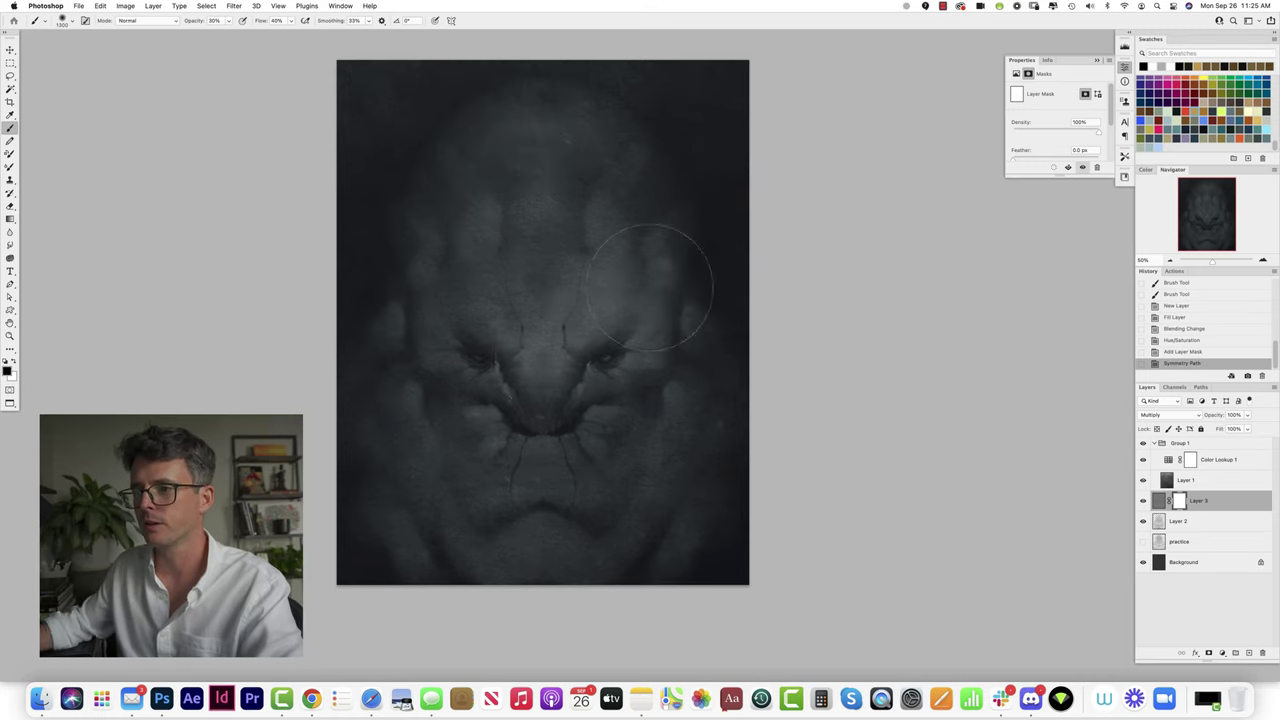
left_click_drag(523, 402, 448, 455)
Step: Reveal a bright diagonal band from the right forehead to the left cheek by painting Layer 3's mask black at 100% opacity and 60% flow
key("0")
key("shift+6")
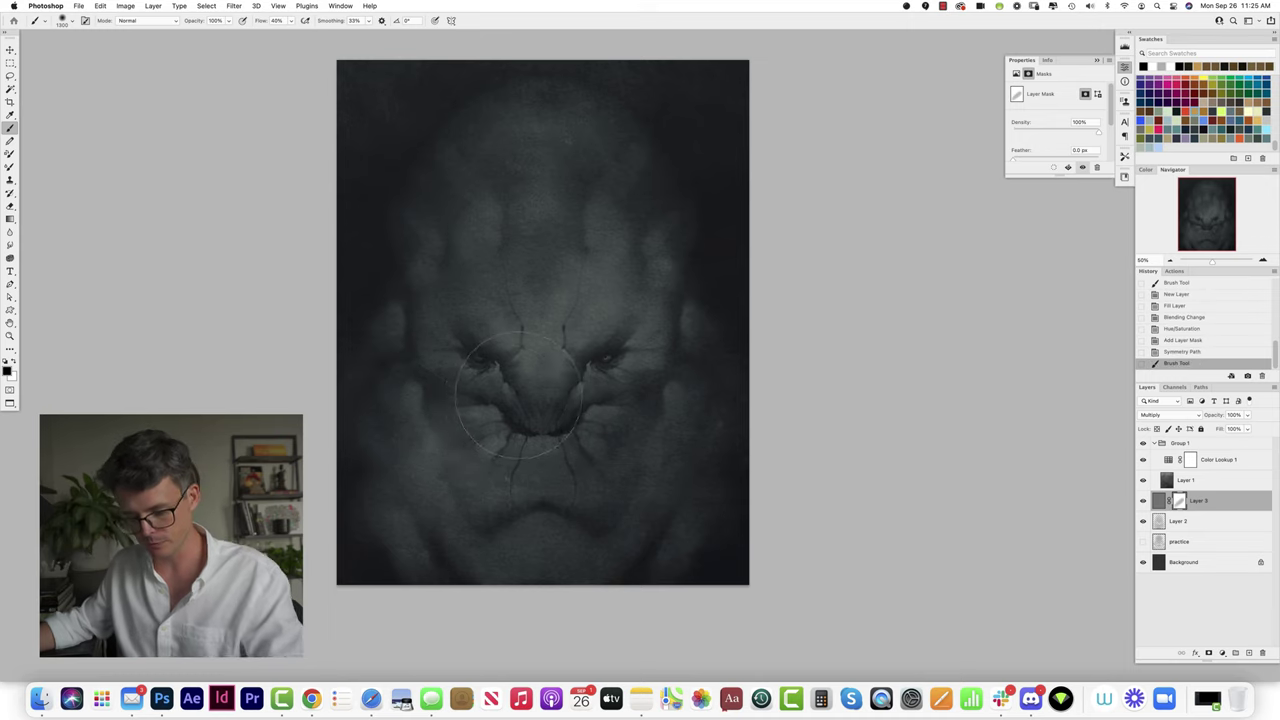
key("bracketright")
key("bracketright")
key("bracketright")
key("bracketright")
key("bracketright")
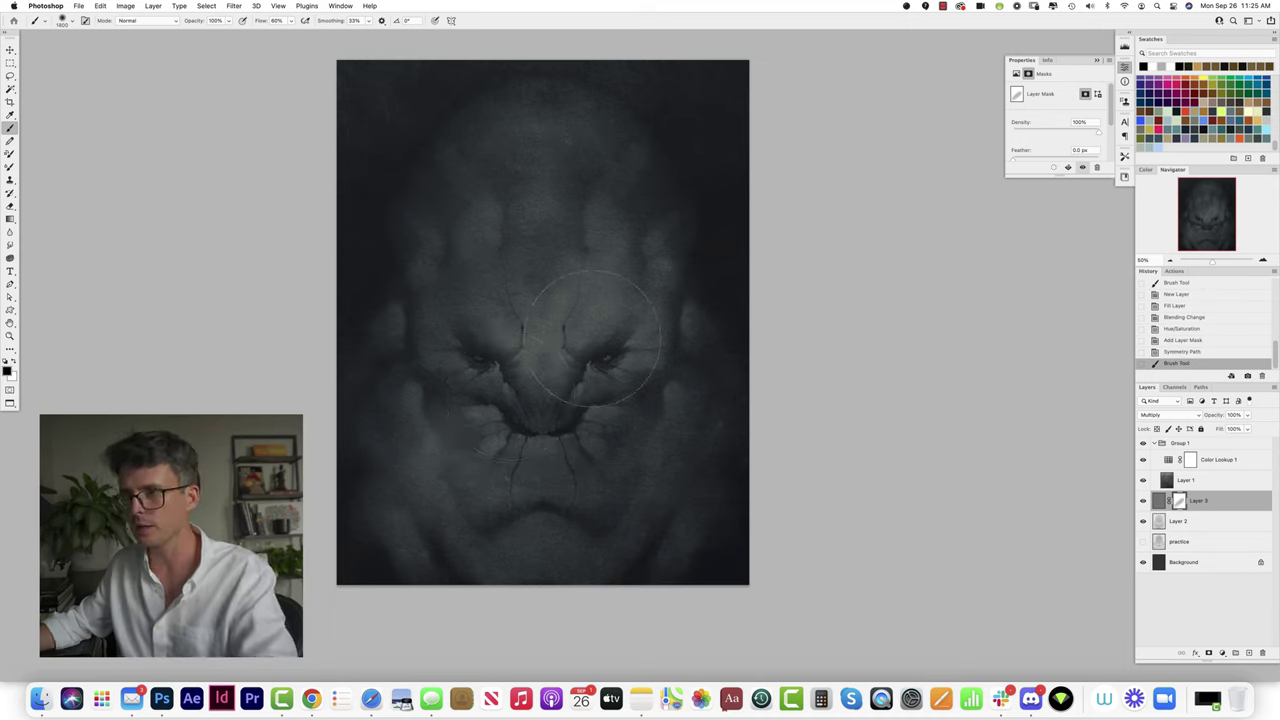
mouse_move(640, 298)
left_mouse_down()
mouse_move(375, 533)
mouse_move(640, 283)
mouse_move(676, 290)
mouse_move(558, 318)
left_mouse_up()
key("bracketright")
left_click(560, 340)
left_click(566, 352)
mouse_move(482, 408)
left_mouse_down()
mouse_move(638, 337)
mouse_move(606, 436)
left_mouse_up()
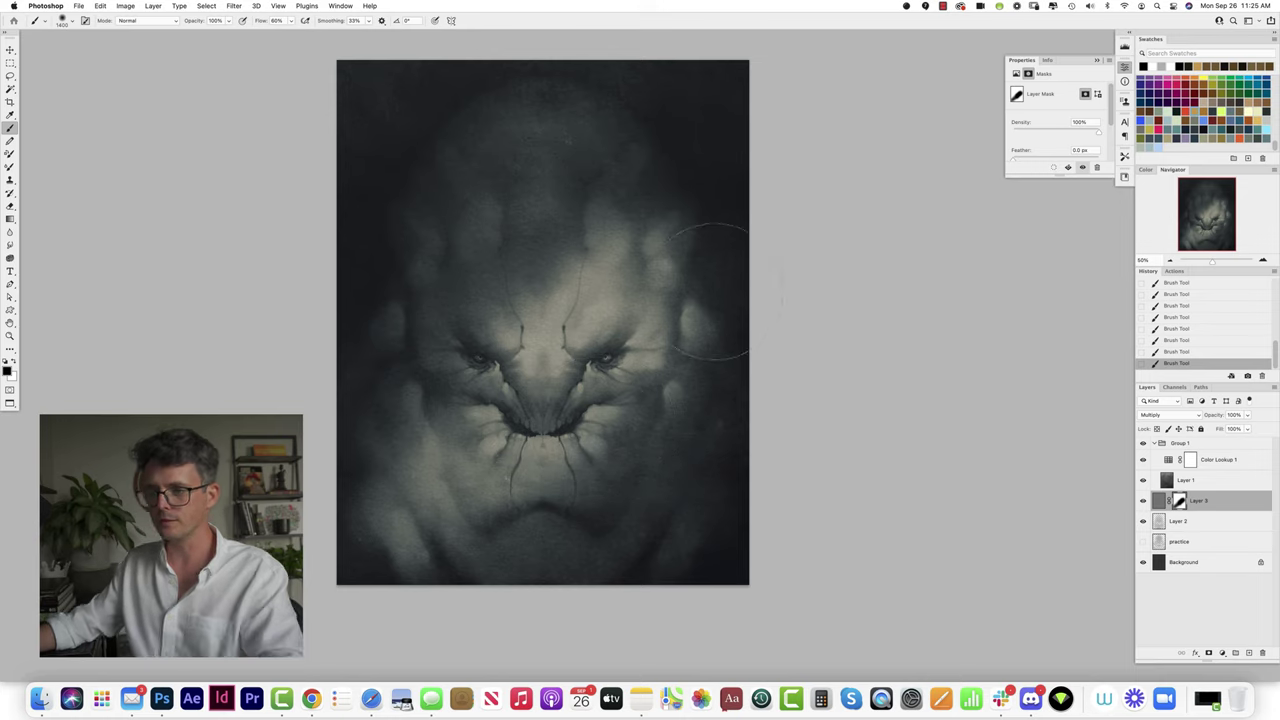
key("bracketleft")
Step: Flip the canvas horizontally to check the lighting in mirror view, and undo the flip
key("super+i")
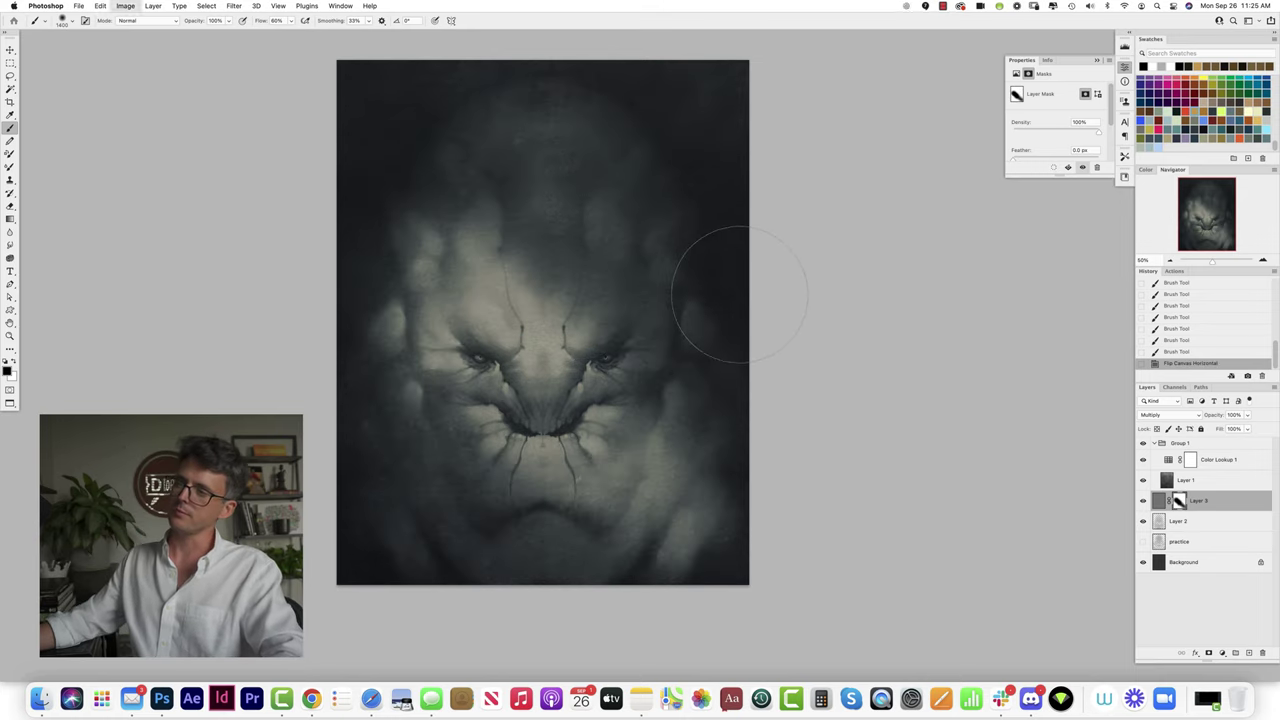
key("super+z")
key("super+shift+z")
key("super+z")
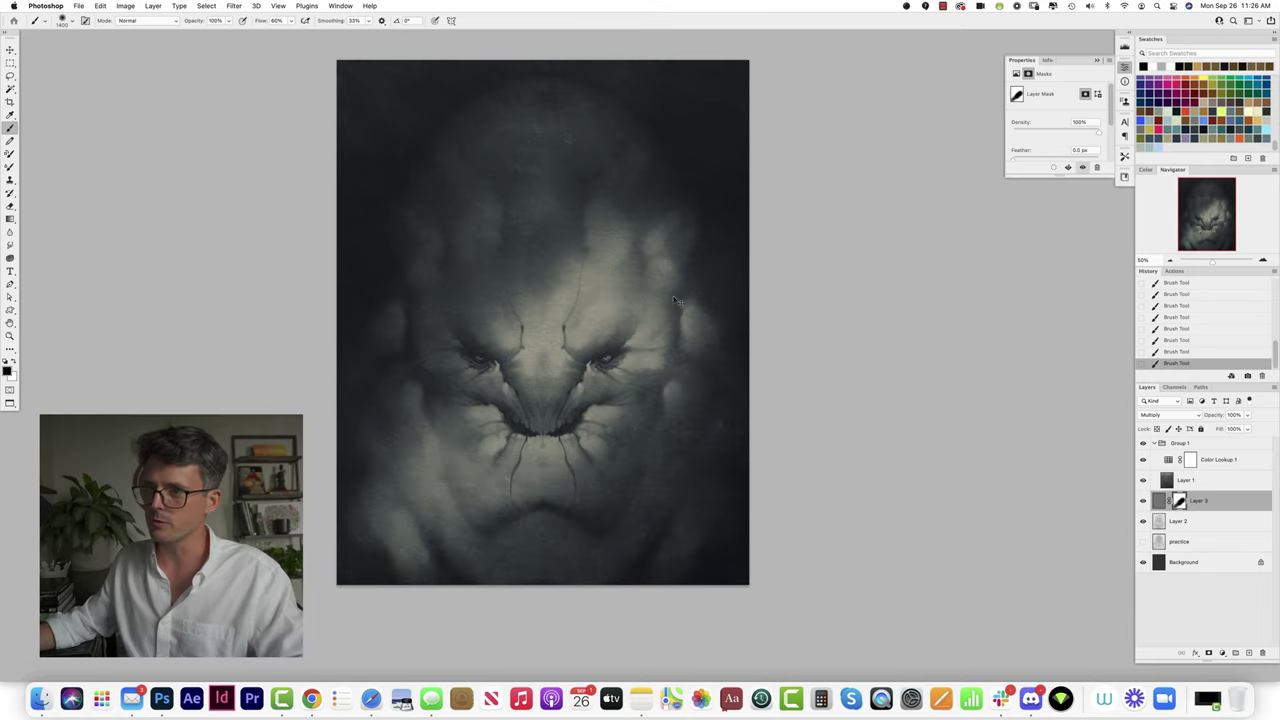
Step: Touch up the lit right forehead, and paint white on the mask around the left eye with a smaller brush at 40% opacity
left_click(663, 226)
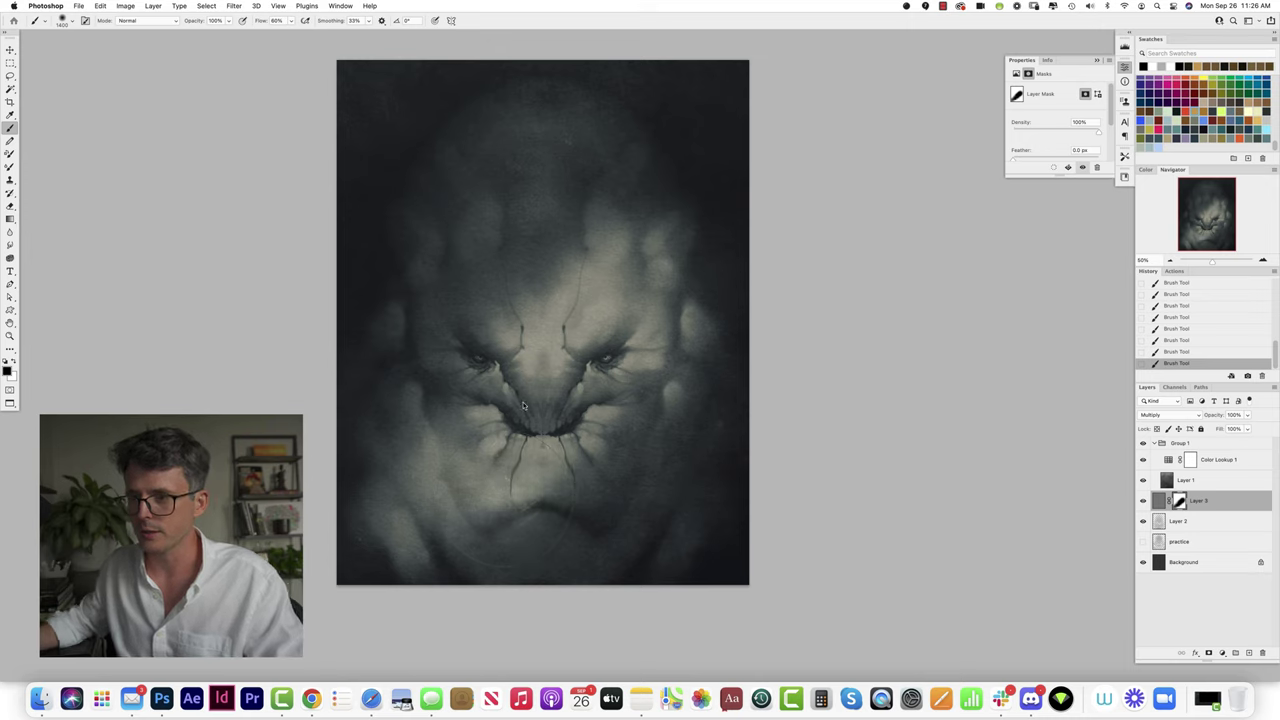
key("x")
key("4")
key("bracketleft")
key("bracketleft")
key("bracketleft")
key("bracketleft")
key("bracketleft")
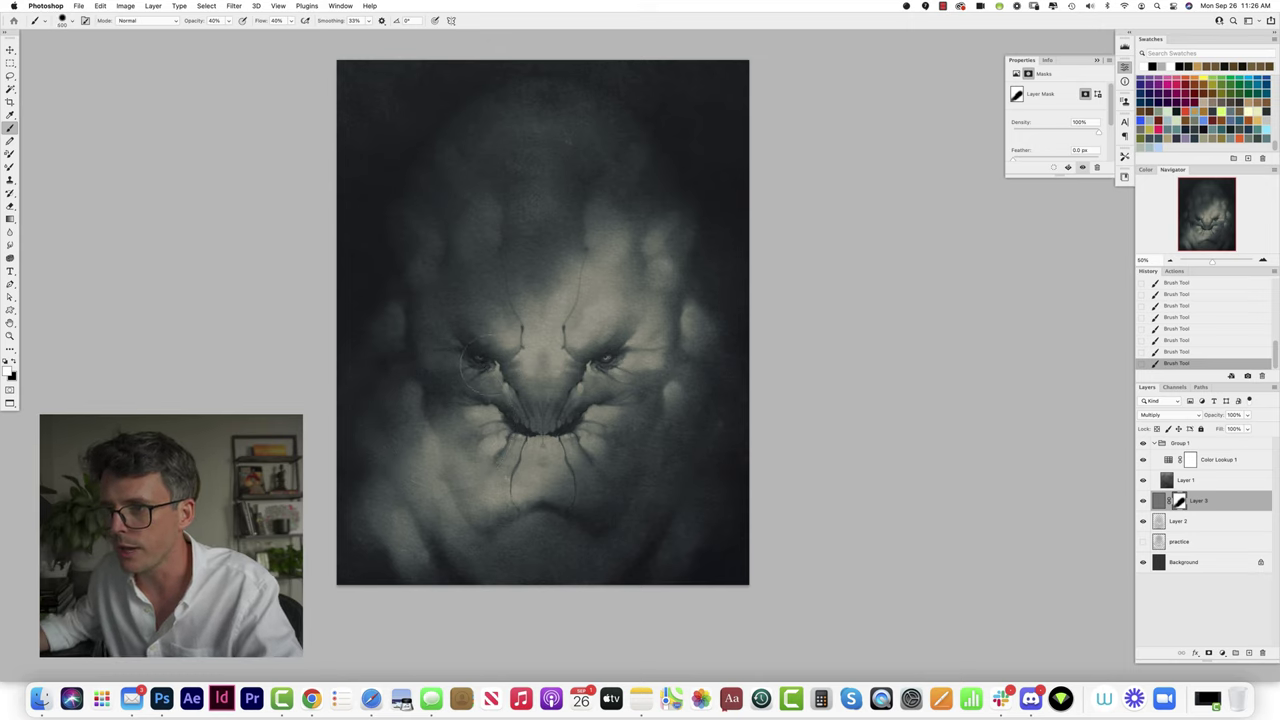
left_click_drag(495, 363, 506, 390)
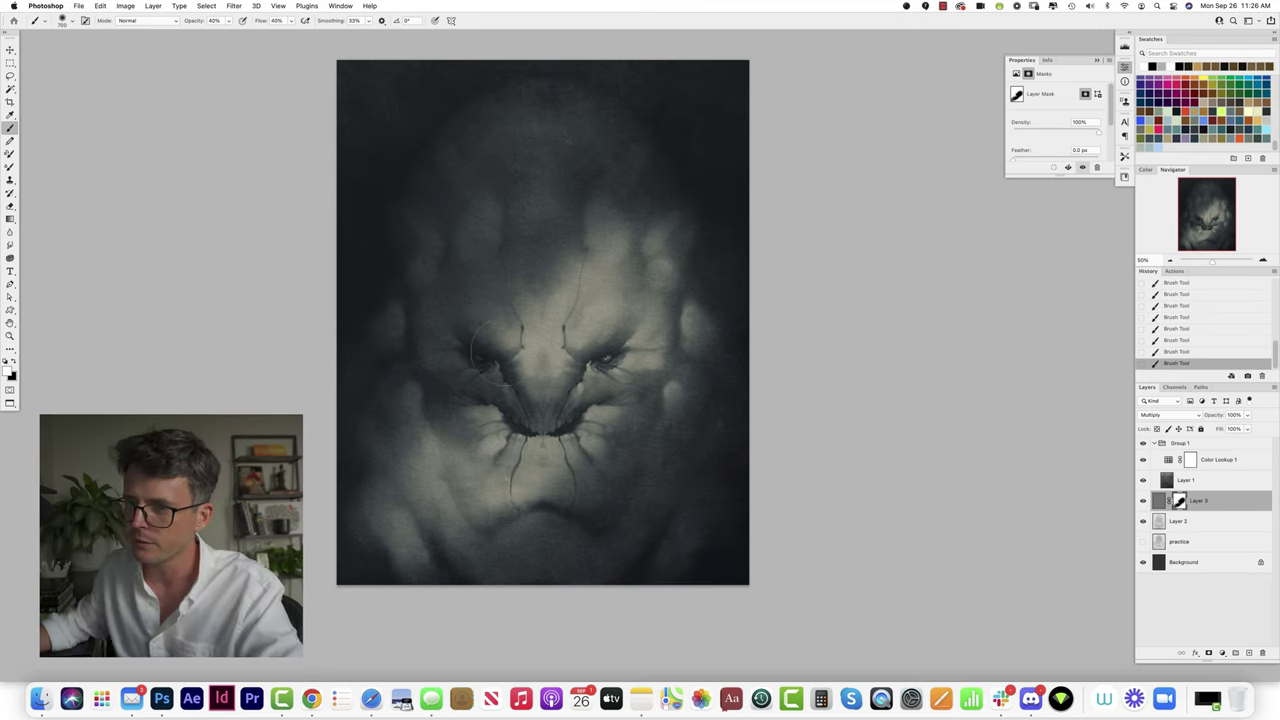
Step: Outline the face's shadowed and lit areas with the Lasso and clear each selection
key("l")
mouse_move(542, 379)
left_mouse_down()
mouse_move(491, 393)
mouse_move(424, 353)
left_mouse_up()
key("super+d")
left_click_drag(682, 197, 679, 189)
mouse_move(574, 353)
left_mouse_down()
mouse_move(705, 271)
mouse_move(608, 250)
left_mouse_up()
key("super+d")
Step: Darken the left edge of the creature by painting white on Layer 3's mask with a 1200 px brush at 30% opacity and flow
key("b")
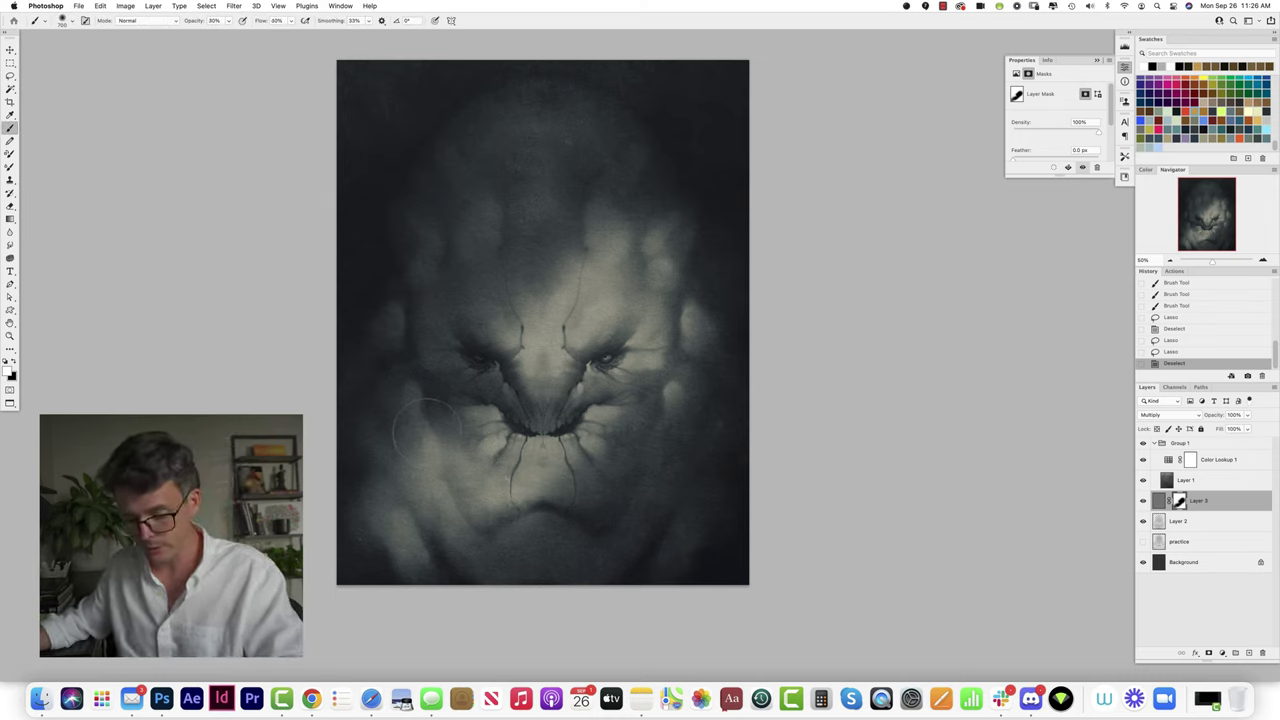
key("bracketright")
key("bracketright")
key("bracketright")
key("bracketright")
key("bracketright")
mouse_move(354, 482)
left_mouse_down()
mouse_move(378, 610)
mouse_move(393, 610)
mouse_move(400, 453)
mouse_move(383, 527)
mouse_move(398, 595)
mouse_move(399, 413)
mouse_move(394, 628)
left_mouse_up()
mouse_move(393, 470)
left_mouse_down()
mouse_move(408, 590)
mouse_move(377, 628)
left_mouse_up()
mouse_move(372, 420)
left_mouse_down()
mouse_move(350, 292)
mouse_move(407, 207)
left_mouse_up()
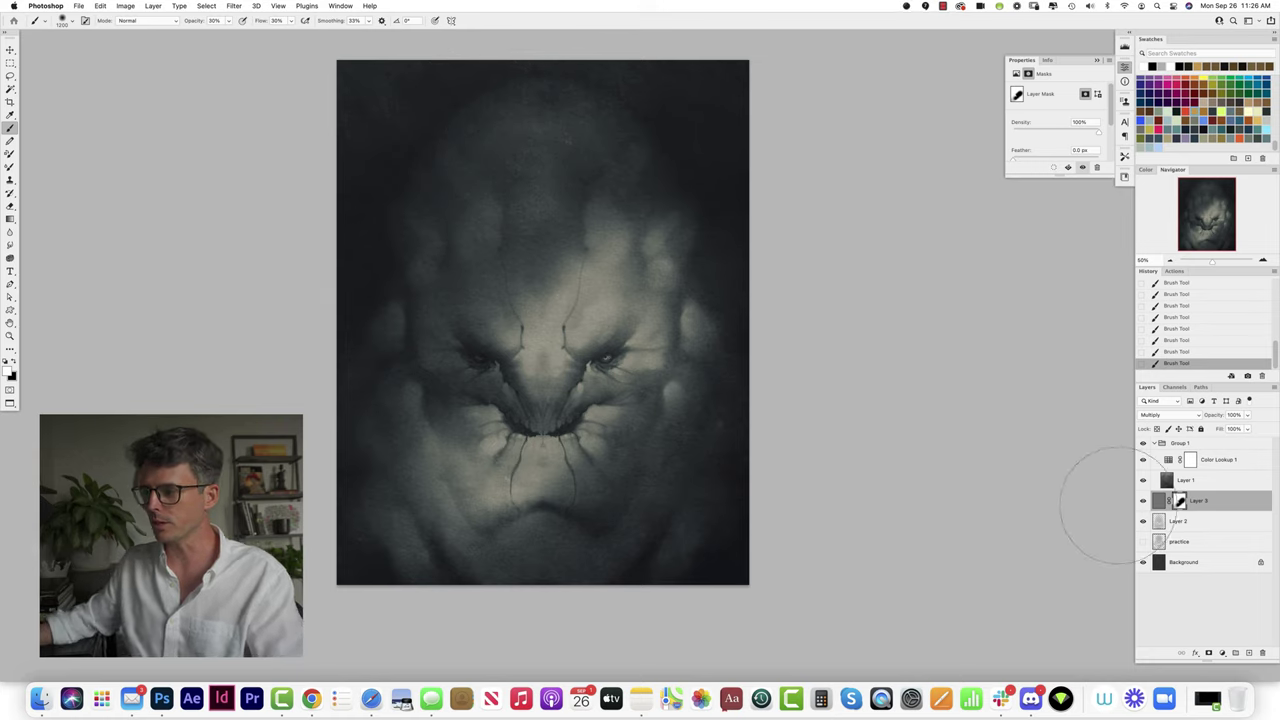
Step: Compare the image with and without Layer 3, and set the layer's opacity to 80%
left_click(1143, 500)
left_click(1143, 500)
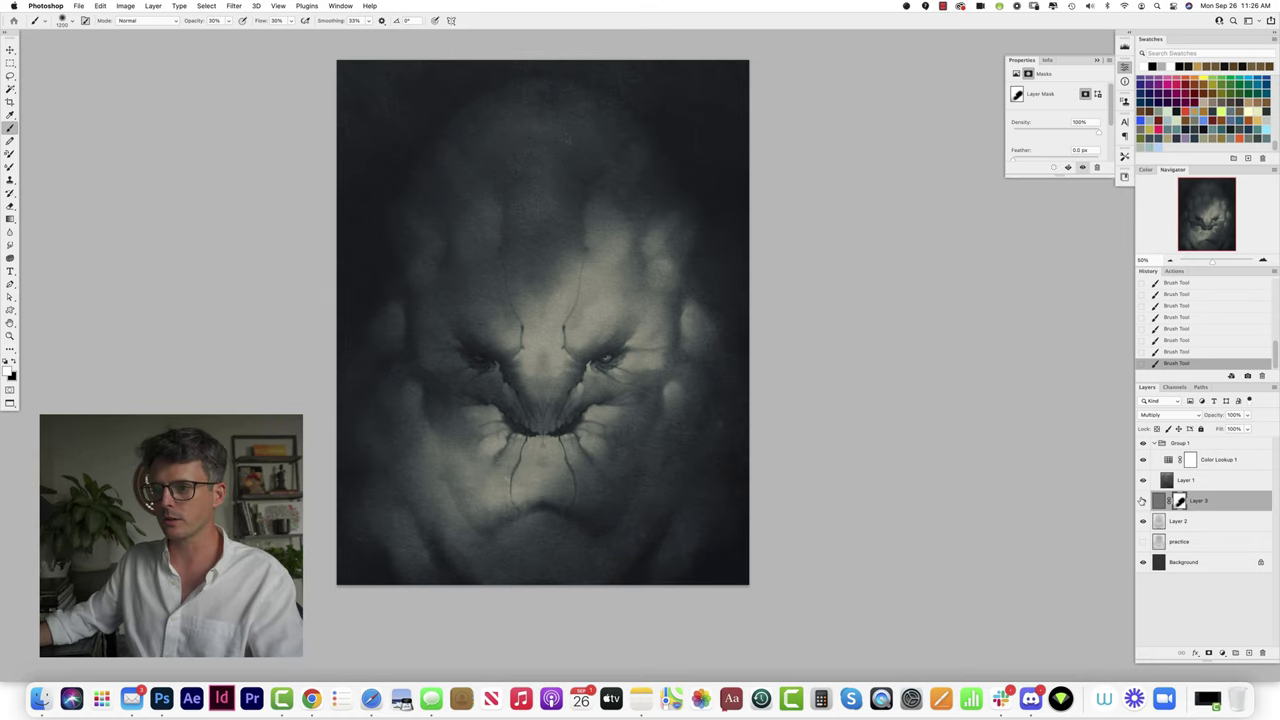
left_click(1143, 500)
left_click(1143, 500)
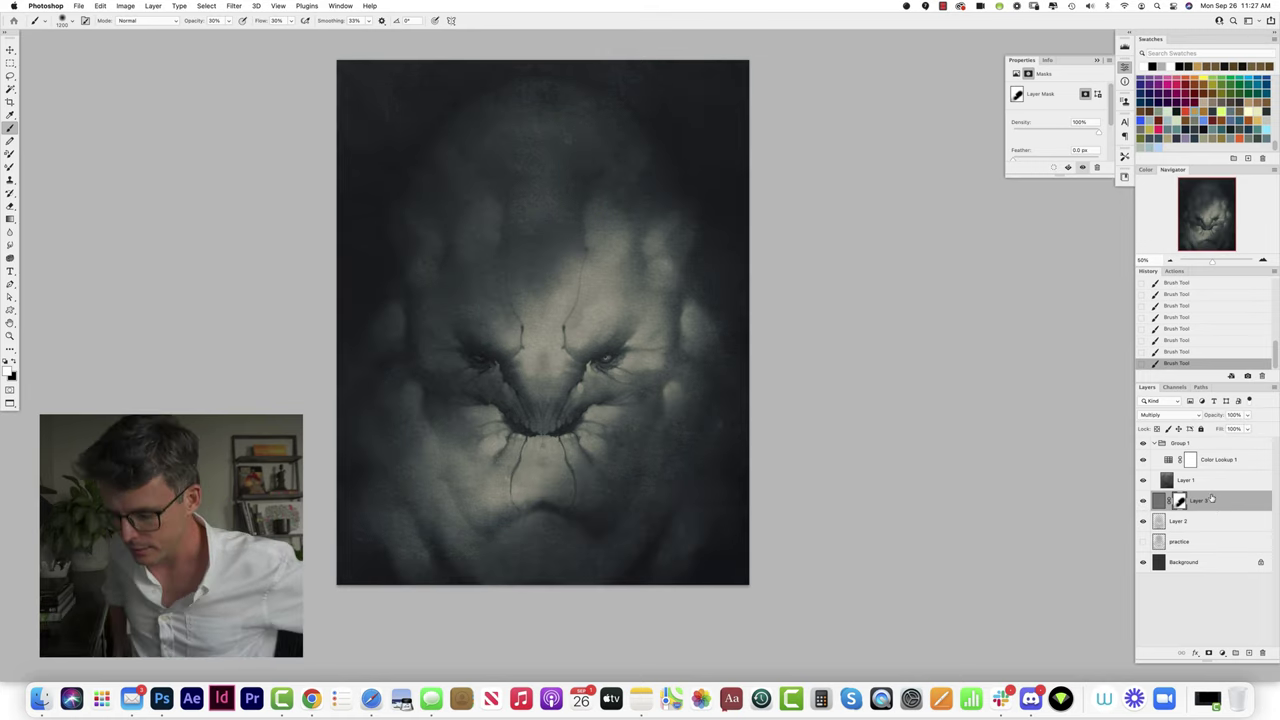
key("v")
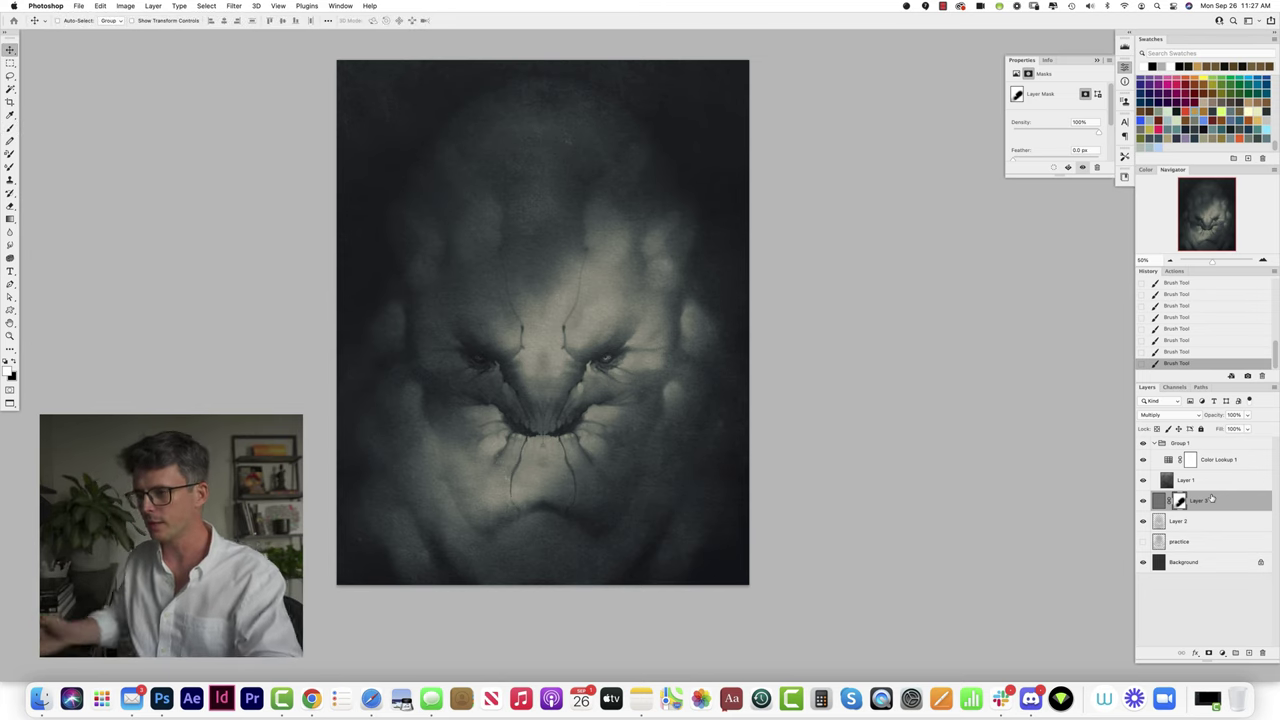
key("7")
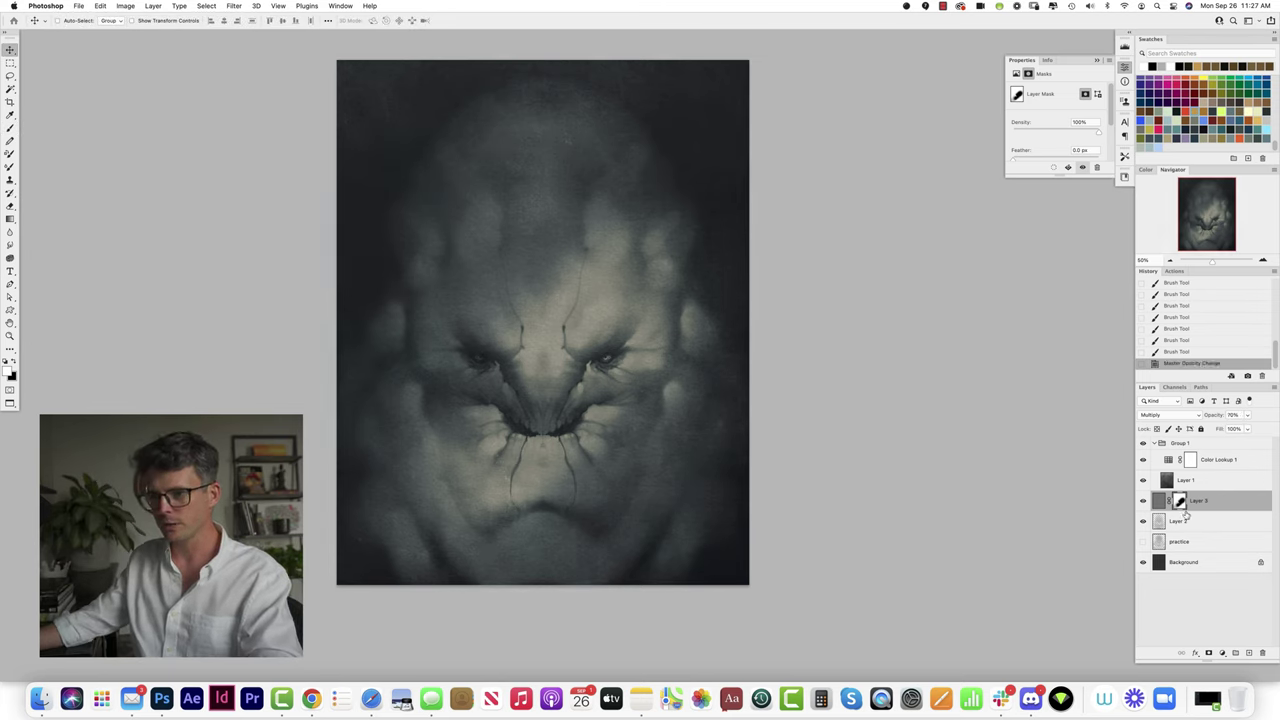
key("8")
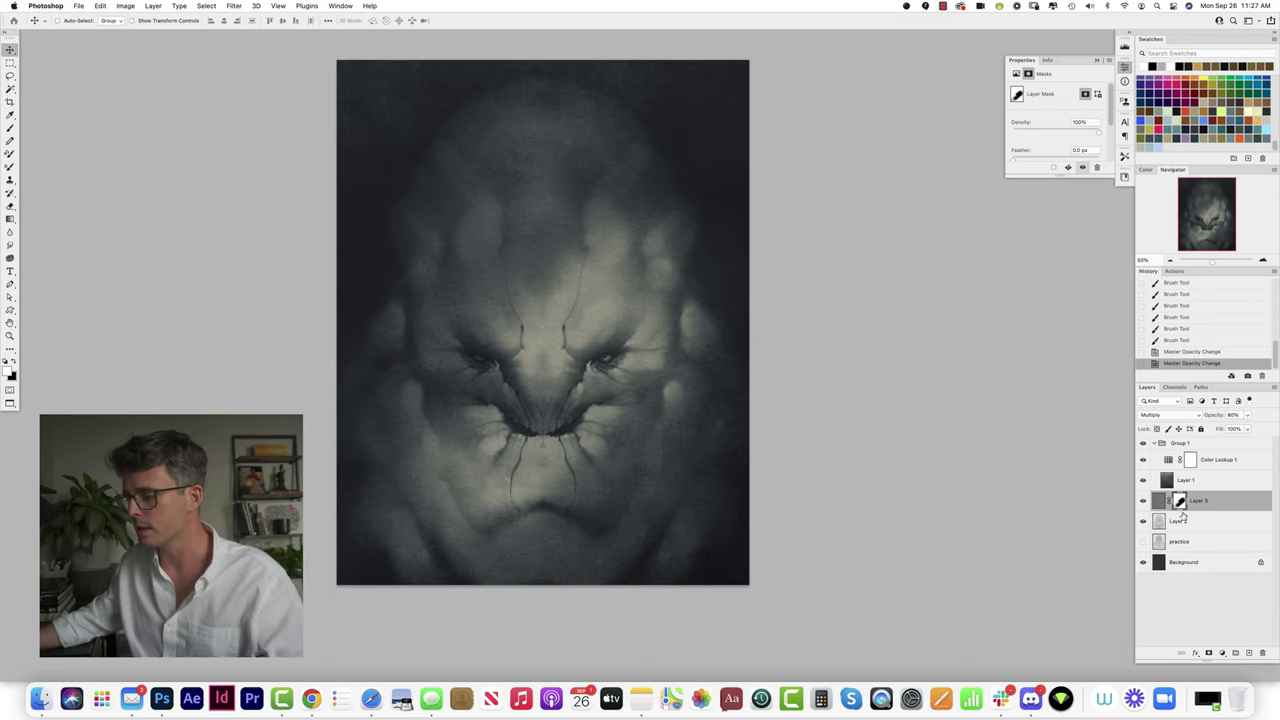
Step: Smudge the lower nose ridge on Layer 2 using 80% strength
left_click(1183, 518)
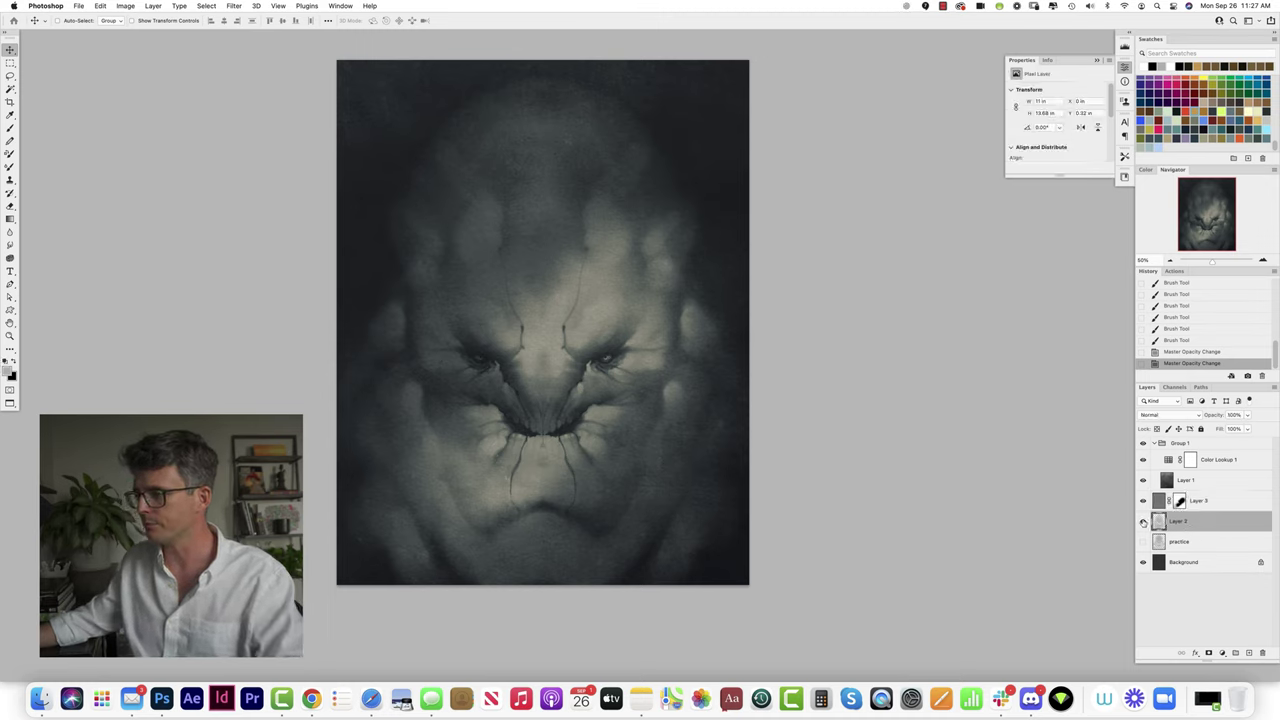
key("z")
left_click(574, 412)
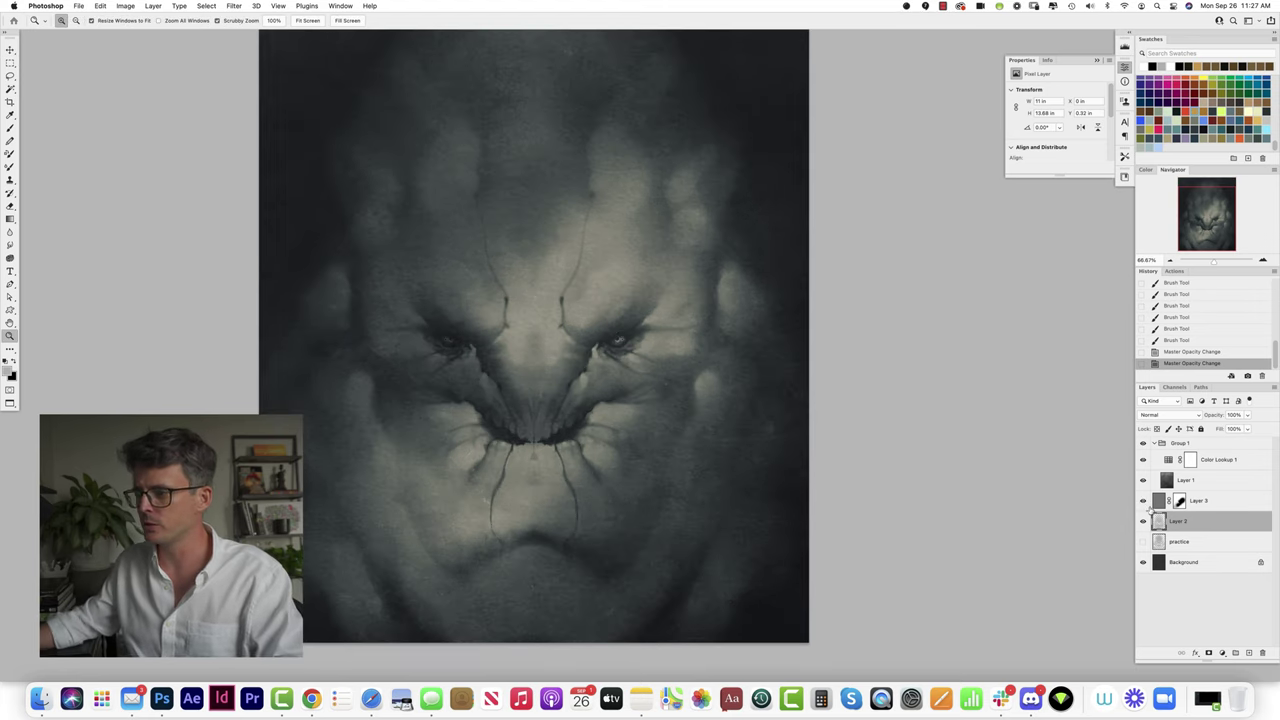
key("e")
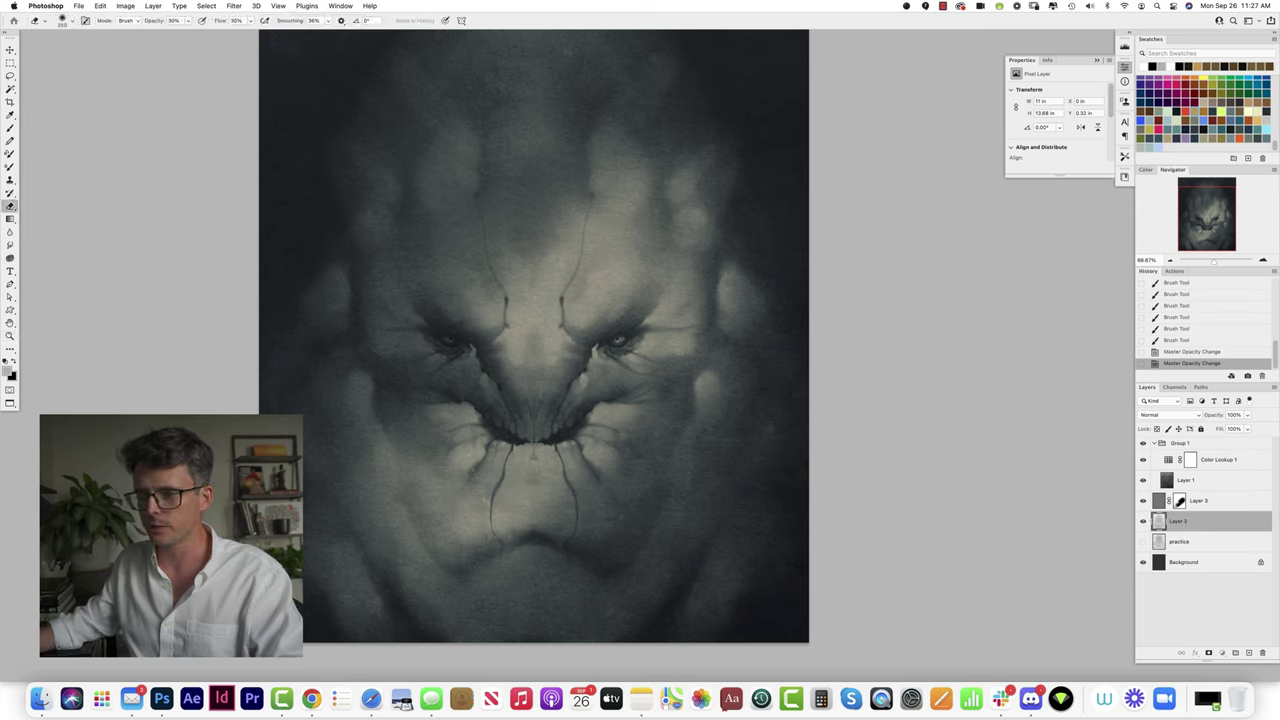
key("r")
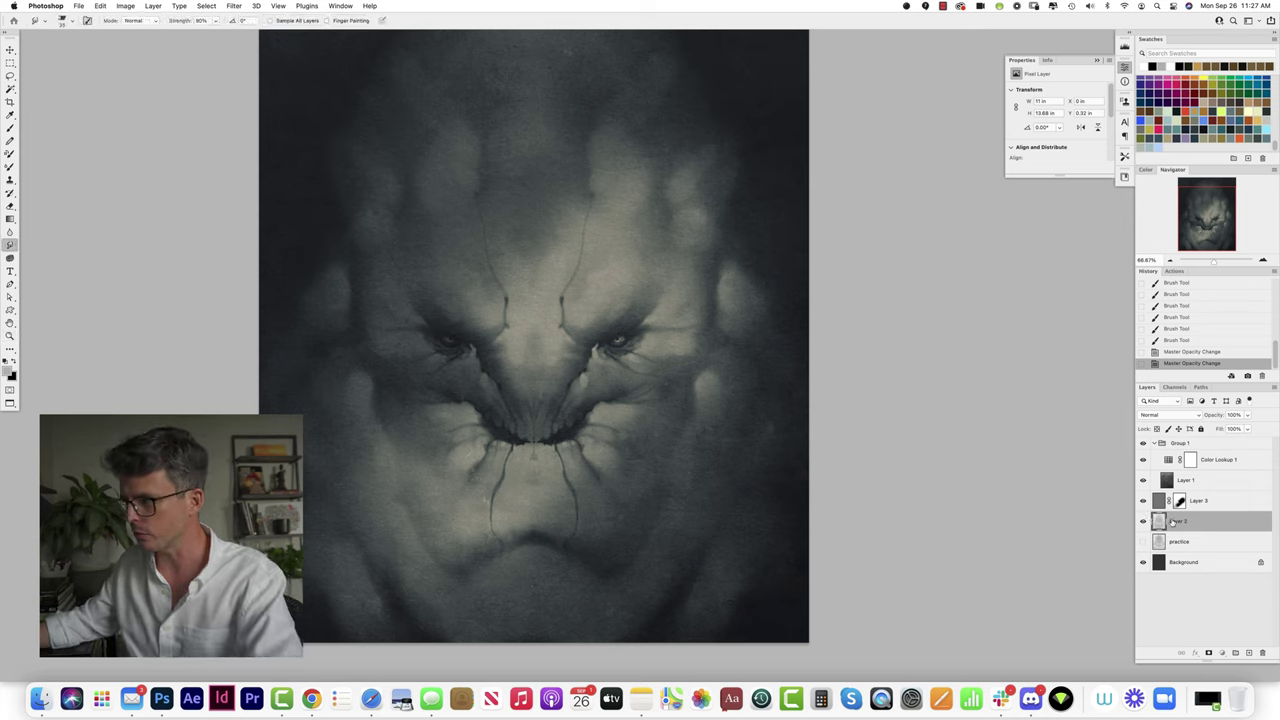
left_click_drag(540, 414, 538, 428)
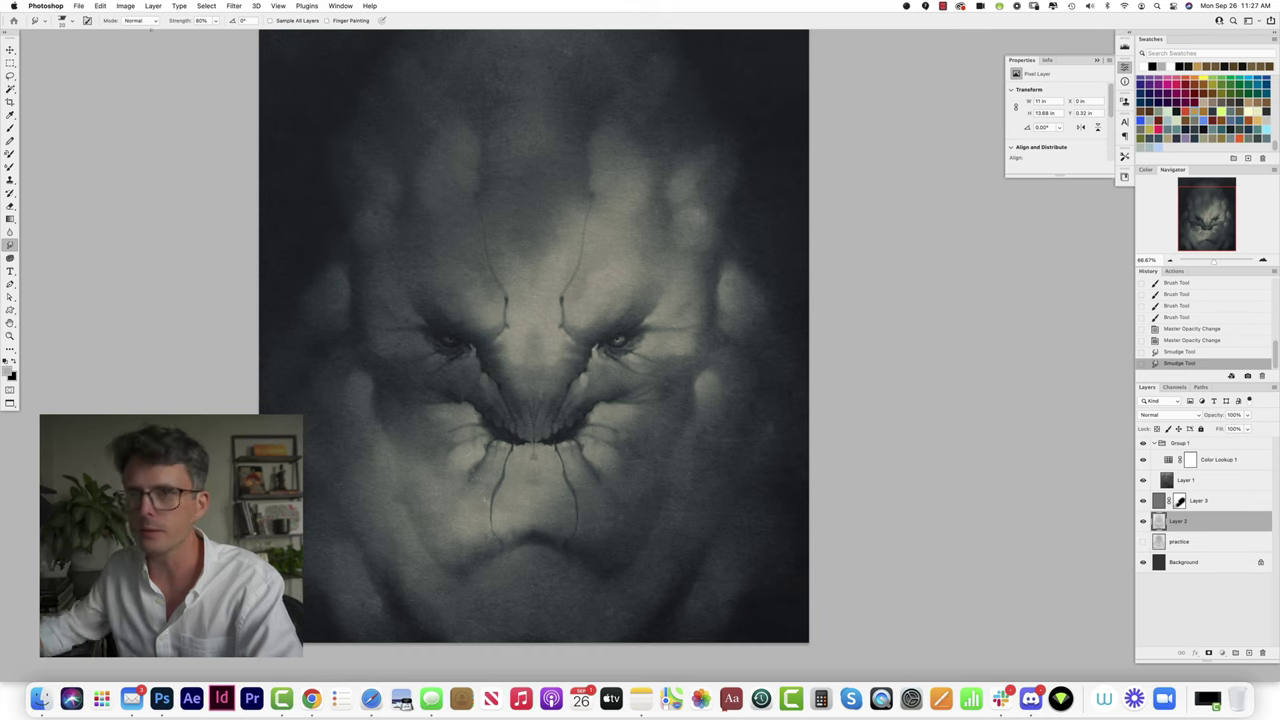
Step: Choose a different Smudge brush tip and blend the creases along the bottom edge of the nose
left_click(62, 21)
left_click(69, 63)
left_click(98, 143)
left_click_drag(557, 429, 548, 435)
left_click_drag(548, 425, 547, 430)
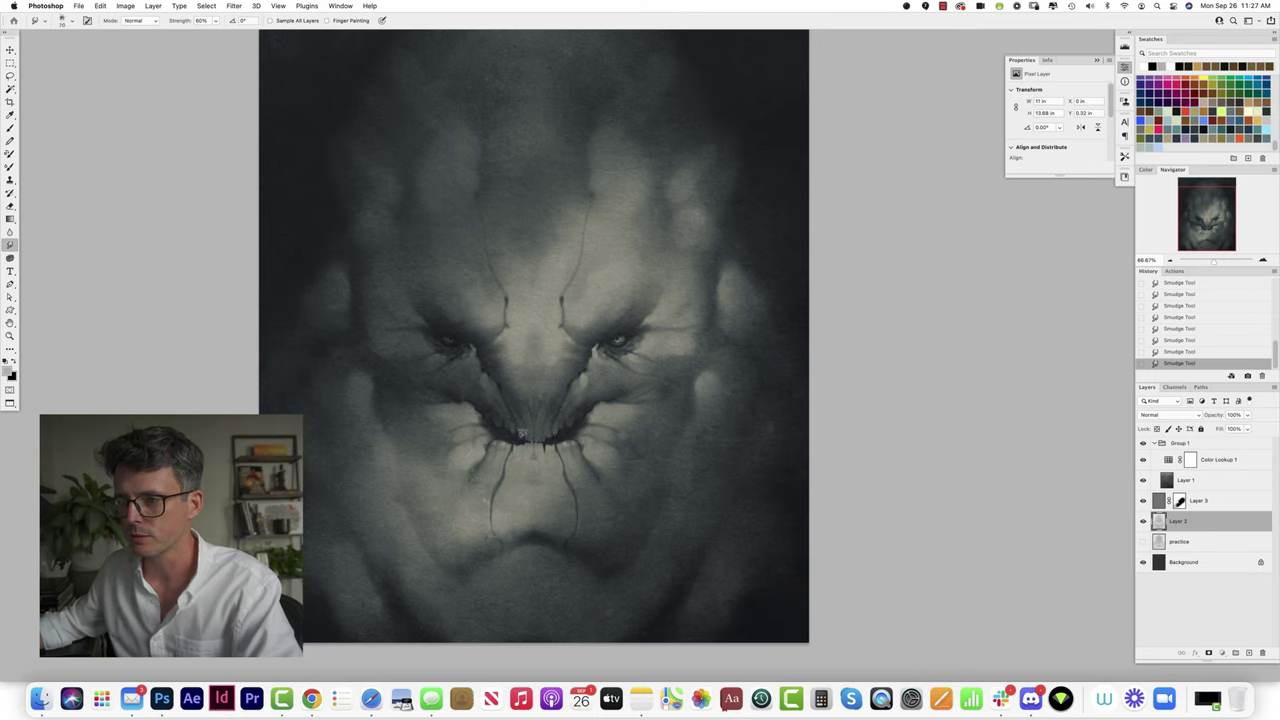
left_click_drag(520, 433, 521, 442)
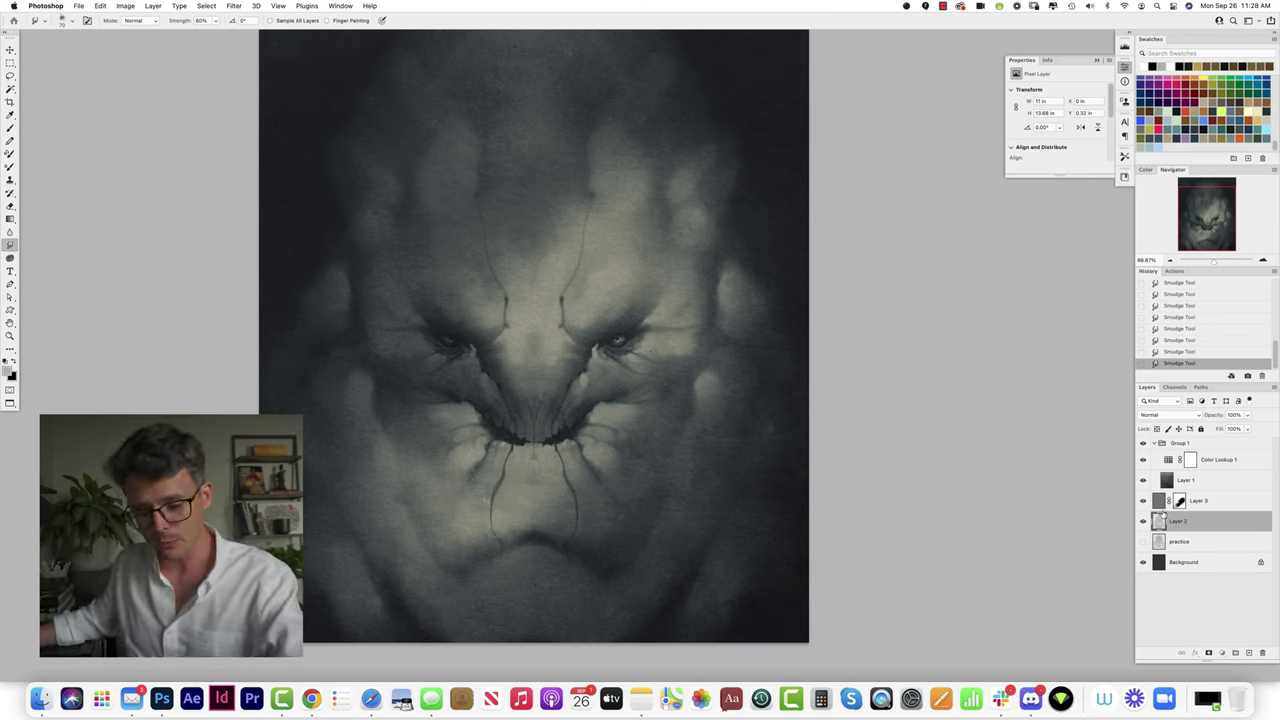
Step: Add a new layer above Layer 2 and dab a faint white highlight on the right eye at 44% opacity and 20% flow
left_click(1248, 652)
key("b")
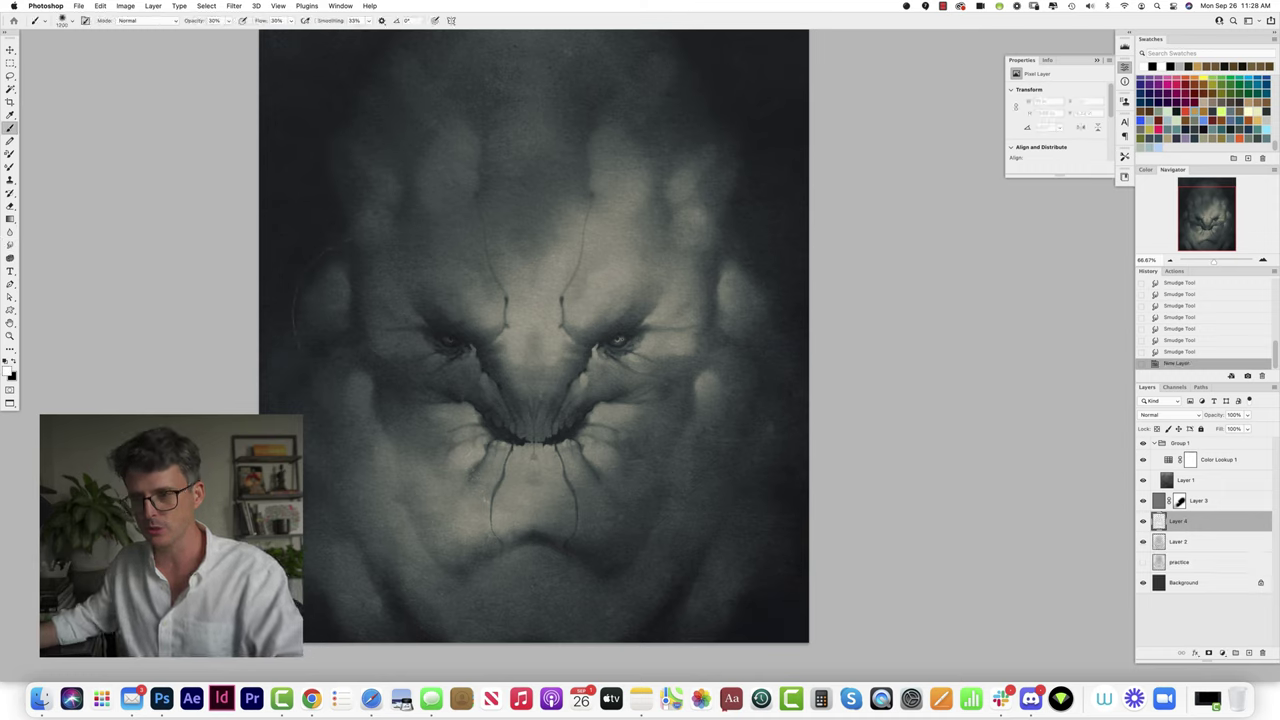
key("2")
key("3")
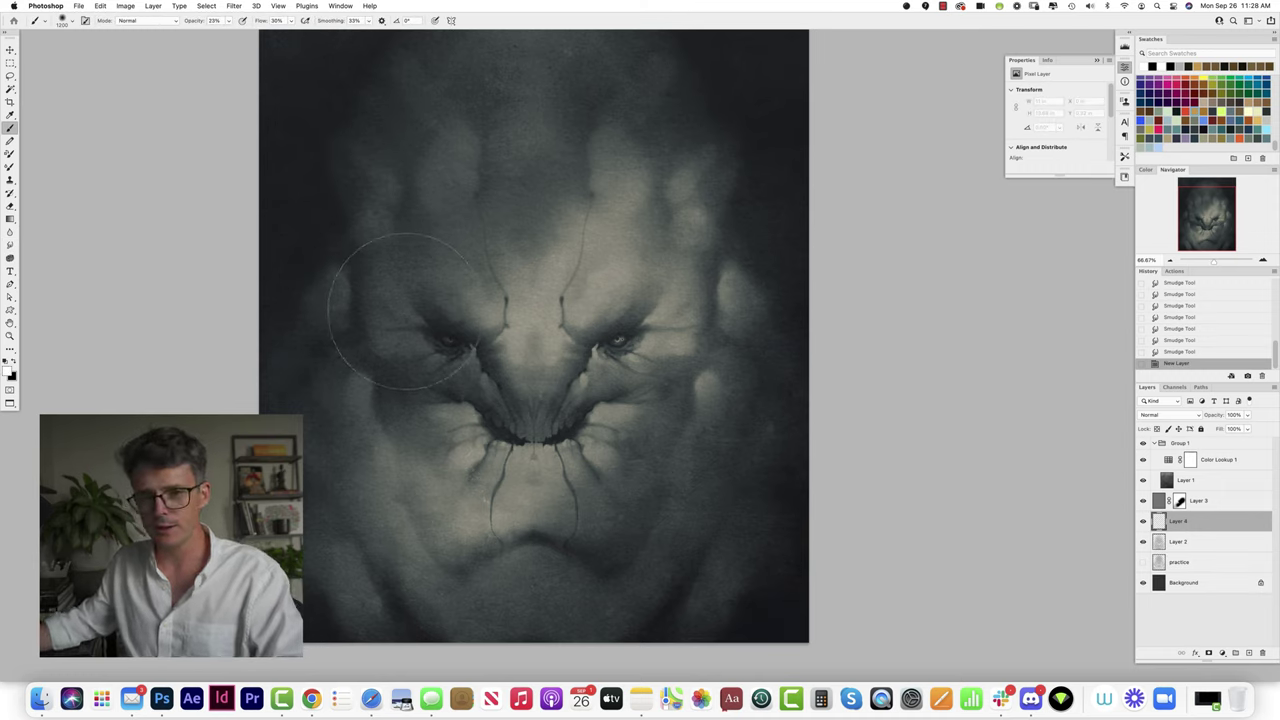
key("3")
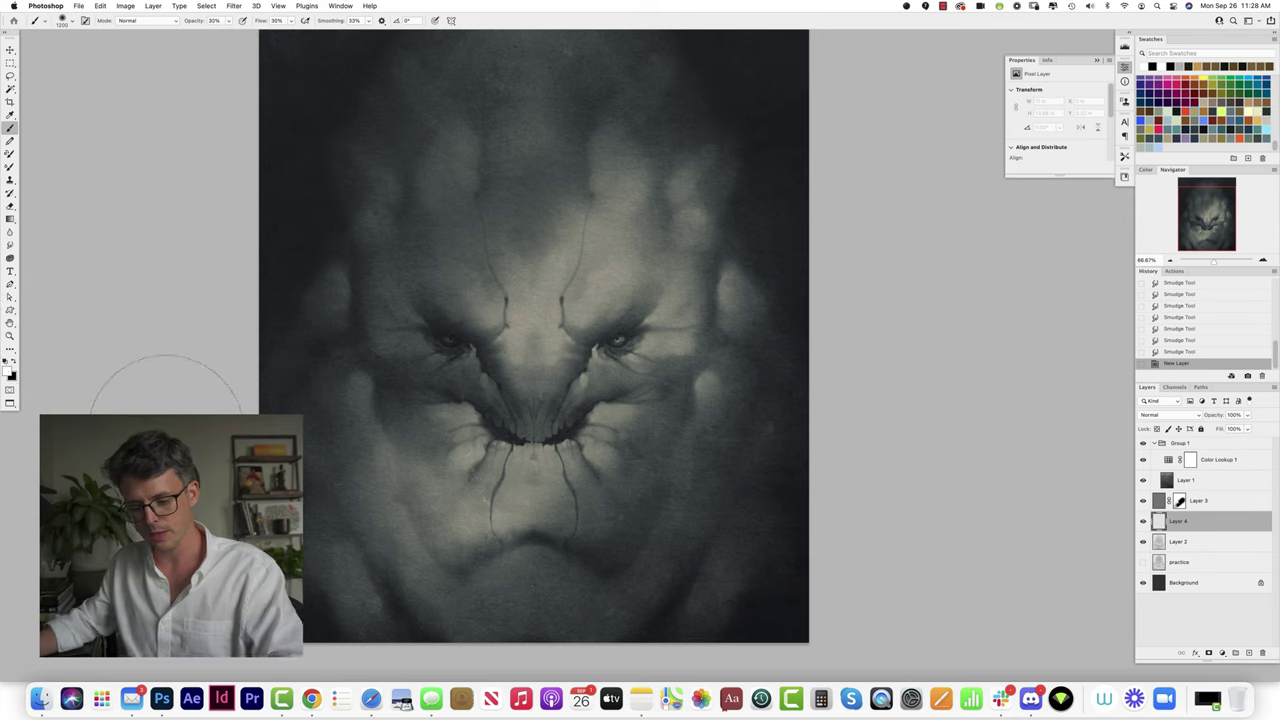
key("shift+2")
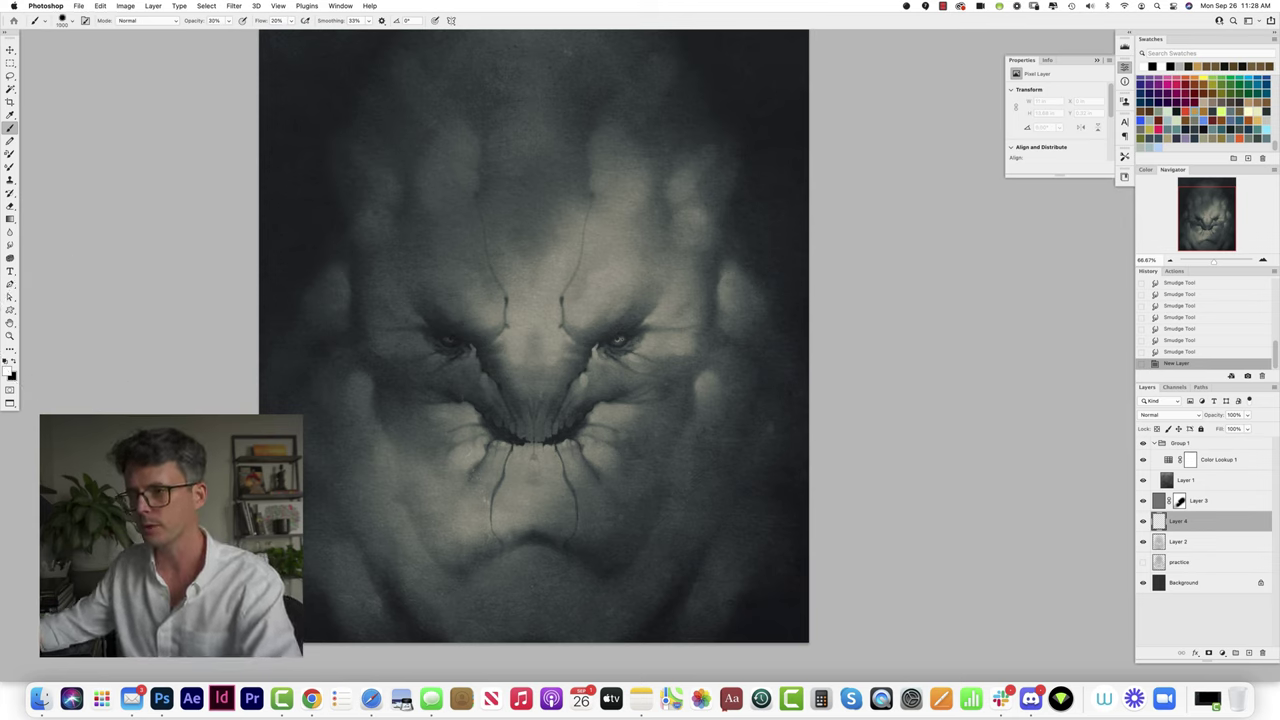
key("[")
key("[")
key("[")
key("[")
key("[")
key("[")
key("[")
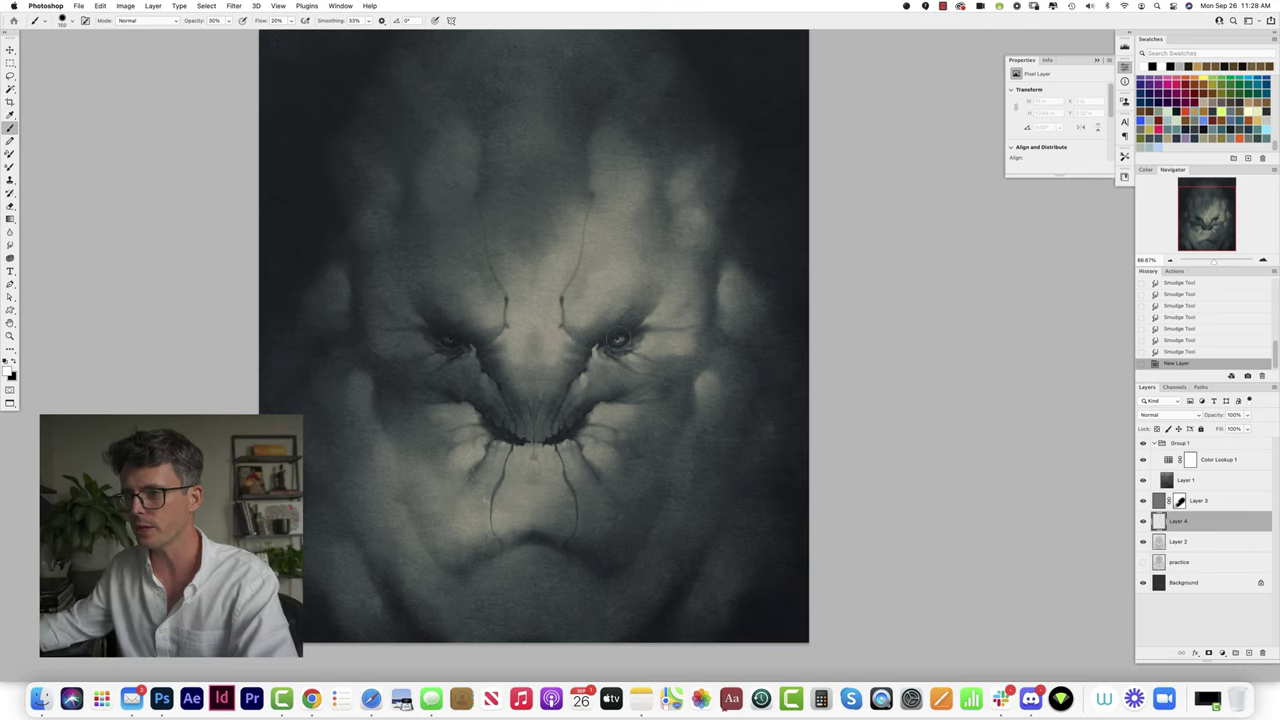
key("4")
key("4")
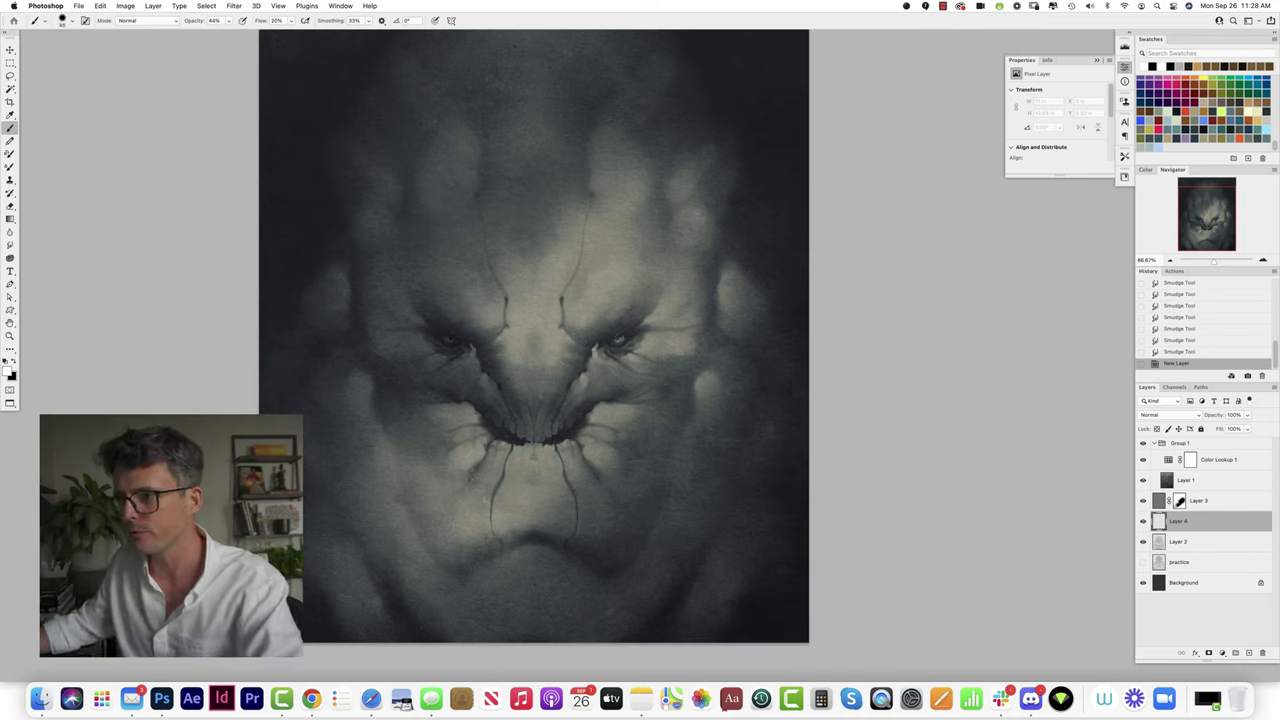
left_click(619, 340)
Step: Build up a bright white glint in the right eye starting at 100% opacity, and dab a highlight just below the nose at 30% opacity
key("0")
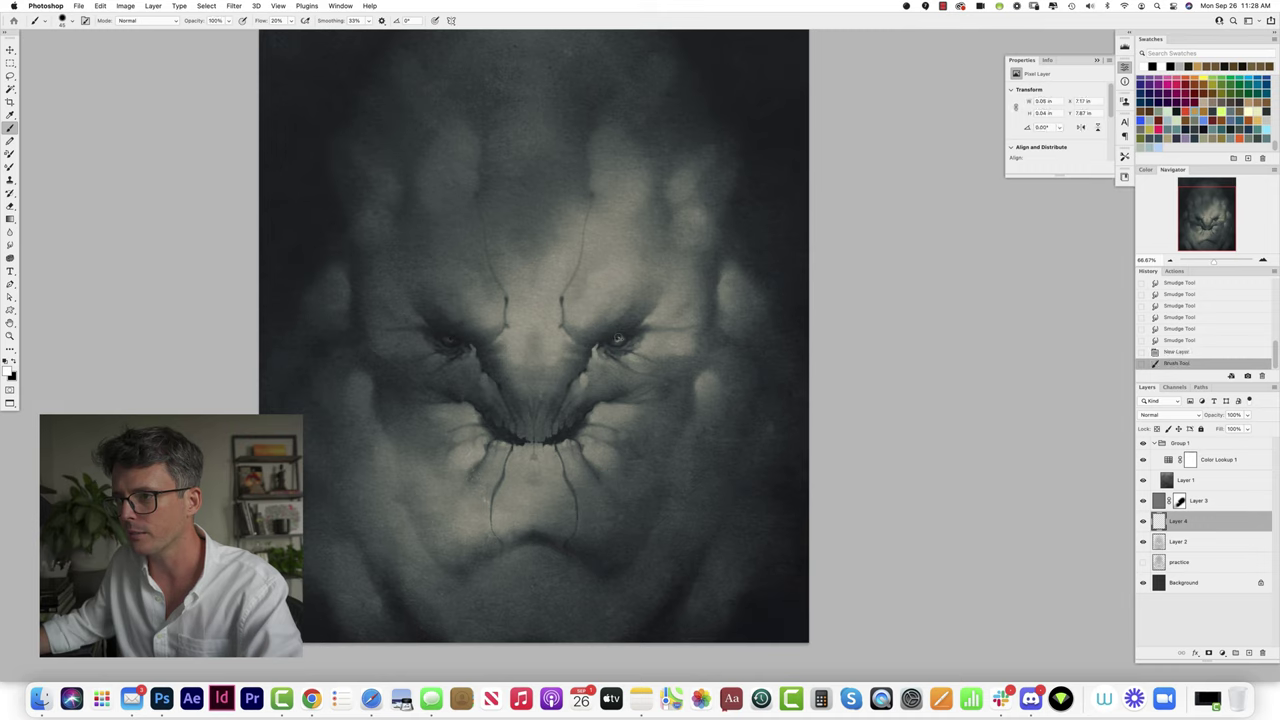
left_click(619, 340)
left_click(620, 340)
left_click(621, 339)
left_click(622, 338)
left_click(620, 340)
left_click(620, 340)
left_click(620, 340)
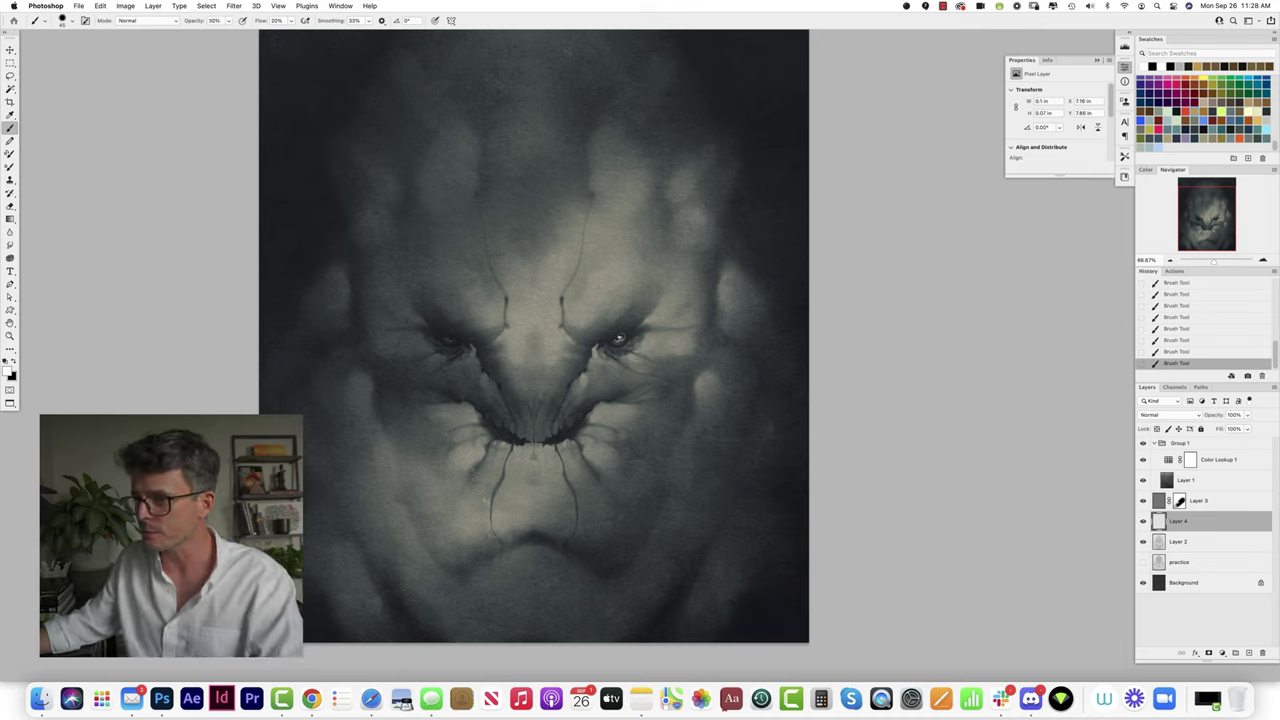
left_click(620, 340)
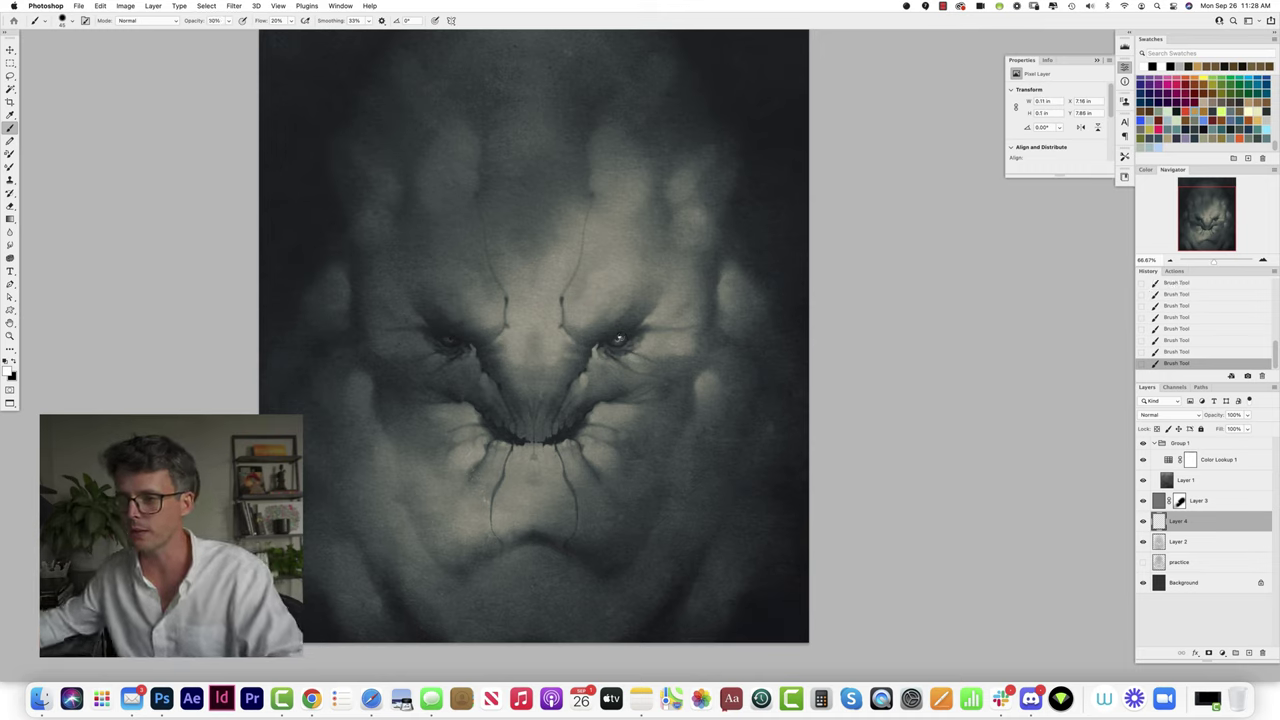
left_click(541, 448)
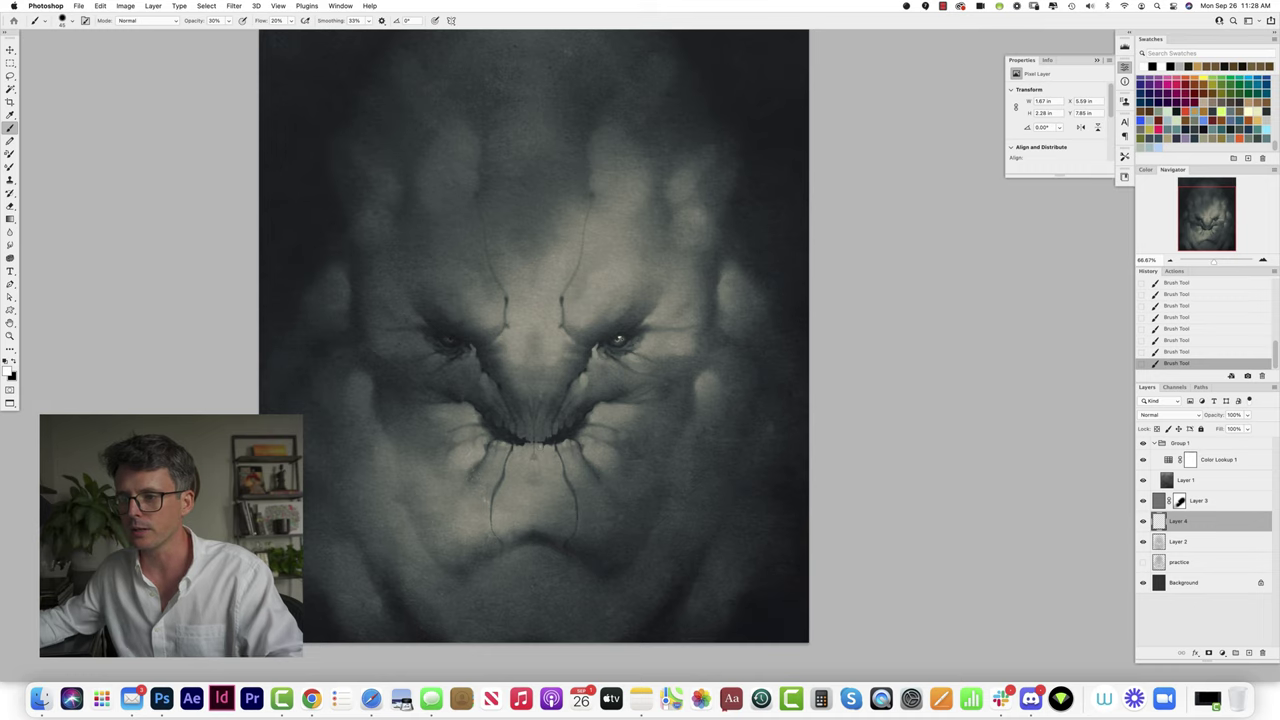
Step: Paint small white highlights beneath the nose at 30% opacity, and extend them softly down the upper lip at 20% opacity
left_click_drag(541, 446, 541, 454)
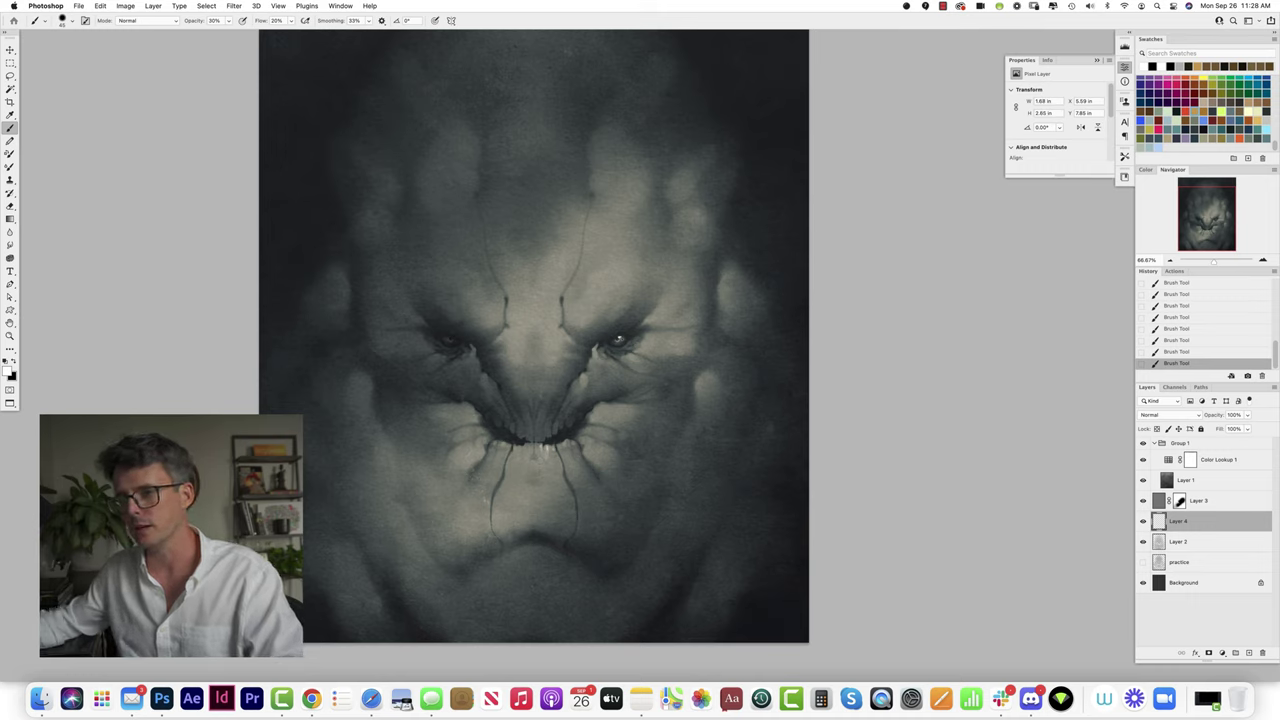
key("2")
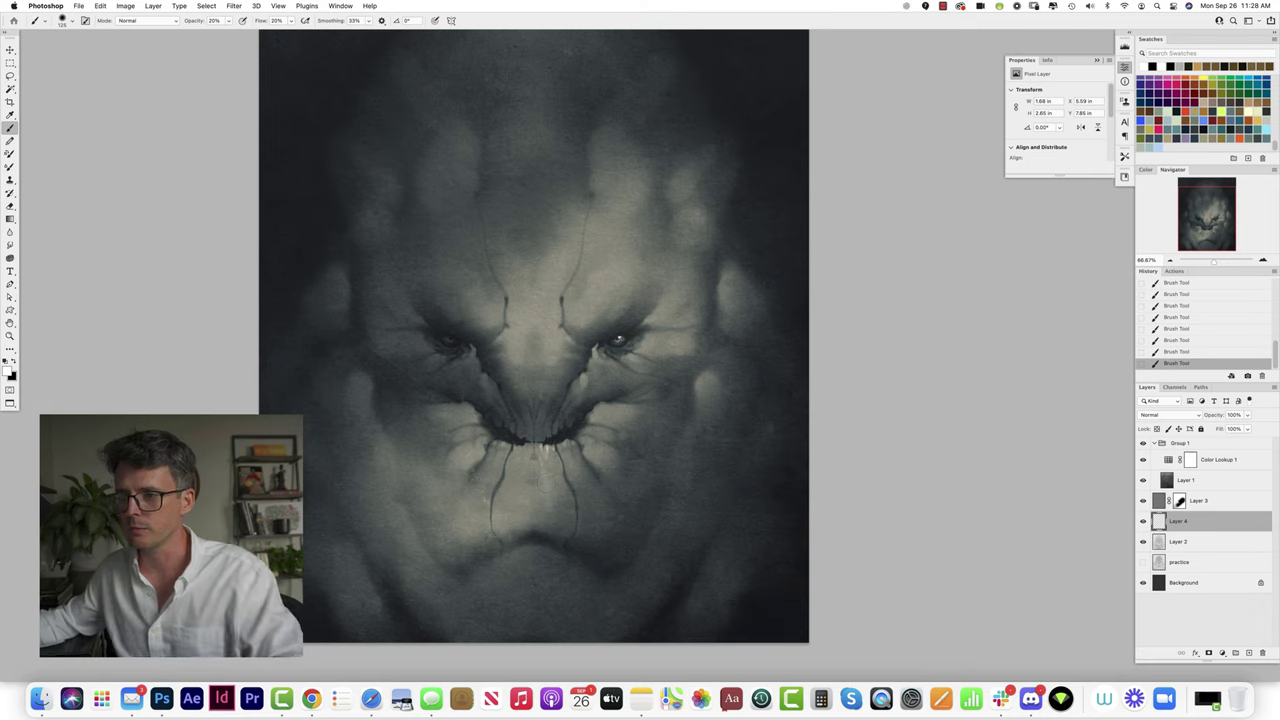
left_click_drag(539, 470, 538, 488)
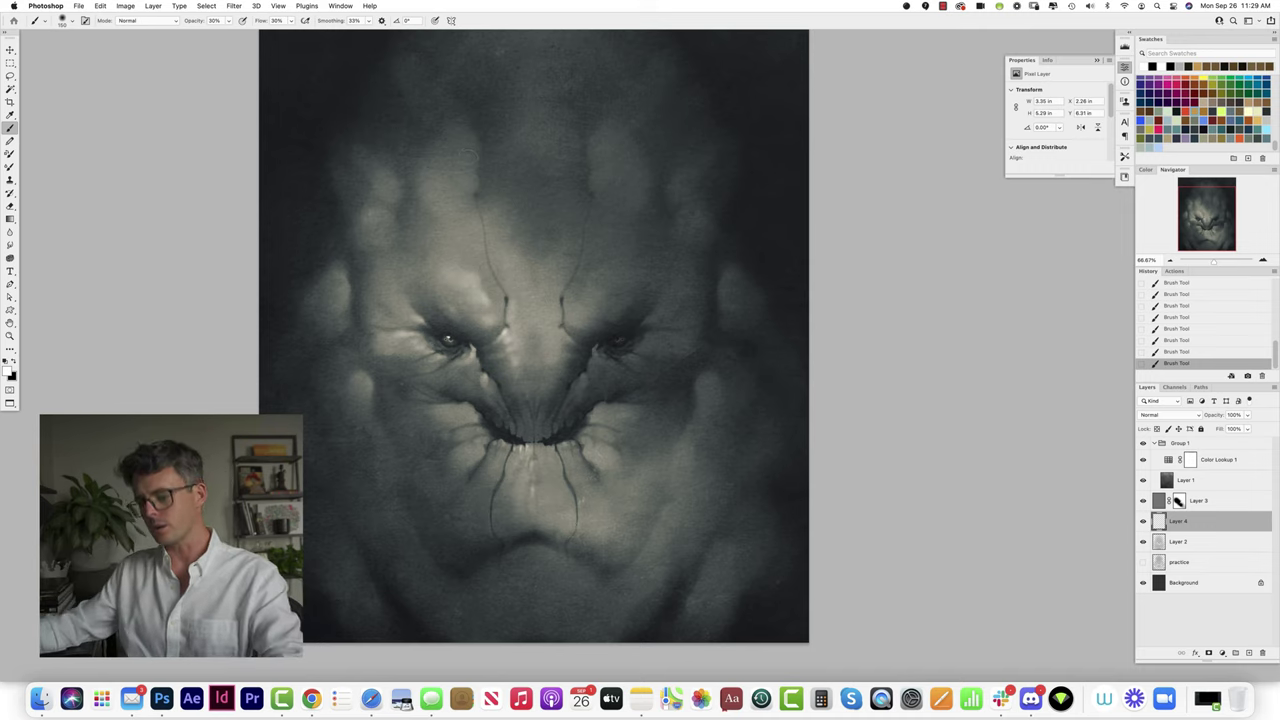
Step: Brush soft white highlights onto the left brow and the cheek below the left eye at 30% opacity and 30% flow
key("bracketleft")
left_click_drag(442, 262, 456, 282)
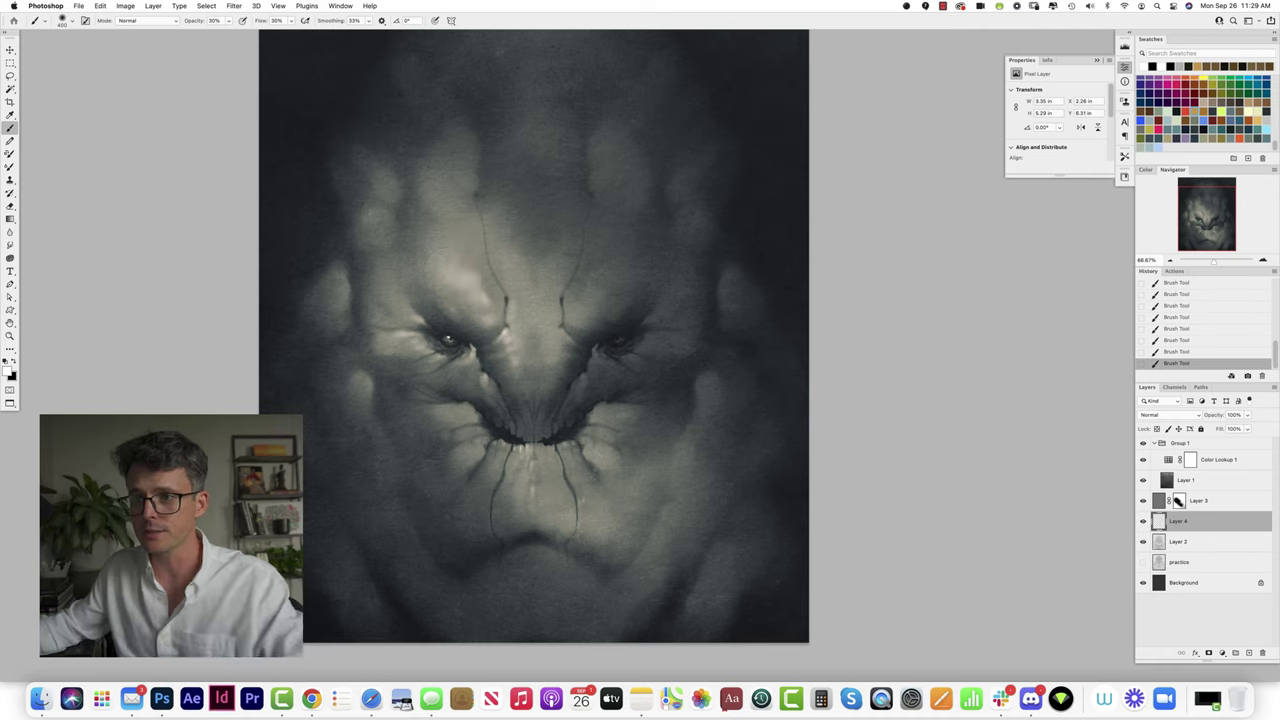
left_click_drag(440, 372, 451, 385)
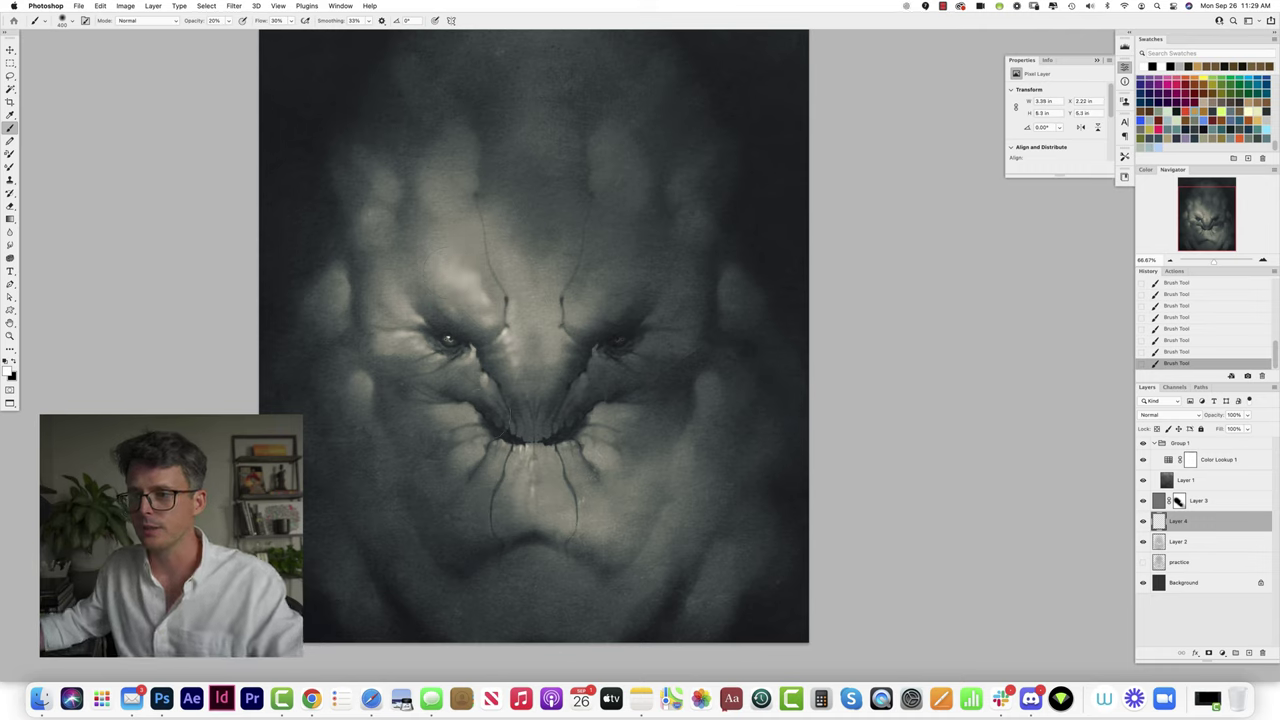
Step: Paint fine highlights on the folds left of the nose with a smaller brush at 20% flow, varying opacity between 20% and 30%
key("bracketleft")
key("bracketleft")
key("bracketleft")
key("bracketleft")
key("bracketleft")
key("bracketleft")
key("bracketleft")
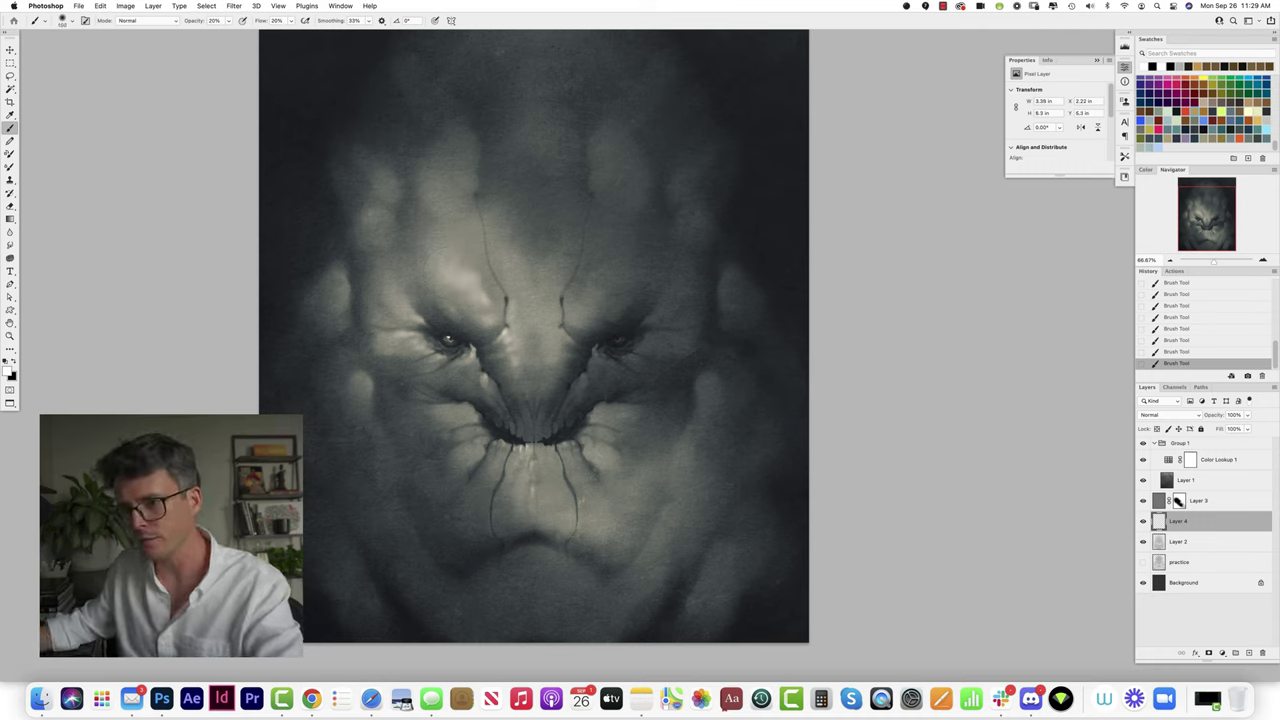
key("bracketleft")
key("bracketleft")
key("2")
key("3")
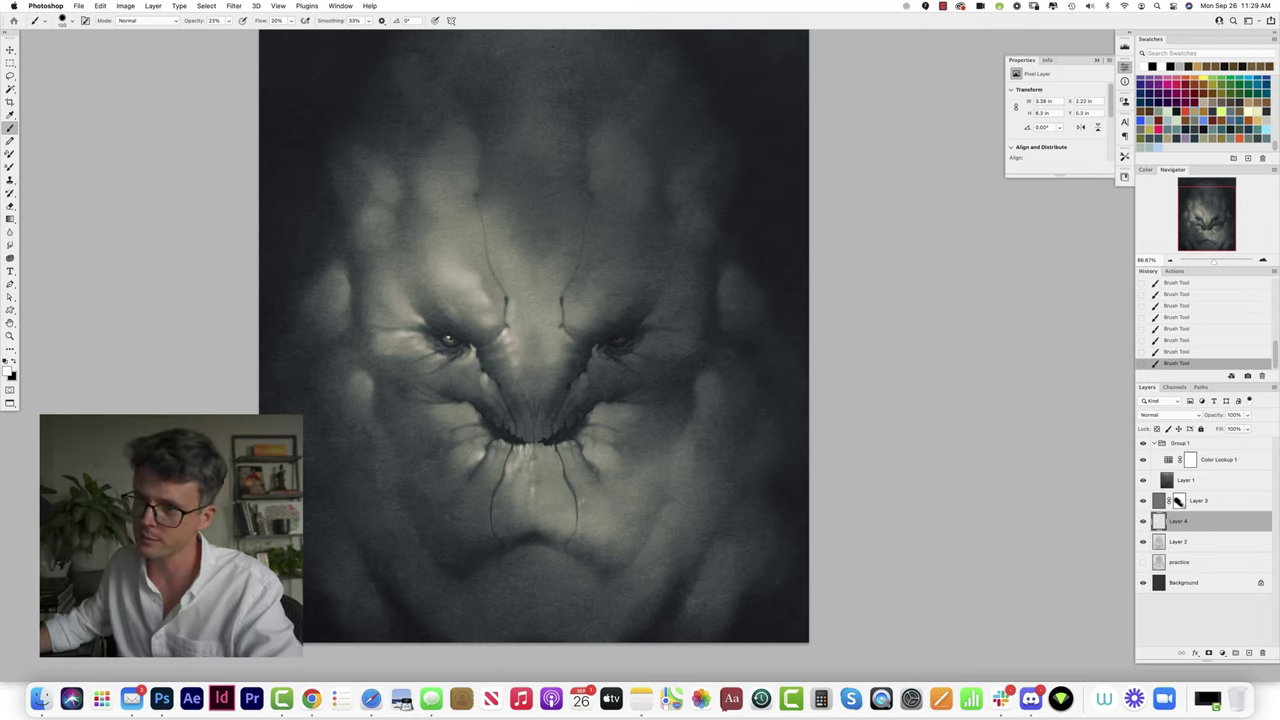
key("3")
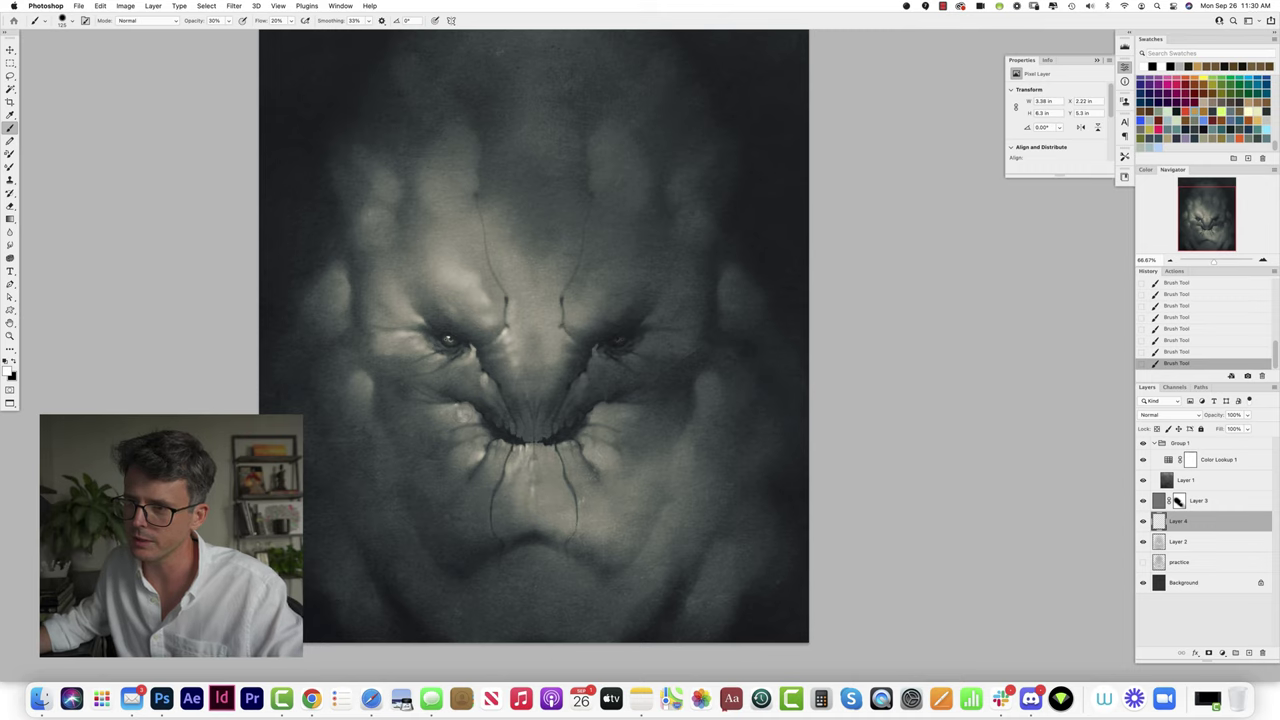
key("2")
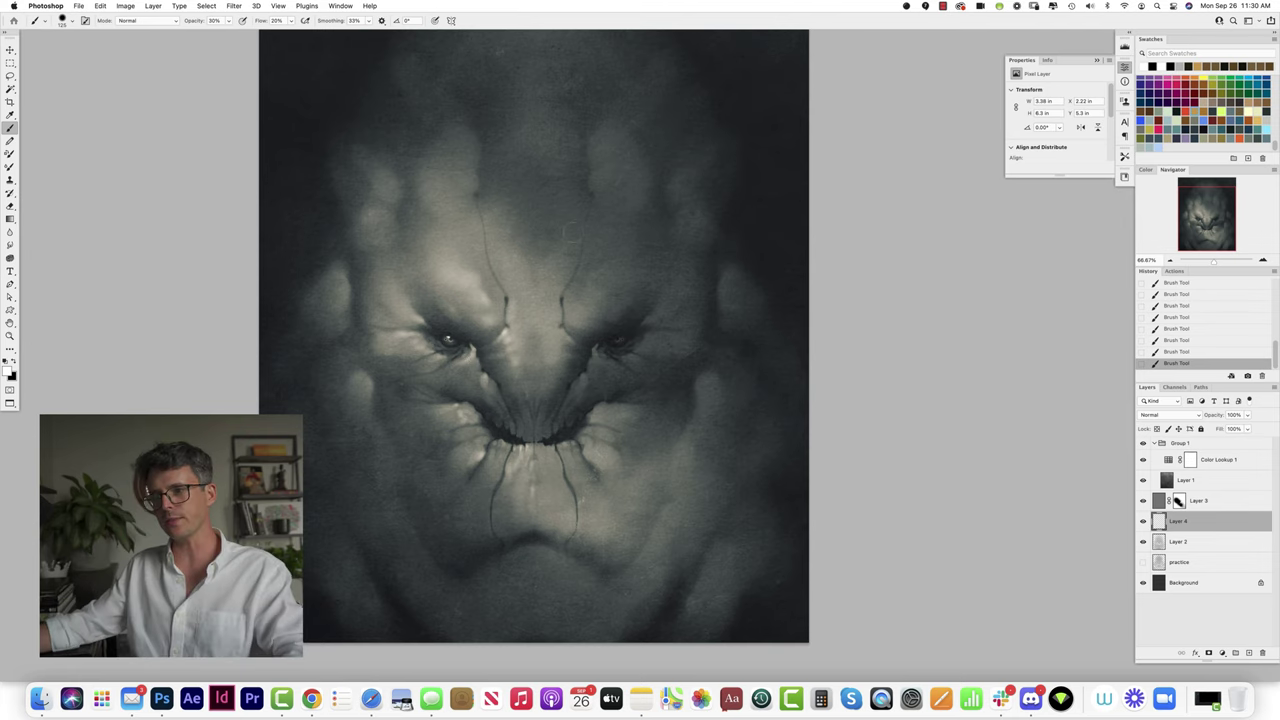
Step: Toggle the visibility of Layer 4 to compare the face with and without the painted highlights
left_click(1143, 523)
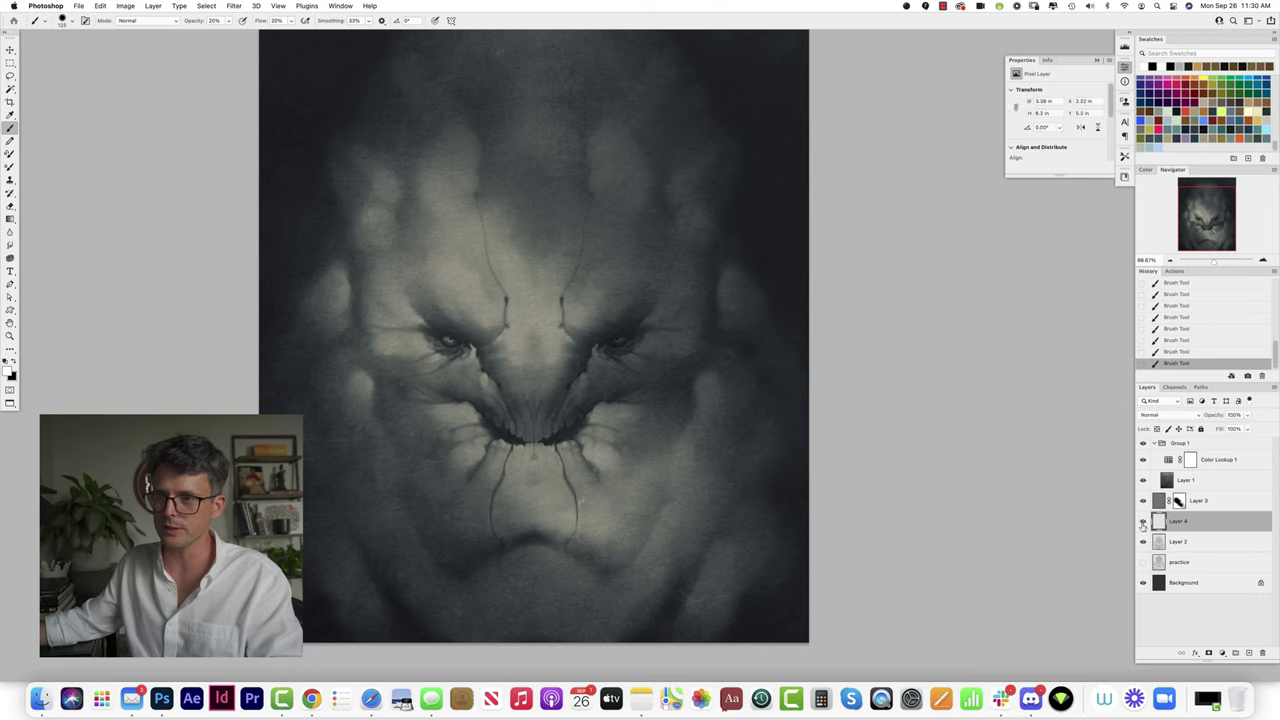
left_click(1143, 523)
left_click(1144, 524)
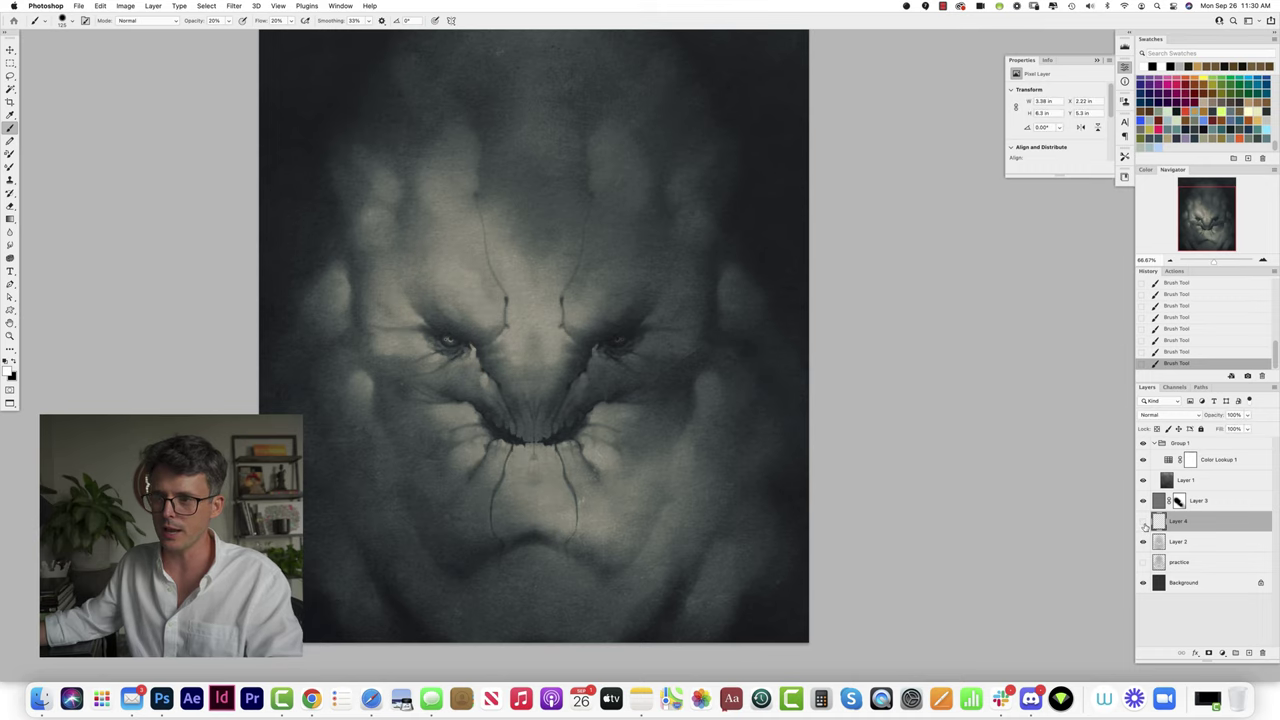